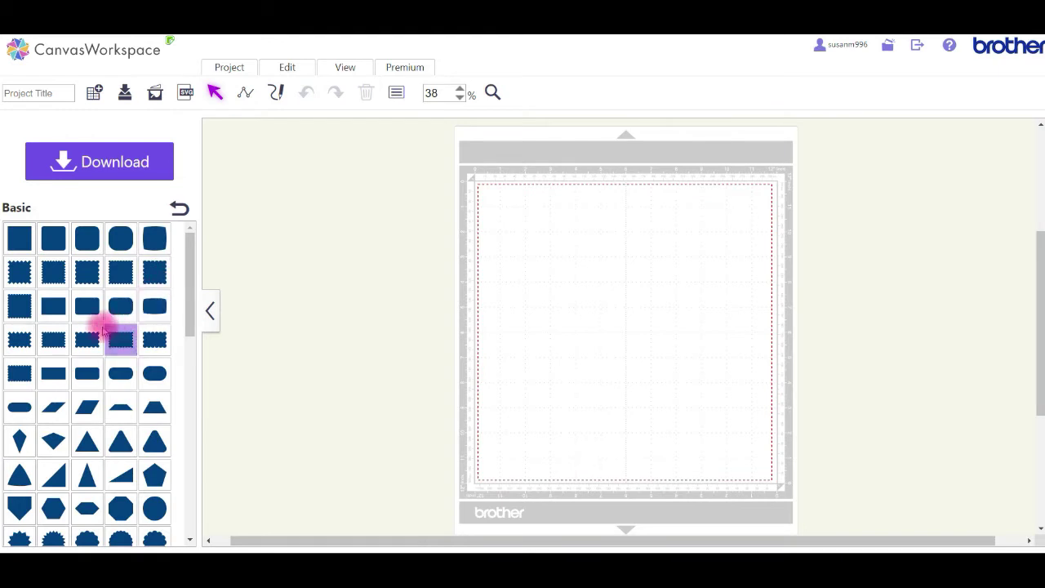
# Step: Add a basic rectangle in the mat's upper area and resize it to about 2.02" high by 5.47" wide
pyautogui.click(53, 305)
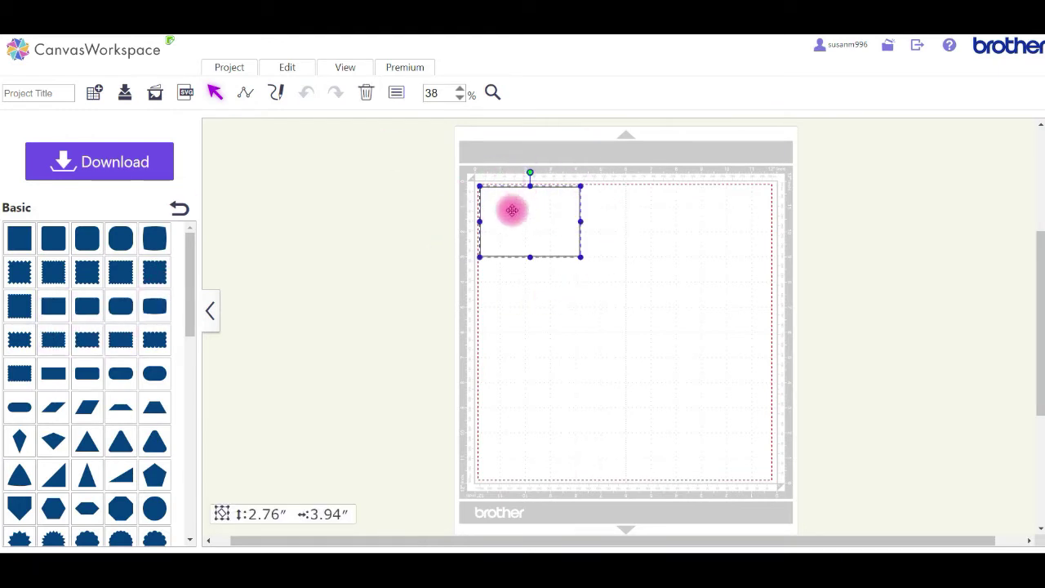
pyautogui.moveTo(512, 211); pyautogui.dragTo(558, 253)
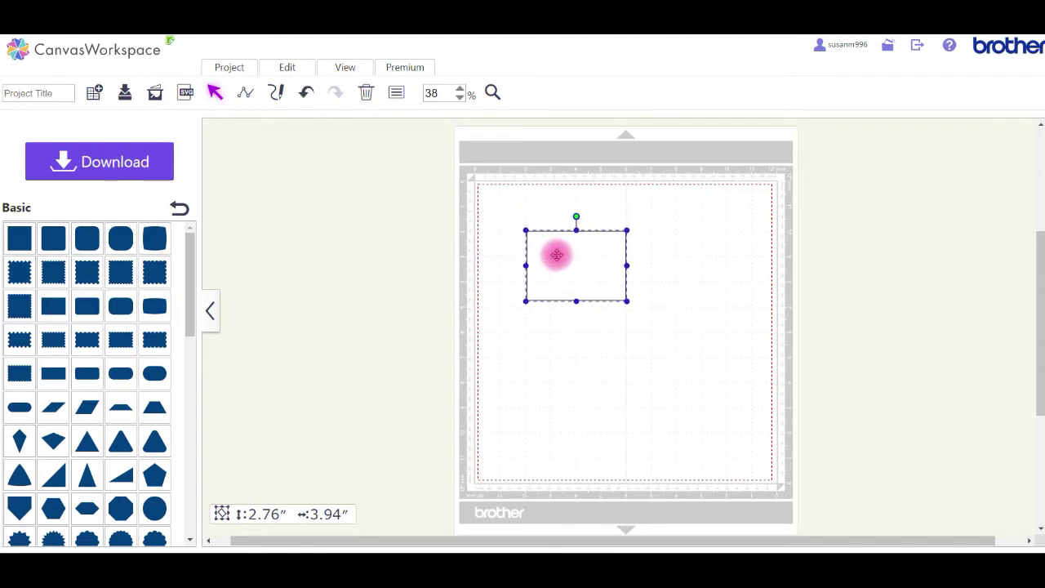
pyautogui.moveTo(575, 302); pyautogui.dragTo(575, 283)
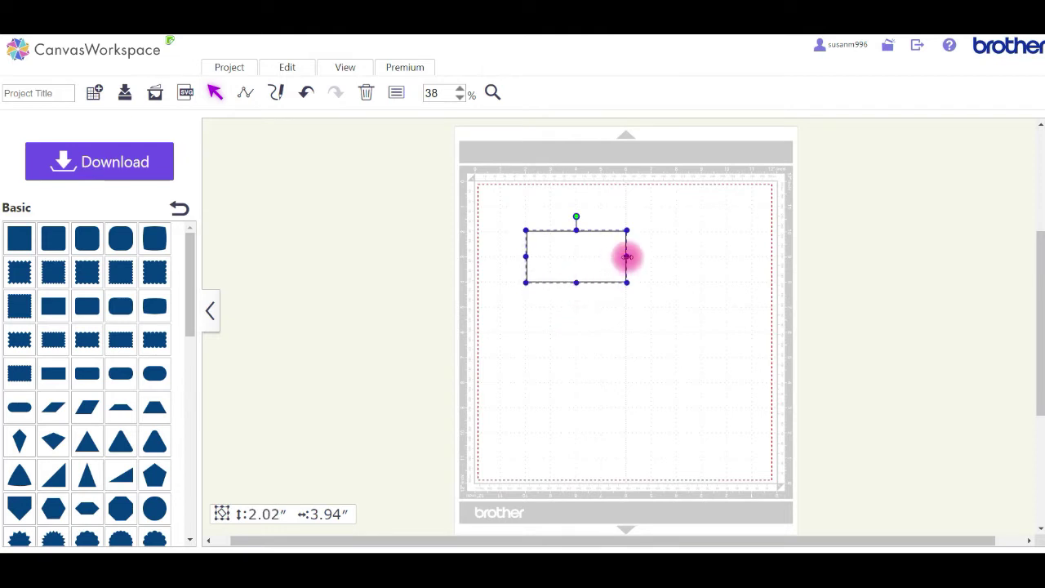
pyautogui.moveTo(627, 257); pyautogui.dragTo(665, 258)
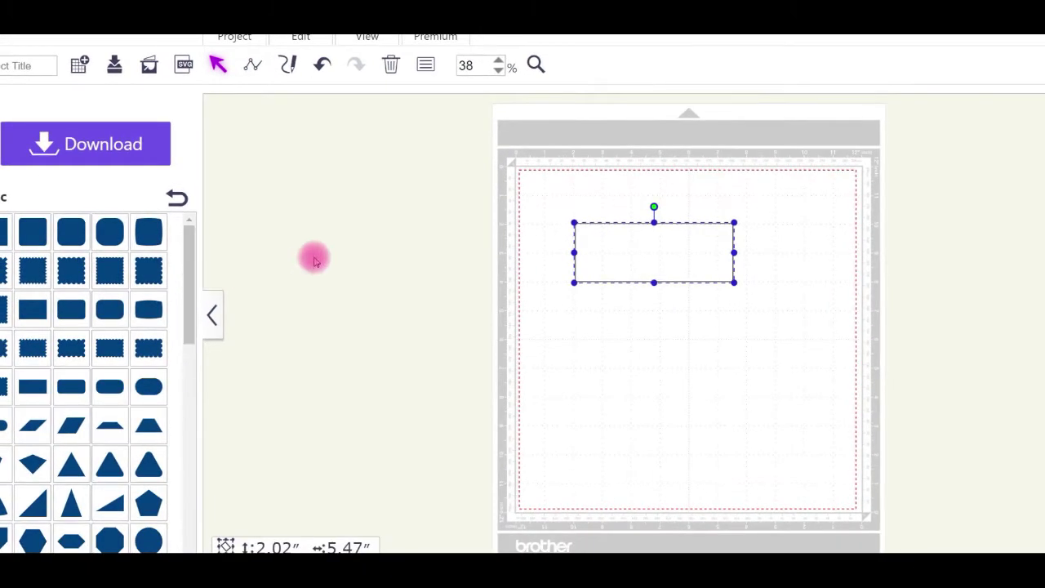
# Step: Add the basic square shape with four concave rounded corners and place it below the rectangle
pyautogui.moveTo(192, 275); pyautogui.dragTo(193, 333)
pyautogui.scroll(-6, 187, 338)
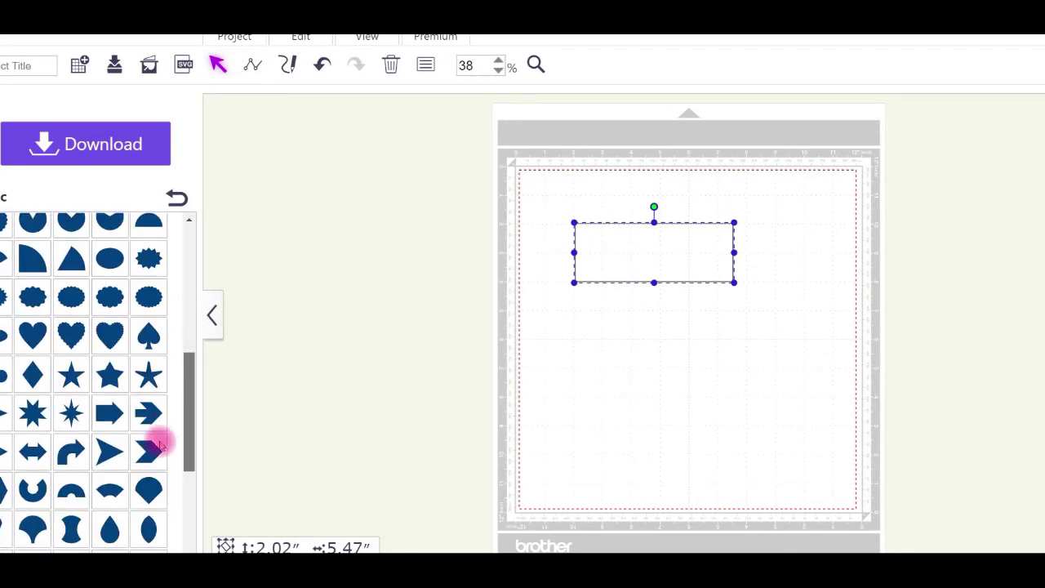
pyautogui.scroll(-8, 160, 443)
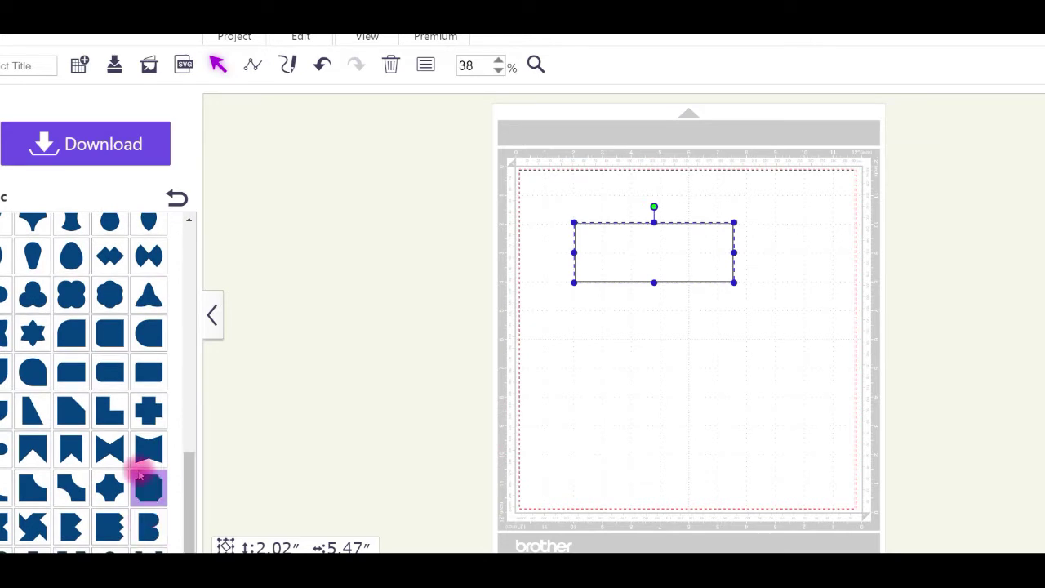
pyautogui.click(110, 490)
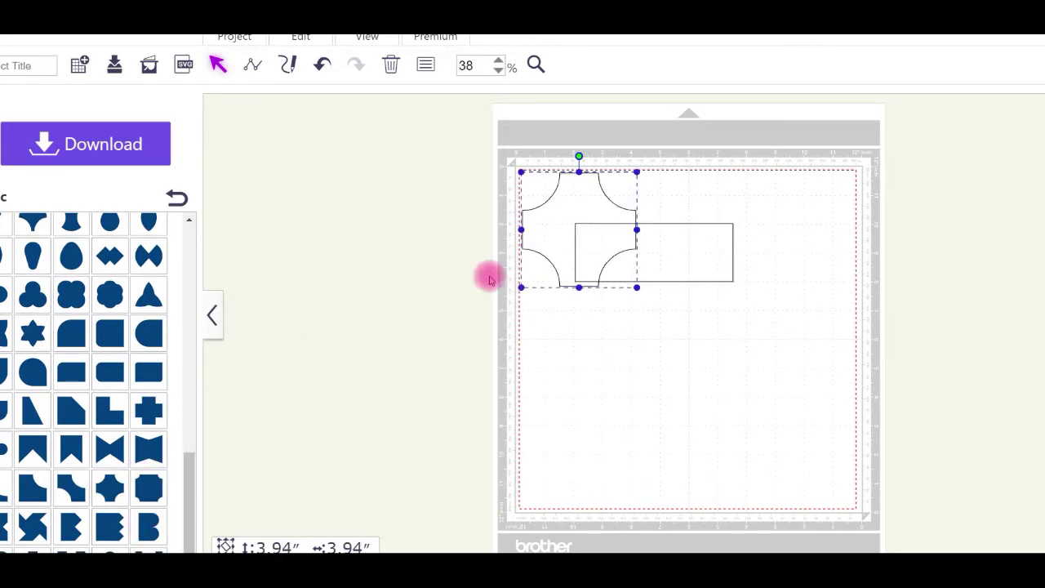
pyautogui.moveTo(546, 207); pyautogui.dragTo(623, 353)
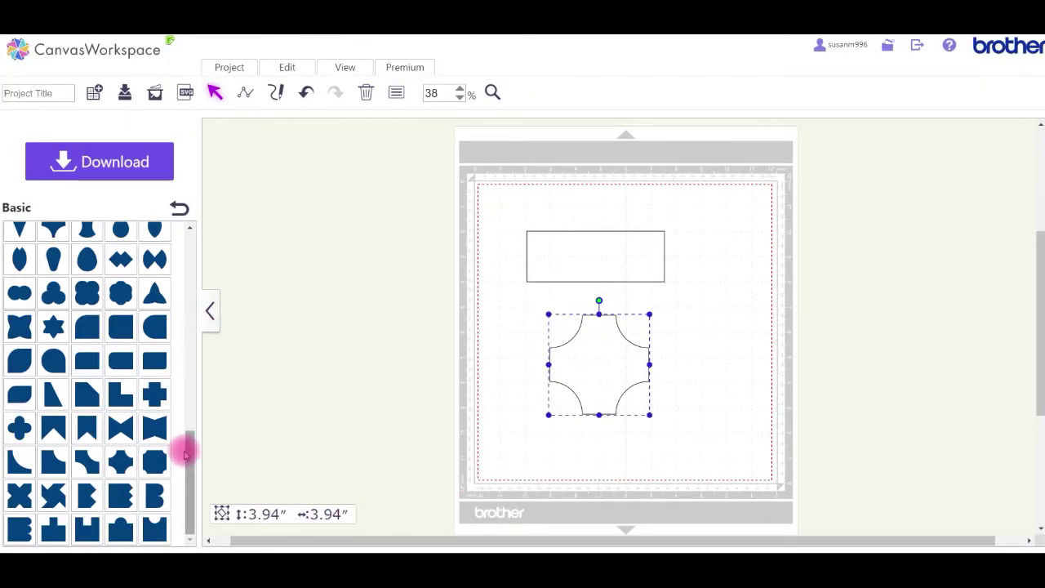
# Step: Add a basic square and position it to overlap both the wide rectangle and the concave-cornered shape
pyautogui.moveTo(191, 458); pyautogui.dragTo(179, 242)
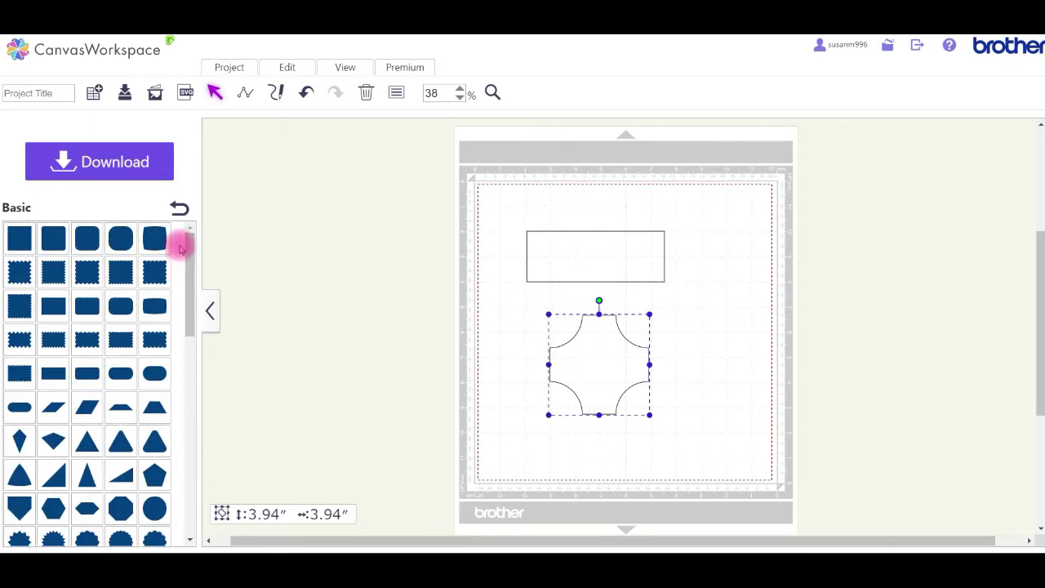
pyautogui.click(21, 234)
pyautogui.click(527, 207)
pyautogui.moveTo(513, 215); pyautogui.dragTo(582, 290)
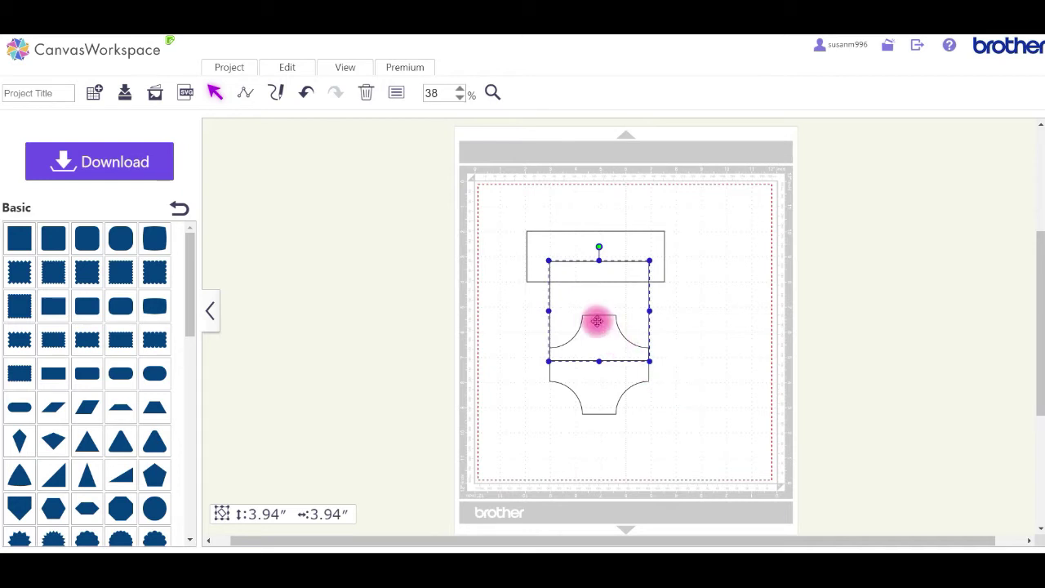
pyautogui.moveTo(597, 321); pyautogui.dragTo(597, 317)
pyautogui.moveTo(600, 378); pyautogui.dragTo(600, 372)
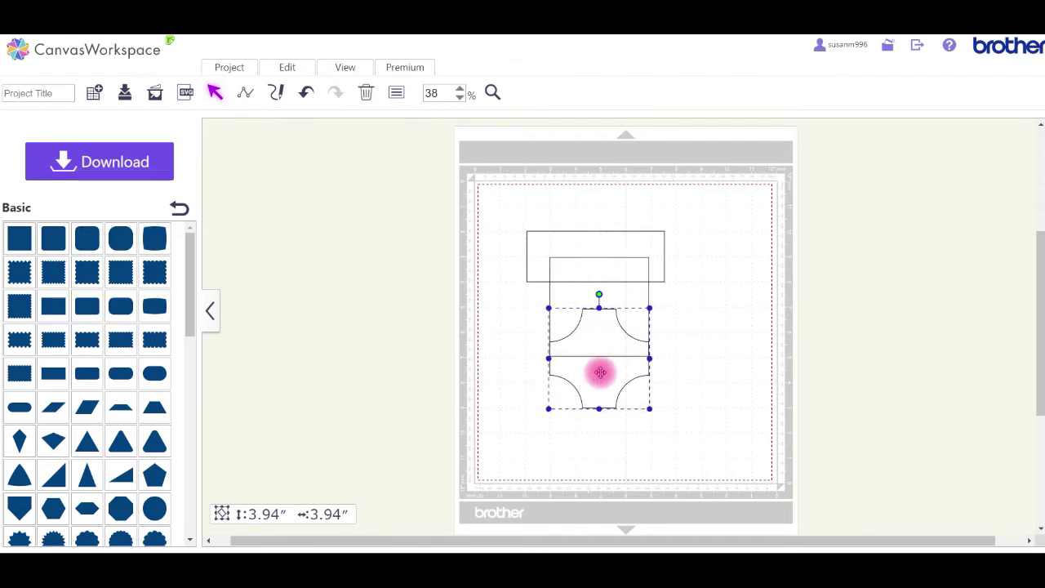
# Step: Select all three shapes, align their centers horizontally, and weld them into one romper outline
pyautogui.click(695, 335)
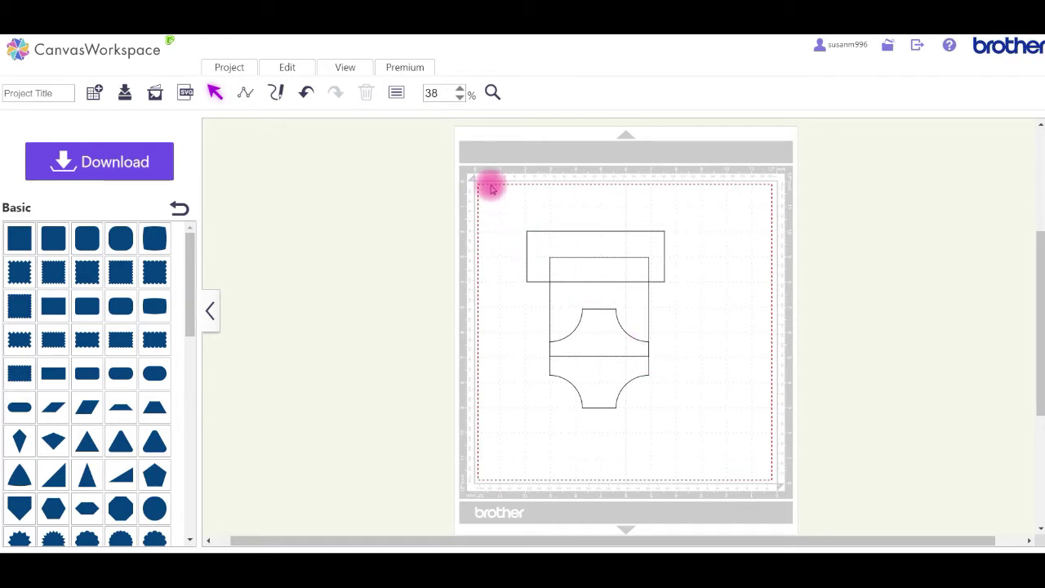
pyautogui.moveTo(490, 186); pyautogui.dragTo(684, 433)
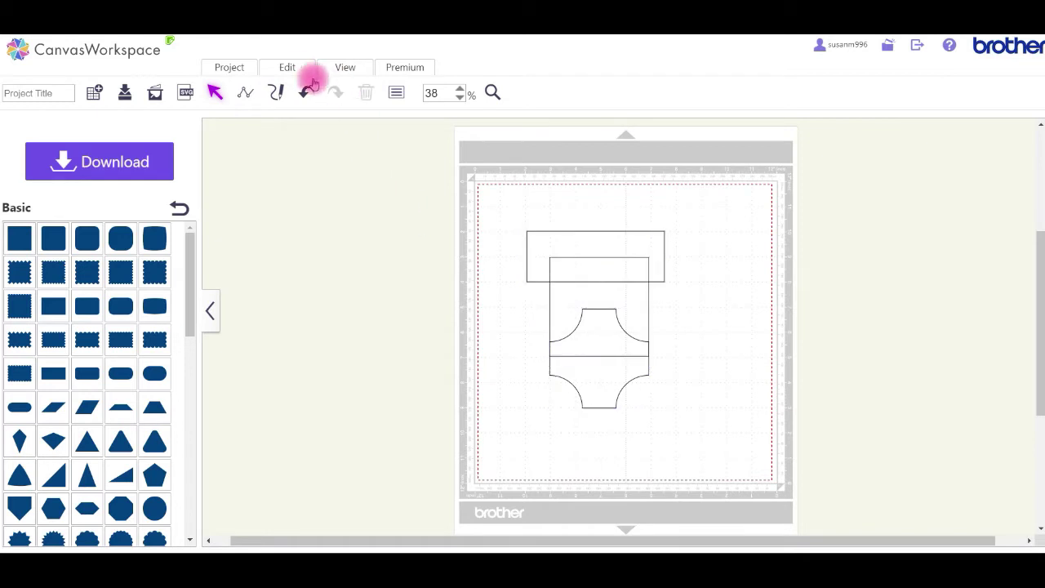
pyautogui.click(290, 69)
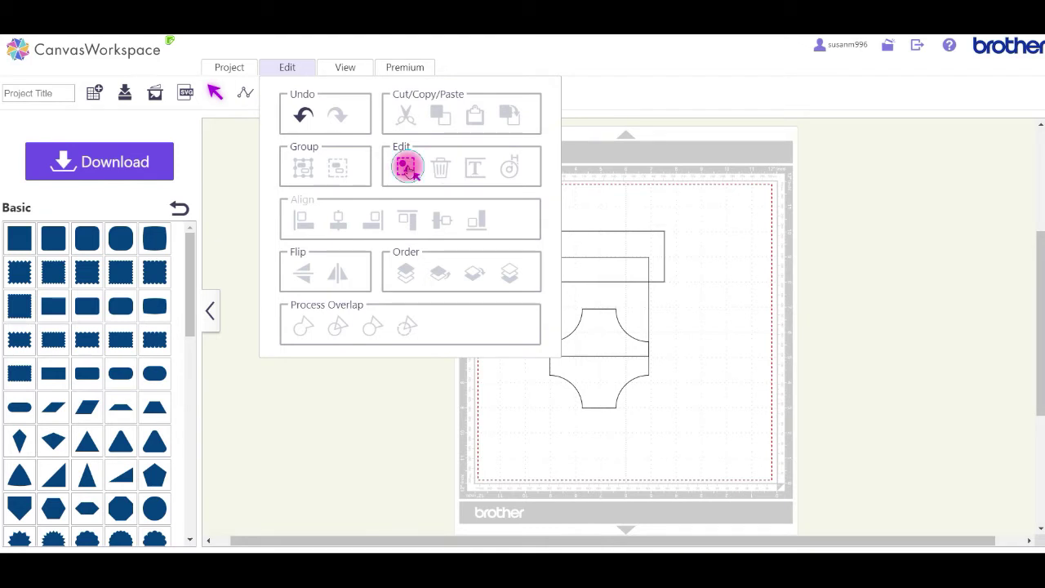
pyautogui.click(407, 167)
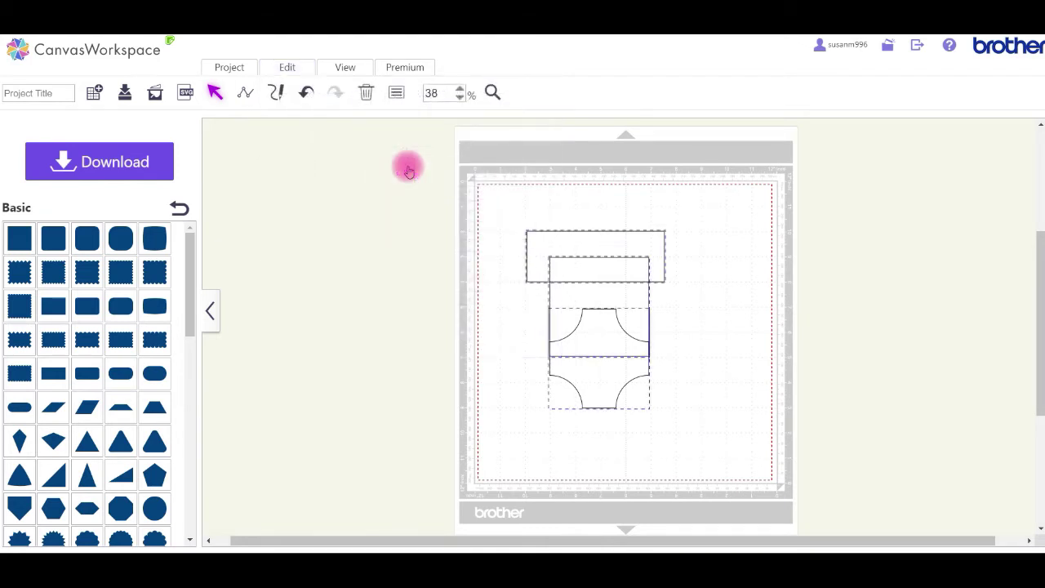
pyautogui.click(288, 70)
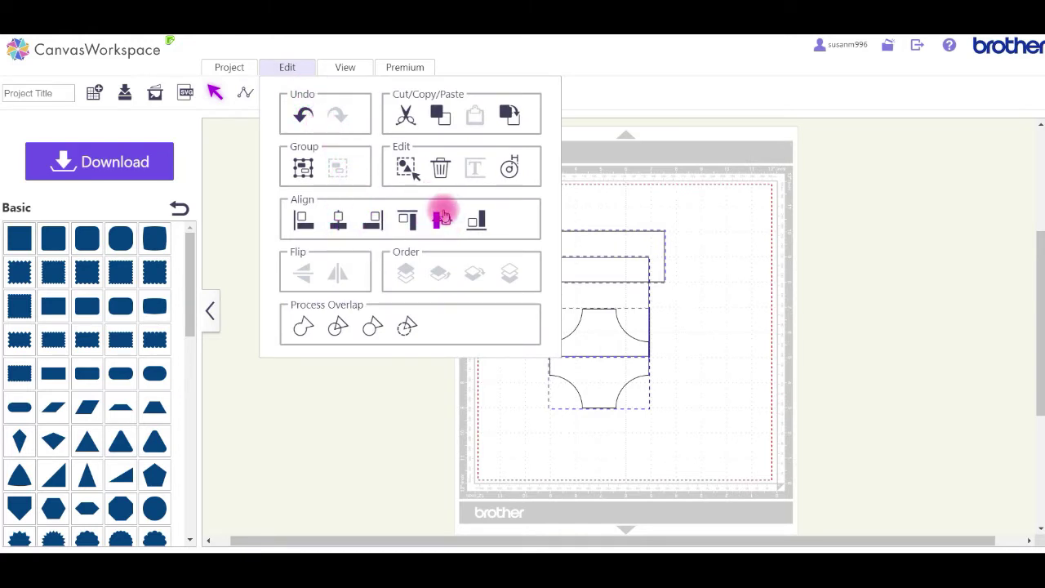
pyautogui.click(339, 227)
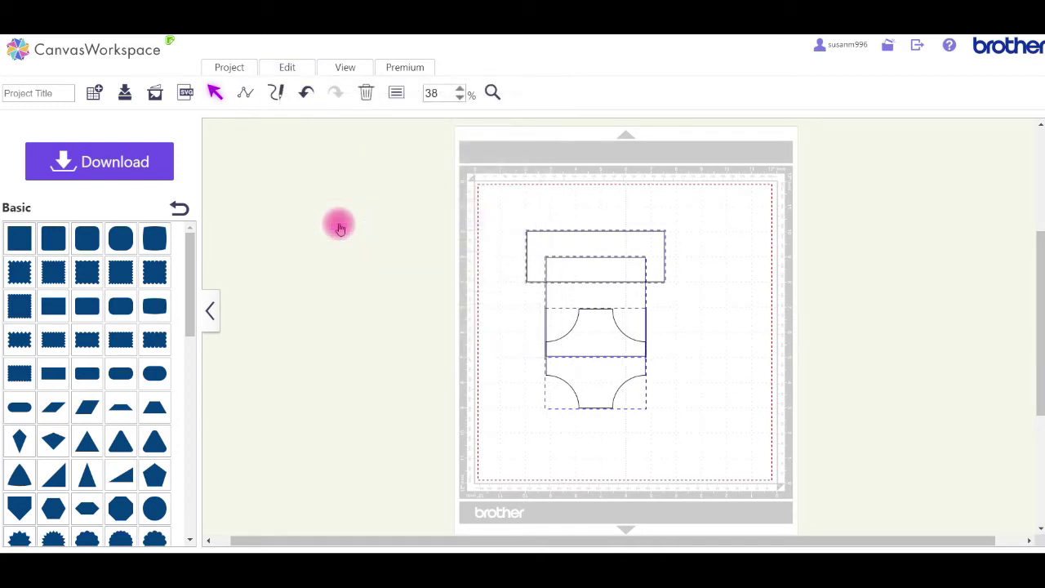
pyautogui.click(287, 68)
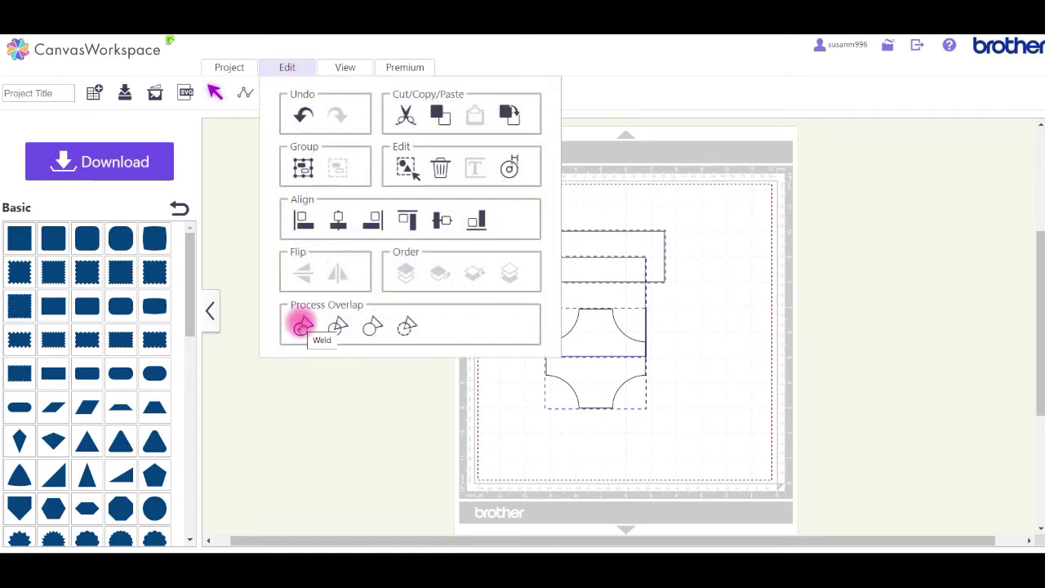
pyautogui.click(301, 326)
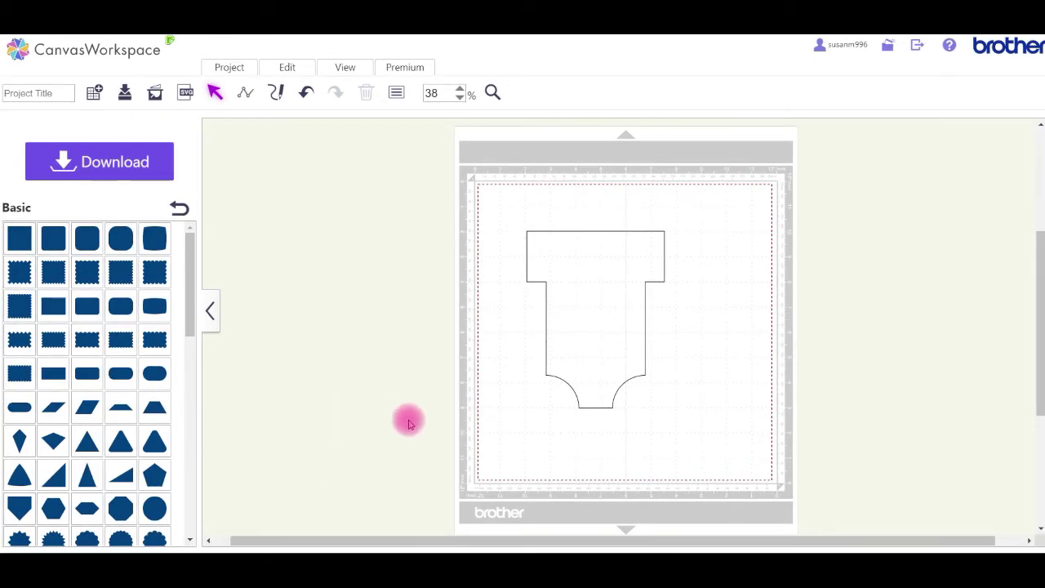
# Step: Add a circle, resize it to about 2.70" in diameter, and place it over the middle of the romper's top edge
pyautogui.click(155, 508)
pyautogui.moveTo(500, 248); pyautogui.dragTo(566, 216)
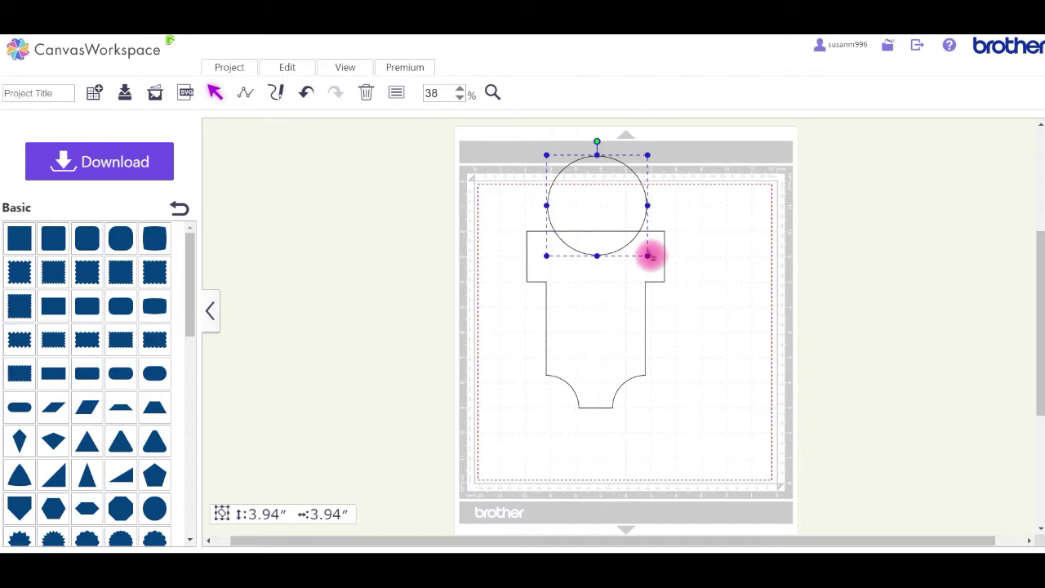
pyautogui.moveTo(648, 256); pyautogui.dragTo(618, 233)
pyautogui.moveTo(569, 198); pyautogui.dragTo(584, 233)
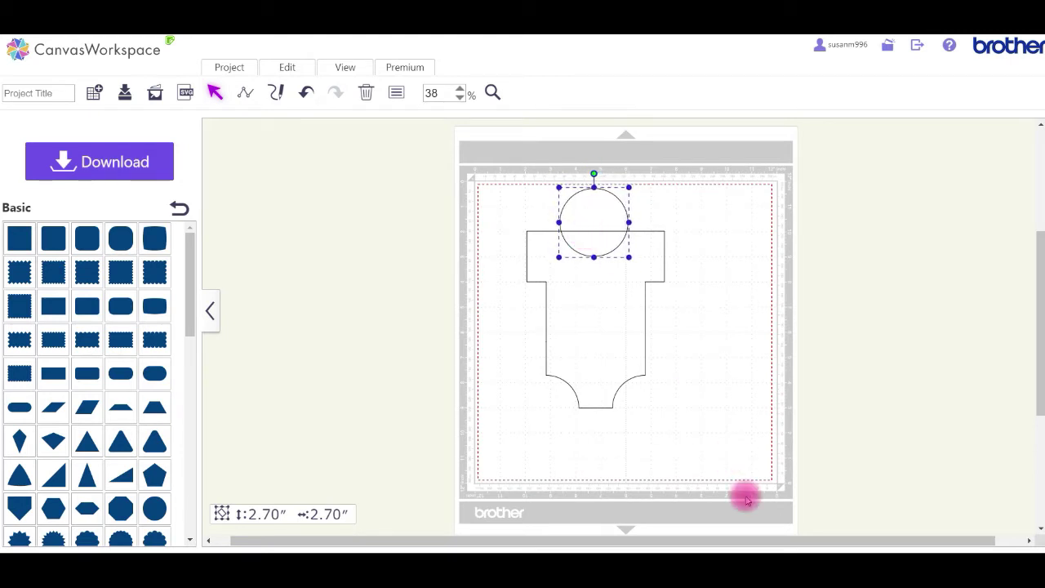
# Step: Subtract the circle from the romper outline to cut out the neckline
pyautogui.moveTo(424, 141); pyautogui.dragTo(649, 399)
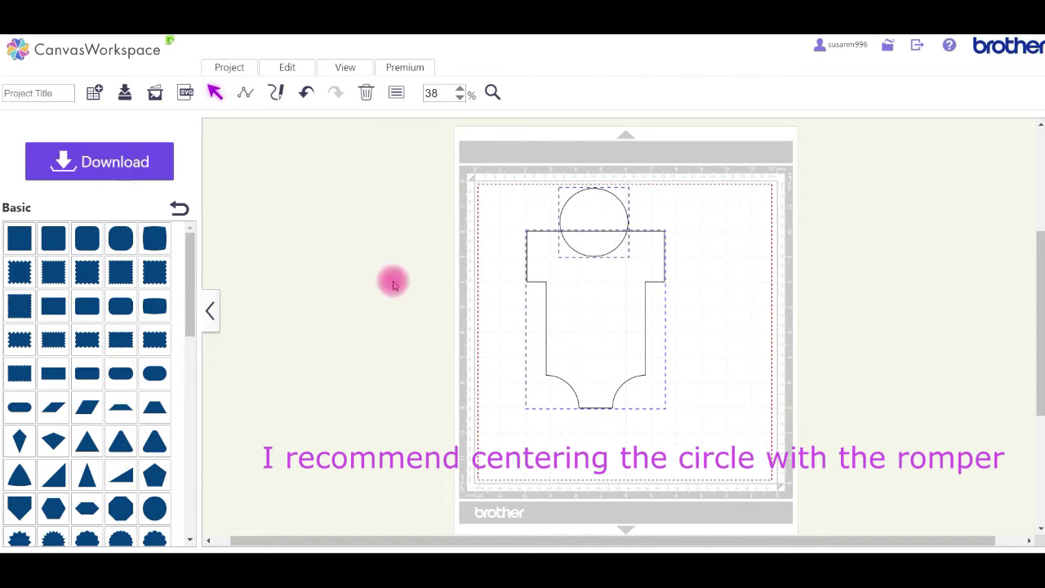
pyautogui.click(285, 68)
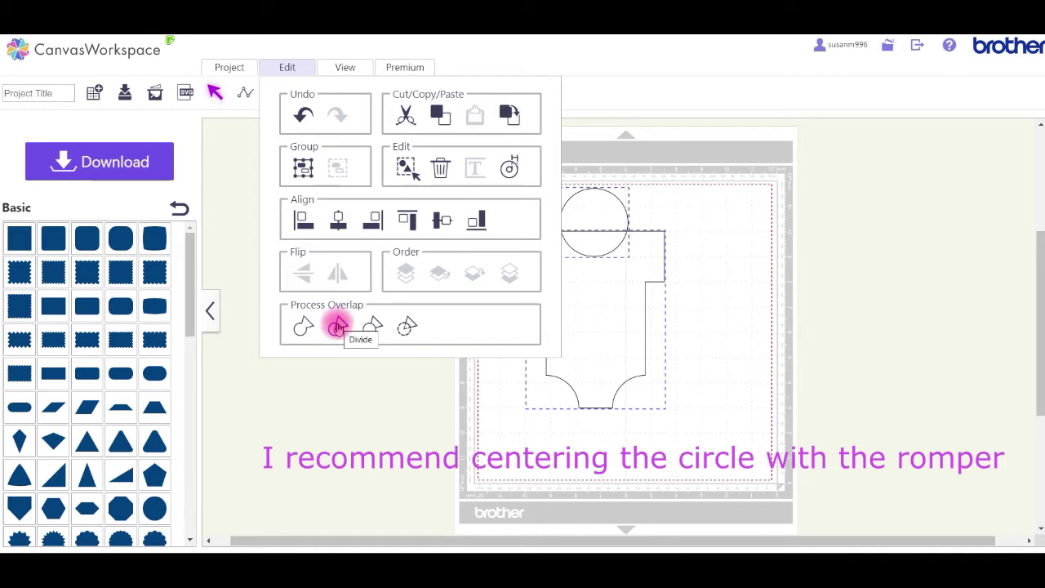
pyautogui.click(406, 328)
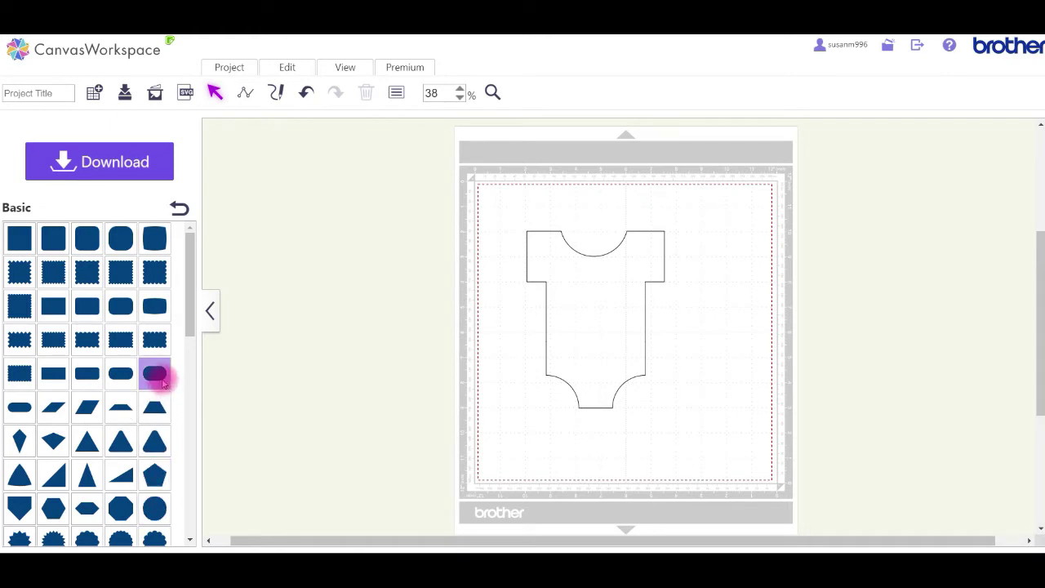
# Step: Add a basic rectangle with rounded ends beside the romper's left side and rotate it upright with a slight tilt
pyautogui.click(160, 379)
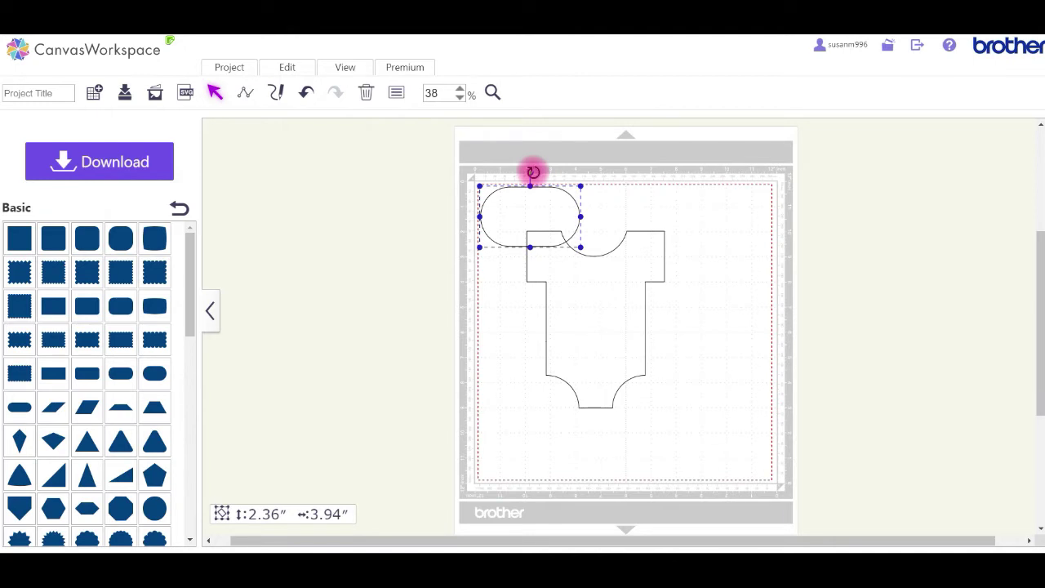
pyautogui.moveTo(504, 224); pyautogui.dragTo(482, 296)
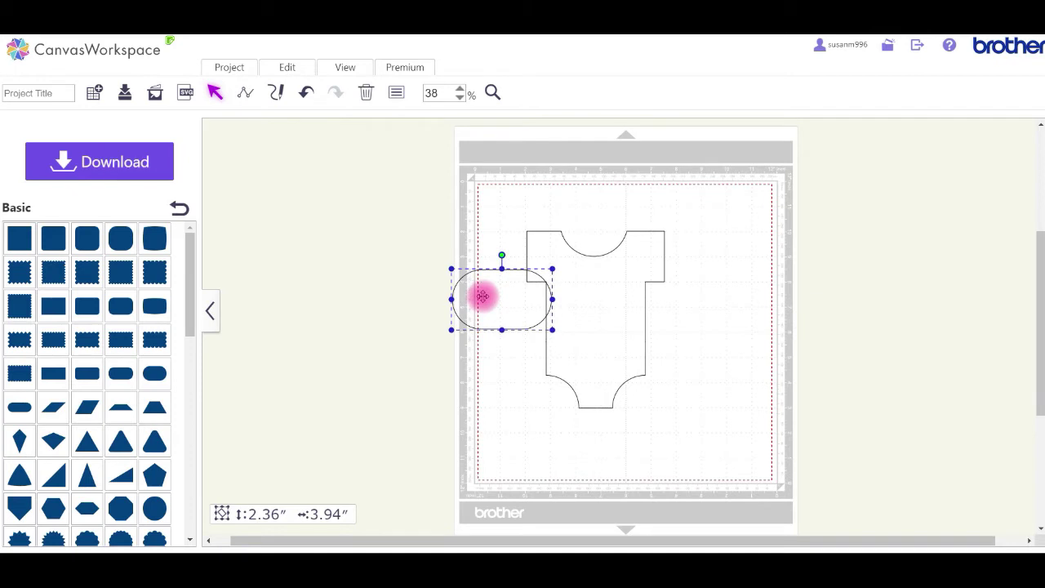
pyautogui.click(501, 258)
pyautogui.moveTo(501, 255); pyautogui.dragTo(502, 318)
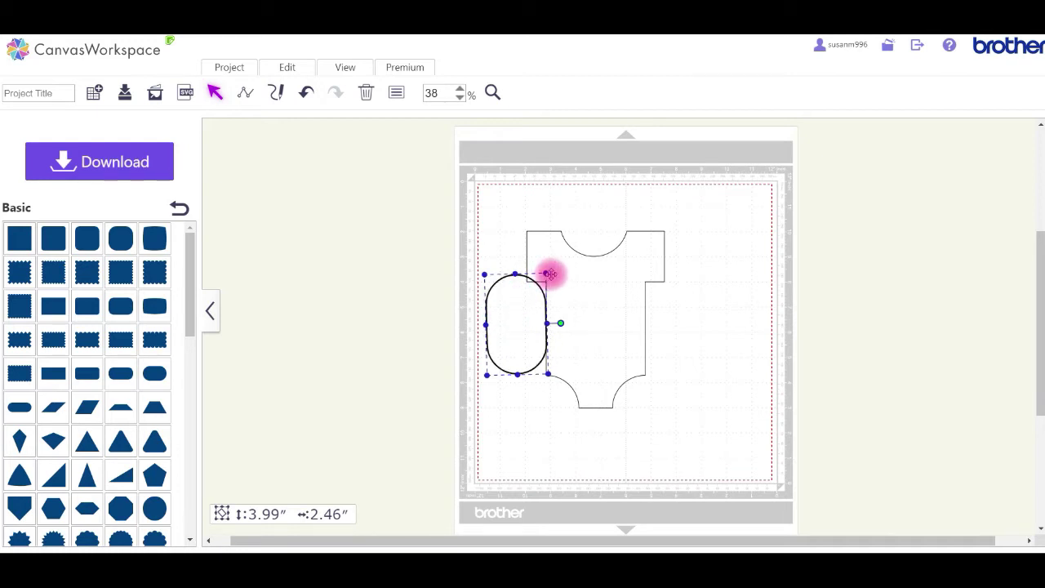
pyautogui.moveTo(562, 324); pyautogui.dragTo(562, 330)
pyautogui.moveTo(560, 329); pyautogui.dragTo(557, 329)
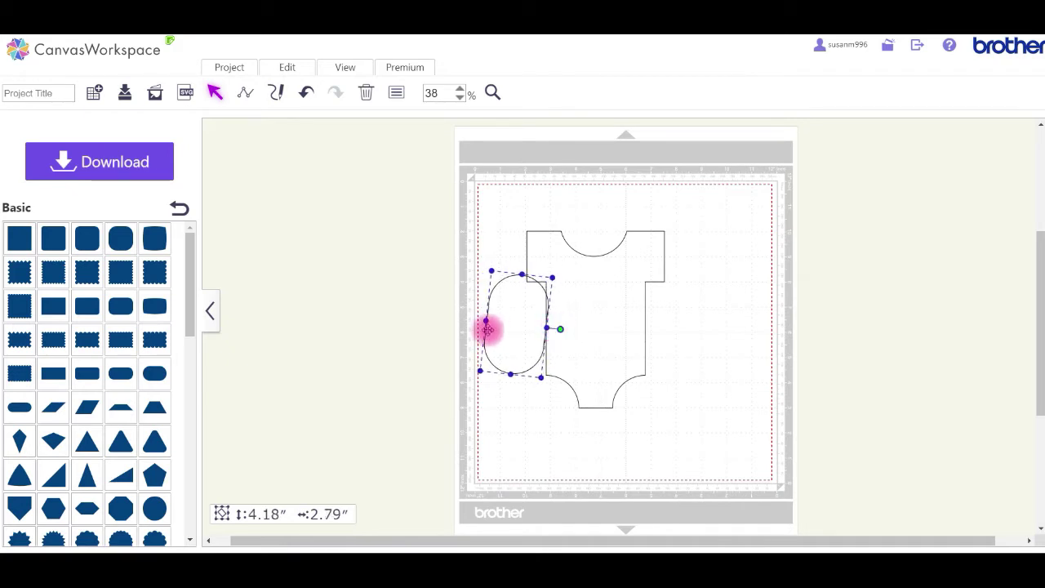
# Step: Shorten the tilted rounded shape to about 2.88" high by 2.64" wide, fitting it under the left sleeve against the body
pyautogui.moveTo(506, 330); pyautogui.dragTo(507, 322)
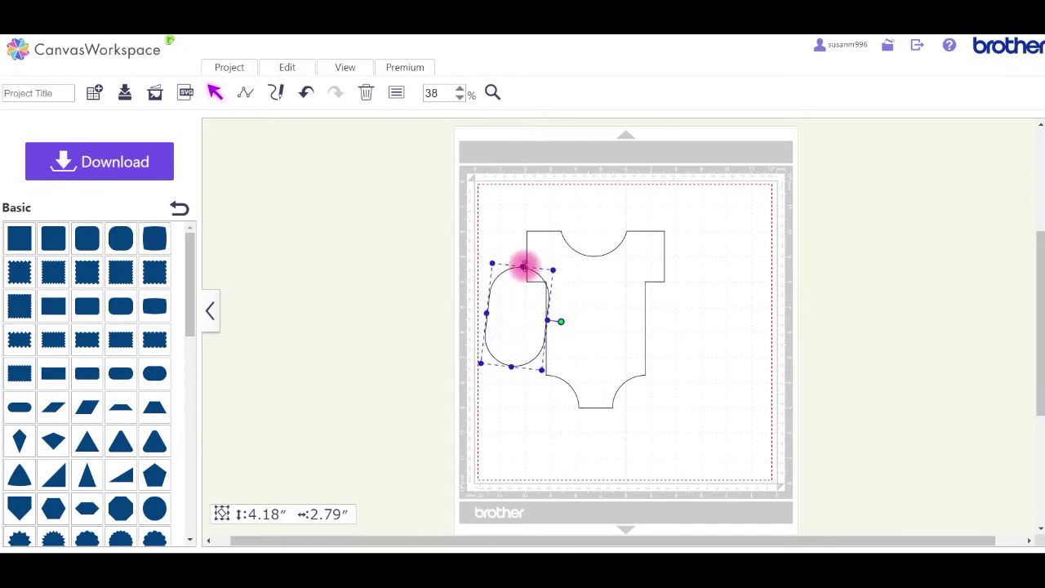
pyautogui.moveTo(524, 267); pyautogui.dragTo(521, 296)
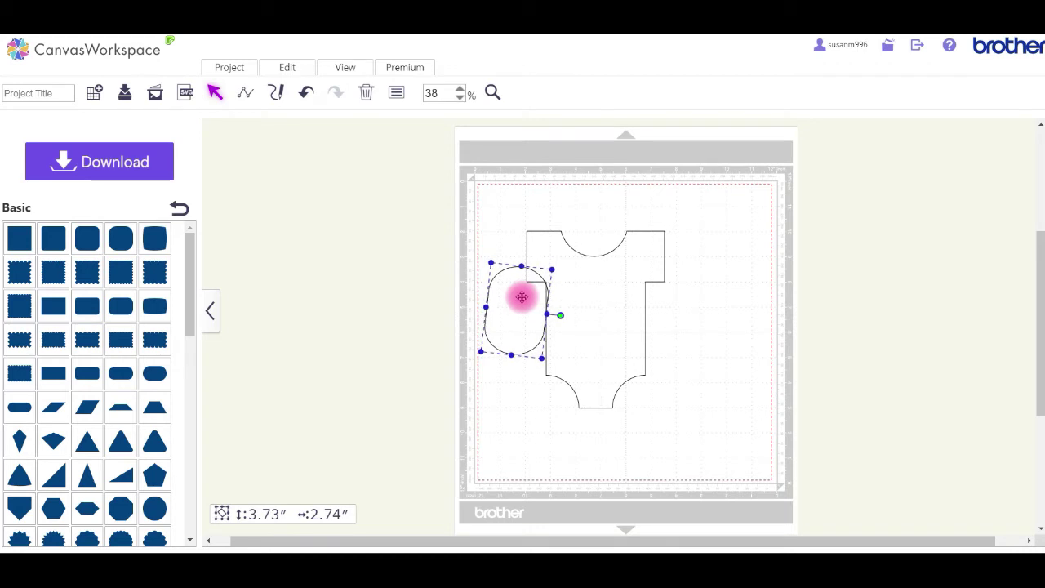
pyautogui.moveTo(522, 296); pyautogui.dragTo(520, 297)
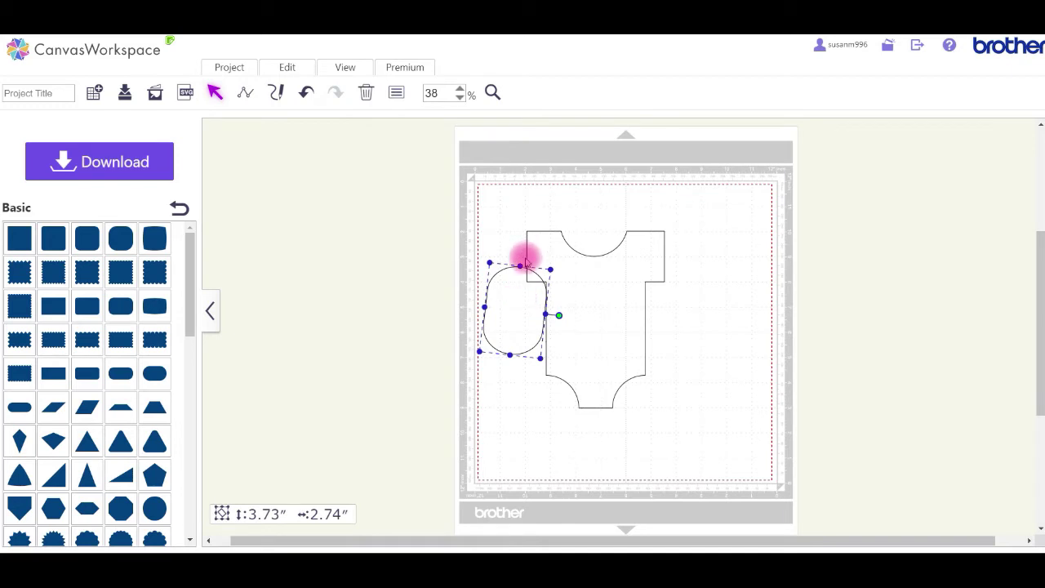
pyautogui.moveTo(520, 265); pyautogui.dragTo(528, 292)
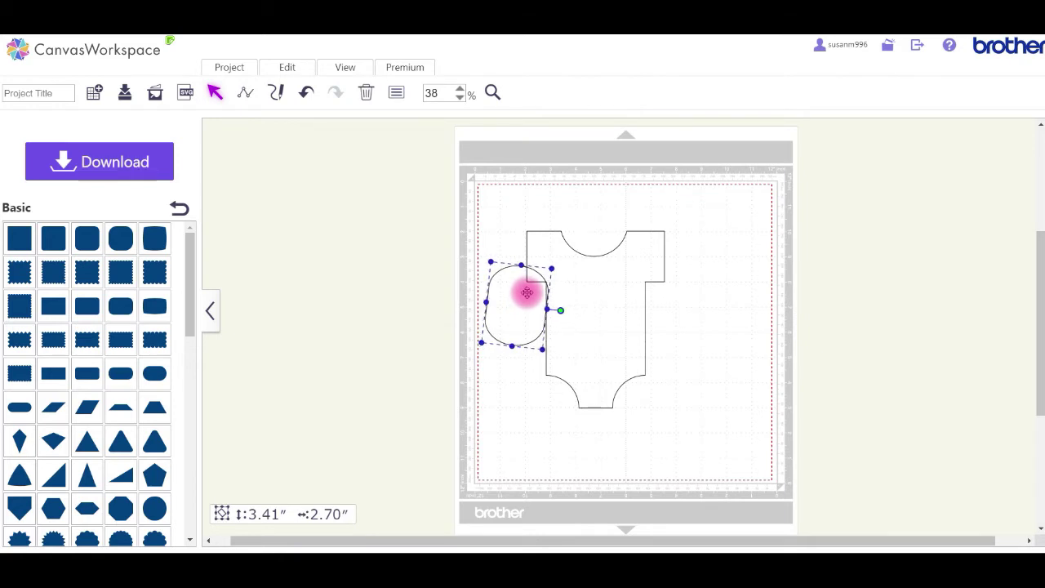
pyautogui.moveTo(528, 293); pyautogui.dragTo(525, 292)
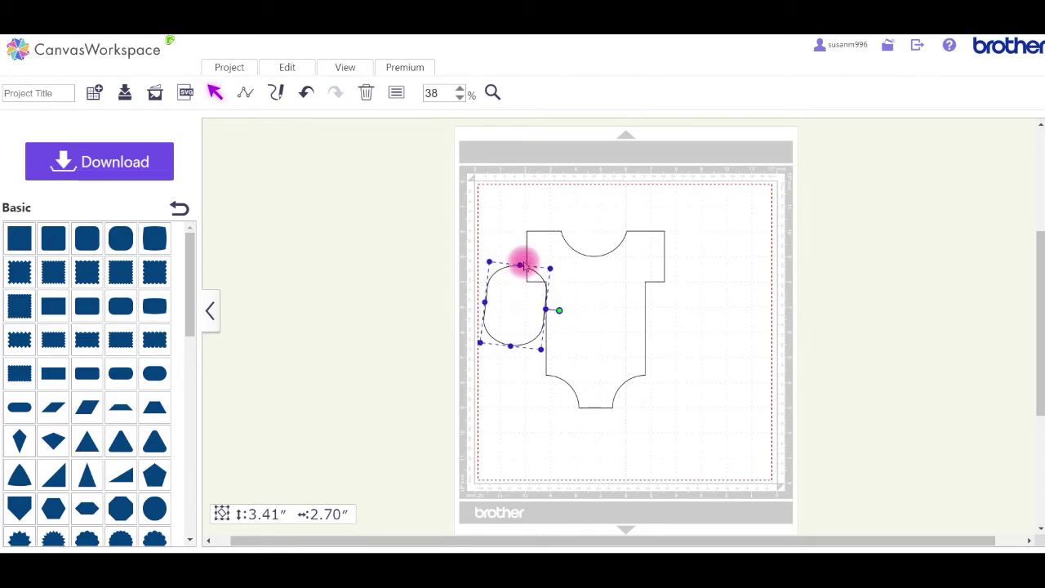
pyautogui.moveTo(520, 265); pyautogui.dragTo(528, 289)
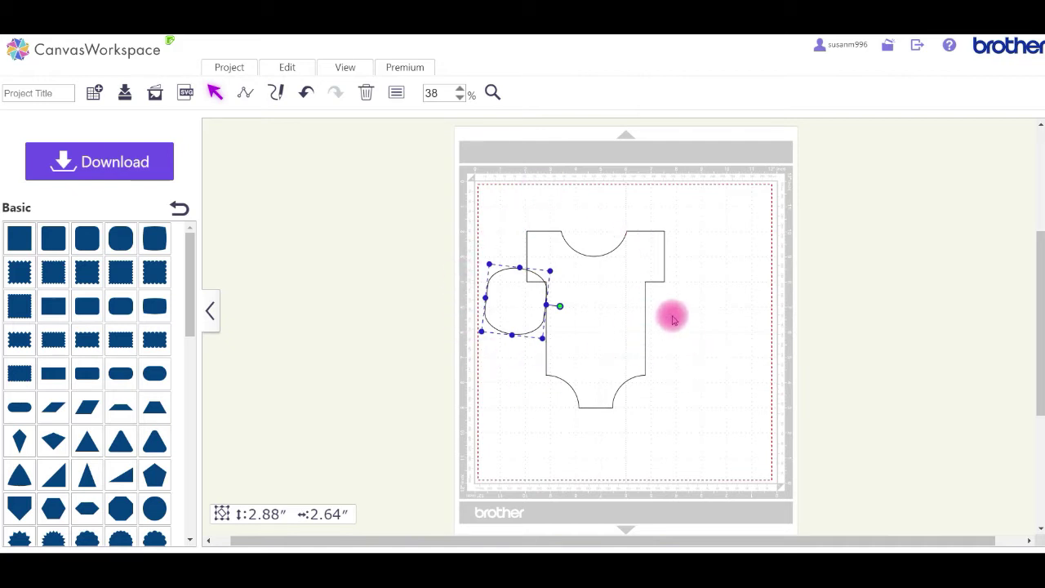
# Step: Paste a copy of the tilted rounded shape, flip it horizontally, and place it under the romper's right sleeve against the body
pyautogui.hotkey('ctrl', 'v')
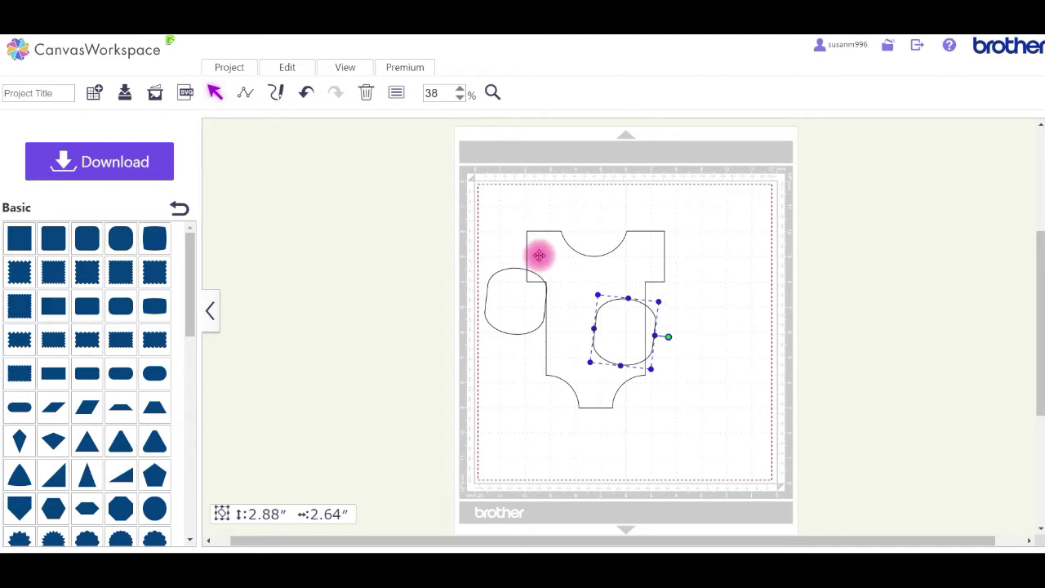
pyautogui.click(288, 69)
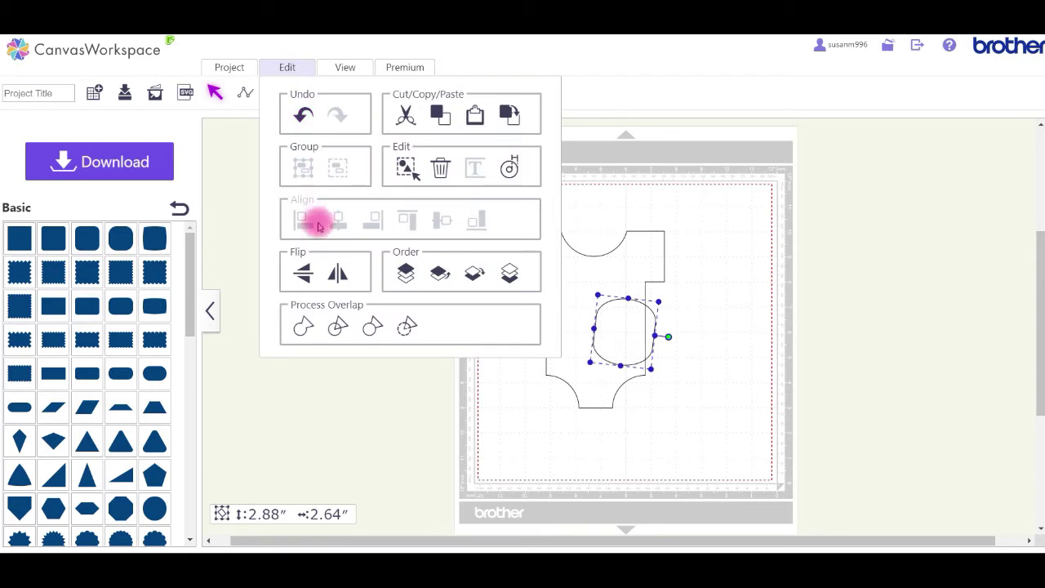
pyautogui.click(343, 277)
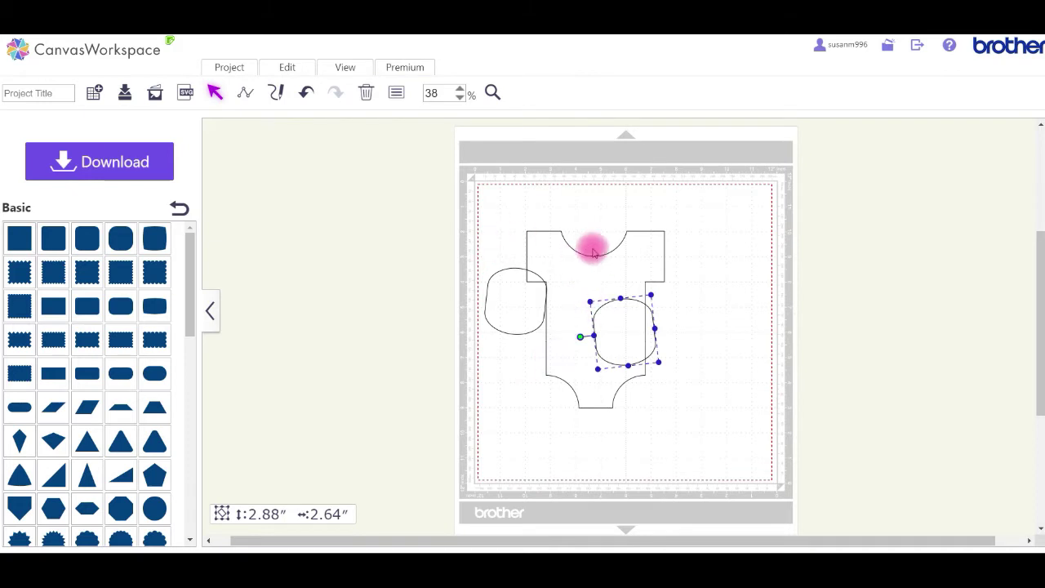
pyautogui.moveTo(639, 340); pyautogui.dragTo(690, 310)
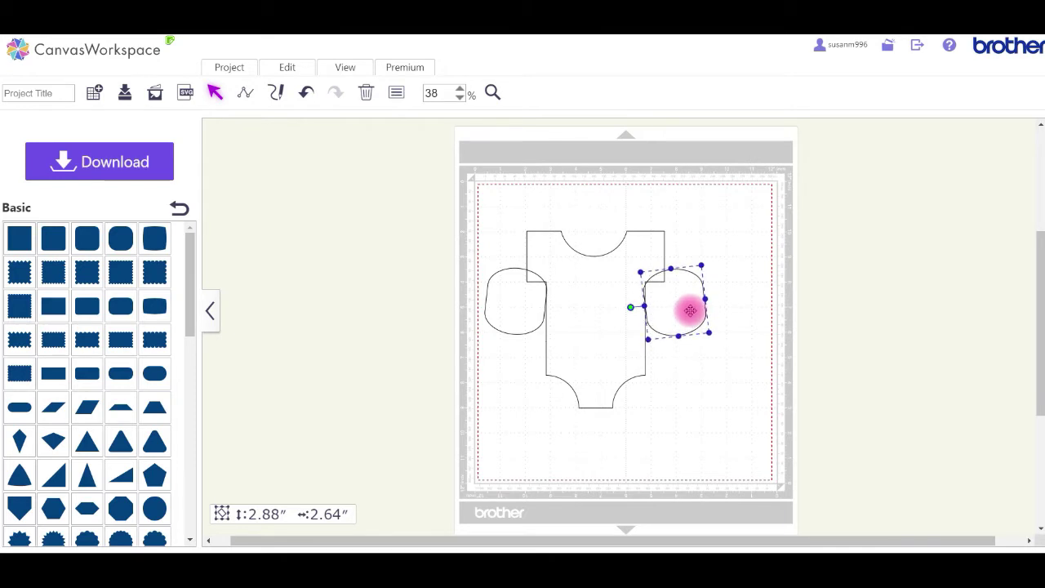
# Step: Align the two rounded shapes under the sleeves by their vertical middles so they sit at the same height
pyautogui.keyDown('shift'); pyautogui.click(528, 298); pyautogui.keyUp('shift')
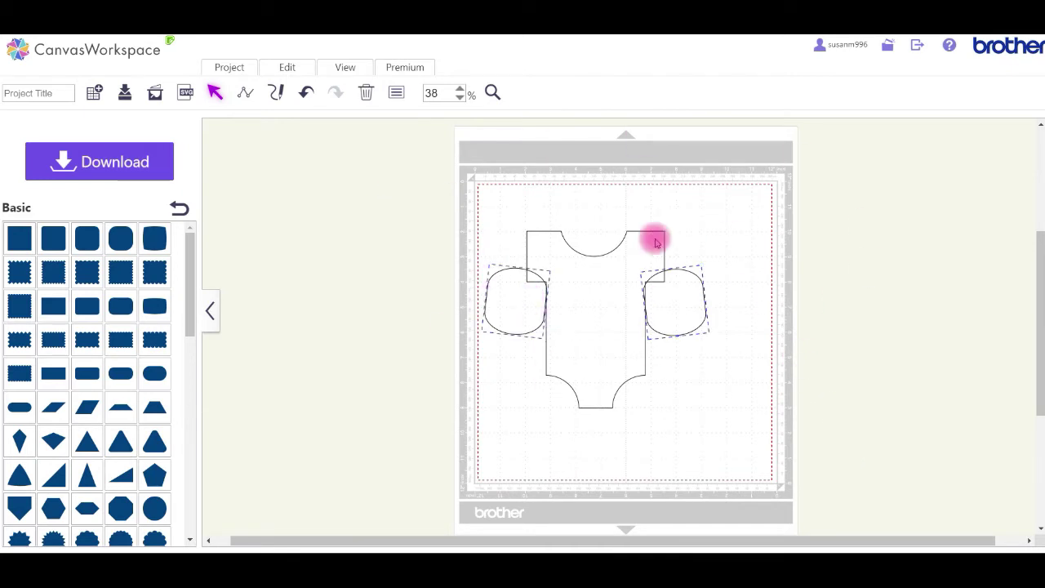
pyautogui.click(289, 68)
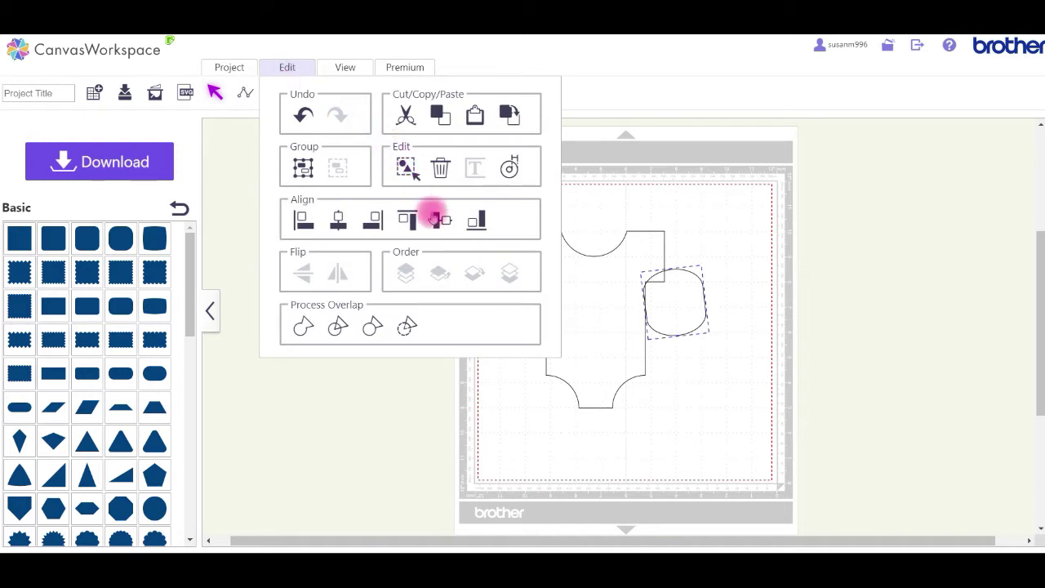
pyautogui.click(441, 222)
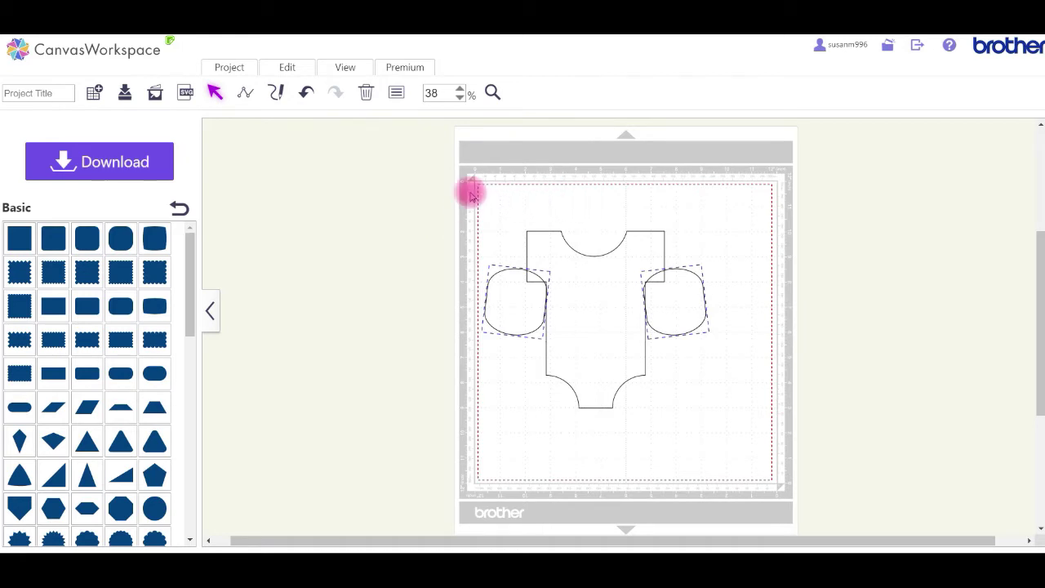
# Step: Subtract both rounded shapes from the romper outline to cut the curved underarms
pyautogui.moveTo(419, 171); pyautogui.dragTo(718, 433)
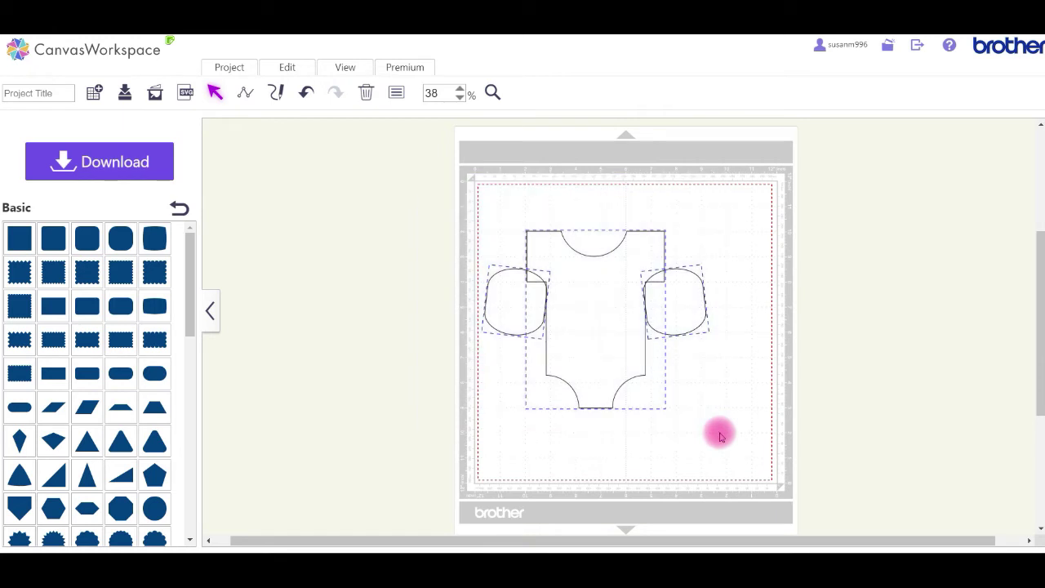
pyautogui.click(285, 69)
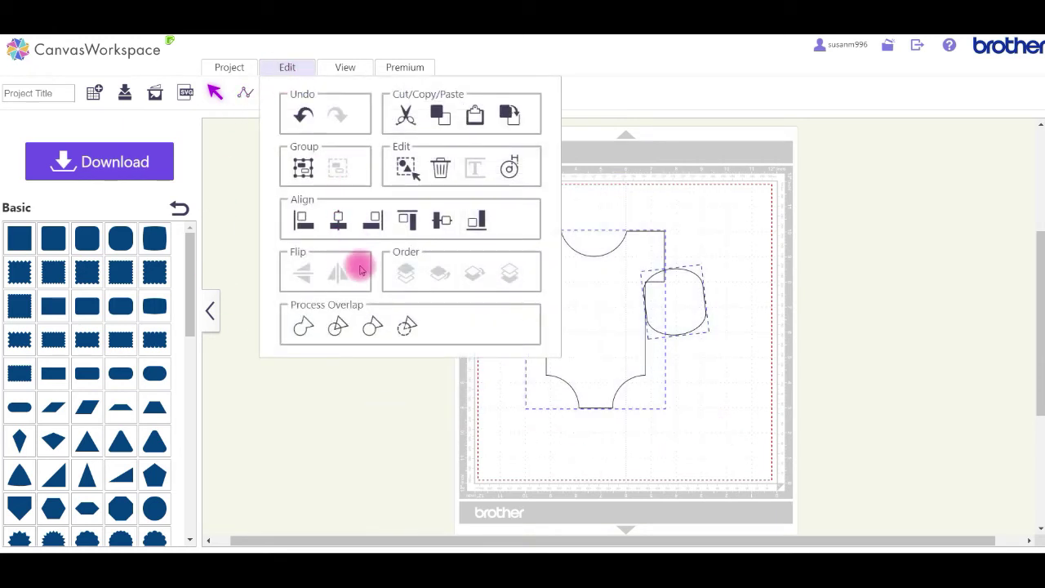
pyautogui.click(406, 329)
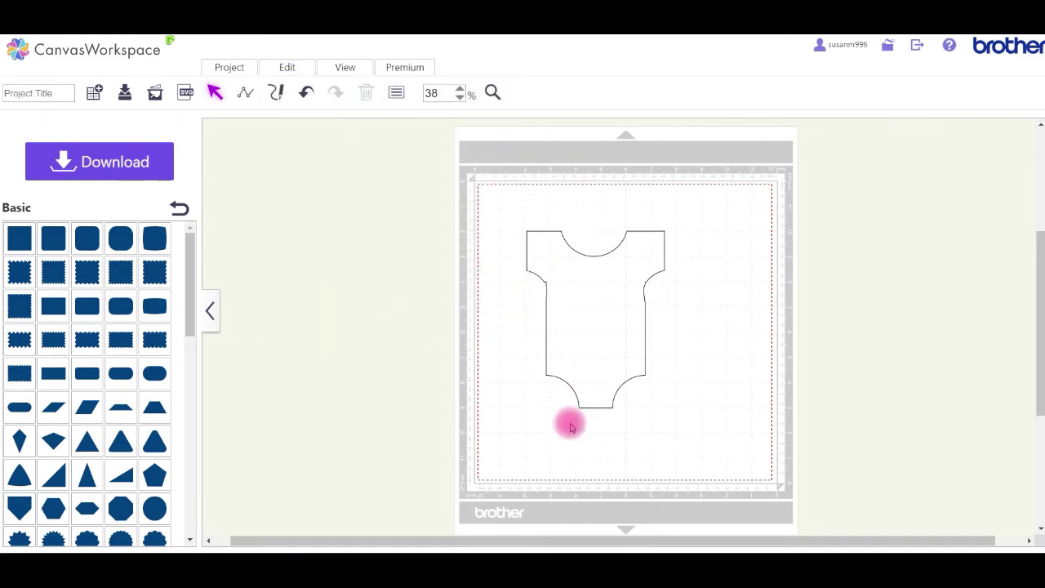
# Step: Edit the romper's path points at 100% zoom and delete the extra straight point just below the right underarm corner
pyautogui.moveTo(461, 92); pyautogui.dragTo(537, 143)
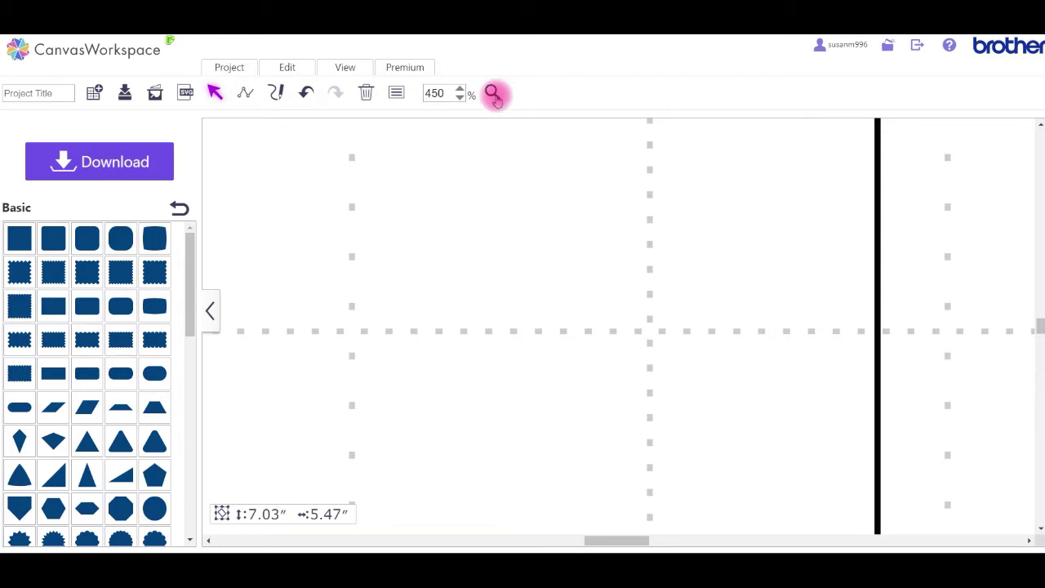
pyautogui.click(460, 97)
pyautogui.click(460, 97)
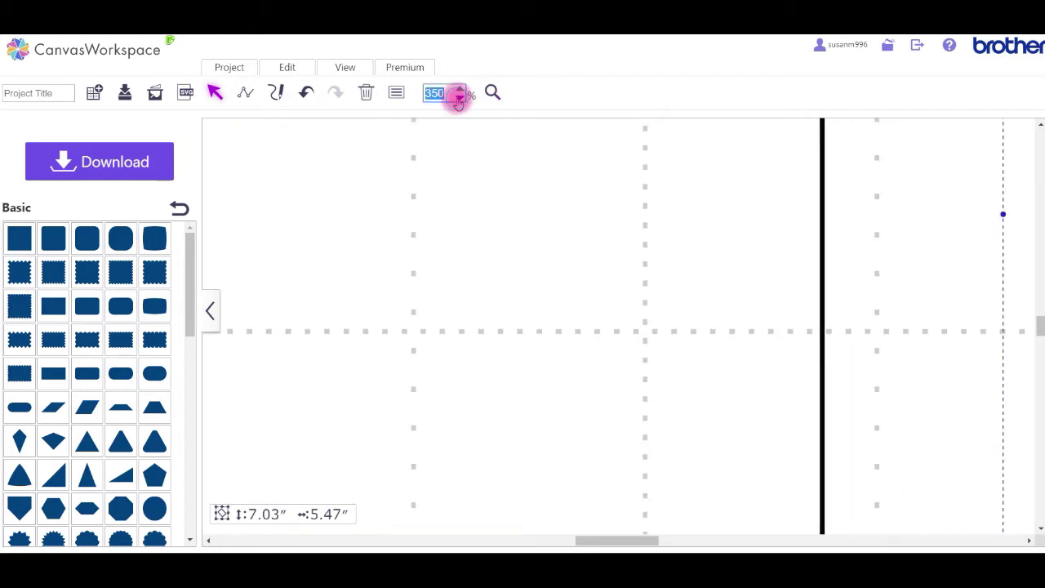
pyautogui.write('50')
pyautogui.press('Return')
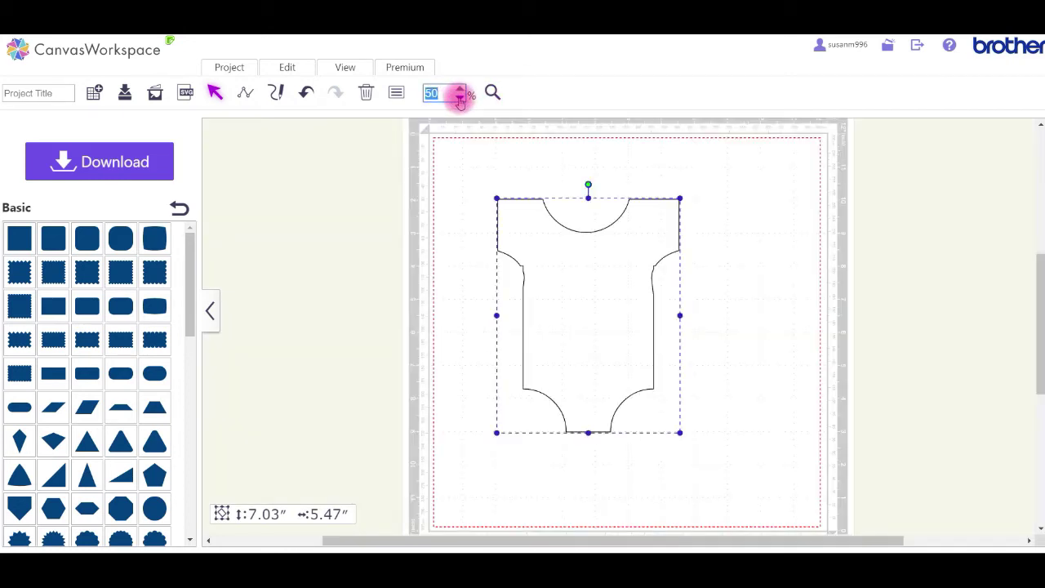
pyautogui.click(459, 89)
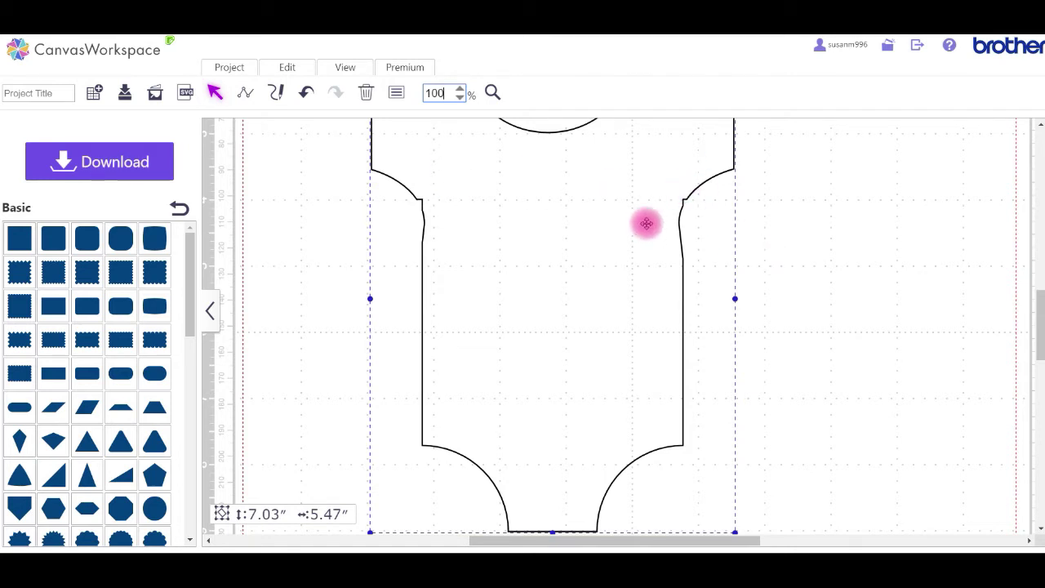
pyautogui.doubleClick(678, 214)
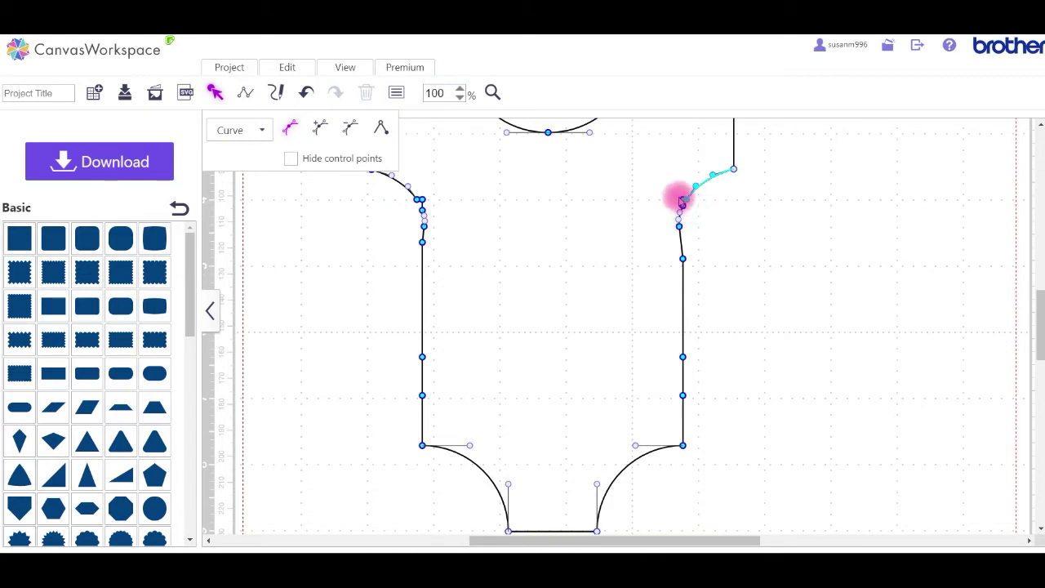
pyautogui.doubleClick(680, 200)
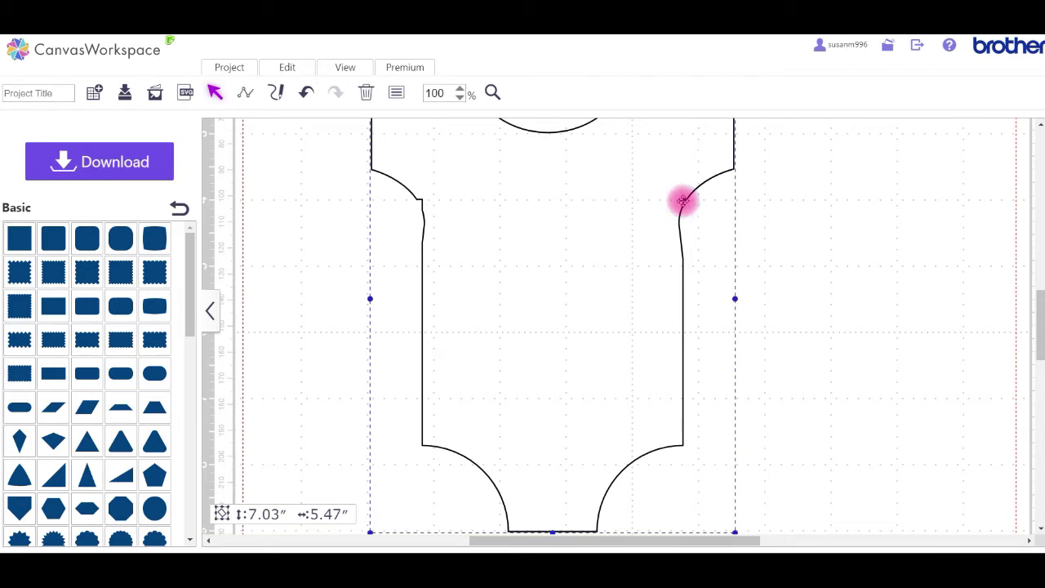
pyautogui.doubleClick(682, 202)
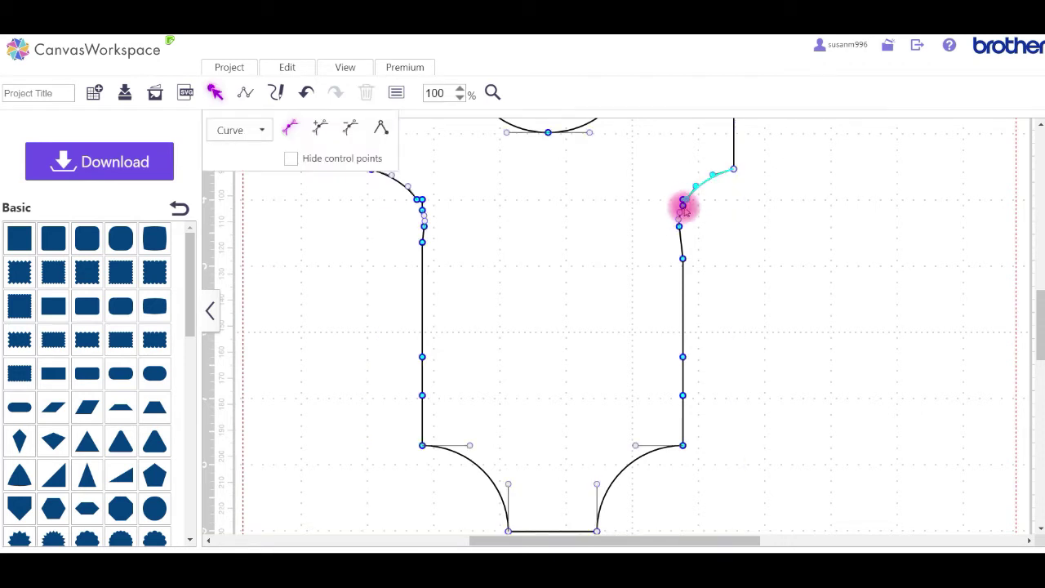
pyautogui.click(682, 201)
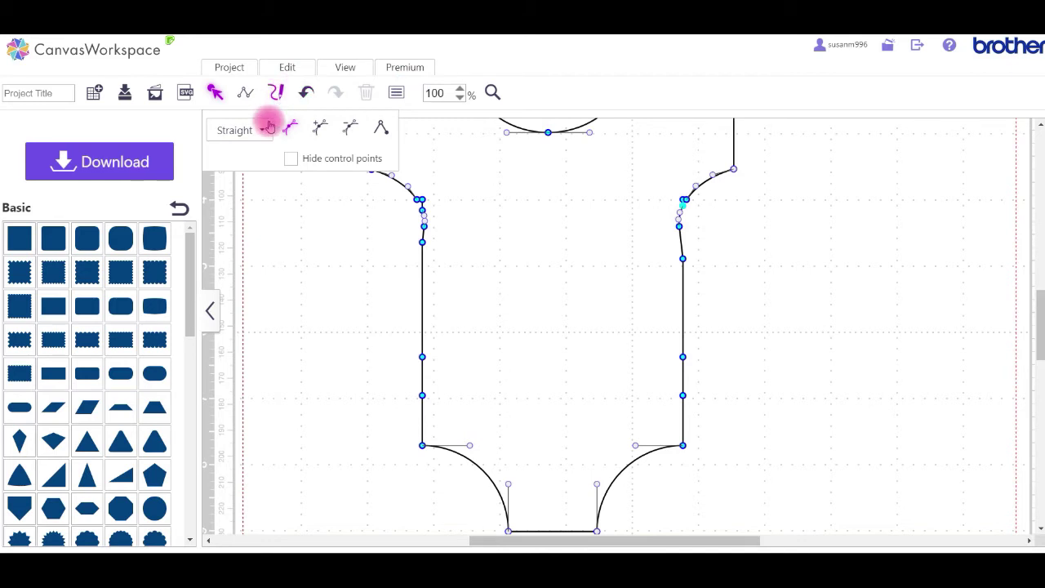
pyautogui.click(348, 129)
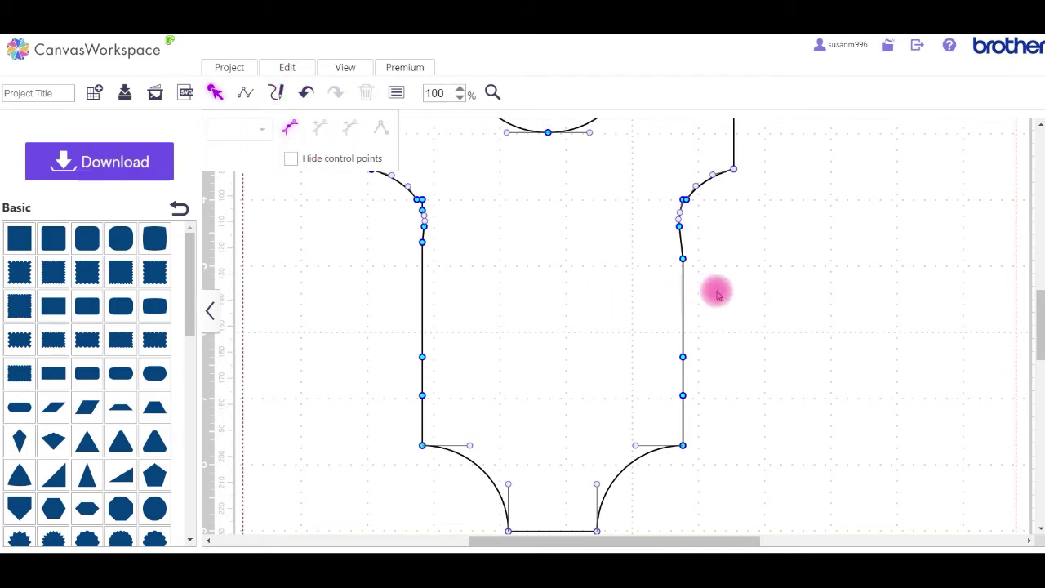
# Step: Smooth the right underarm by moving the lower curve point slightly down and outward and deleting the leftover straight corner point
pyautogui.click(679, 226)
pyautogui.moveTo(679, 227); pyautogui.dragTo(683, 237)
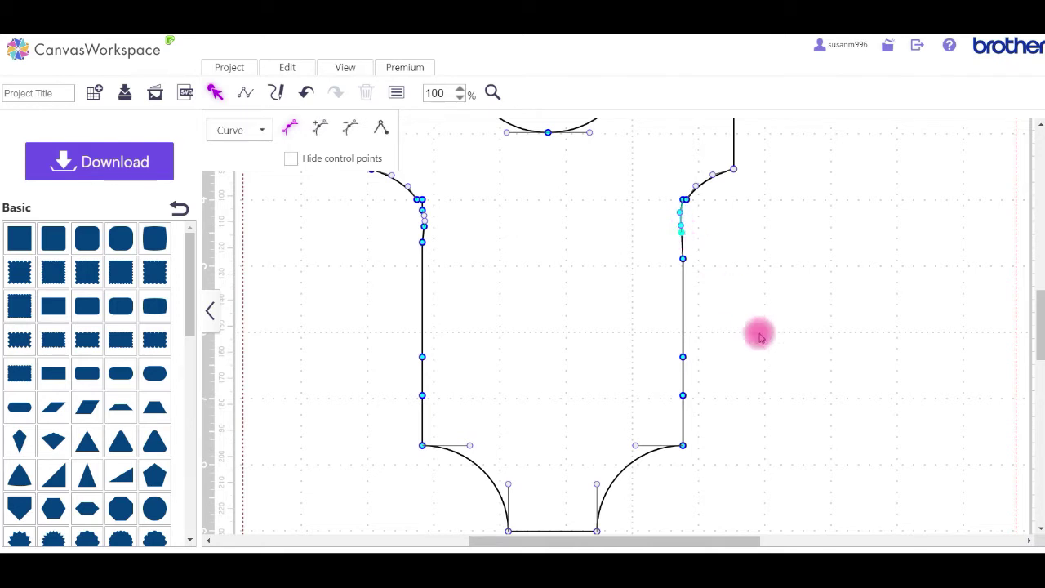
pyautogui.click(684, 199)
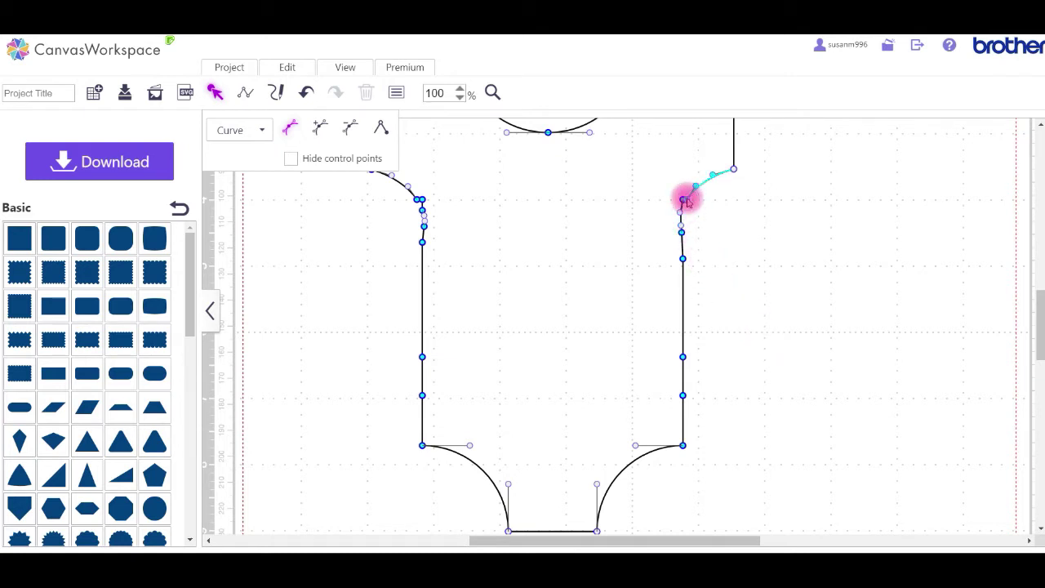
pyautogui.click(734, 169)
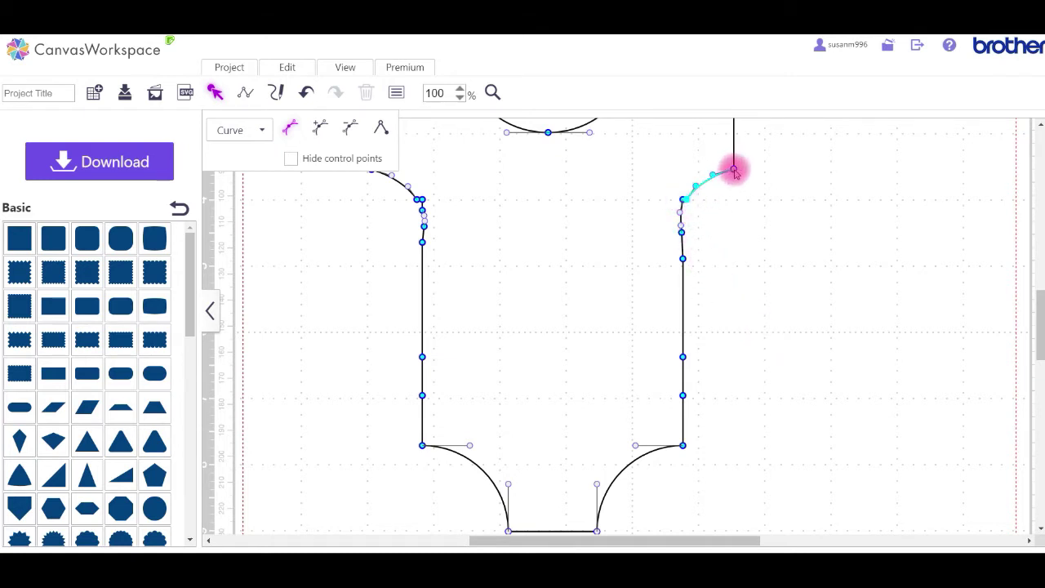
pyautogui.click(682, 199)
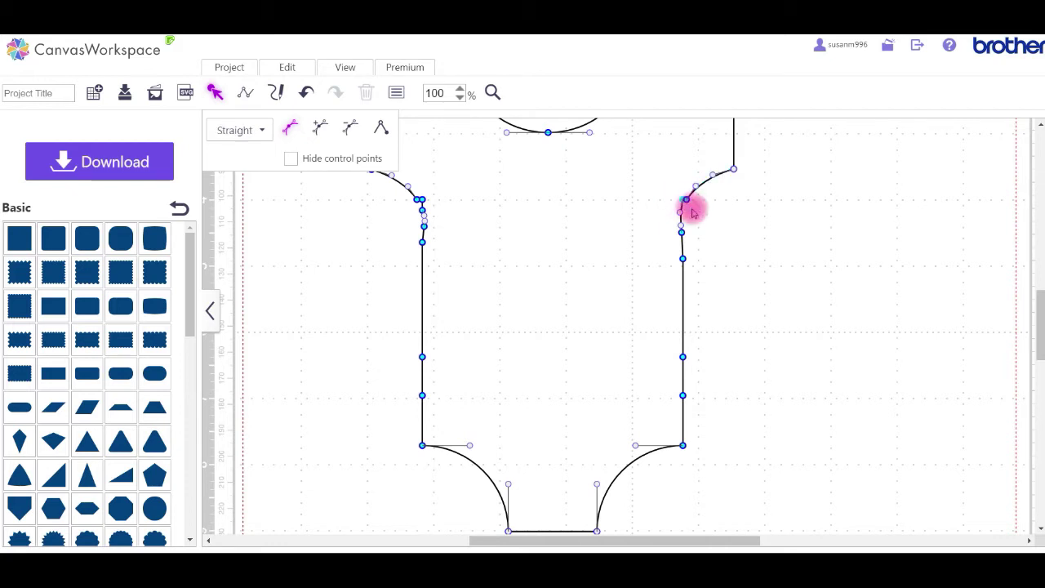
pyautogui.click(349, 127)
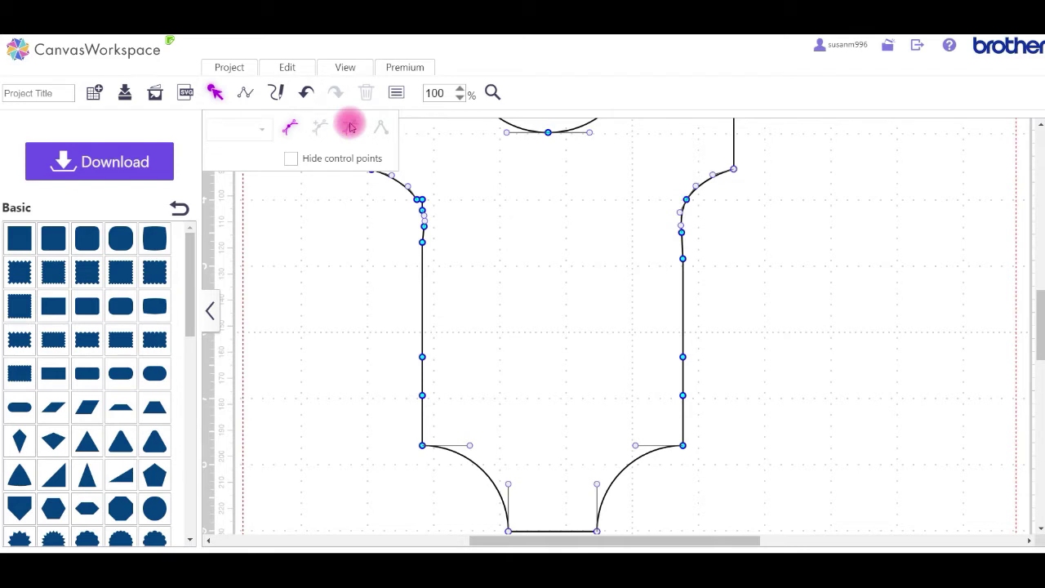
pyautogui.click(755, 255)
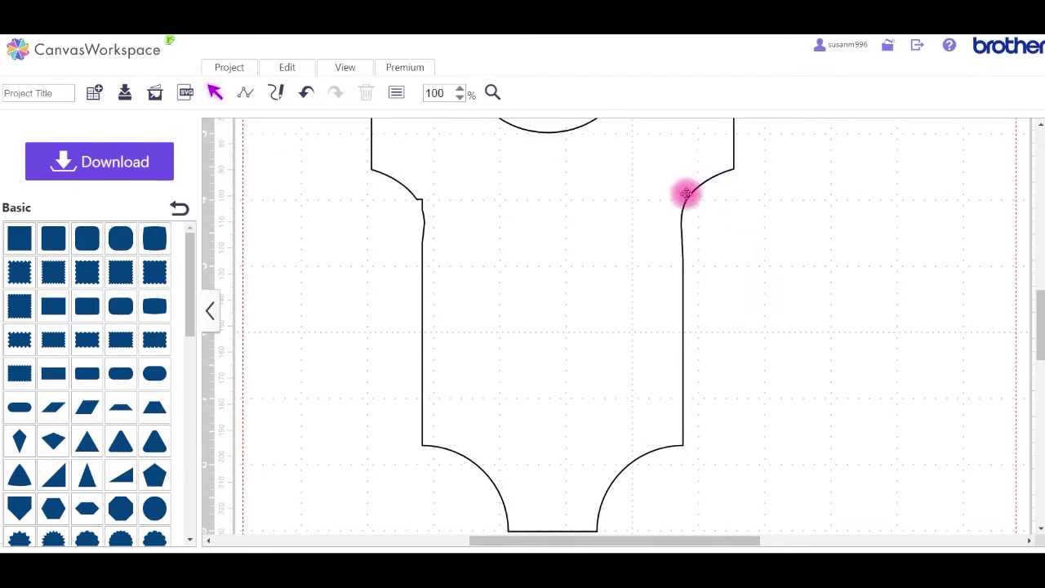
# Step: Reopen the romper outline for point editing and delete the straight corner point at the left underarm notch
pyautogui.click(424, 214)
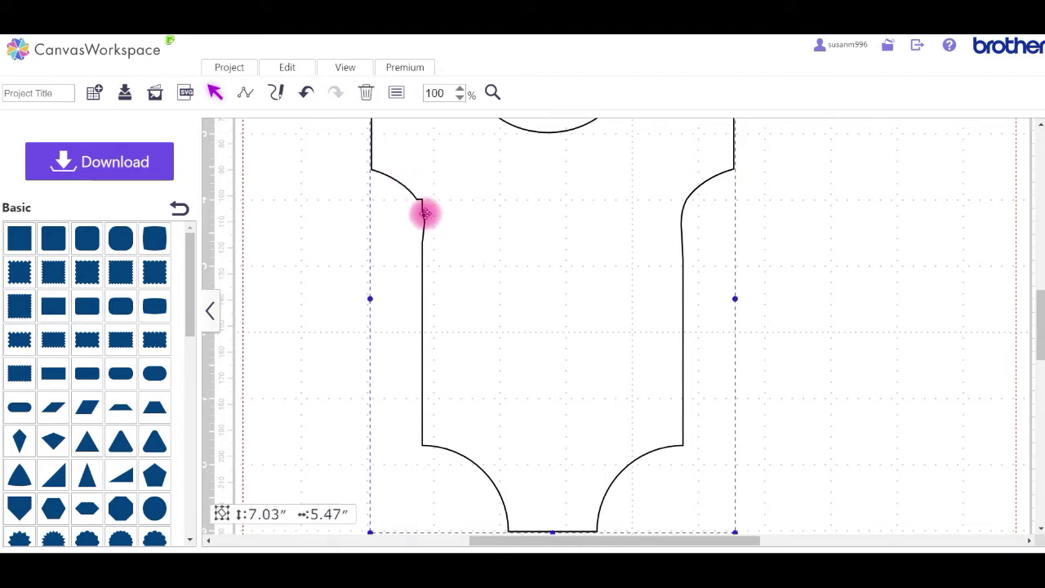
pyautogui.doubleClick(424, 214)
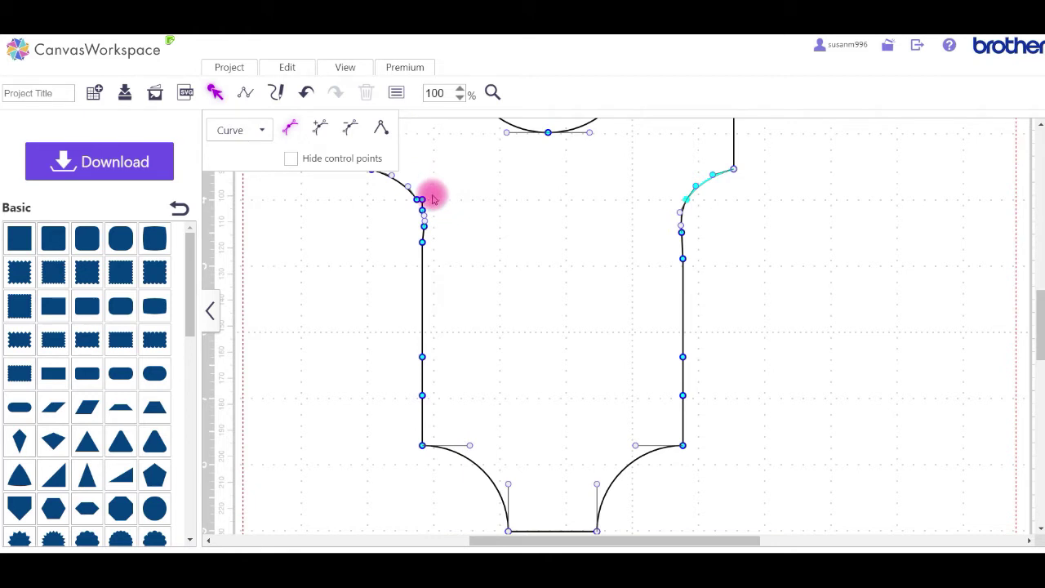
pyautogui.click(422, 200)
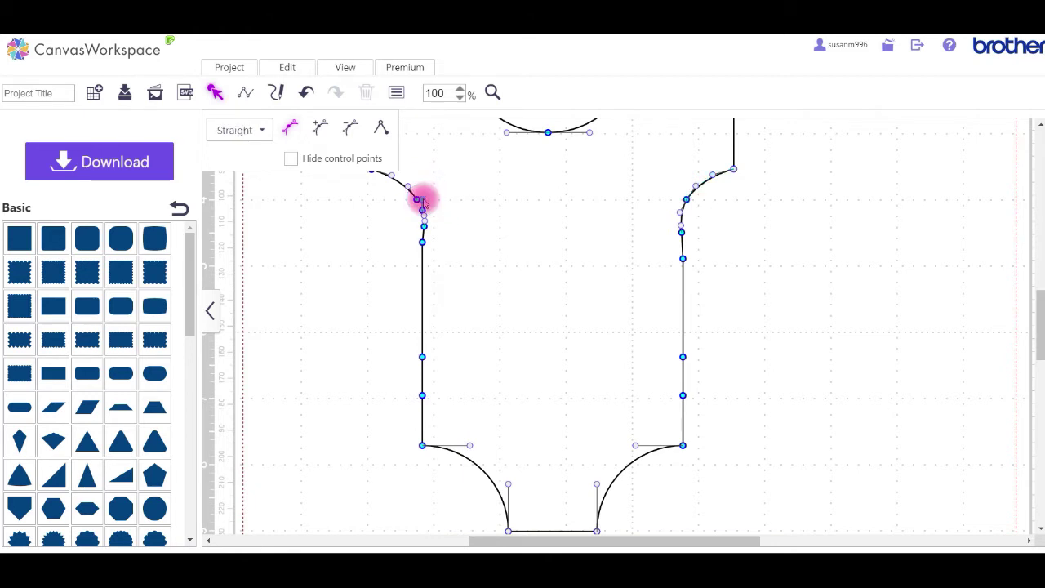
pyautogui.click(350, 127)
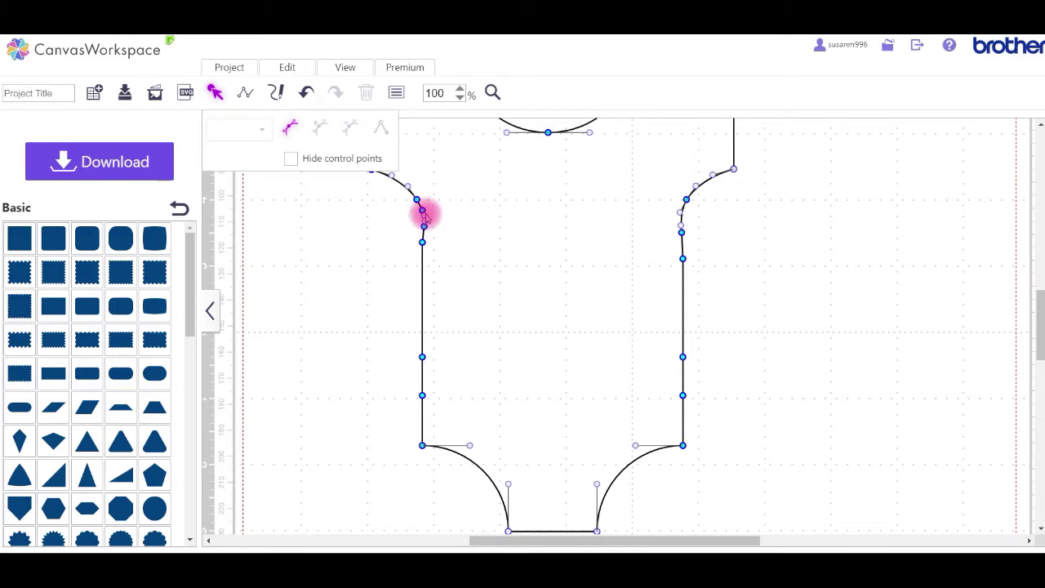
# Step: Shift the two points below the left underarm slightly outward to smooth the curve into the body's side
pyautogui.click(423, 210)
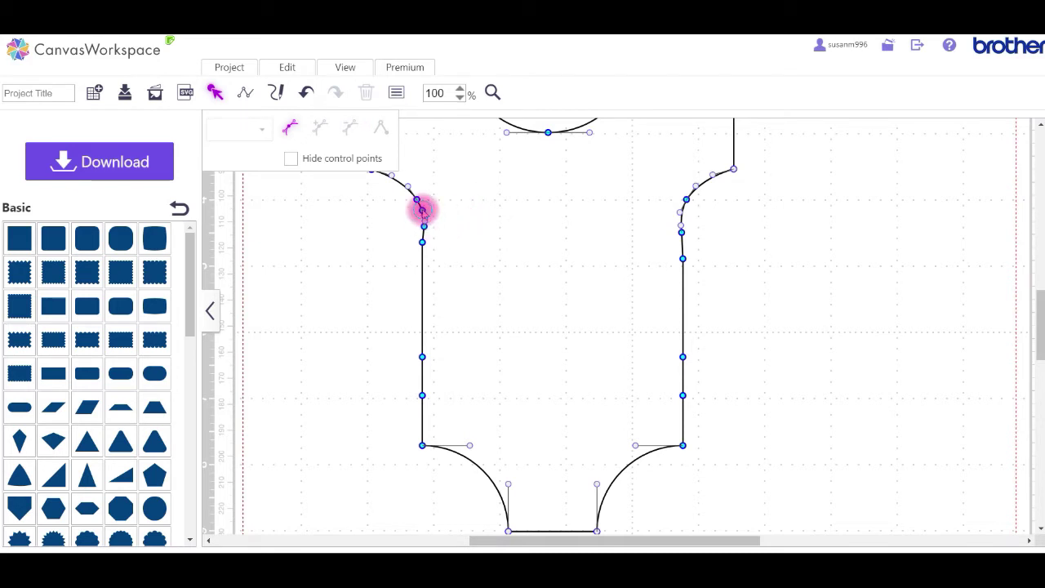
pyautogui.click(423, 222)
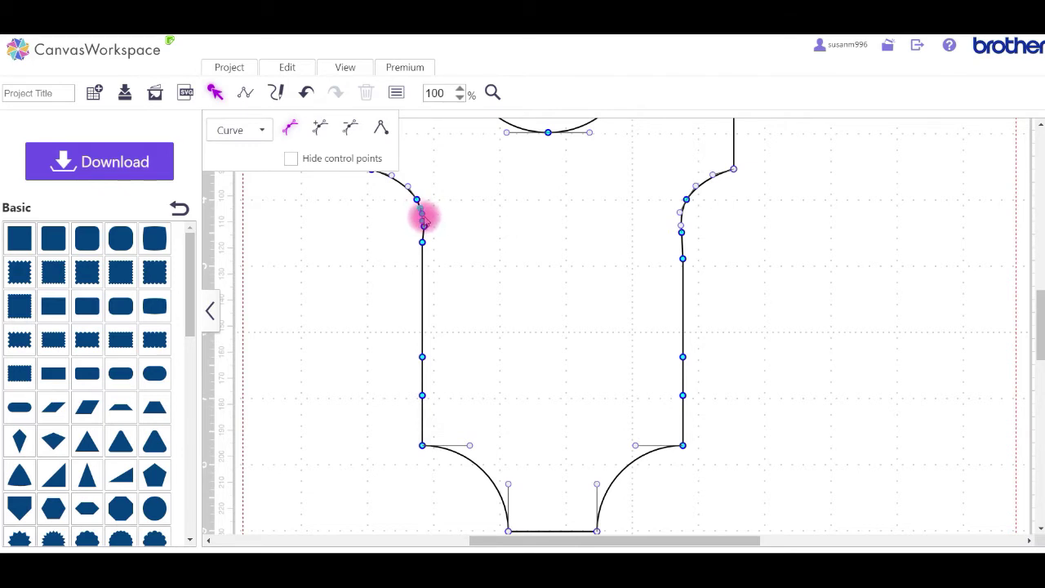
pyautogui.click(424, 226)
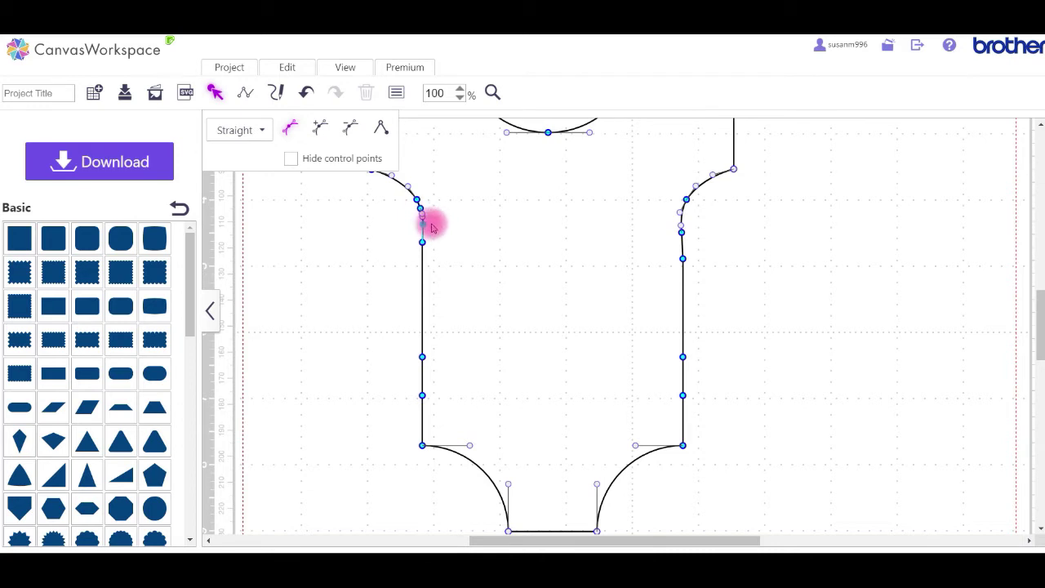
pyautogui.click(392, 224)
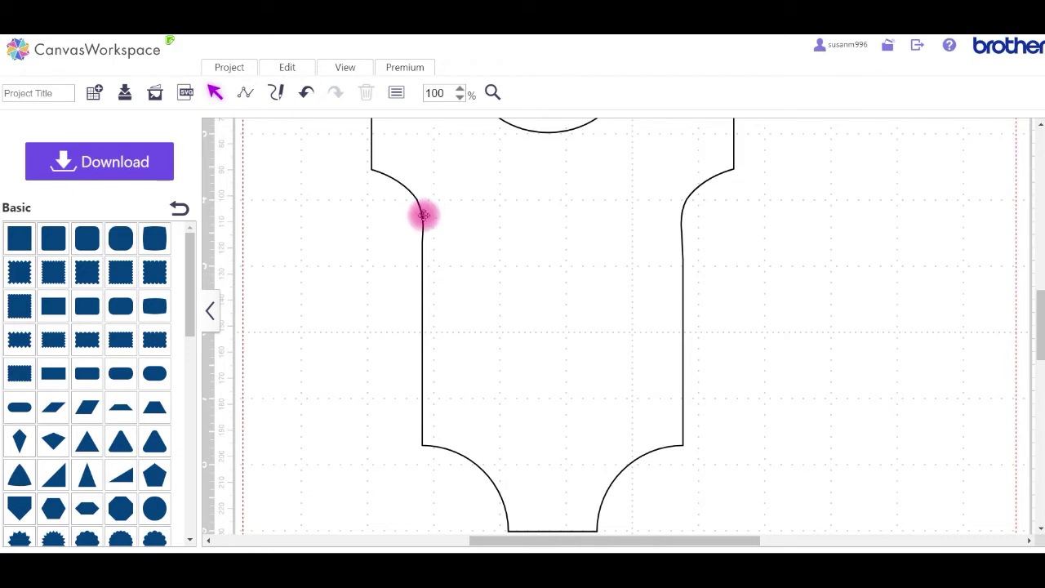
# Step: Reopen the romper's points and nudge the top point of the long straight left side to even out the edge
pyautogui.click(423, 214)
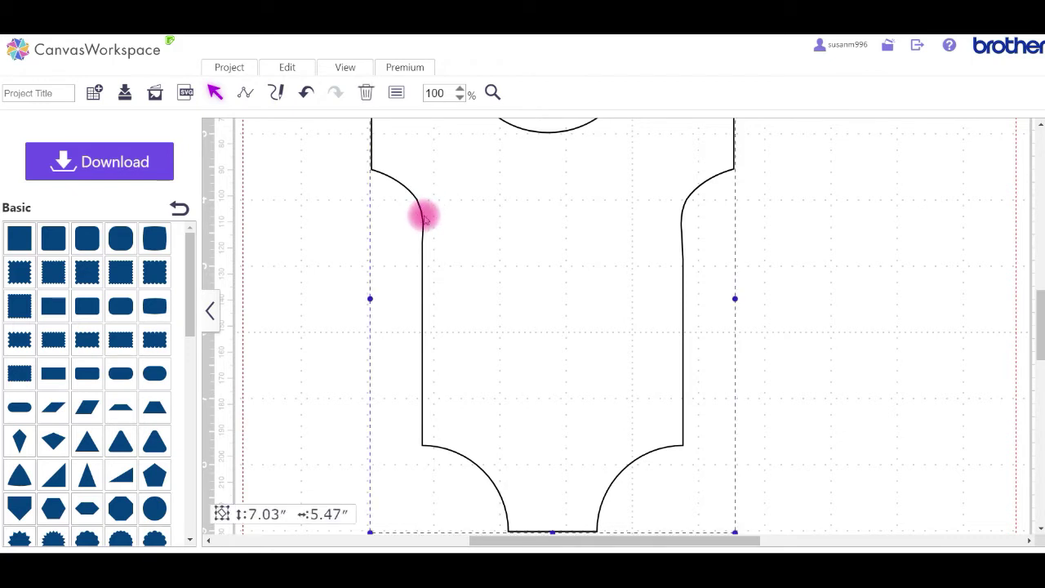
pyautogui.doubleClick(423, 215)
pyautogui.click(422, 242)
pyautogui.moveTo(422, 241); pyautogui.dragTo(423, 245)
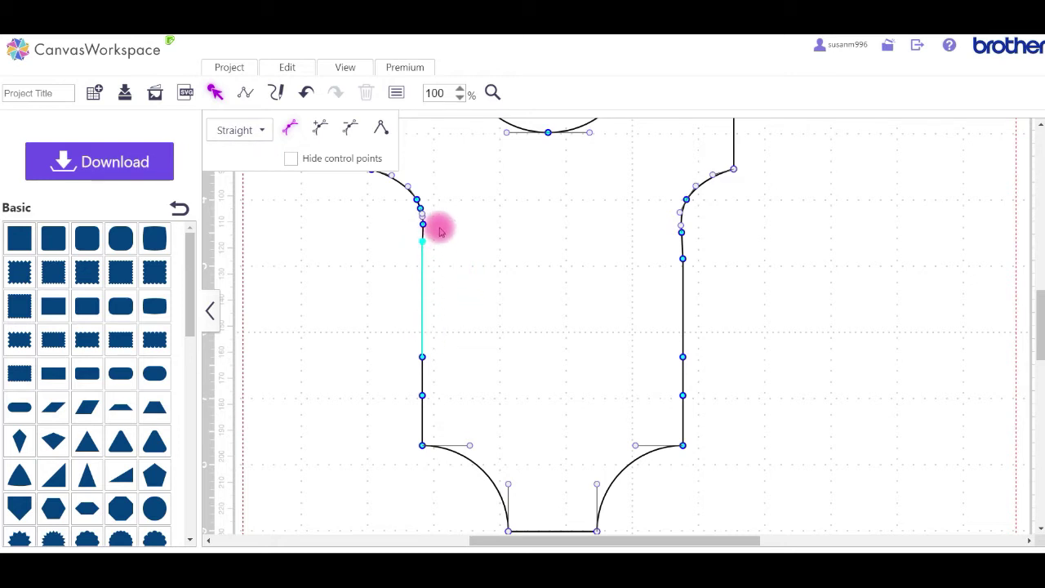
# Step: Finish editing the romper's points and select the whole outline
pyautogui.click(369, 249)
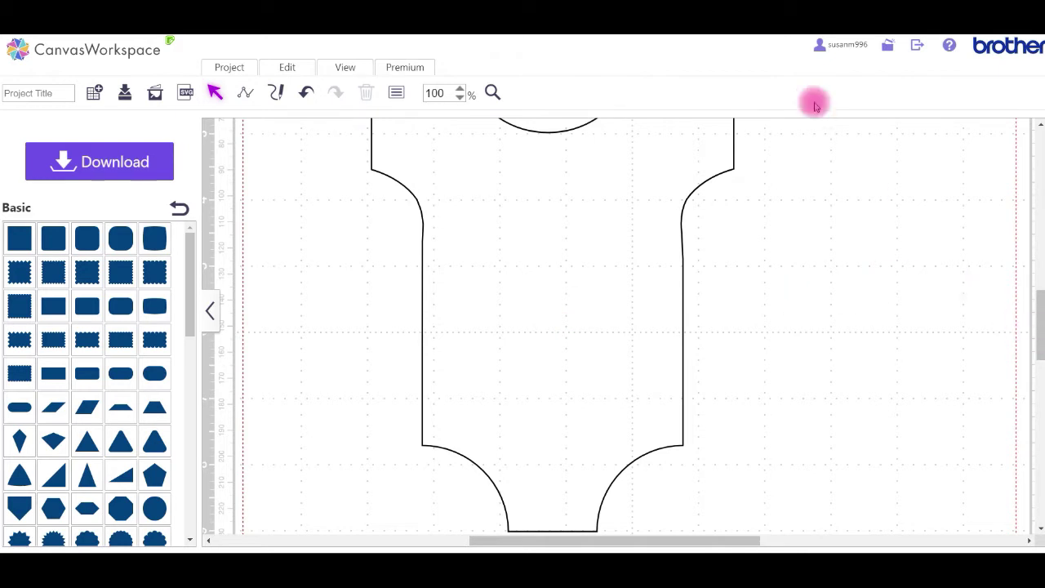
pyautogui.click(459, 98)
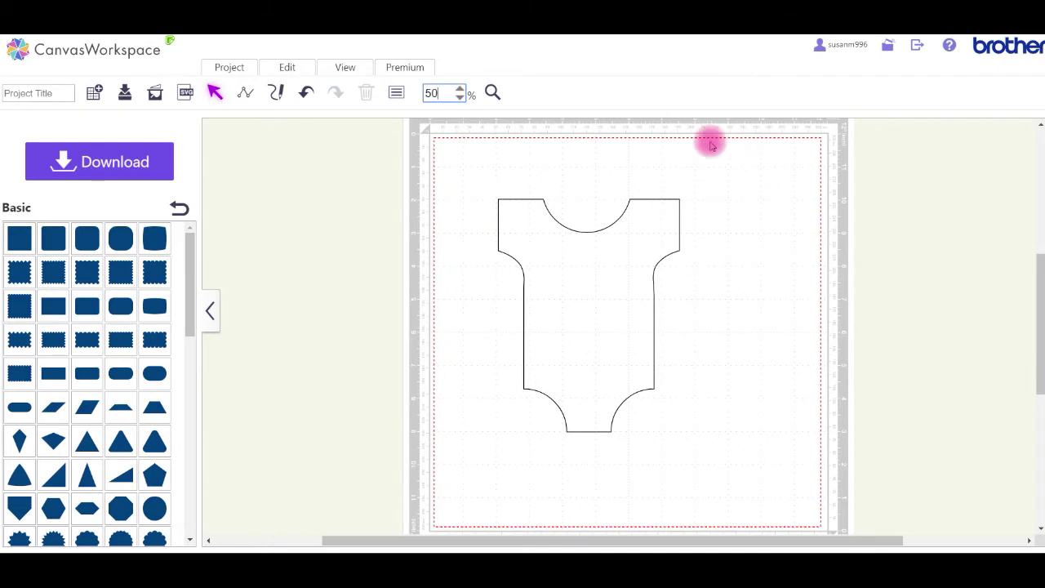
pyautogui.click(604, 311)
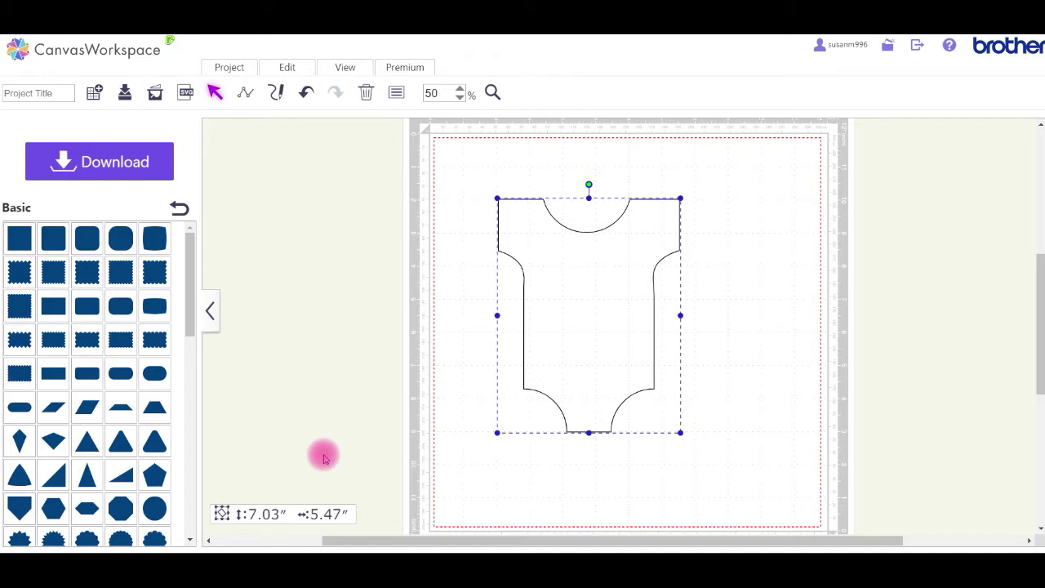
# Step: Resize the romper freehand to about 6.06 inches high and 4.99 inches wide
pyautogui.click(589, 435)
pyautogui.moveTo(590, 435); pyautogui.dragTo(580, 400)
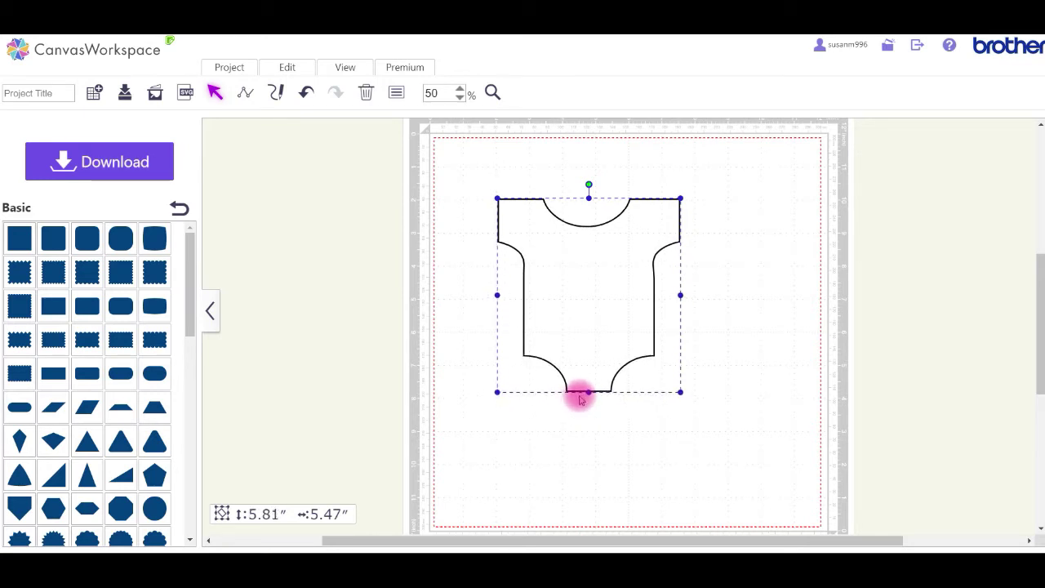
pyautogui.moveTo(579, 400); pyautogui.dragTo(580, 403)
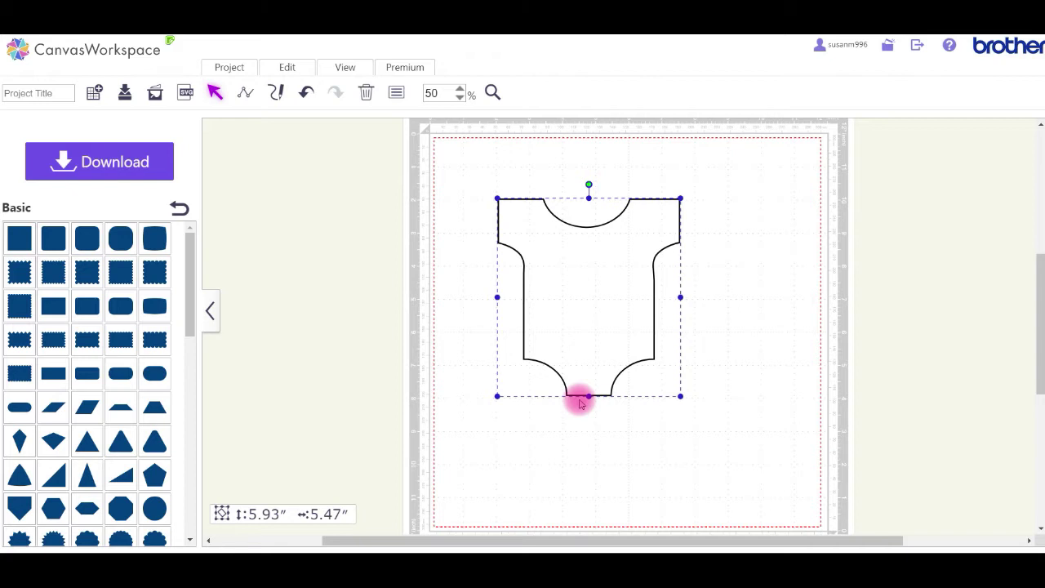
pyautogui.moveTo(581, 403); pyautogui.dragTo(582, 406)
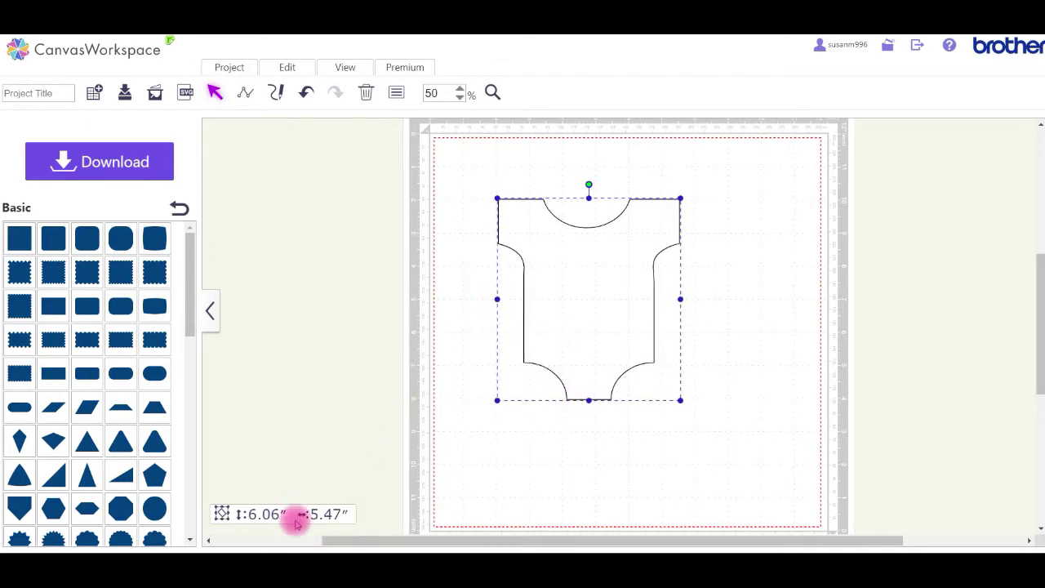
pyautogui.moveTo(497, 299); pyautogui.dragTo(513, 299)
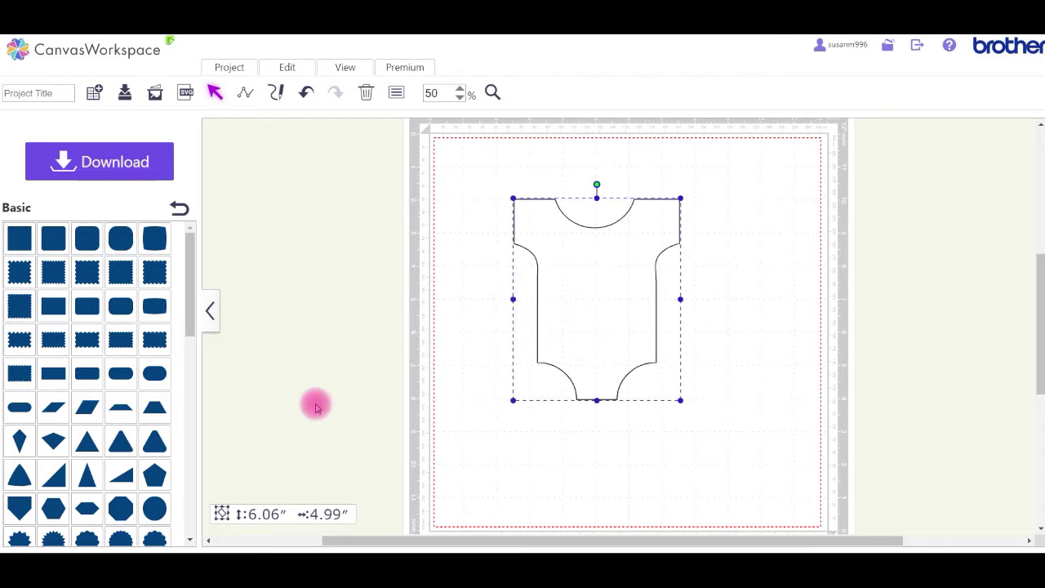
# Step: Open the romper's size properties and enlarge it proportionally to 6.35 inches high and 5.24 inches wide
pyautogui.click(397, 94)
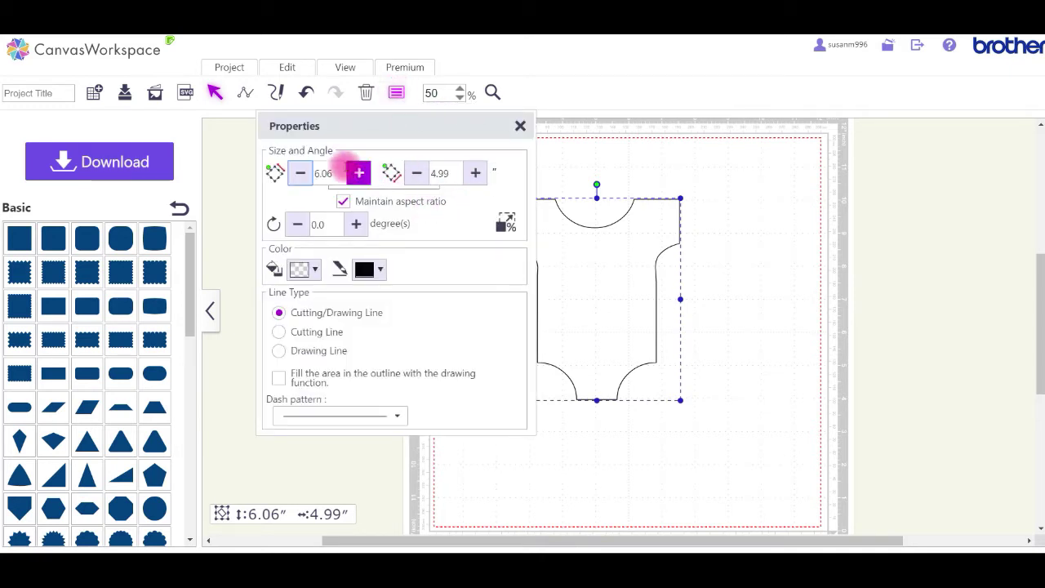
pyautogui.click(476, 174)
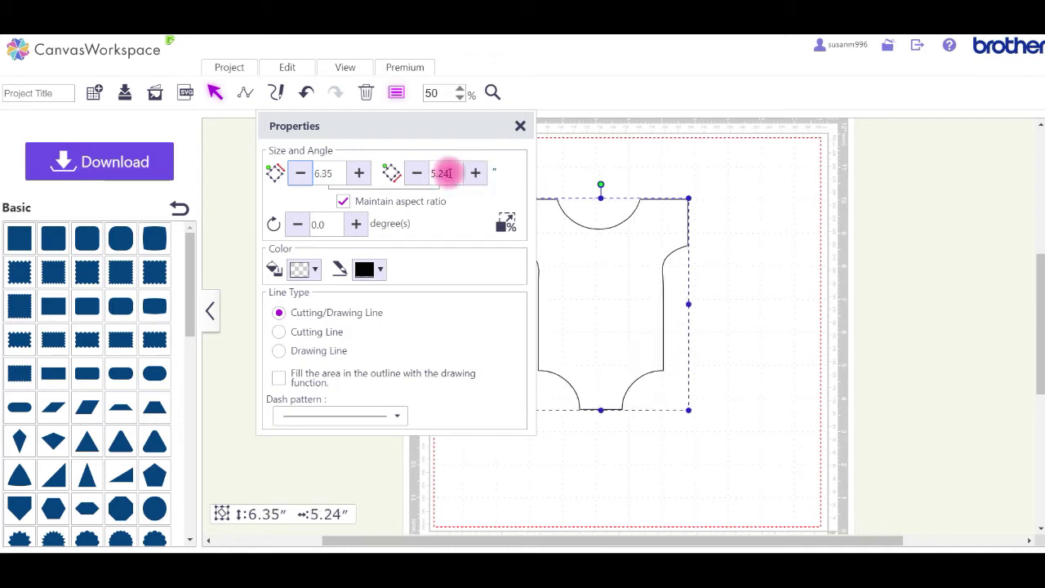
pyautogui.moveTo(449, 174); pyautogui.dragTo(432, 174)
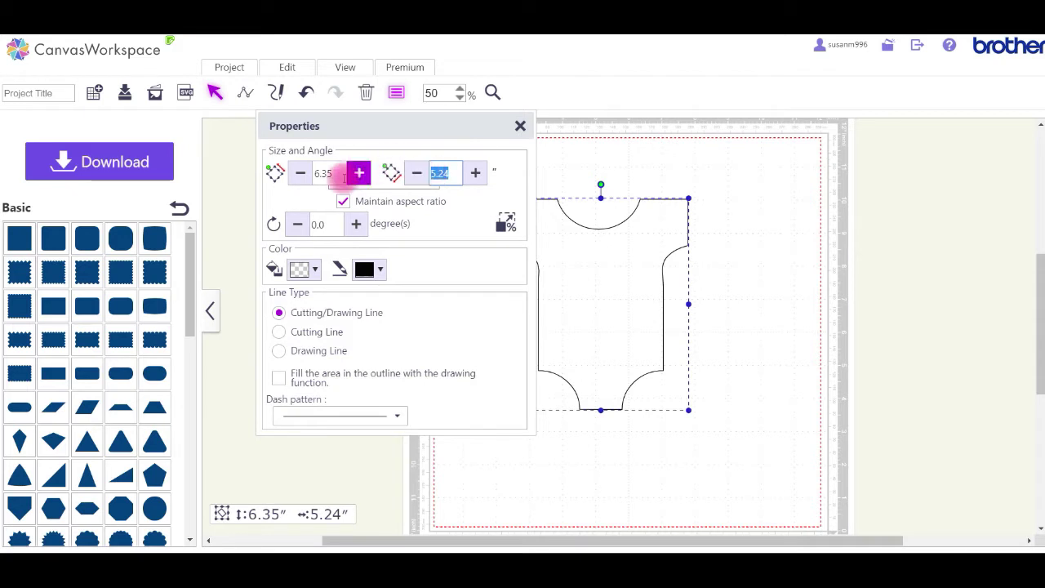
# Step: Turn off Maintain aspect ratio for the romper and try to set its width to 5.0 inches
pyautogui.click(342, 202)
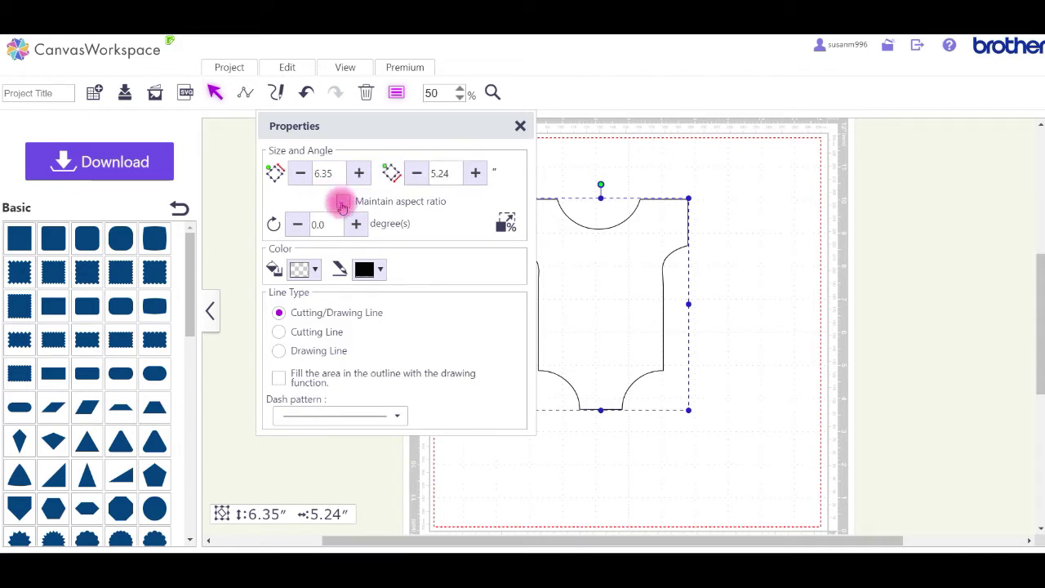
pyautogui.moveTo(443, 173)
pyautogui.mouseDown()
pyautogui.moveTo(460, 174)
pyautogui.moveTo(441, 173)
pyautogui.mouseUp()
pyautogui.write('5.0')
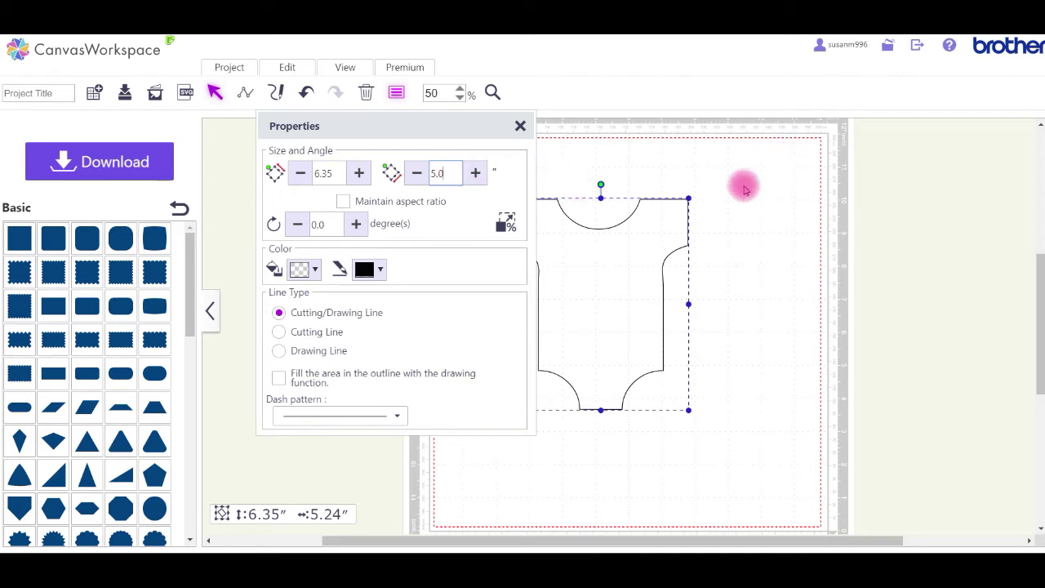
pyautogui.click(552, 163)
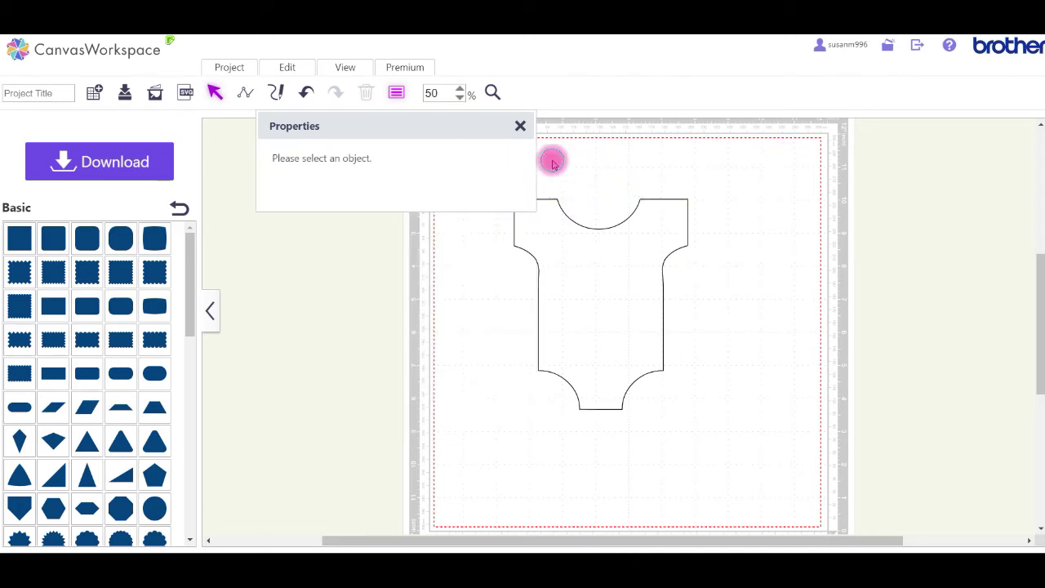
pyautogui.click(521, 125)
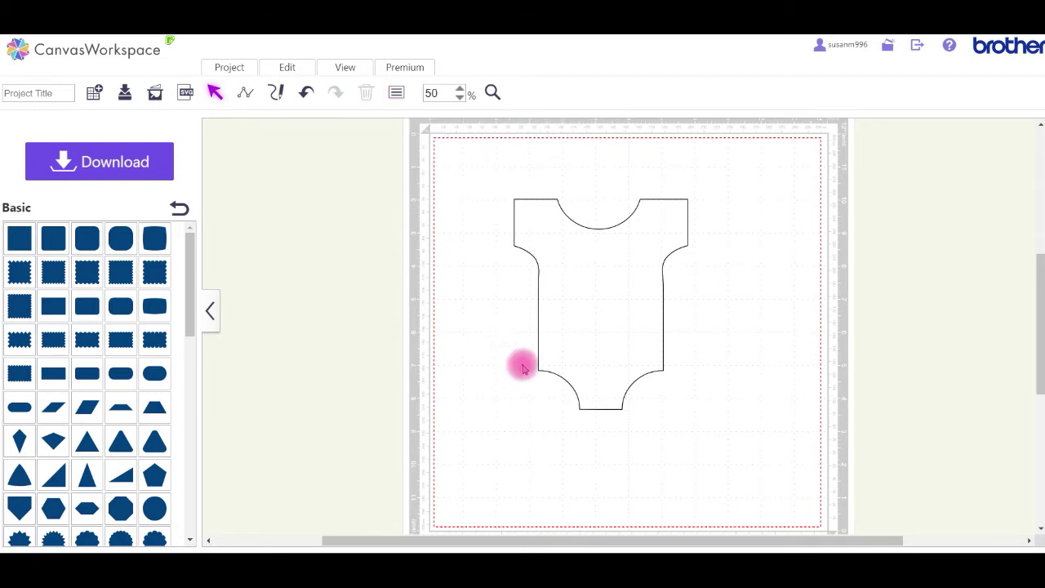
# Step: Select the romper again and set its width to 5.00 inches in its size properties
pyautogui.click(595, 315)
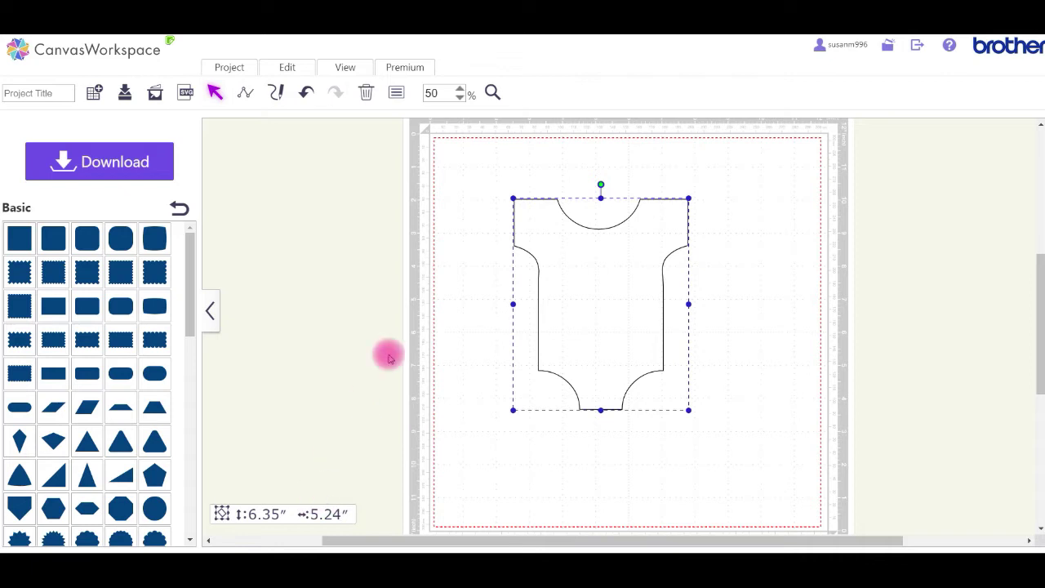
pyautogui.click(397, 95)
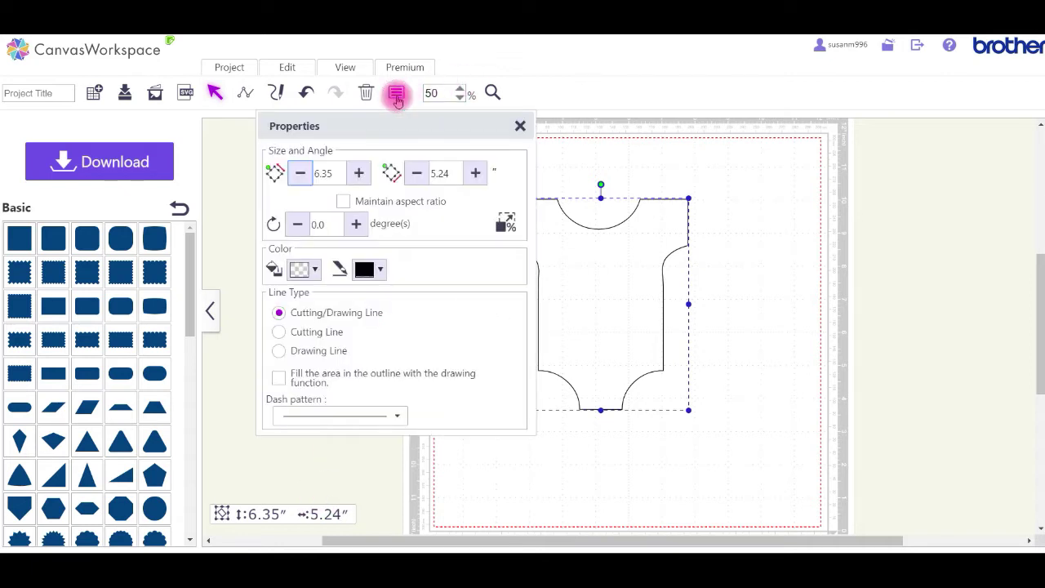
pyautogui.click(436, 172)
pyautogui.click(448, 172)
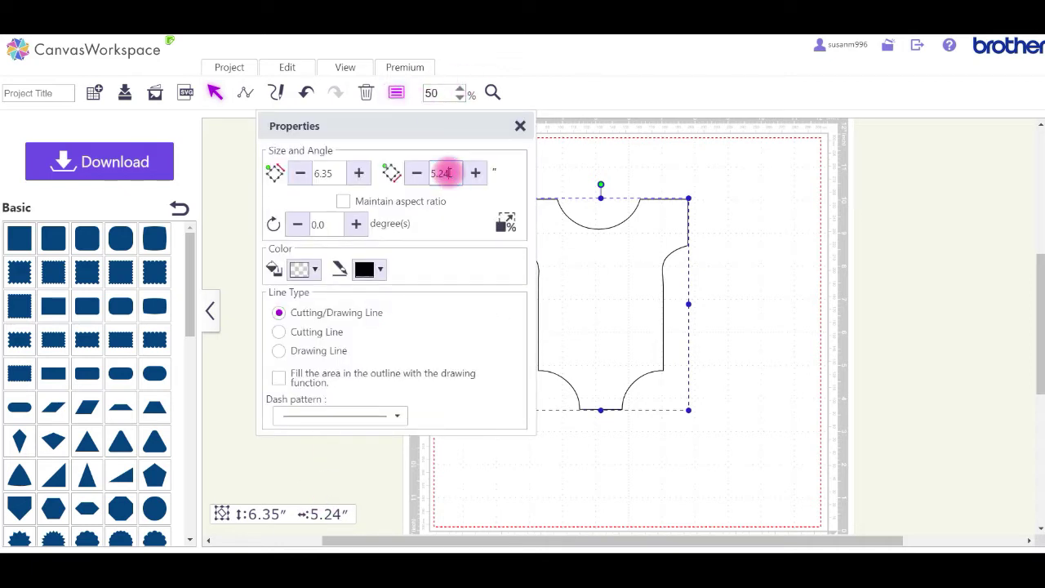
pyautogui.doubleClick(447, 172)
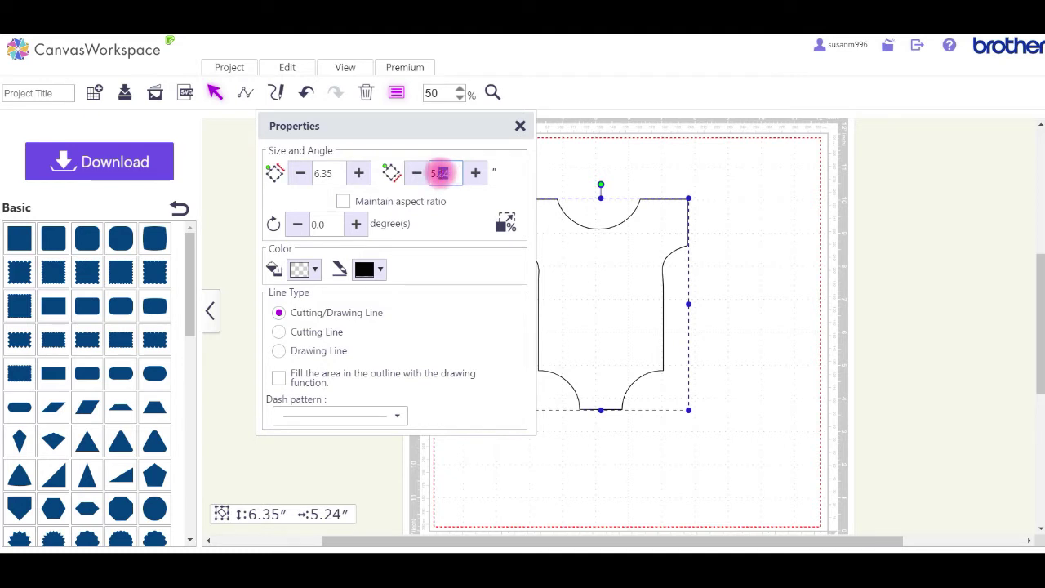
pyautogui.click(470, 228)
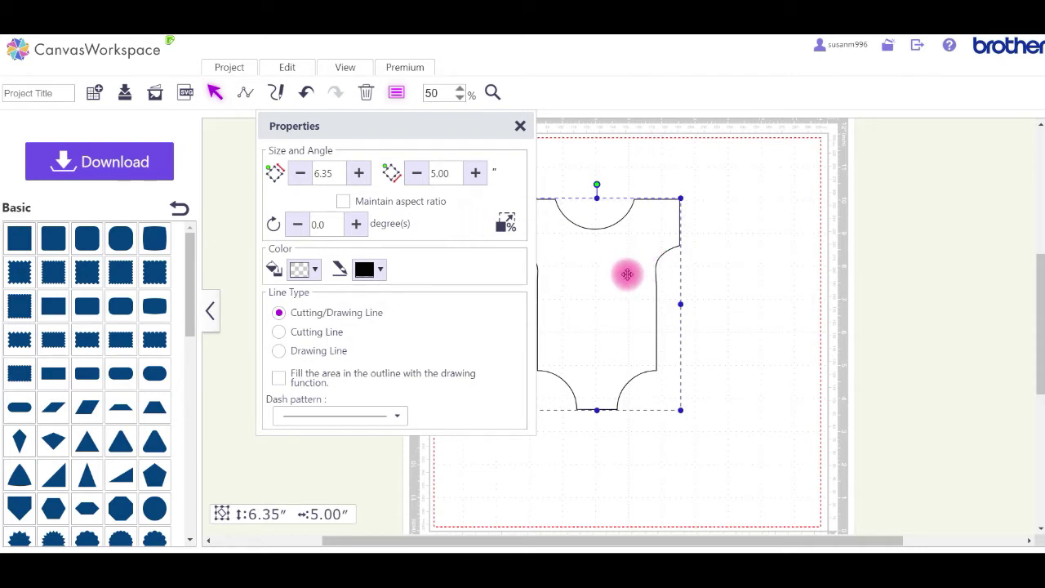
# Step: Set the romper's height to 5.60 inches and close its properties
pyautogui.click(332, 174)
pyautogui.moveTo(333, 174); pyautogui.dragTo(300, 172)
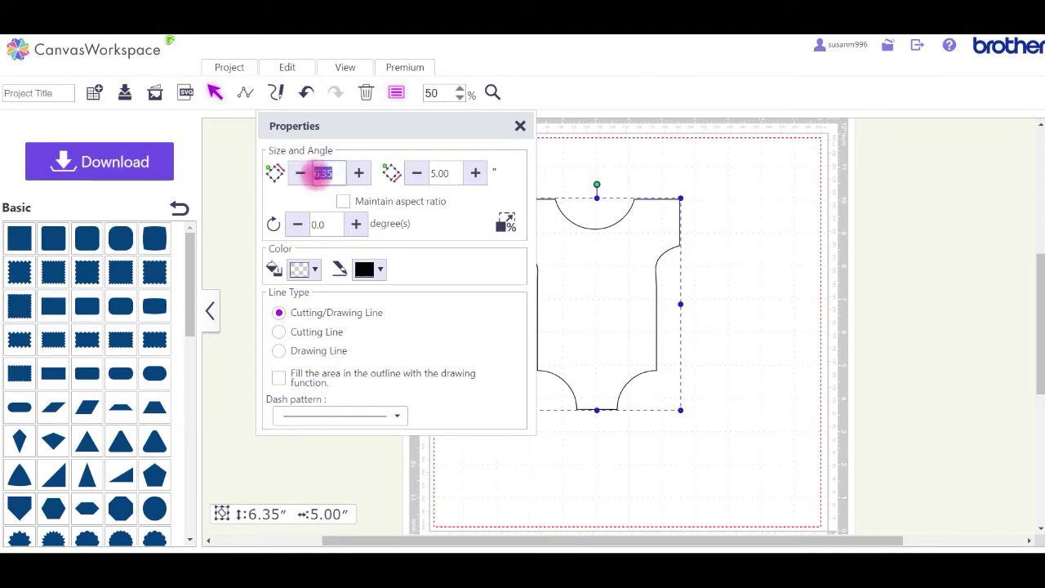
pyautogui.write('6')
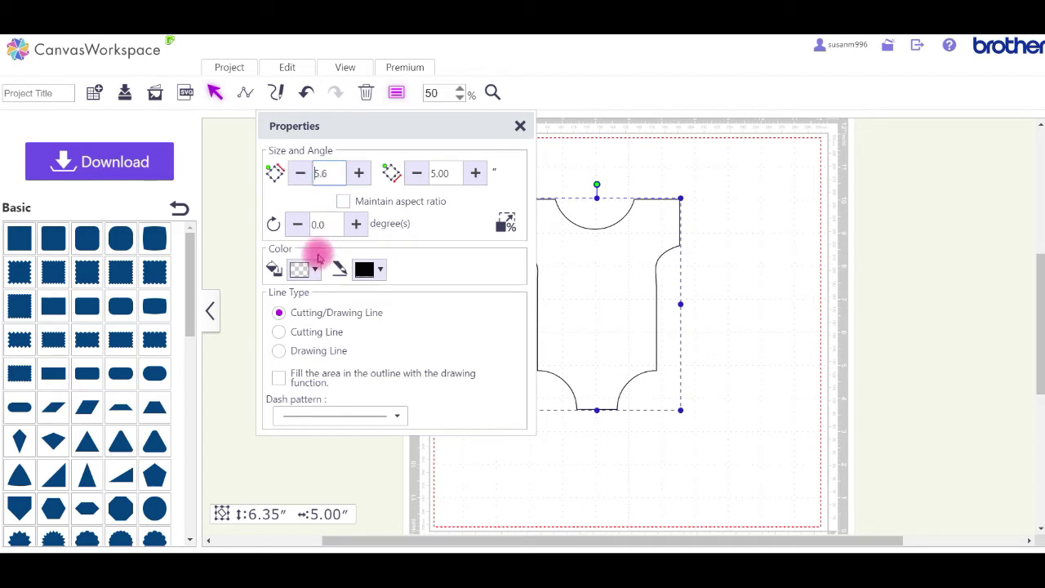
pyautogui.click(463, 221)
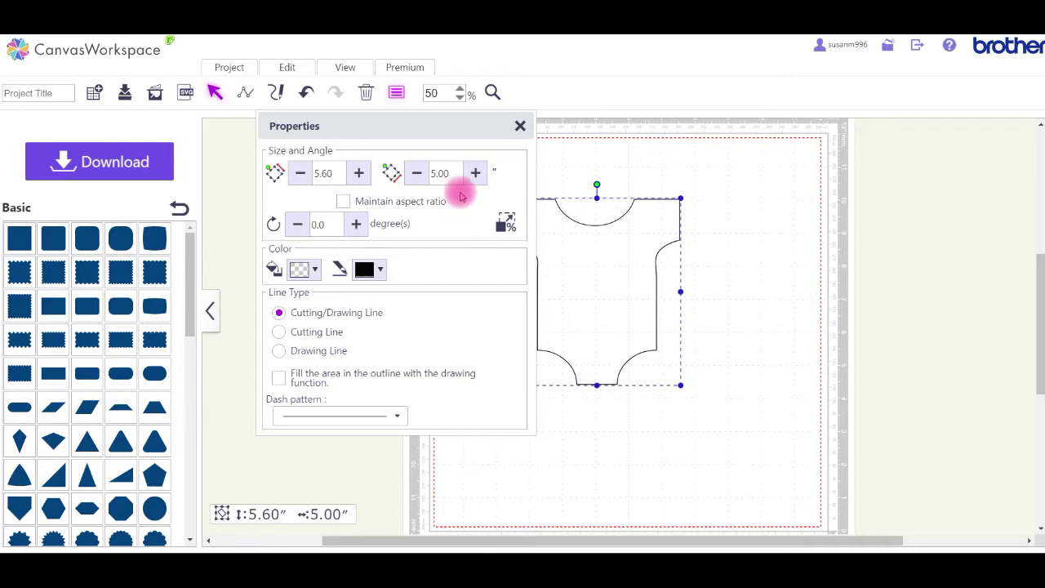
pyautogui.click(520, 127)
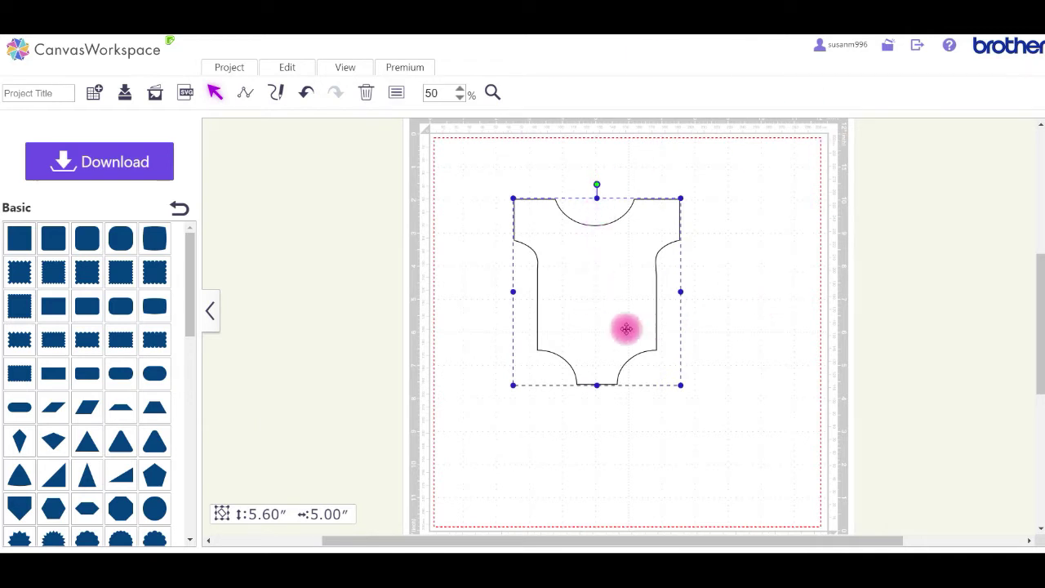
# Step: Move the romper to the lower-left area of the mat and place a copy of it beyond the mat's right edge
pyautogui.moveTo(595, 287); pyautogui.dragTo(558, 413)
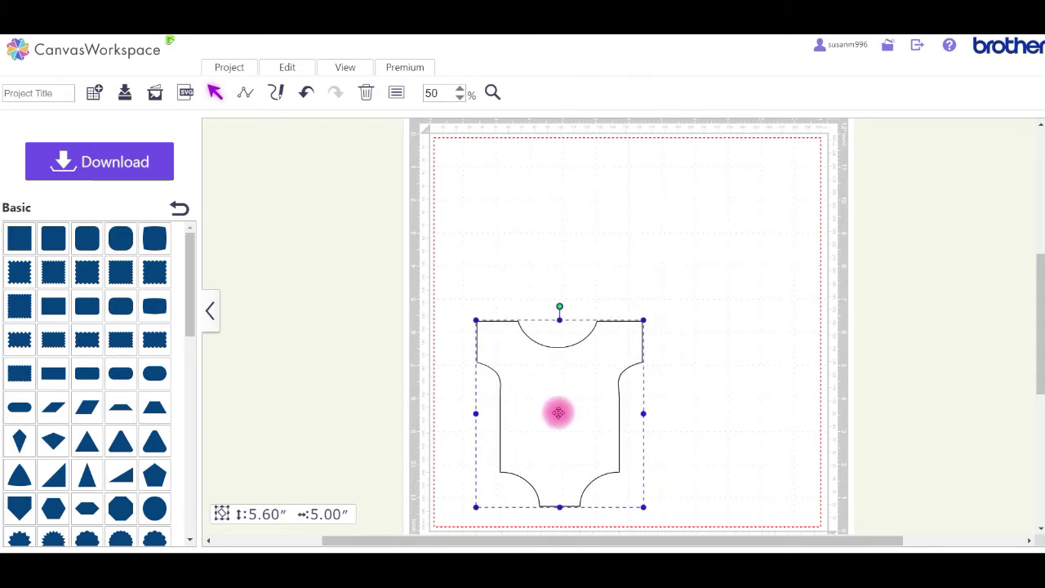
pyautogui.hotkey('ctrl', 'c')
pyautogui.hotkey('ctrl', 'v')
pyautogui.moveTo(621, 302); pyautogui.dragTo(898, 271)
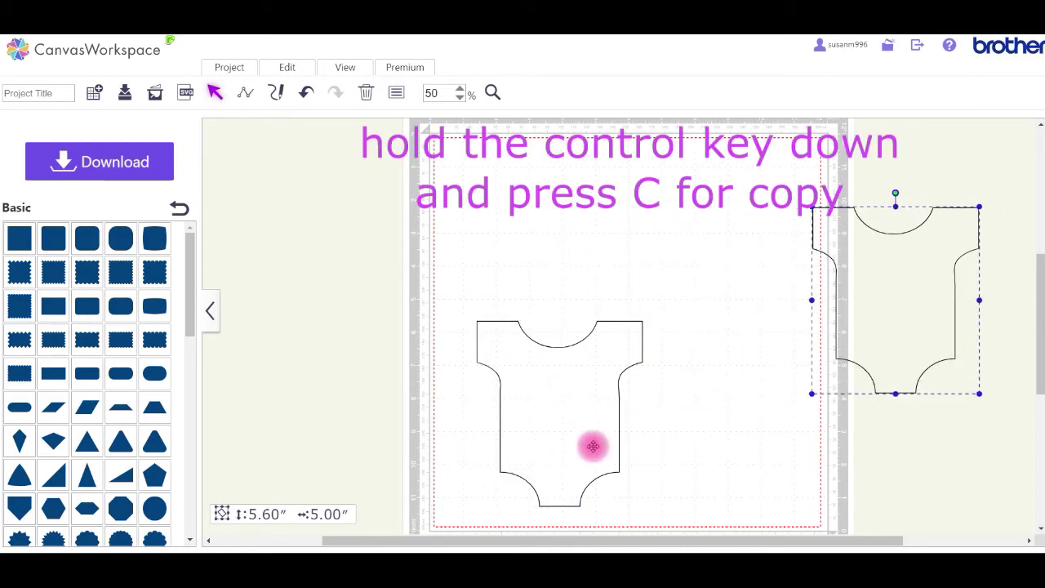
# Step: Duplicate the romper on the mat, flip the copy vertically and place it directly above the original so their shoulder edges meet
pyautogui.click(536, 443)
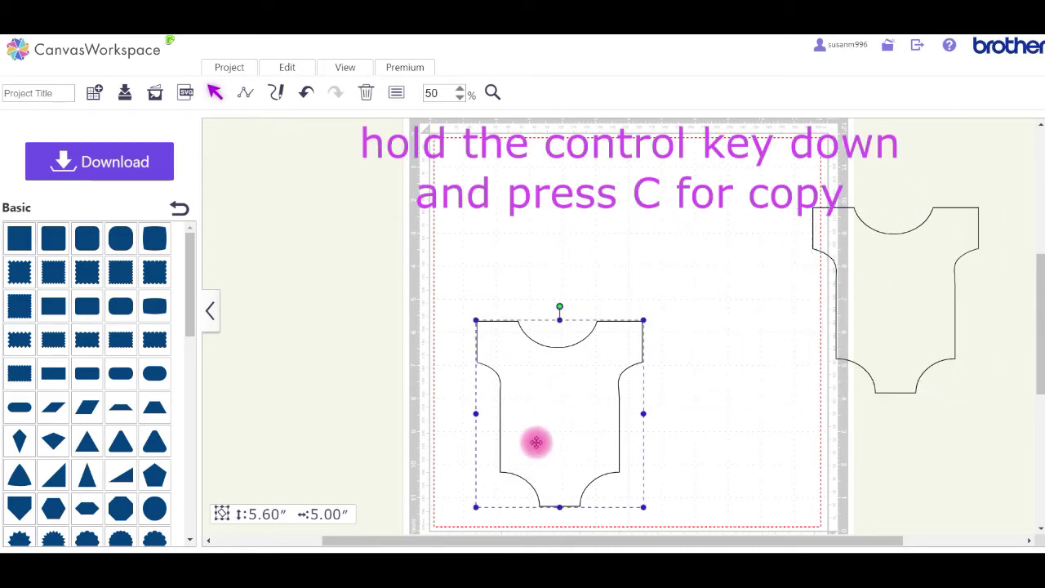
pyautogui.hotkey('ctrl', 'c')
pyautogui.hotkey('ctrl', 'v')
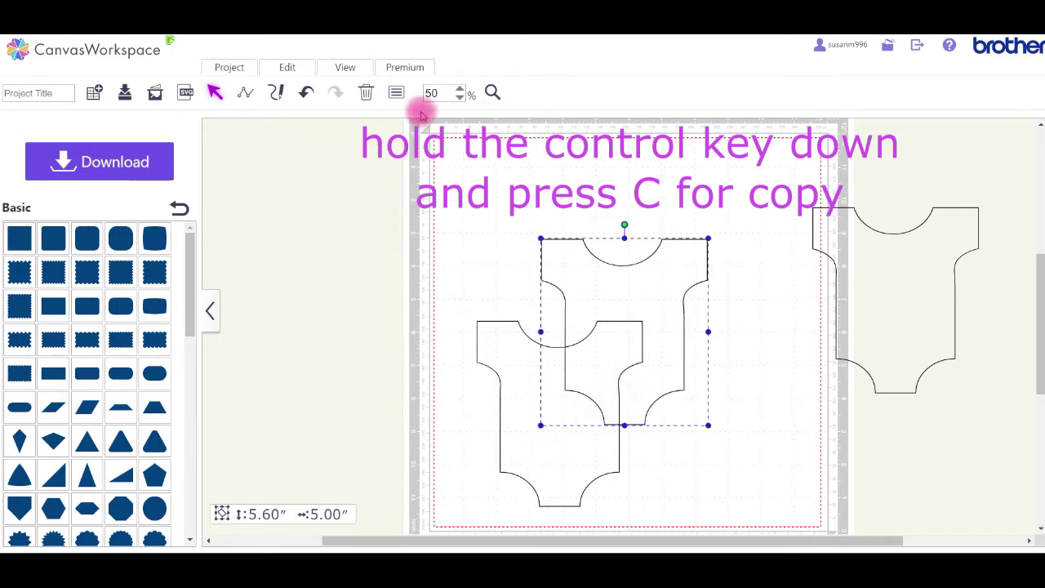
pyautogui.click(287, 67)
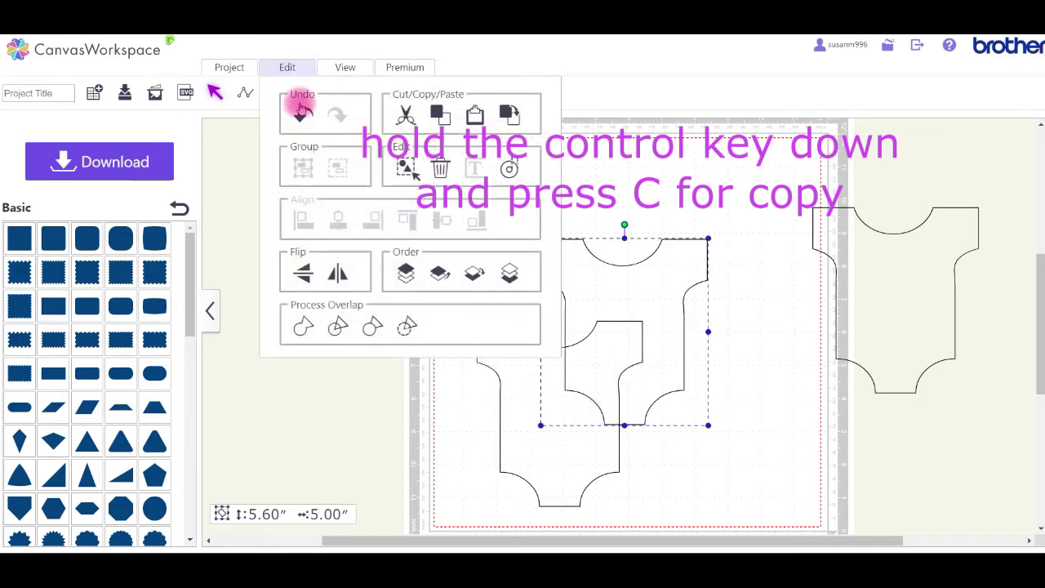
pyautogui.click(303, 276)
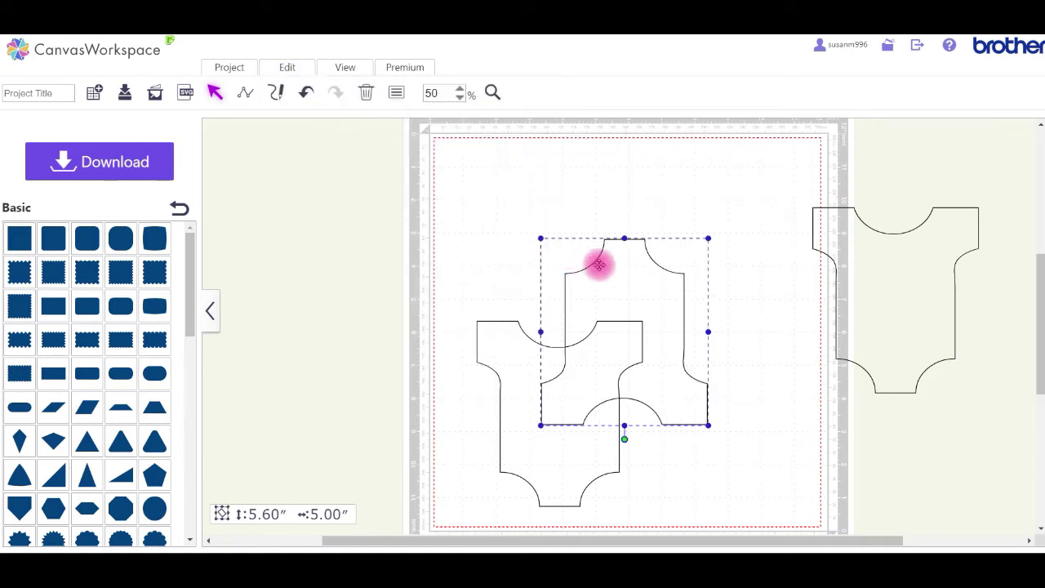
pyautogui.moveTo(606, 273); pyautogui.dragTo(543, 168)
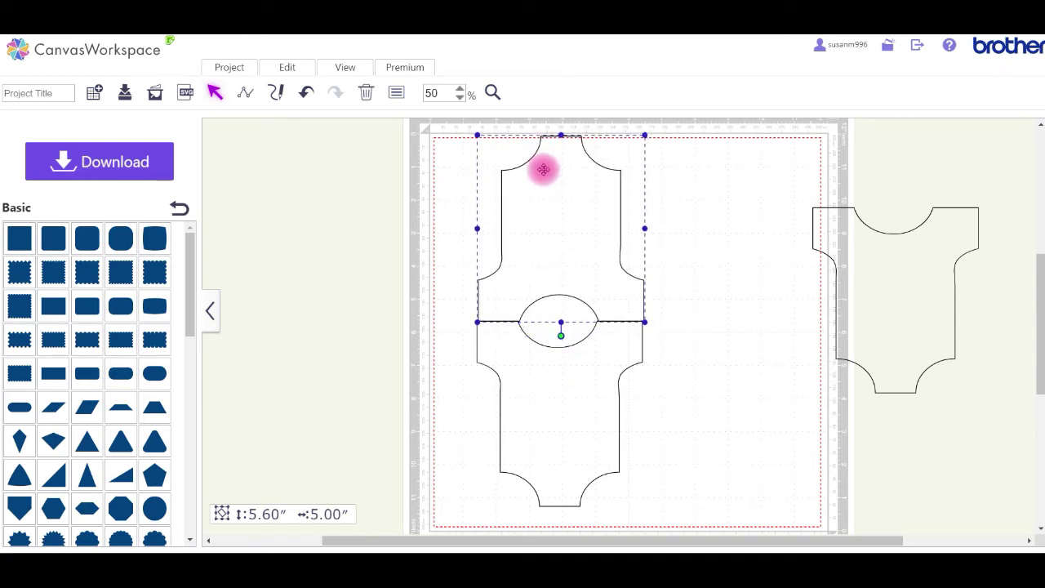
# Step: Select both rompers on the mat and align them on a common vertical centre line
pyautogui.moveTo(690, 516); pyautogui.dragTo(475, 94)
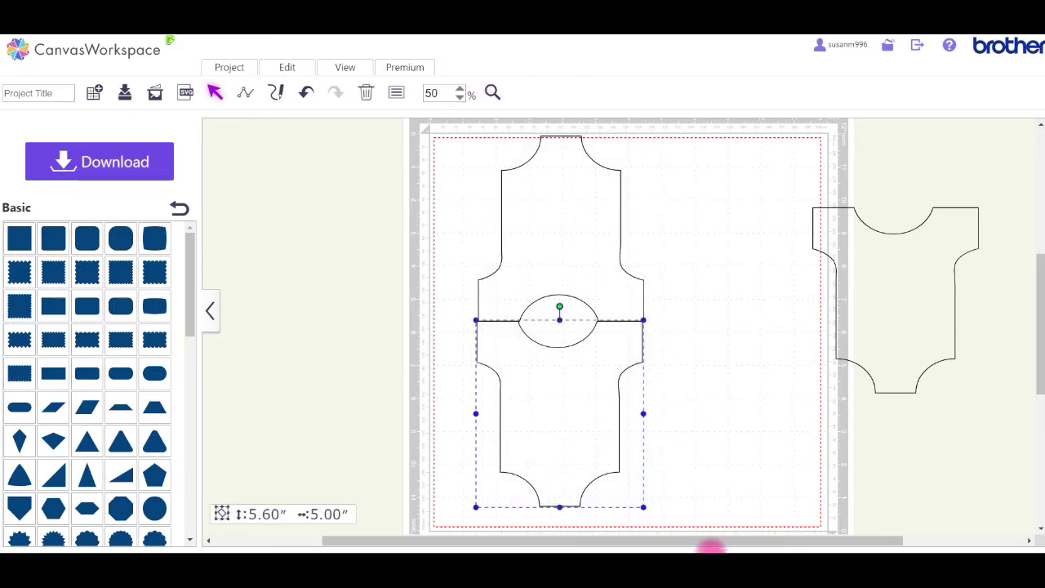
pyautogui.moveTo(681, 513); pyautogui.dragTo(467, 130)
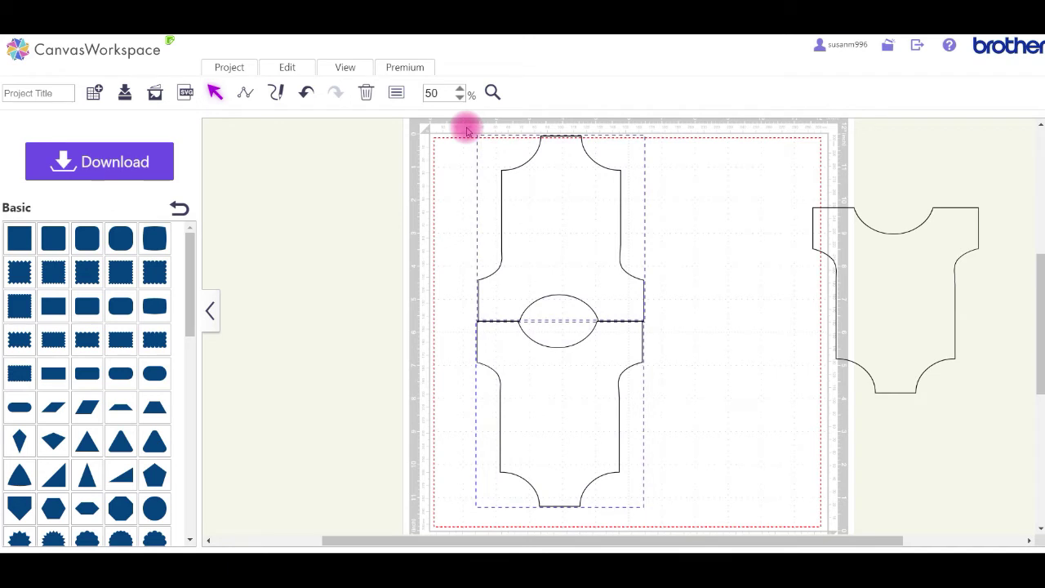
pyautogui.click(283, 66)
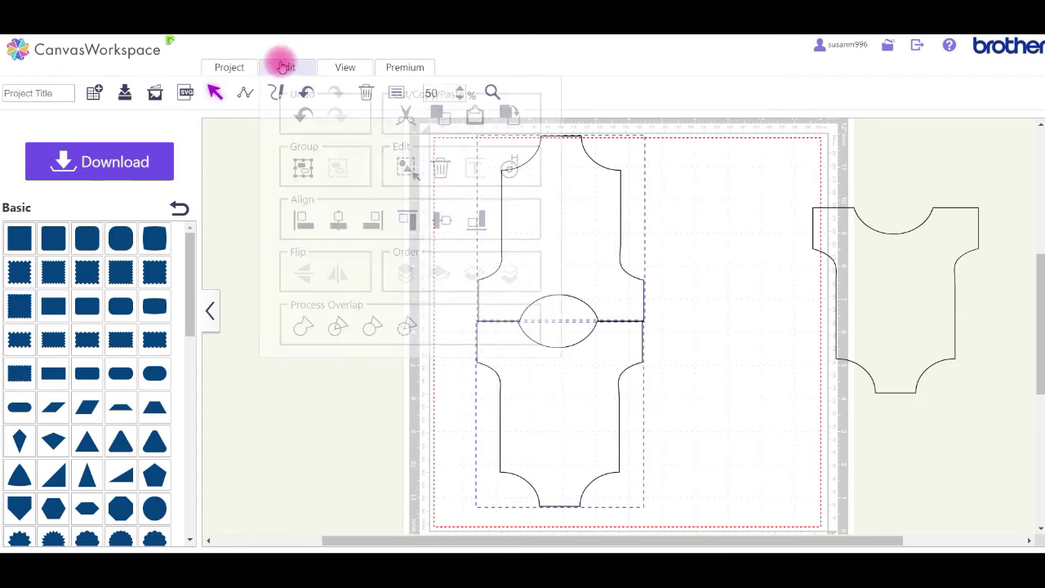
pyautogui.click(338, 222)
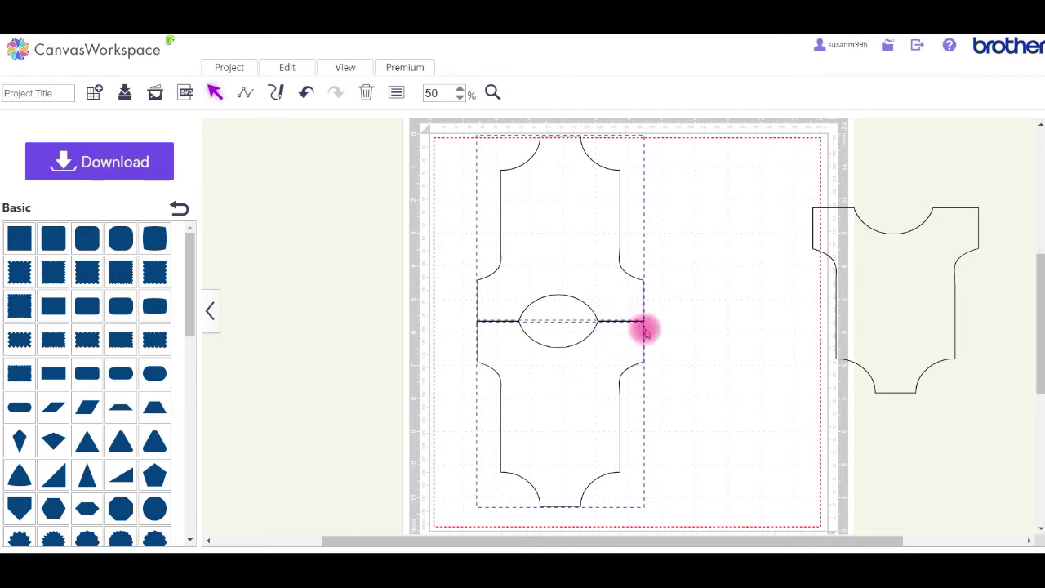
# Step: Try to weld the two aligned rompers, and return to the separate, aligned shapes
pyautogui.click(288, 69)
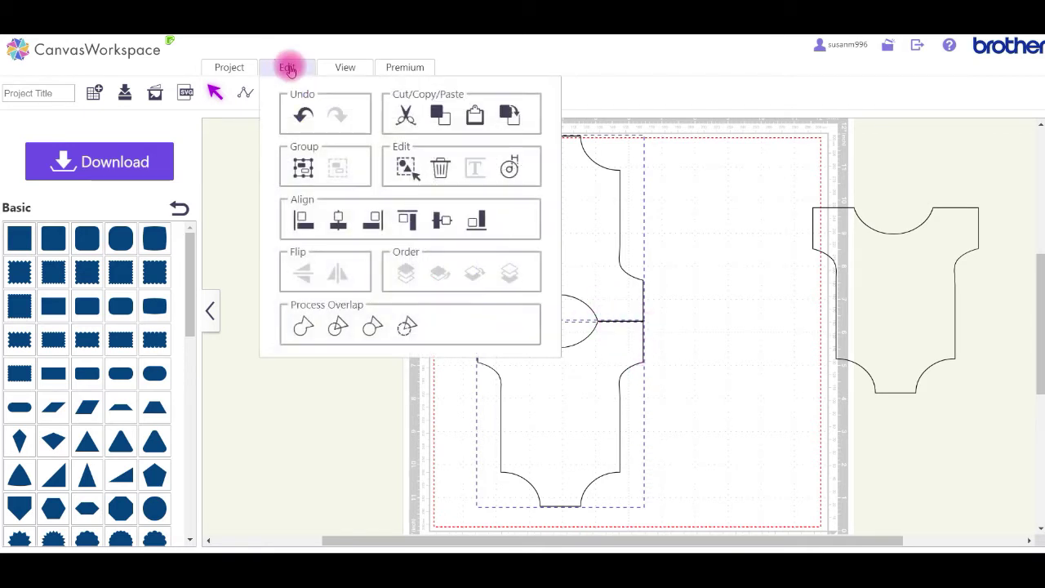
pyautogui.click(302, 326)
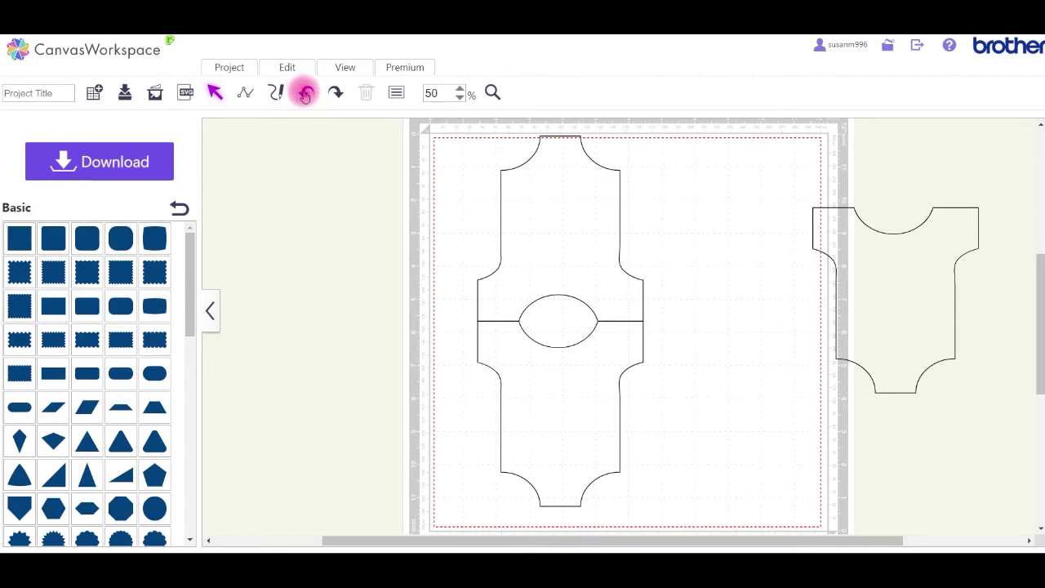
pyautogui.click(305, 94)
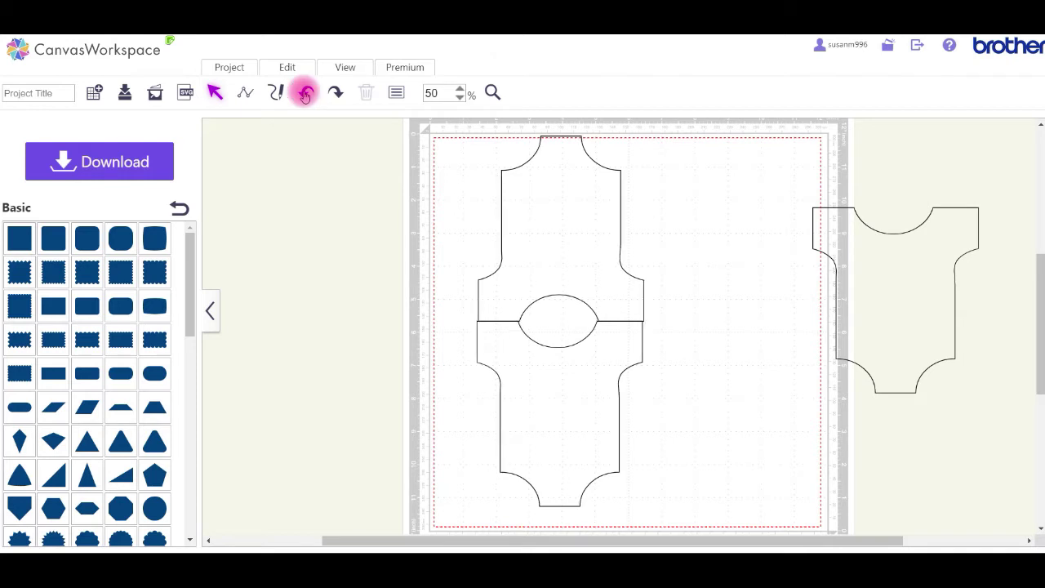
pyautogui.click(335, 95)
pyautogui.click(335, 95)
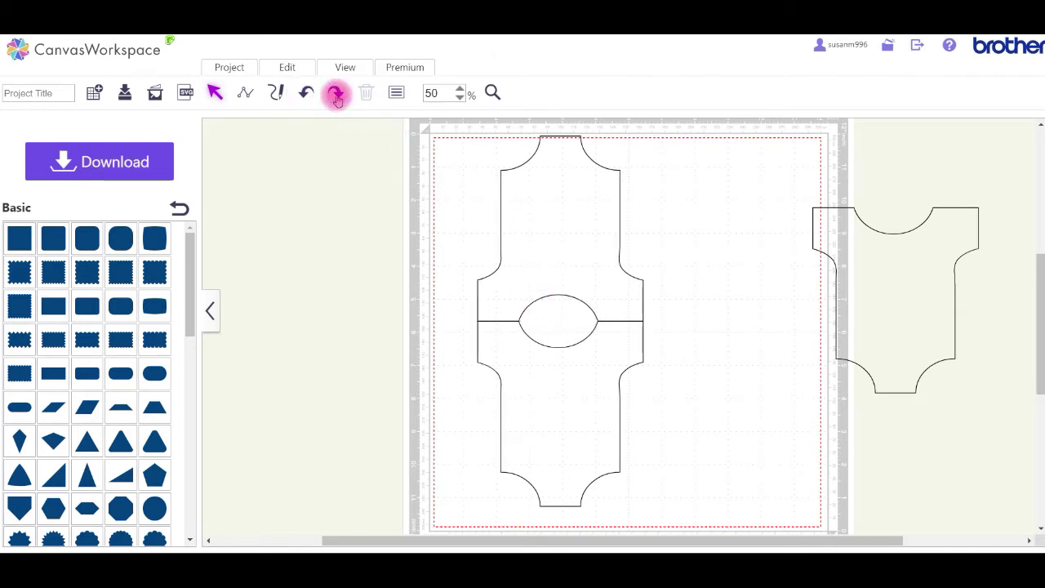
# Step: Nudge the upper romper slightly down so its shoulder edges overlap those of the lower romper
pyautogui.click(573, 216)
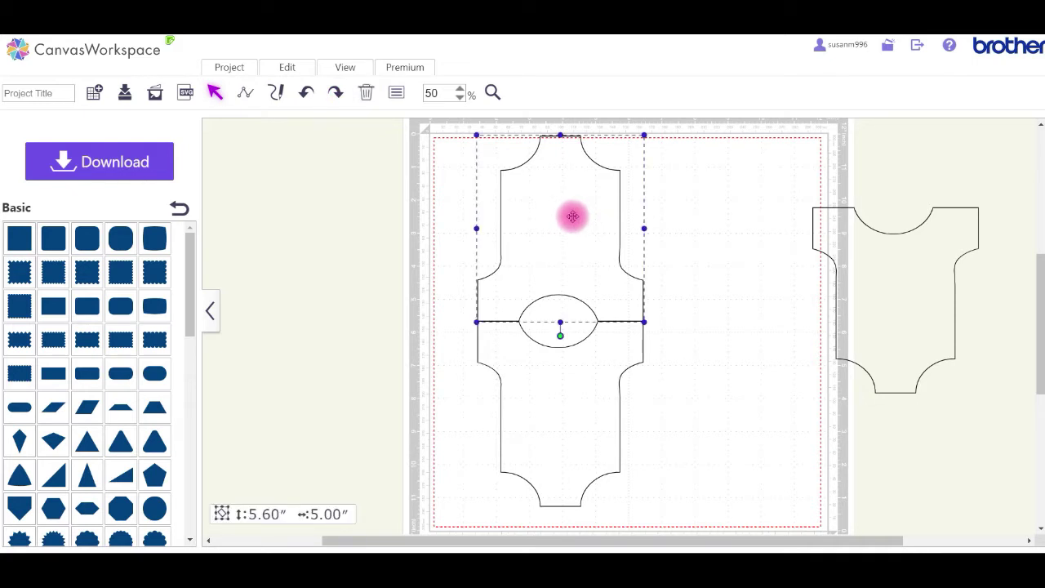
pyautogui.press('Down')
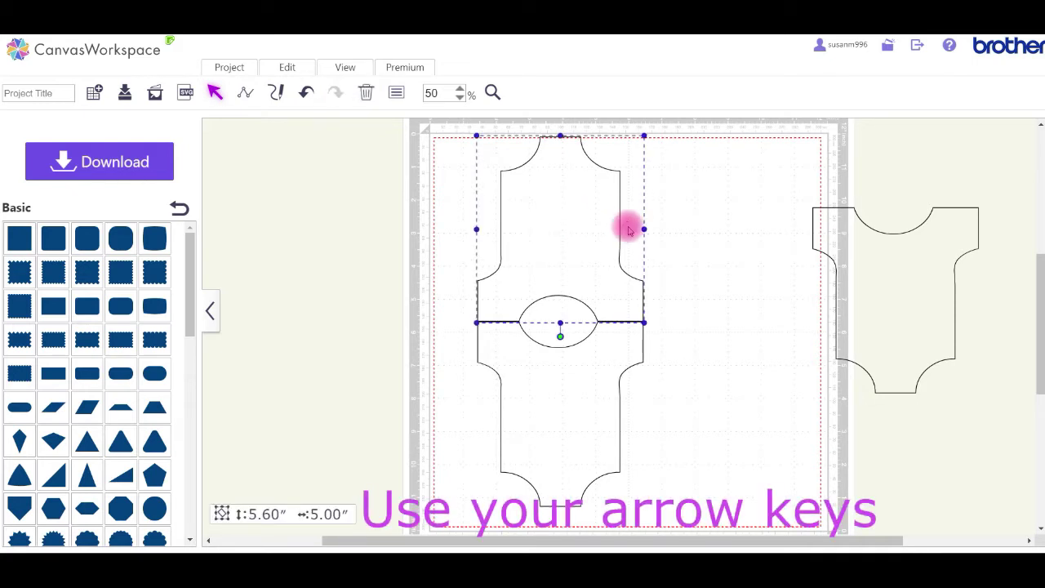
pyautogui.click(462, 89)
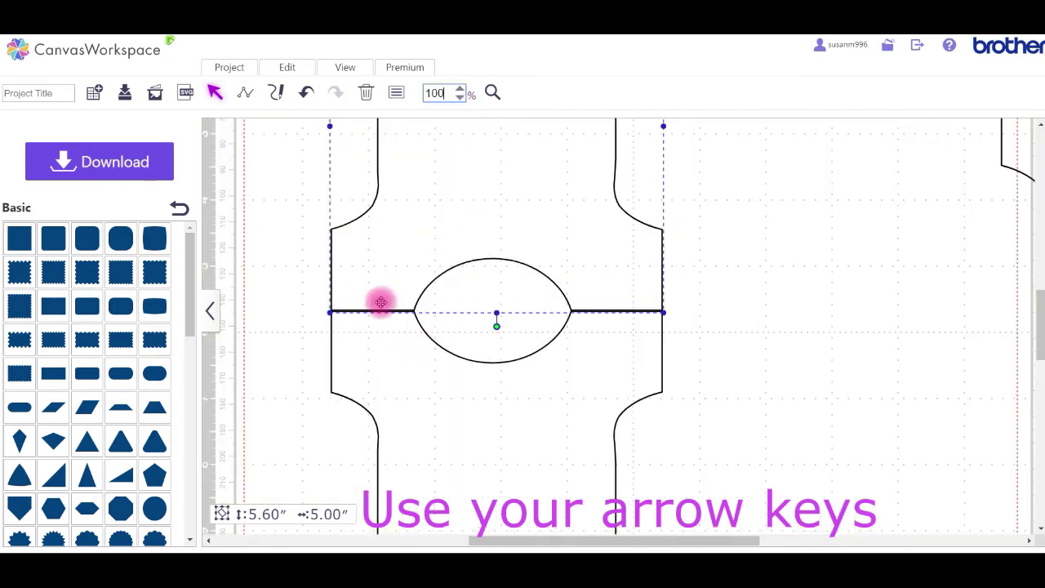
# Step: Select both overlapping rompers and weld them into one outline
pyautogui.click(388, 375)
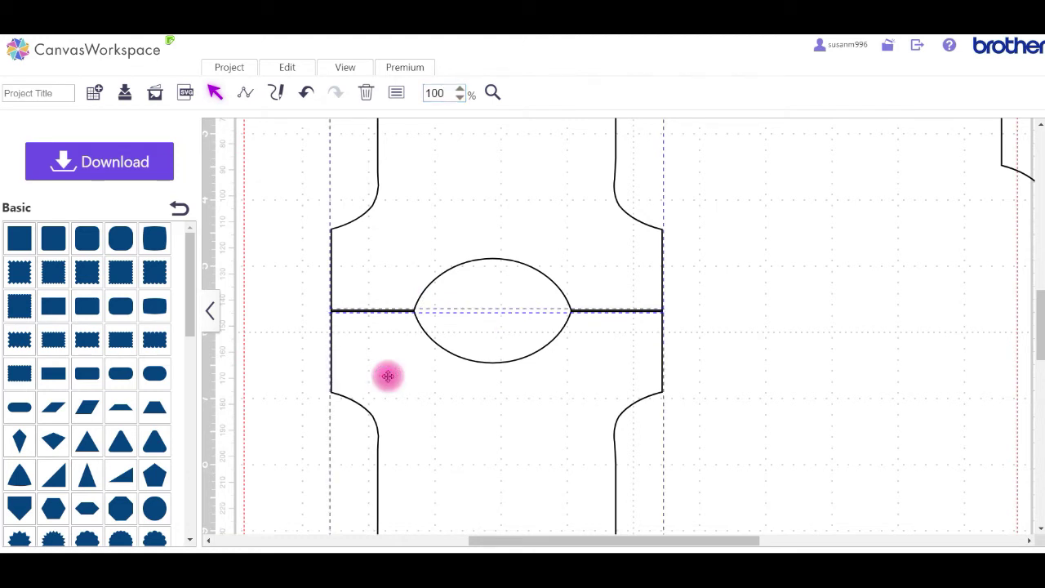
pyautogui.click(288, 69)
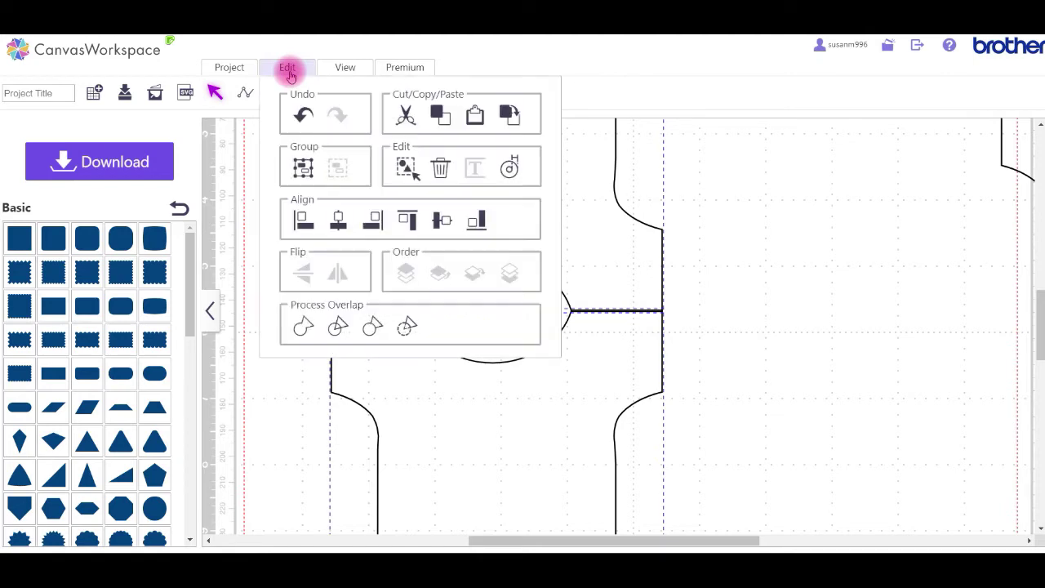
pyautogui.click(301, 325)
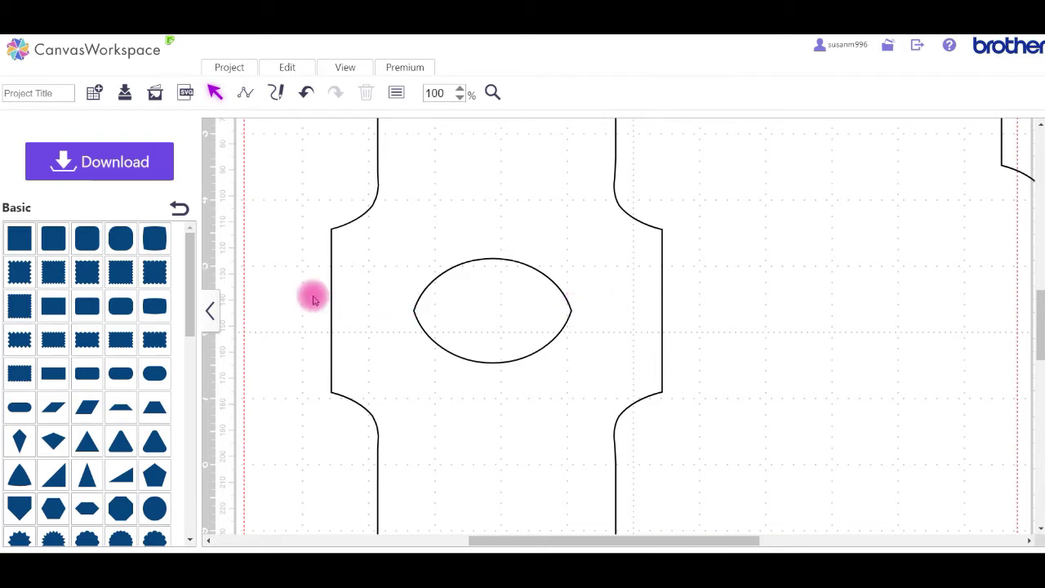
# Step: Draw a horizontal line about 1.26 inches long across the left shoulder to the neckline corner and give it the third dash pattern
pyautogui.click(246, 95)
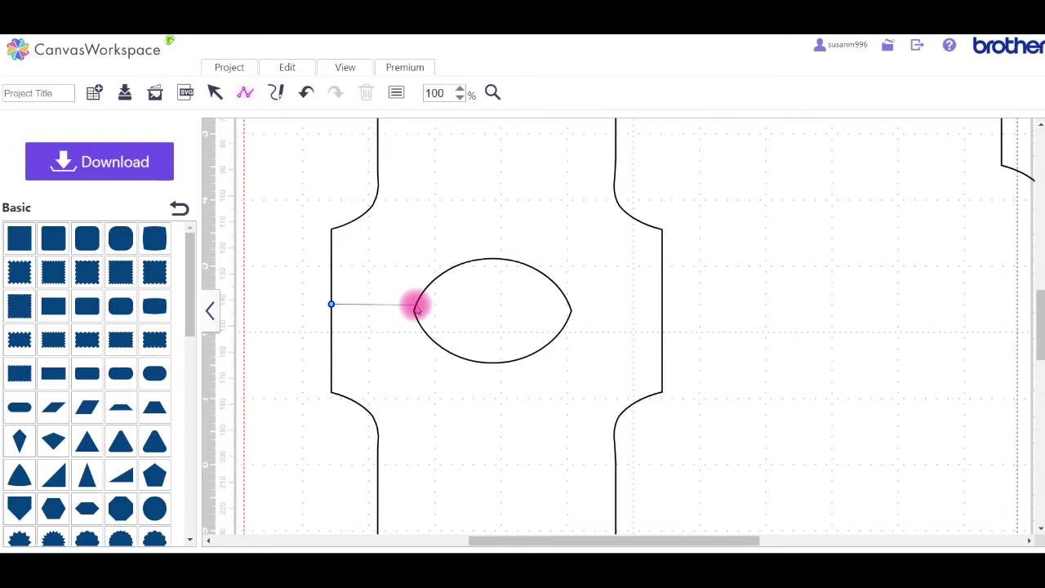
pyautogui.doubleClick(415, 306)
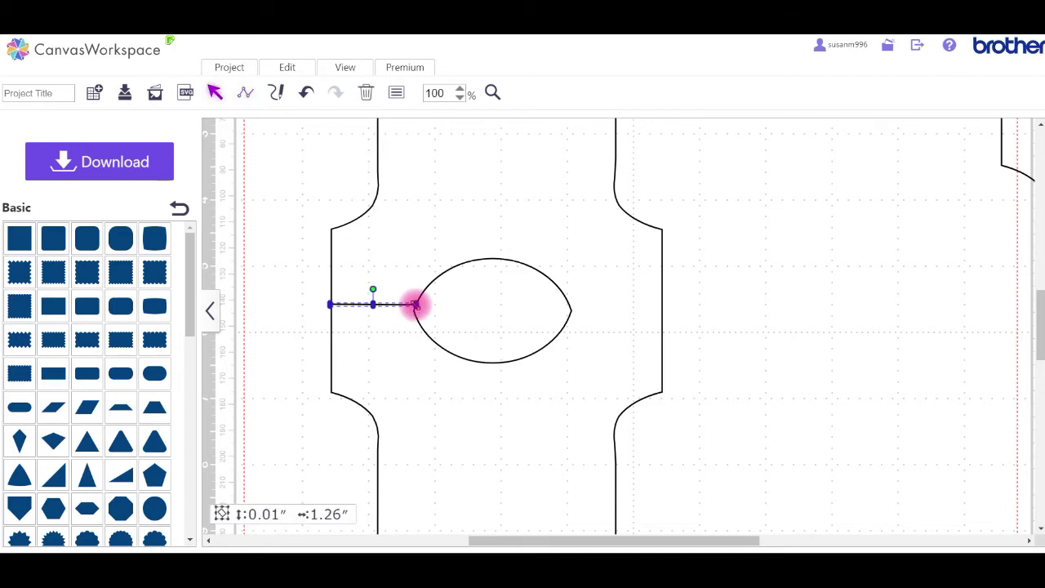
pyautogui.click(400, 95)
pyautogui.moveTo(332, 127); pyautogui.dragTo(739, 145)
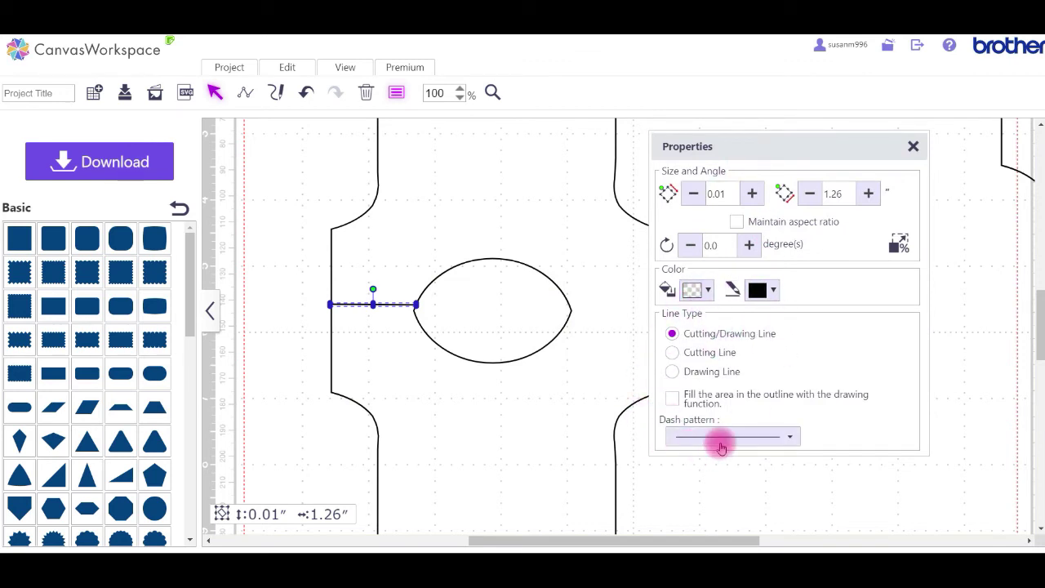
pyautogui.click(792, 441)
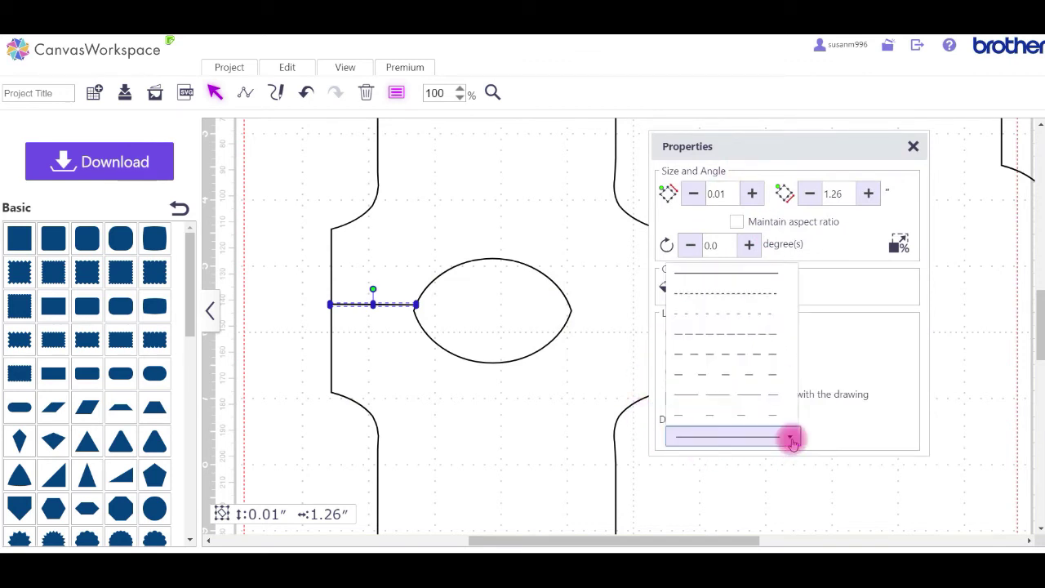
pyautogui.click(746, 318)
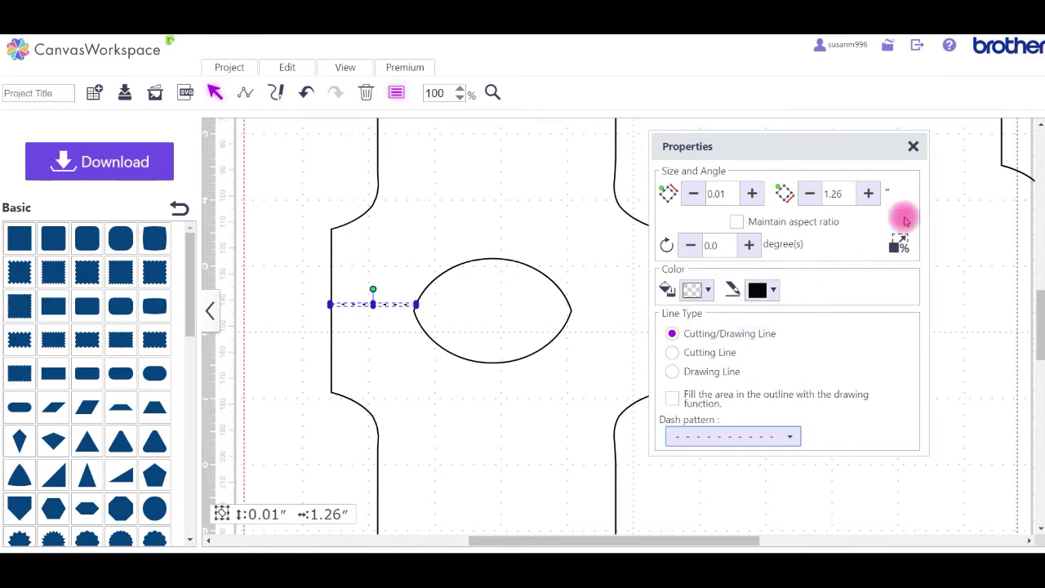
pyautogui.click(913, 148)
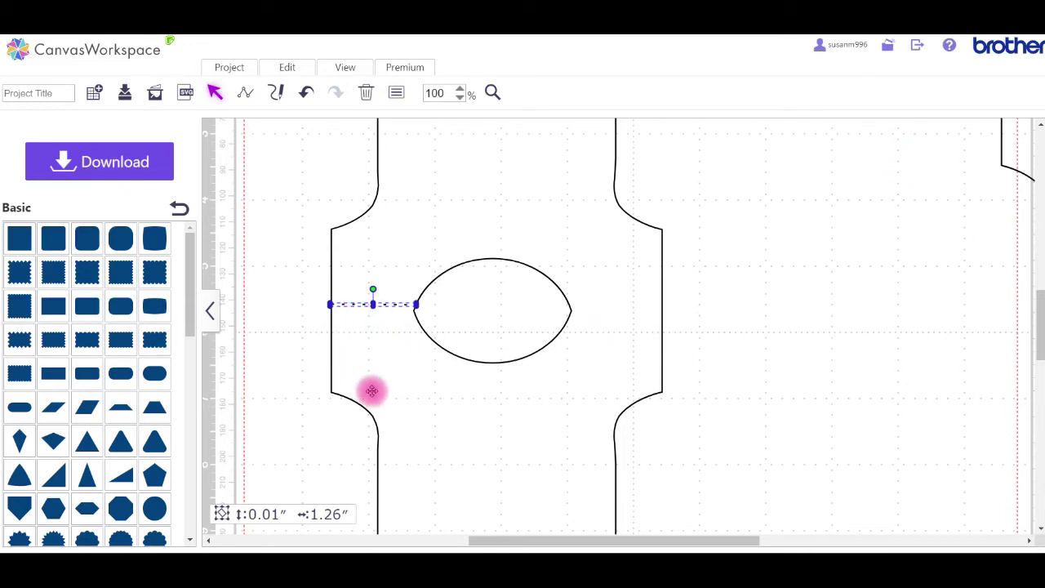
# Step: Duplicate the dashed shoulder line and place the copy across the right shoulder
pyautogui.hotkey('ctrl', 'v')
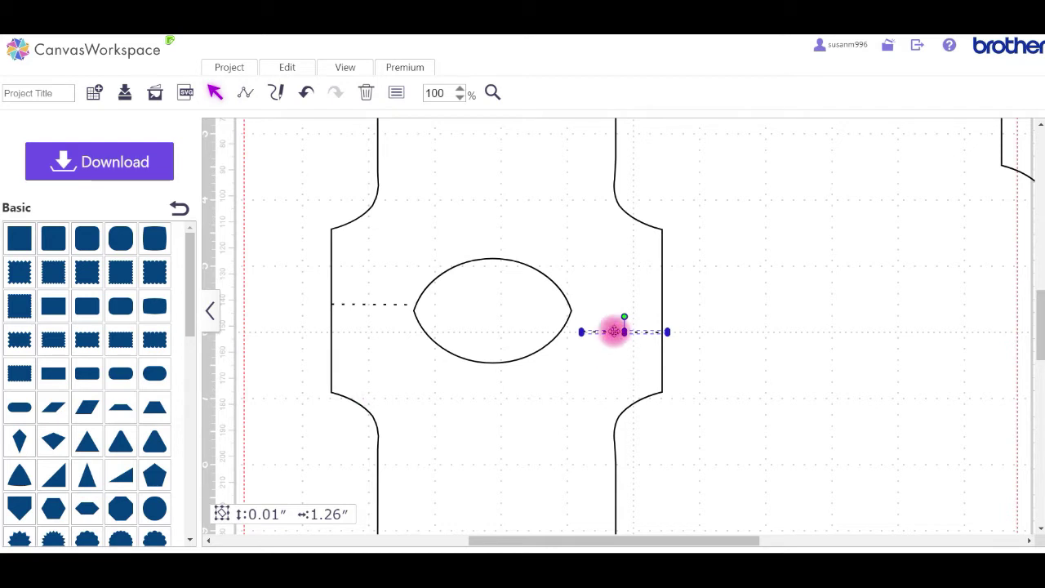
pyautogui.moveTo(613, 332)
pyautogui.mouseDown()
pyautogui.moveTo(599, 311)
pyautogui.moveTo(609, 324)
pyautogui.mouseUp()
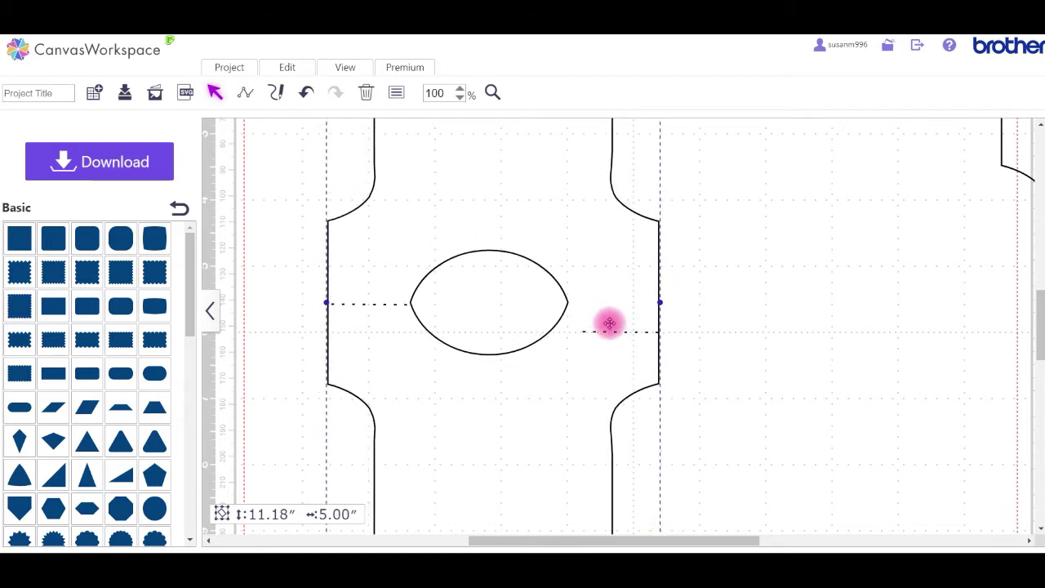
pyautogui.click(688, 343)
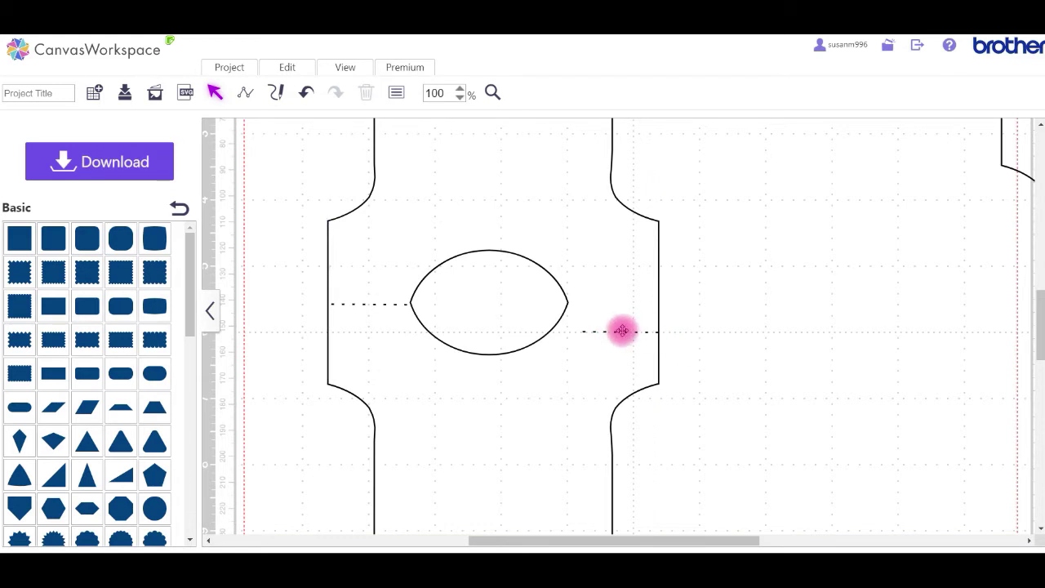
pyautogui.click(621, 330)
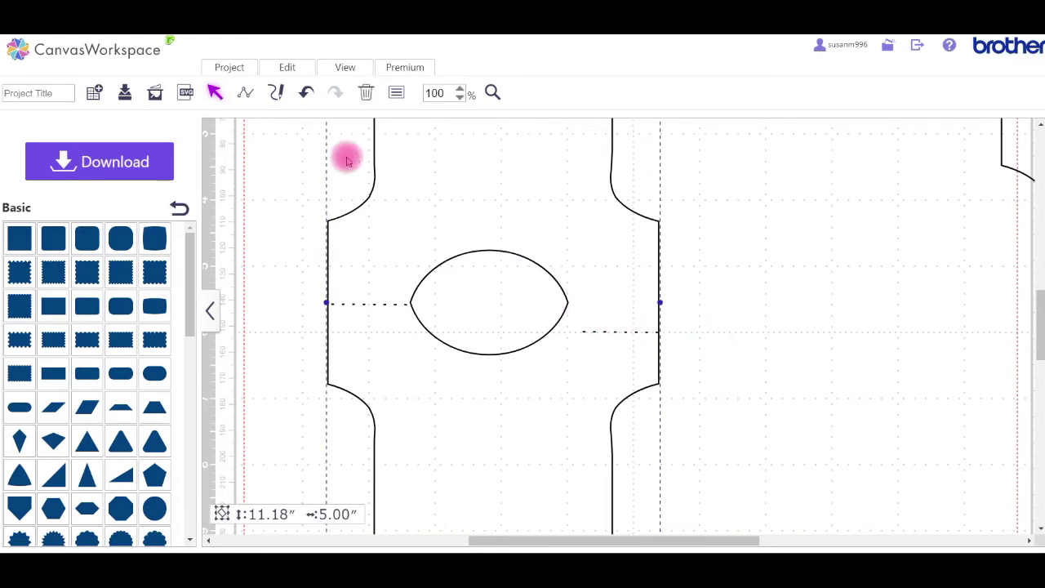
# Step: Send the welded romper to the back, behind the dashed lines
pyautogui.click(287, 69)
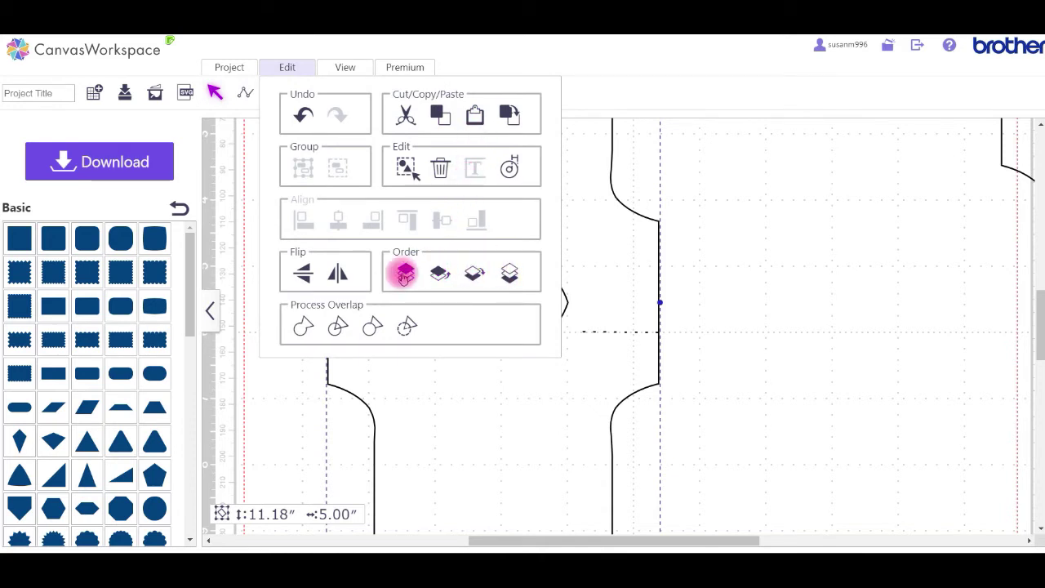
pyautogui.click(508, 276)
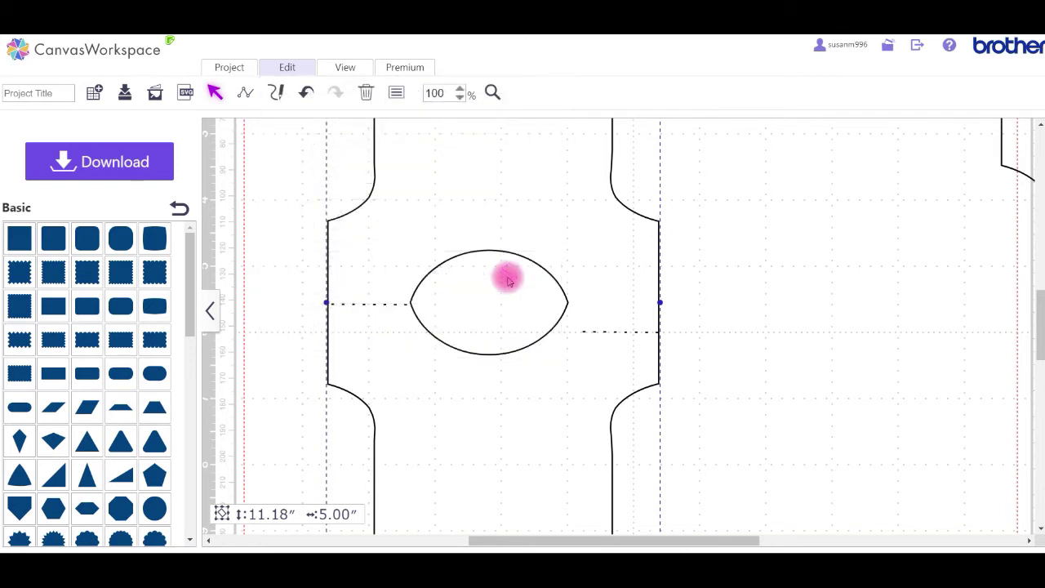
pyautogui.click(735, 291)
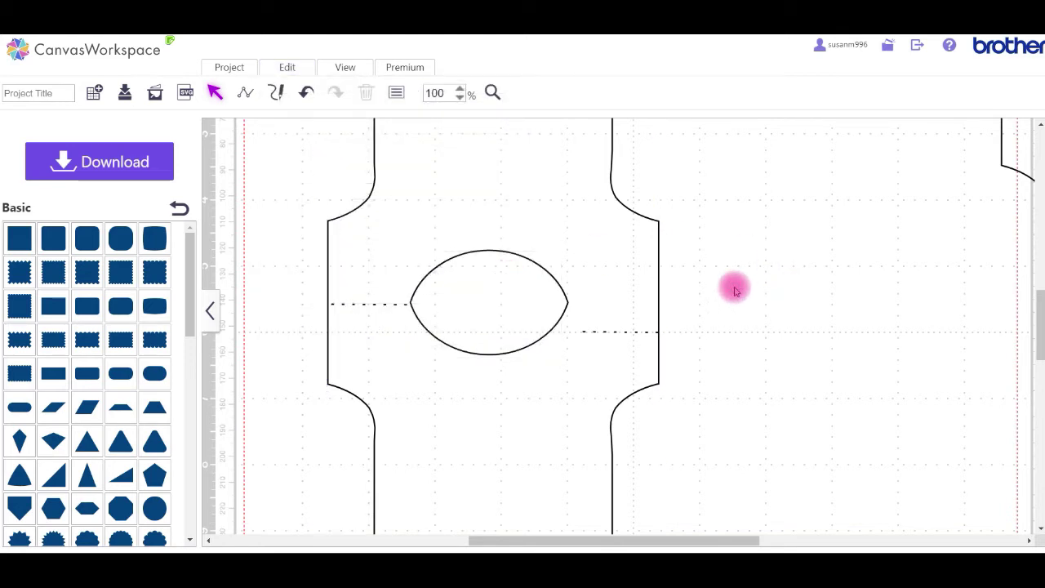
# Step: Select the romper and both dashed shoulder lines and align them on a common horizontal centre line
pyautogui.click(624, 332)
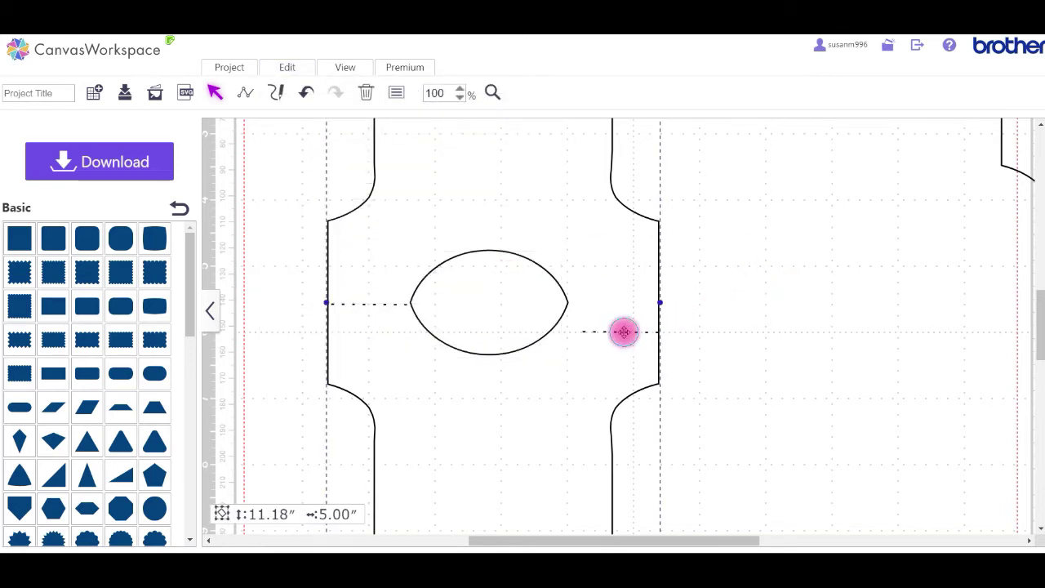
pyautogui.moveTo(739, 327); pyautogui.dragTo(592, 335)
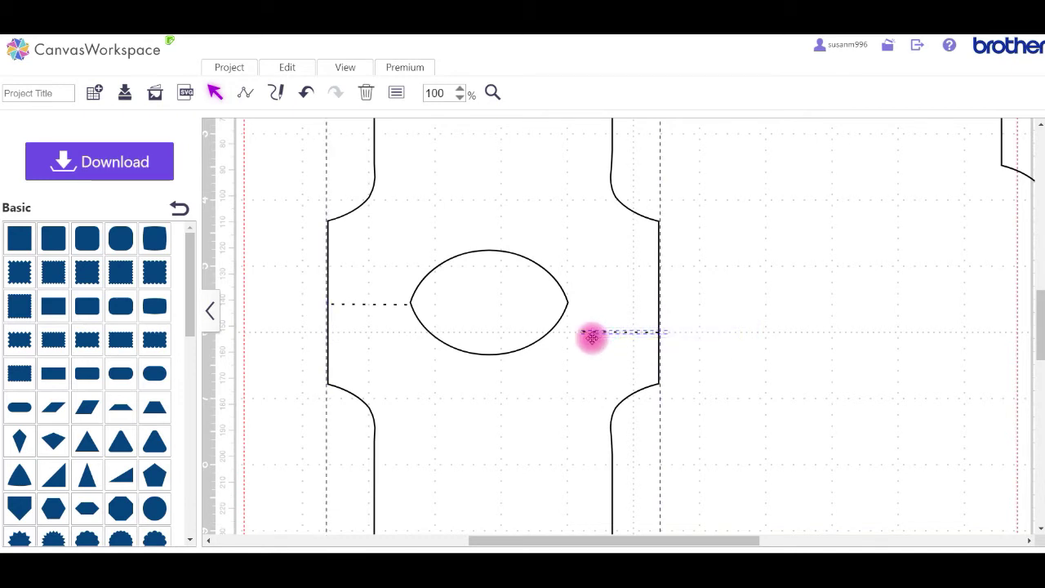
pyautogui.moveTo(272, 289); pyautogui.dragTo(406, 320)
pyautogui.moveTo(577, 331); pyautogui.dragTo(678, 346)
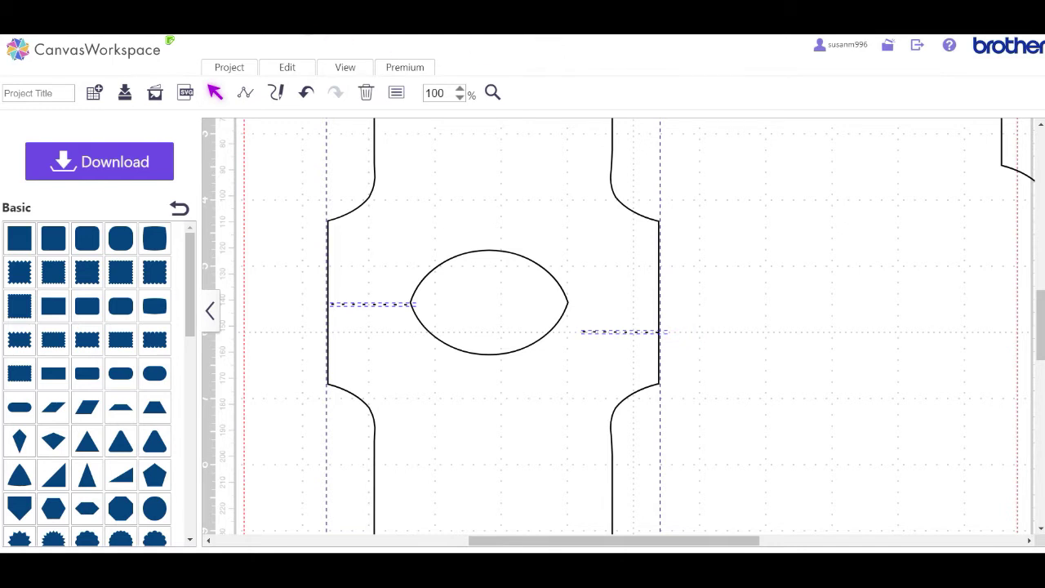
pyautogui.click(288, 71)
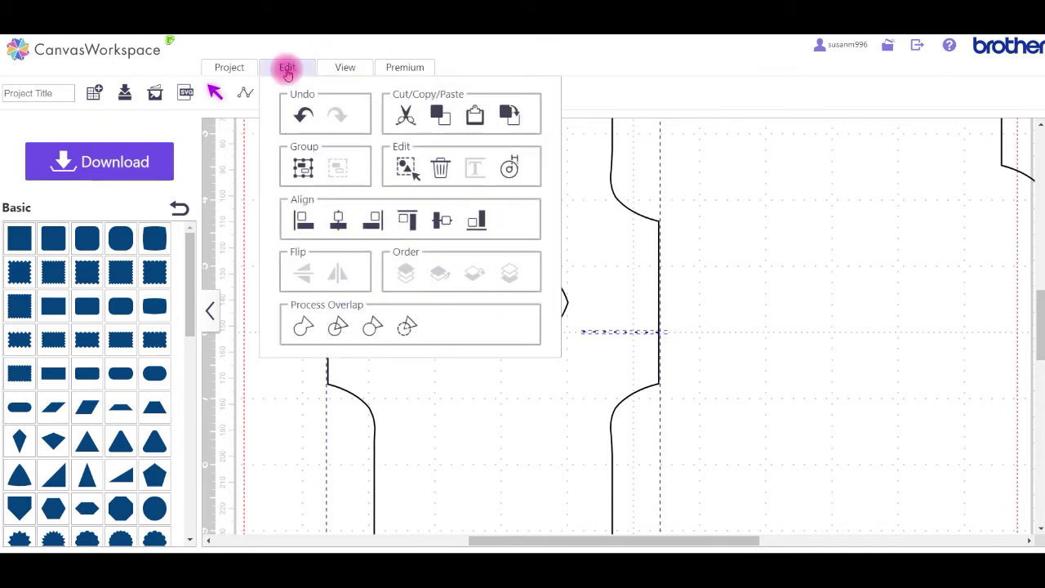
pyautogui.click(439, 222)
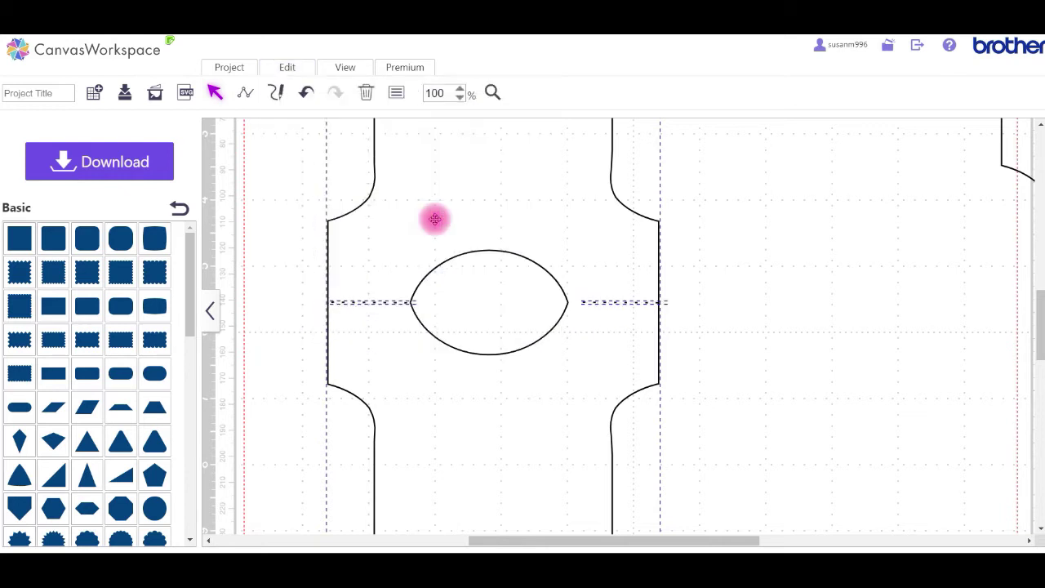
pyautogui.click(751, 287)
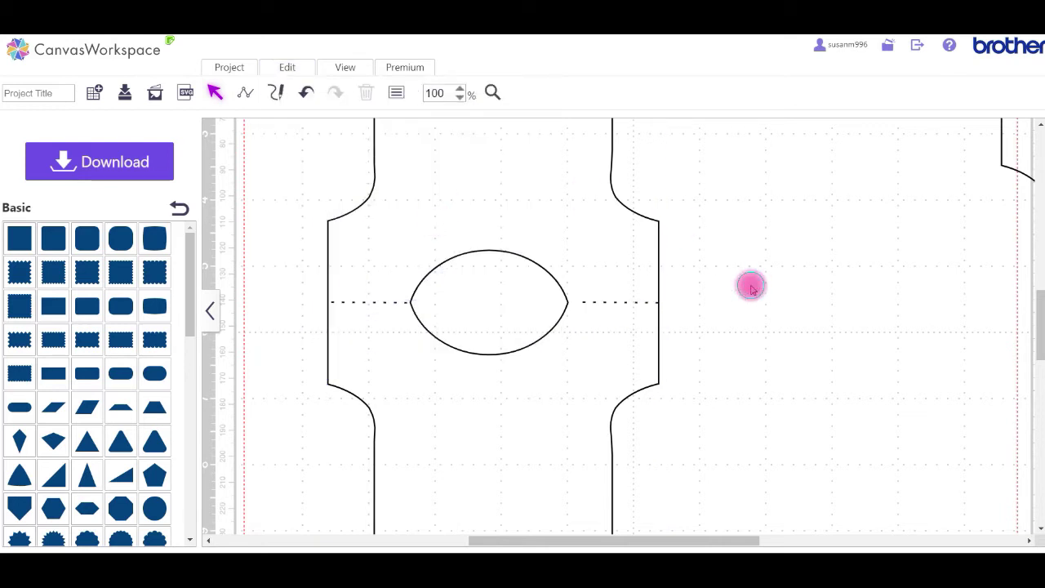
# Step: Shift the right dashed line left to the neckline corner and reposition the romper so both dashed lines lie along its shoulders
pyautogui.click(653, 303)
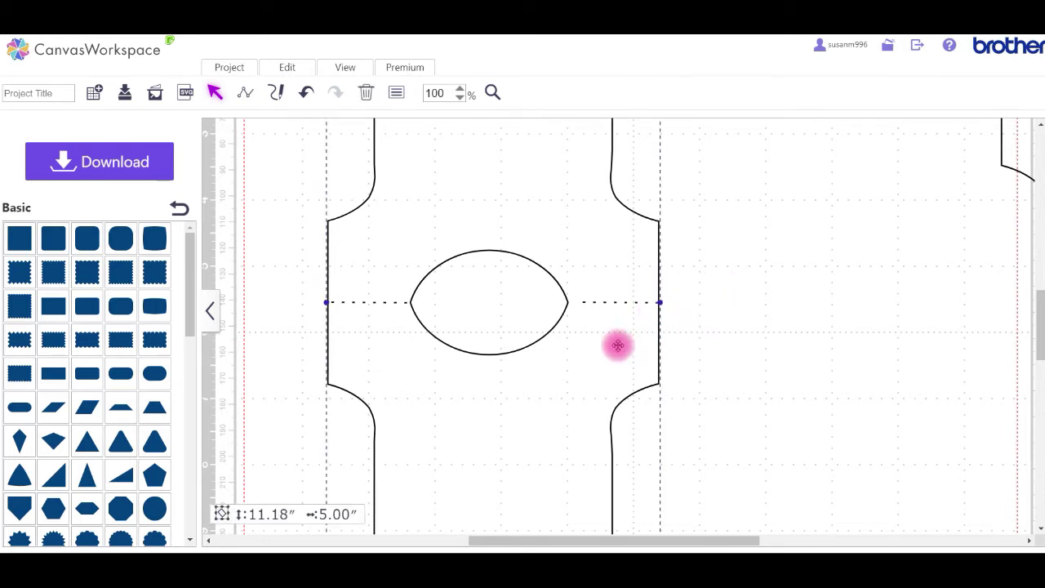
pyautogui.moveTo(611, 345); pyautogui.dragTo(595, 343)
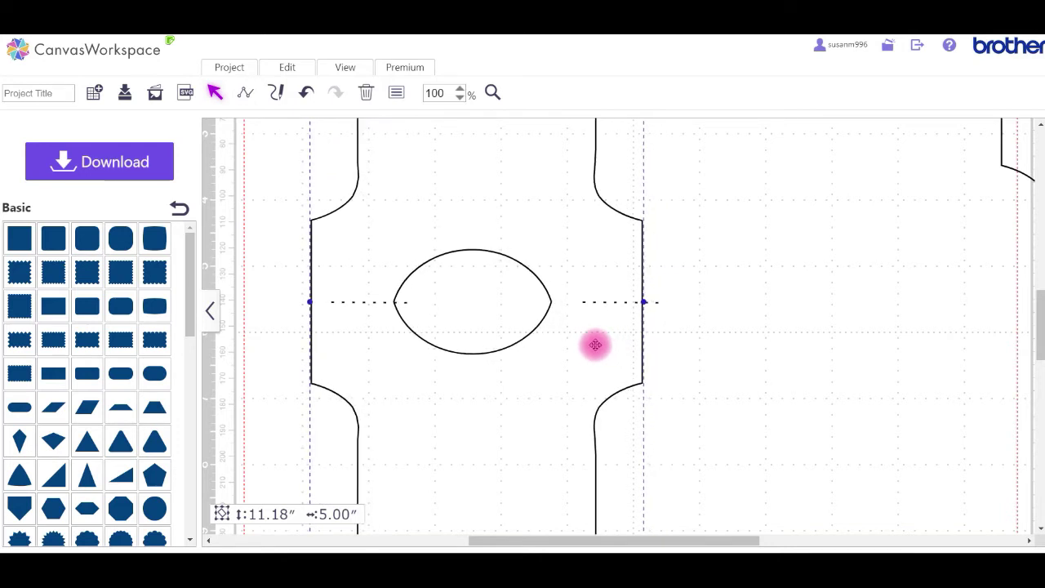
pyautogui.click(656, 305)
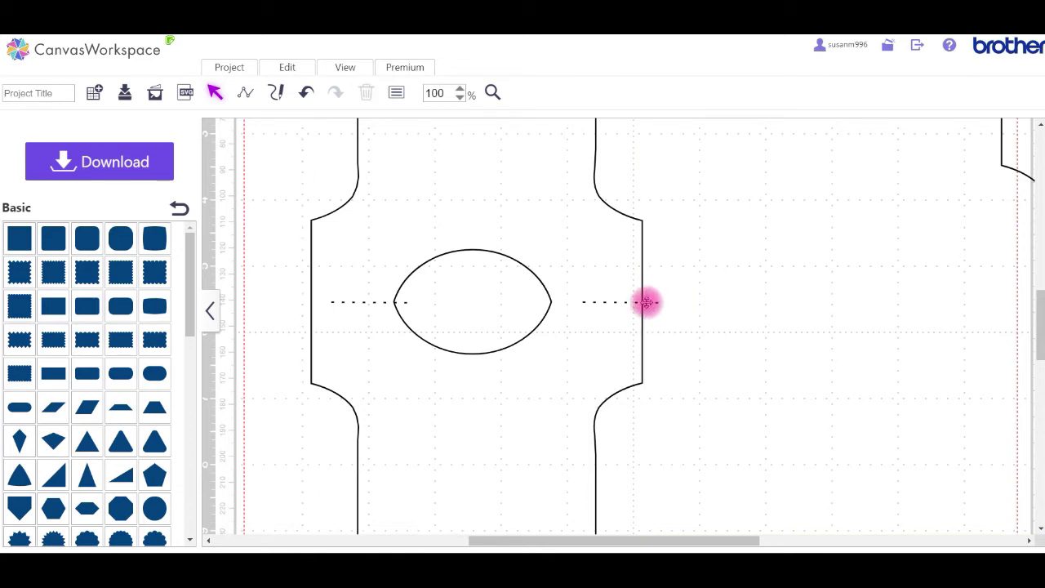
pyautogui.click(662, 304)
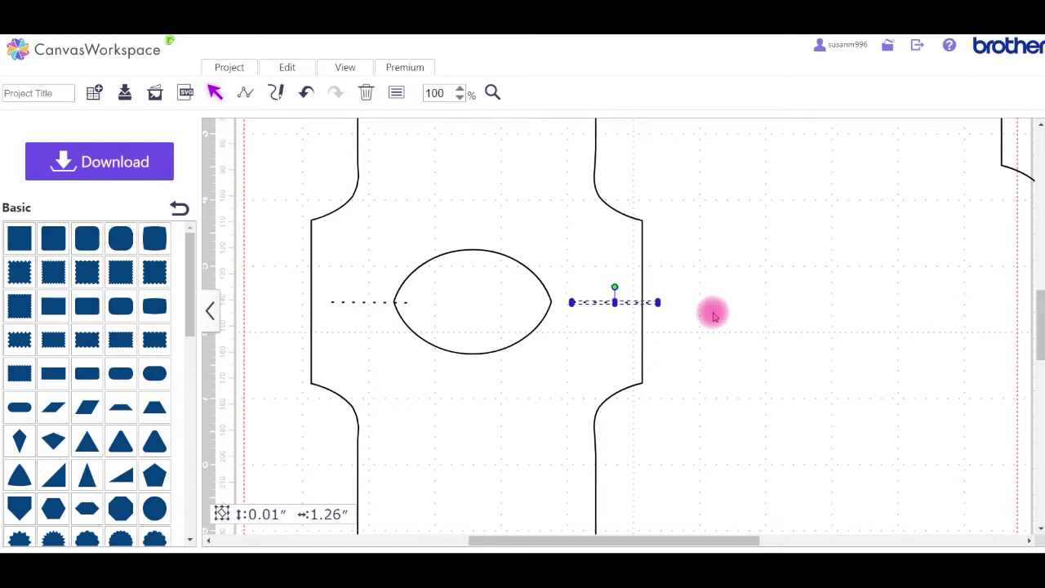
pyautogui.moveTo(518, 371); pyautogui.dragTo(535, 373)
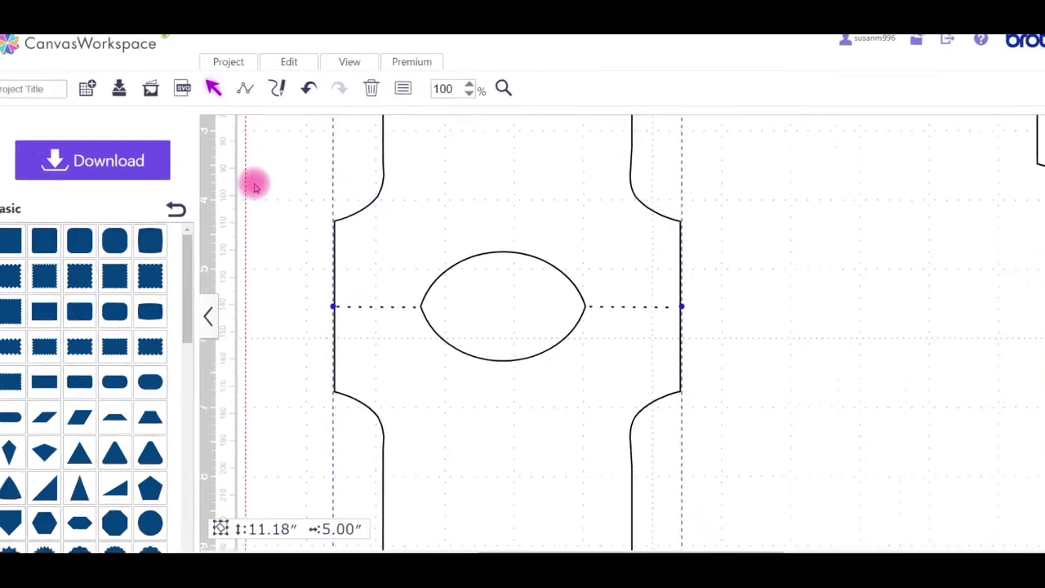
pyautogui.click(255, 187)
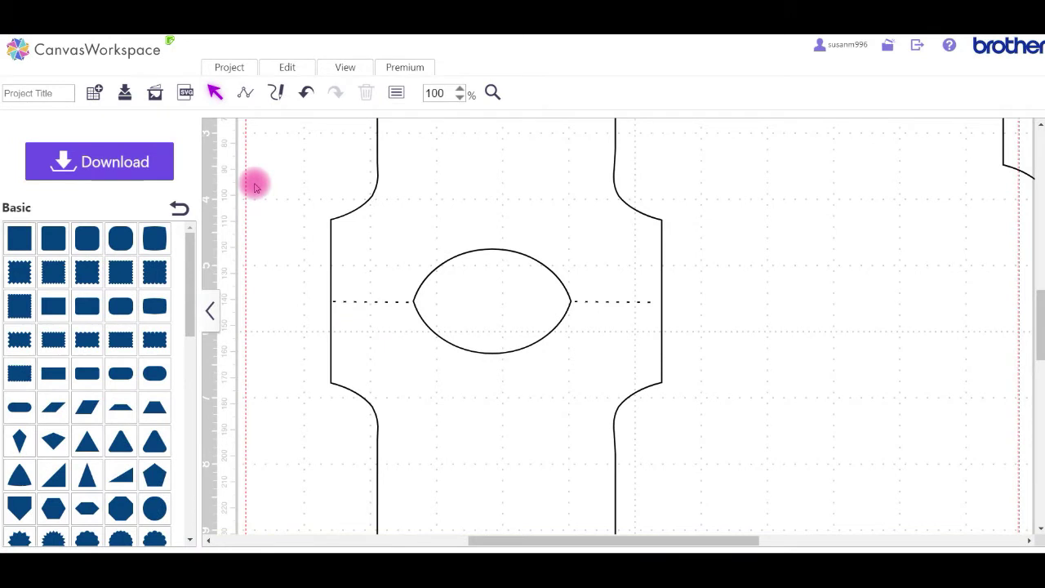
# Step: Align the welded romper and both dashed shoulder lines on a common horizontal centre line and group them
pyautogui.moveTo(255, 187); pyautogui.dragTo(786, 402)
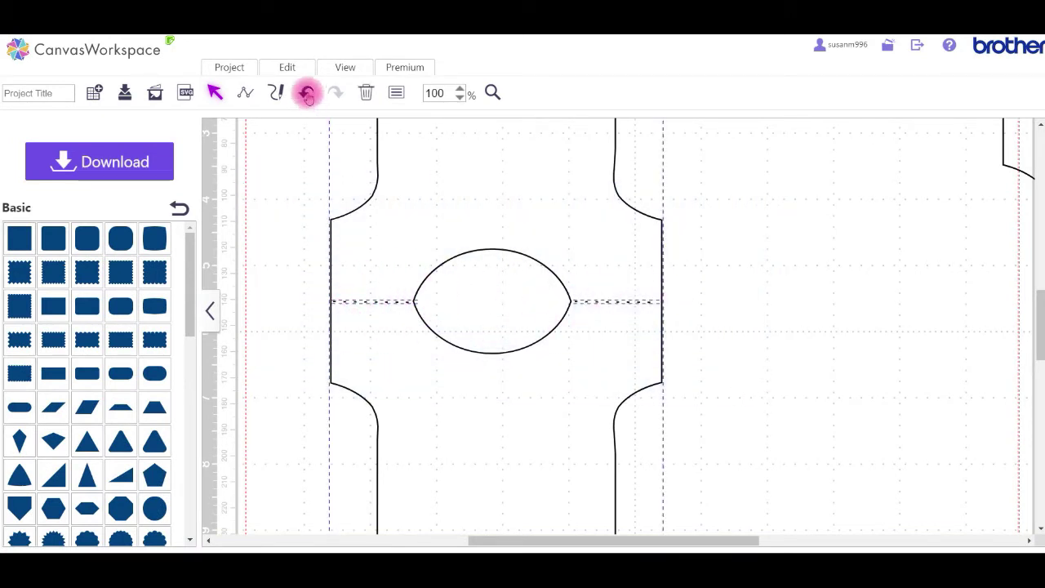
pyautogui.click(287, 69)
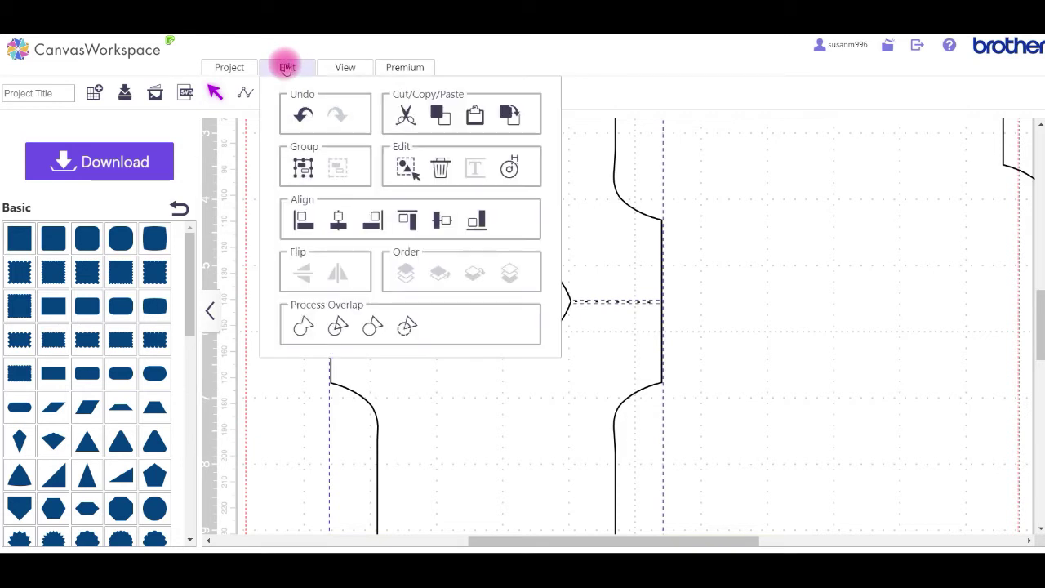
pyautogui.click(439, 218)
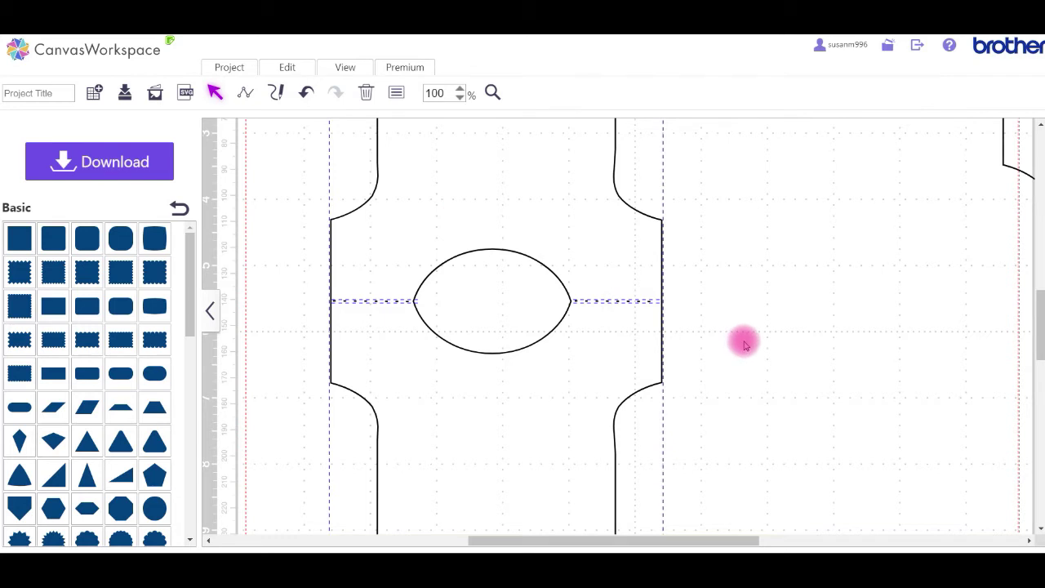
pyautogui.click(279, 71)
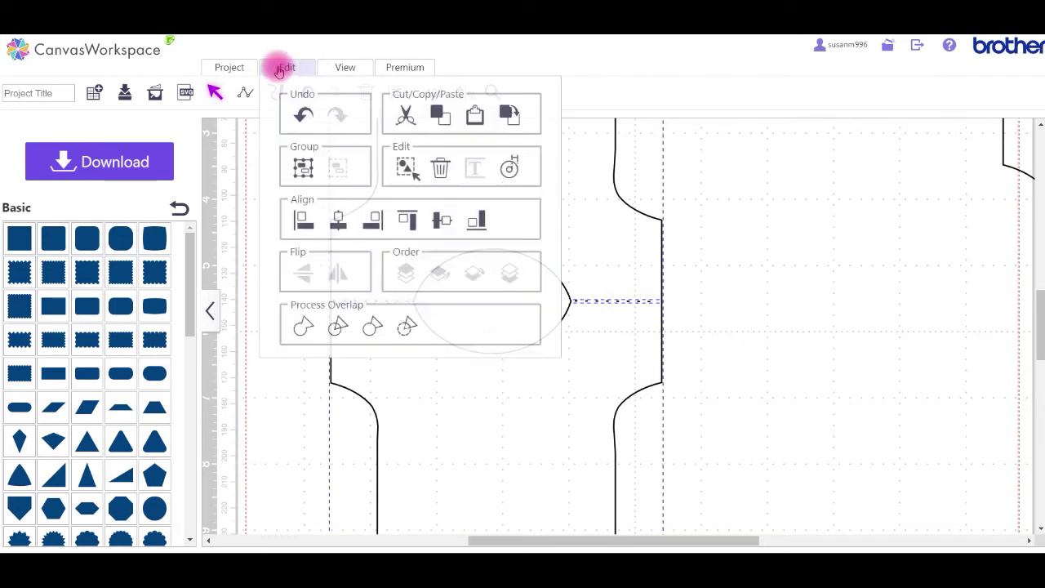
pyautogui.click(300, 170)
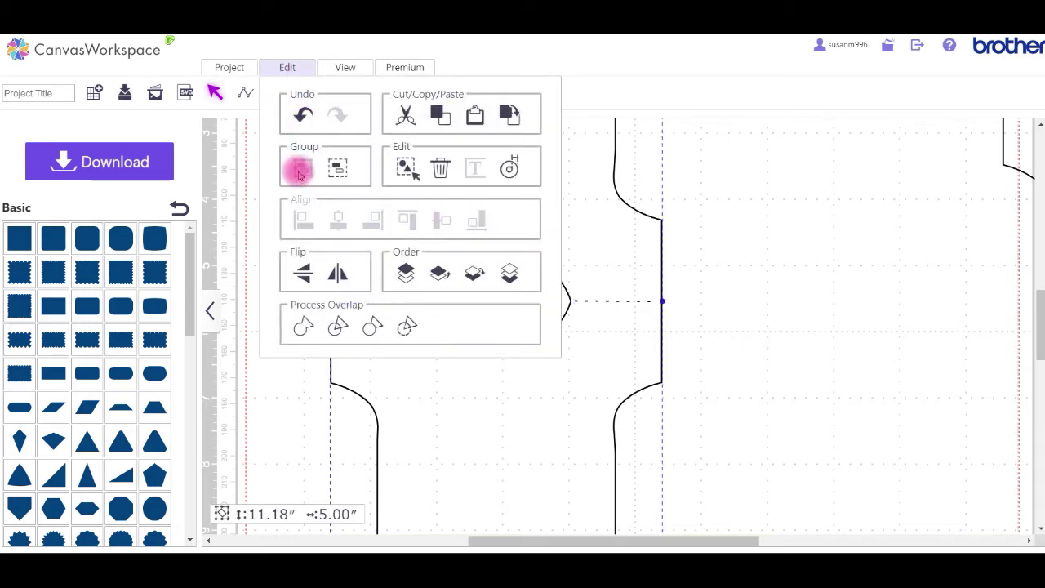
pyautogui.click(816, 326)
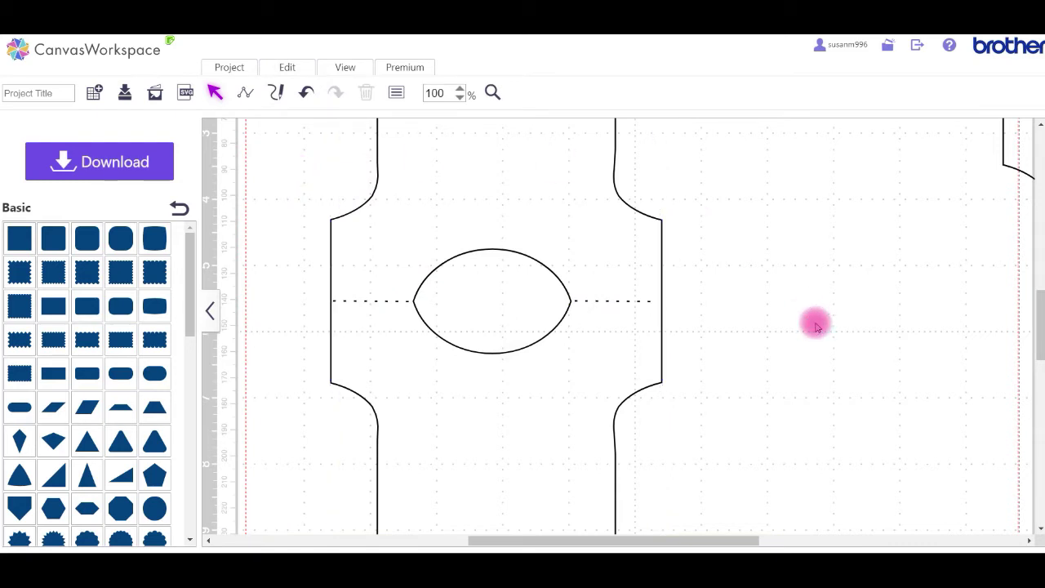
# Step: Move the spare single romper onto the mat and create an inward offset line at 0.12 inches with bevel corners, leaving the original as is
pyautogui.click(460, 98)
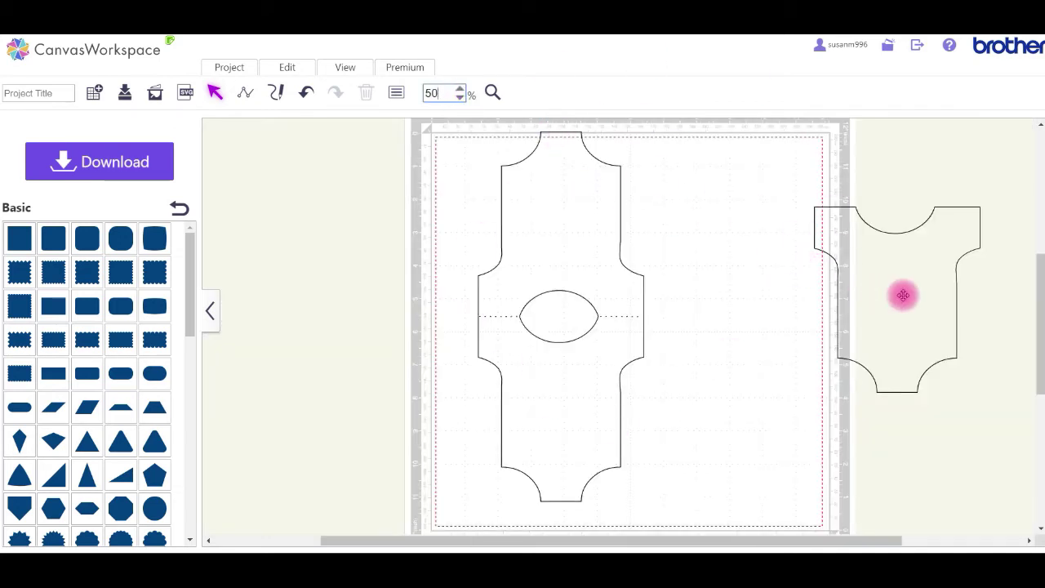
pyautogui.moveTo(902, 296); pyautogui.dragTo(781, 369)
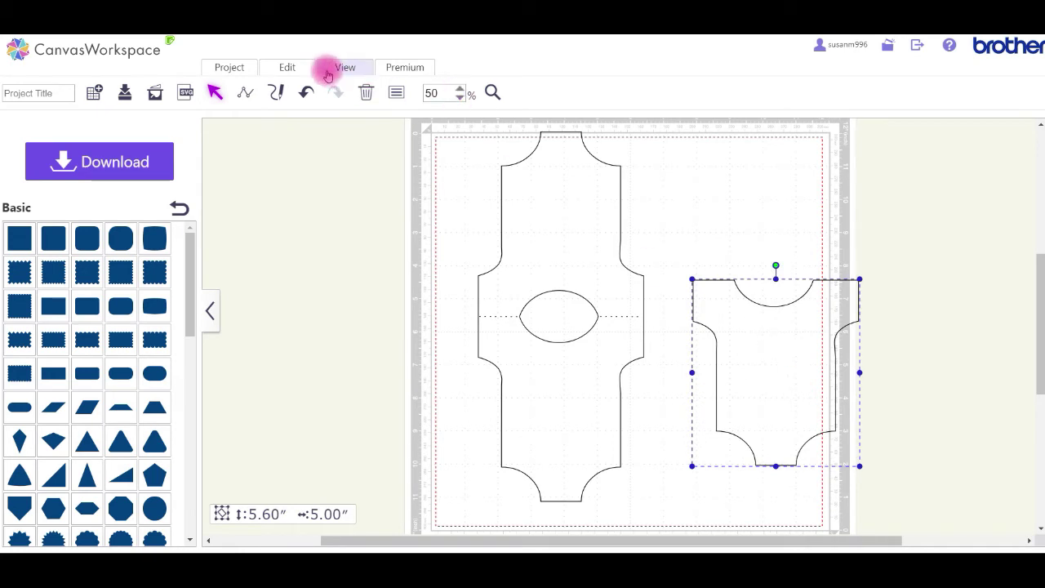
pyautogui.click(290, 70)
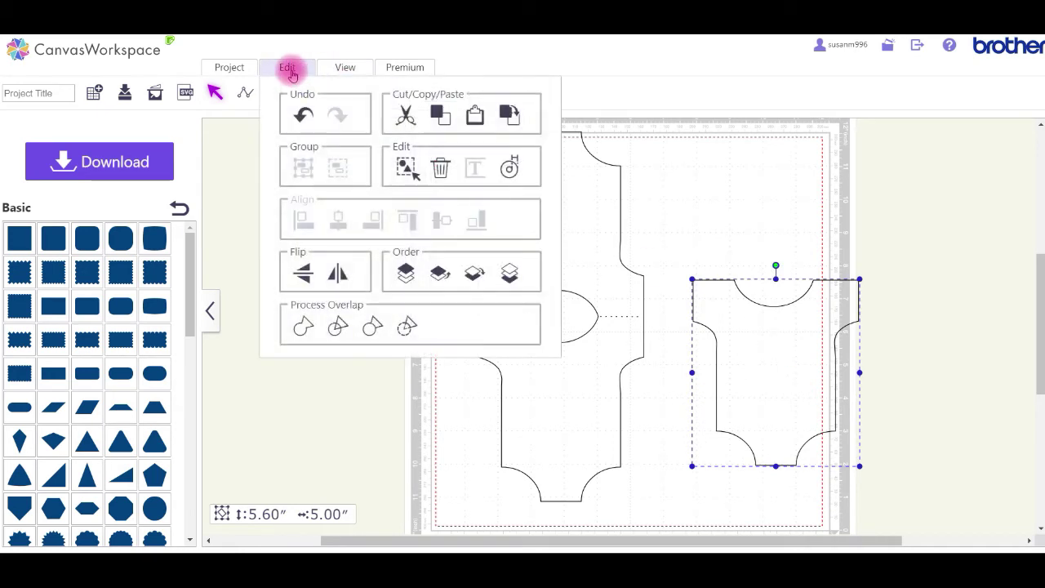
pyautogui.click(513, 169)
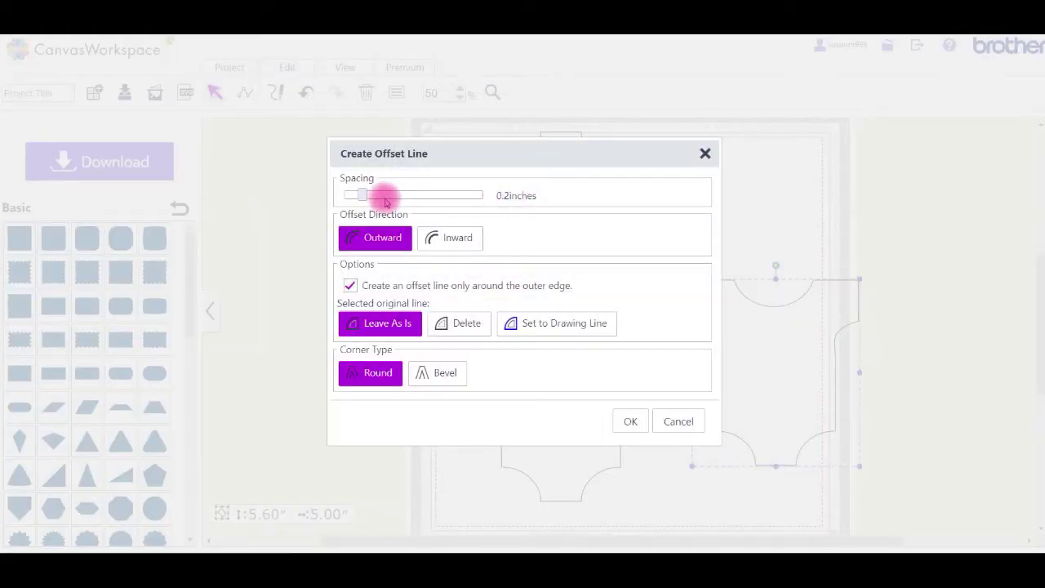
pyautogui.moveTo(364, 197); pyautogui.dragTo(355, 196)
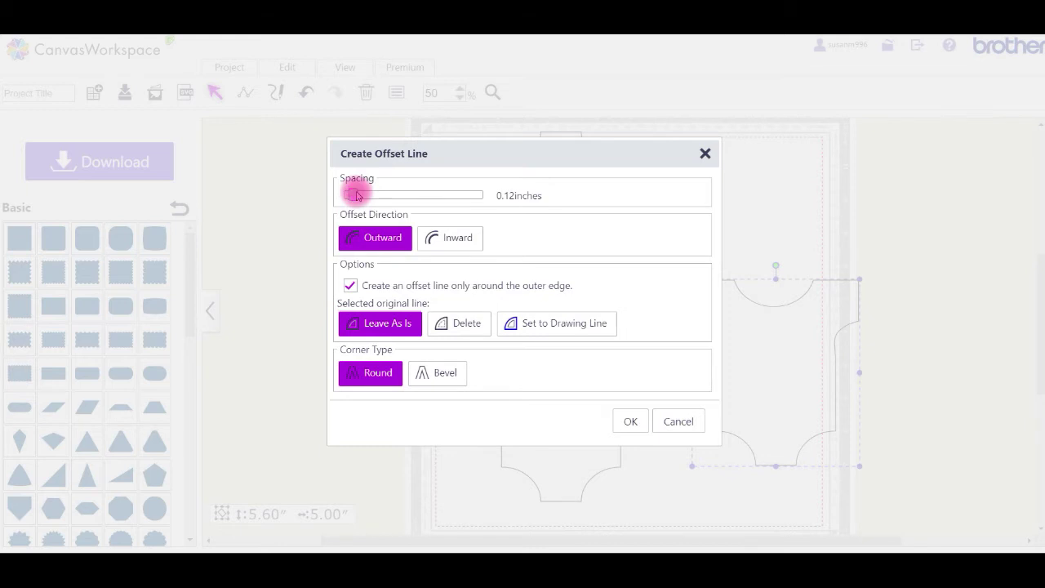
pyautogui.click(452, 237)
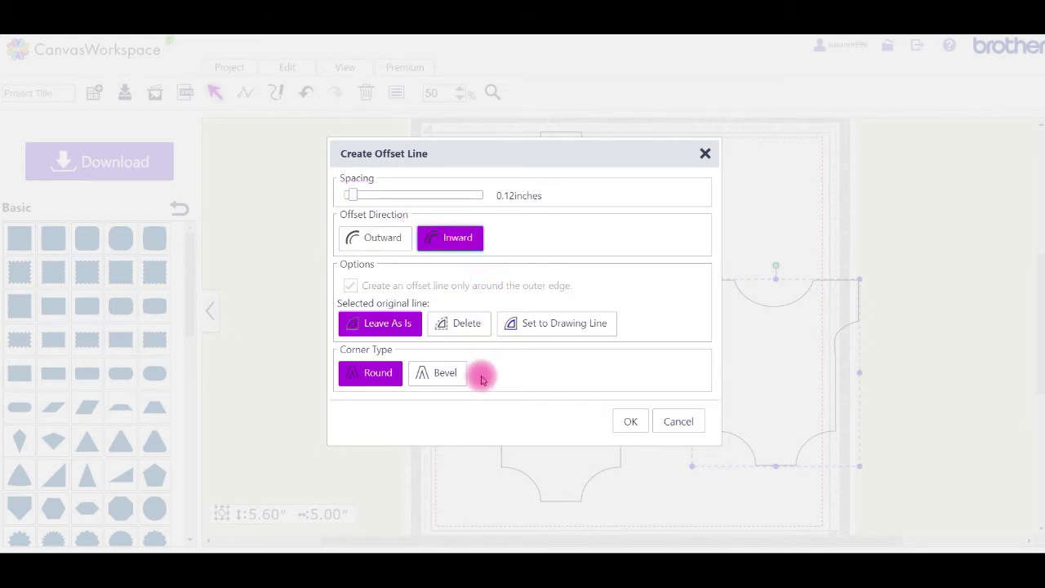
pyautogui.click(441, 373)
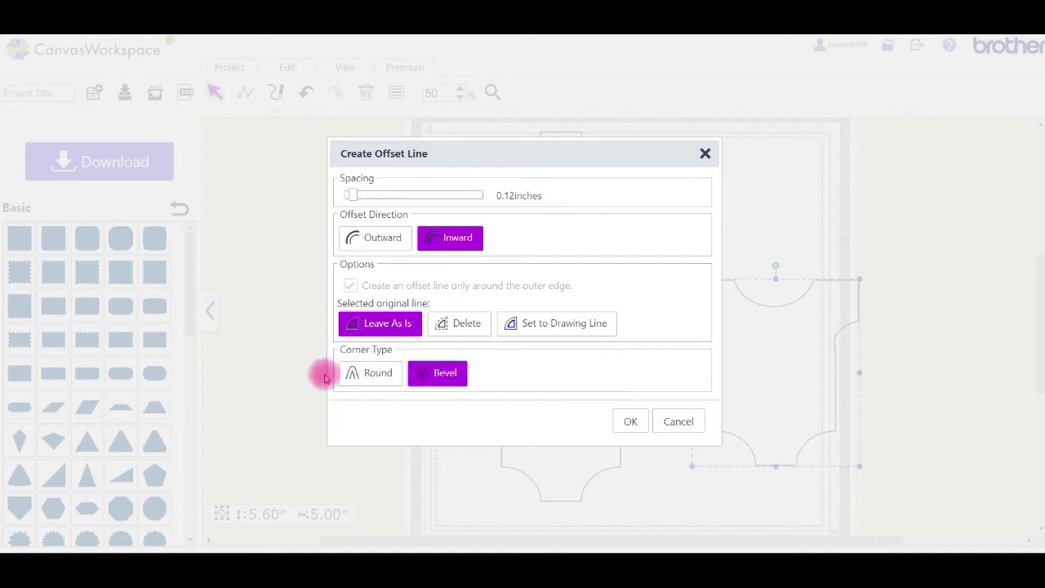
pyautogui.click(630, 423)
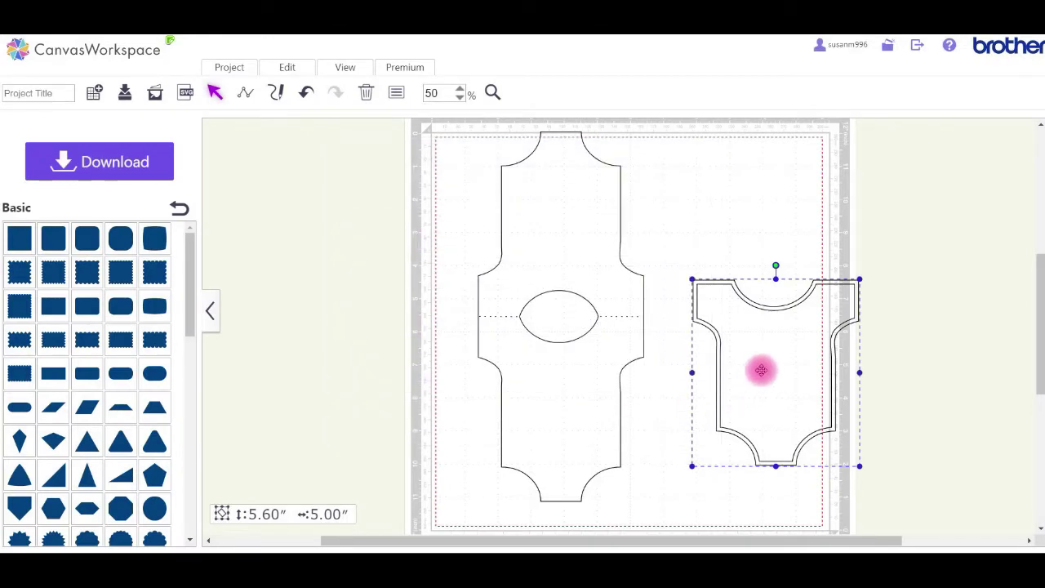
# Step: Place the offset romper inside the lower half of the card and align both on a common vertical centre line
pyautogui.moveTo(773, 367); pyautogui.dragTo(559, 400)
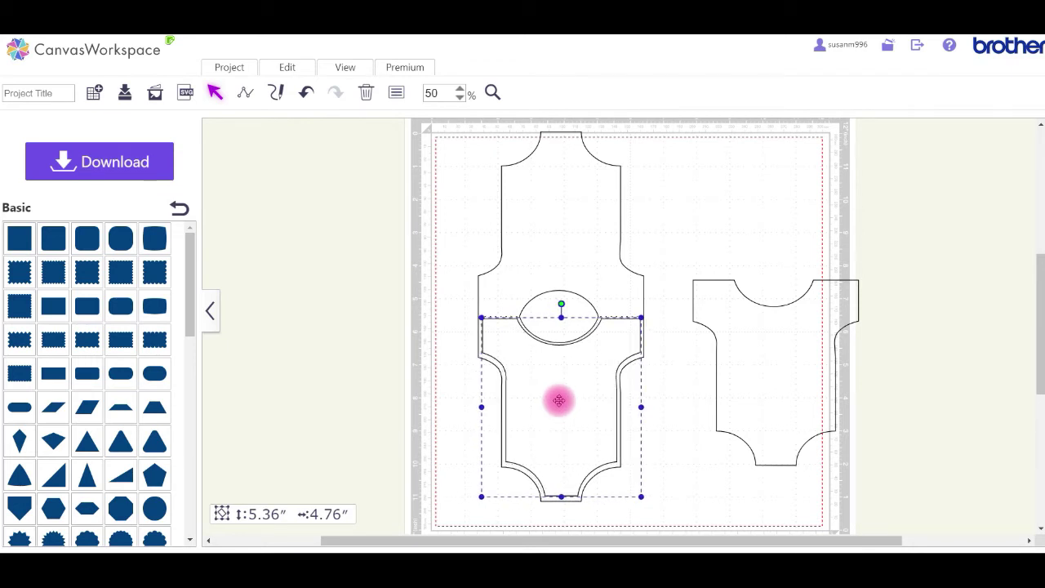
pyautogui.moveTo(410, 133); pyautogui.dragTo(673, 481)
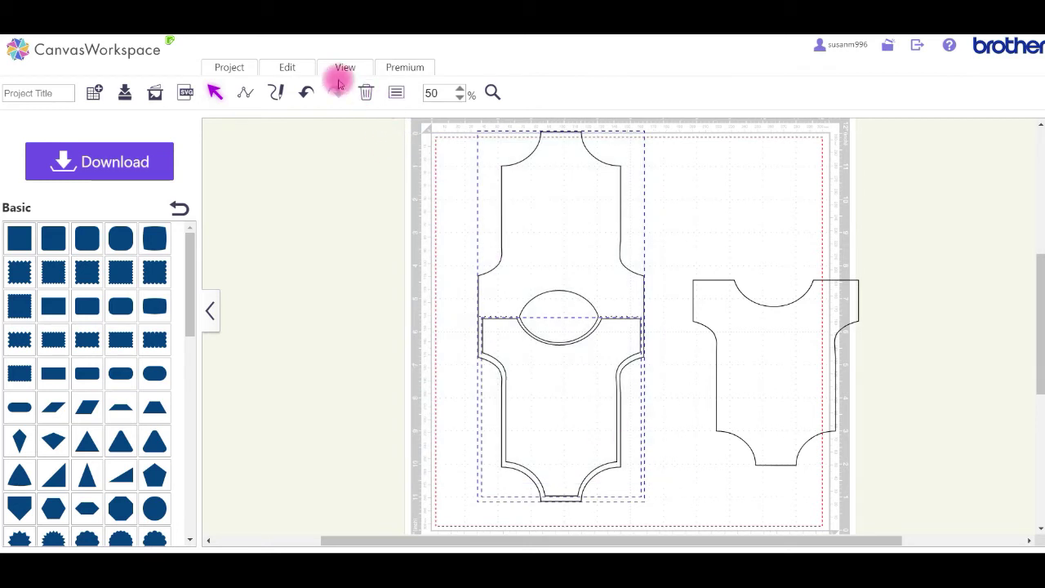
pyautogui.click(285, 68)
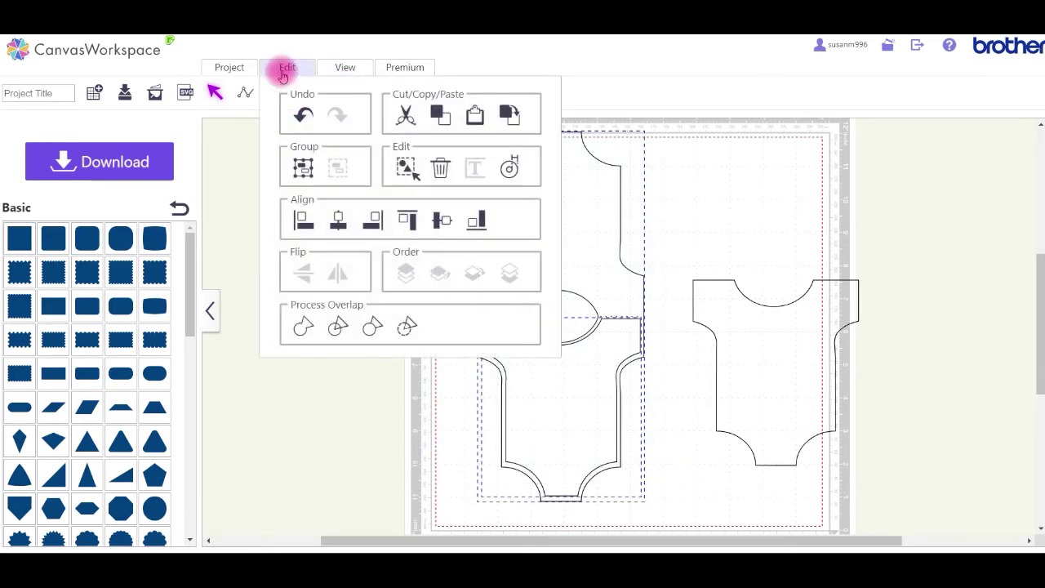
pyautogui.click(338, 220)
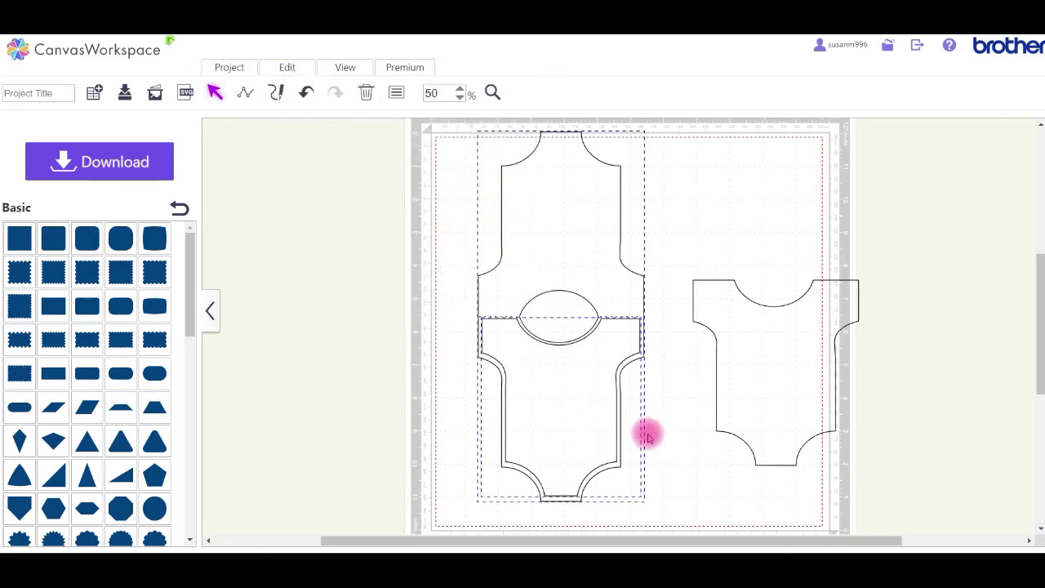
# Step: Fill the offset romper on the lower half of the card with blue
pyautogui.click(565, 400)
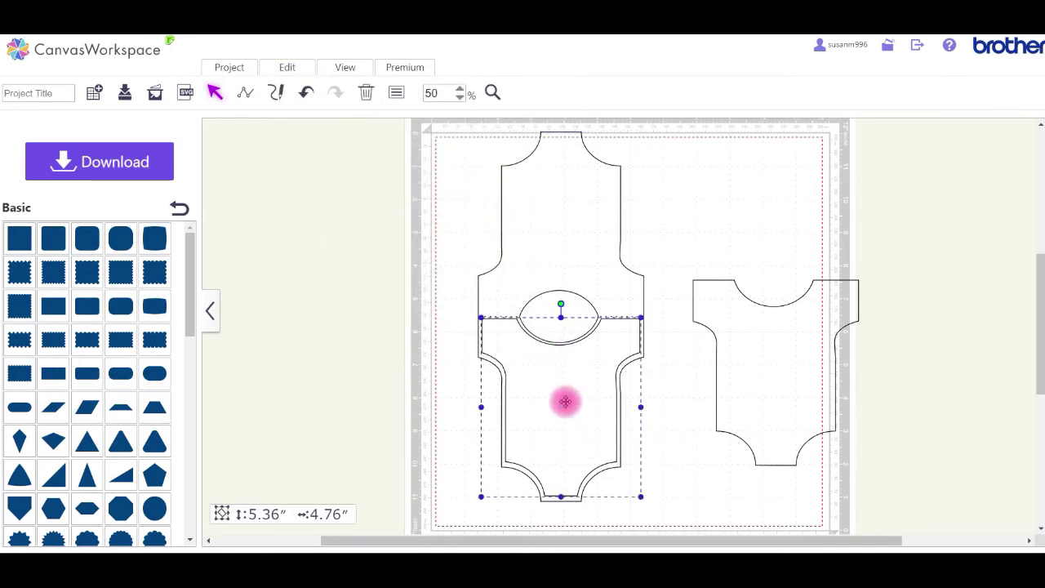
pyautogui.click(395, 93)
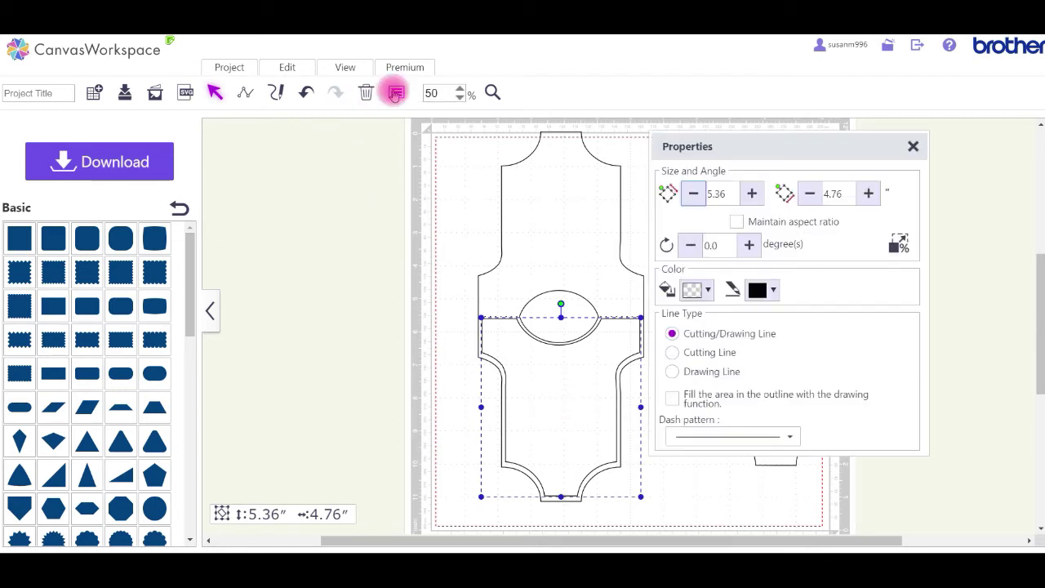
pyautogui.click(709, 291)
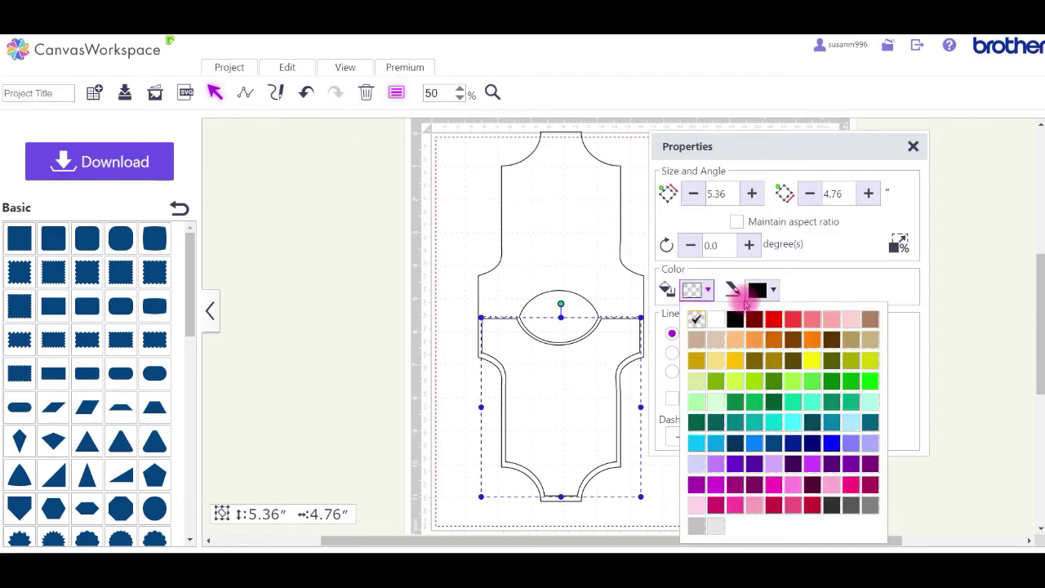
pyautogui.click(834, 444)
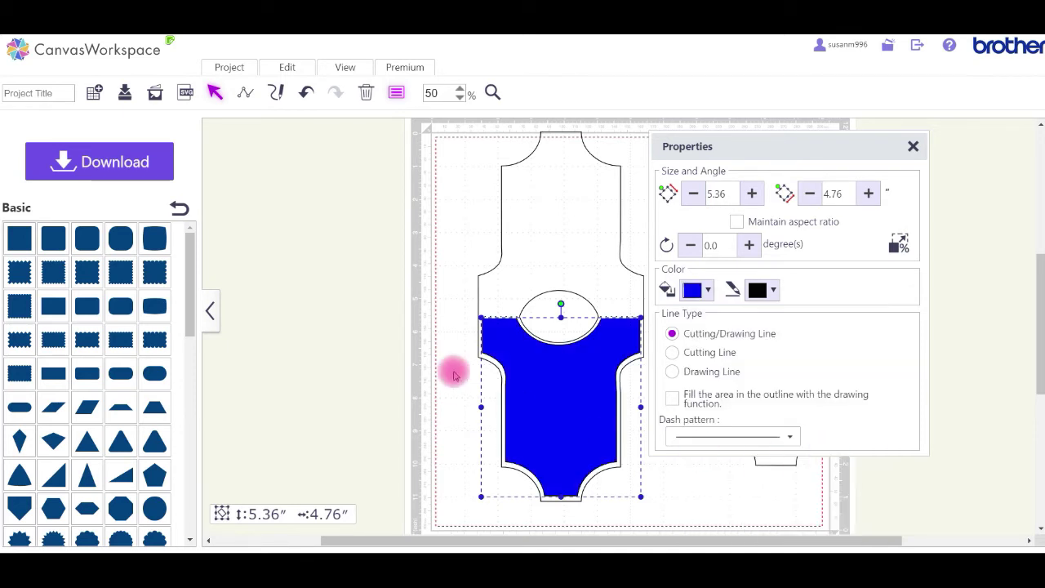
# Step: Fill the grouped card shape with white, rgb(255, 255, 255)
pyautogui.click(547, 256)
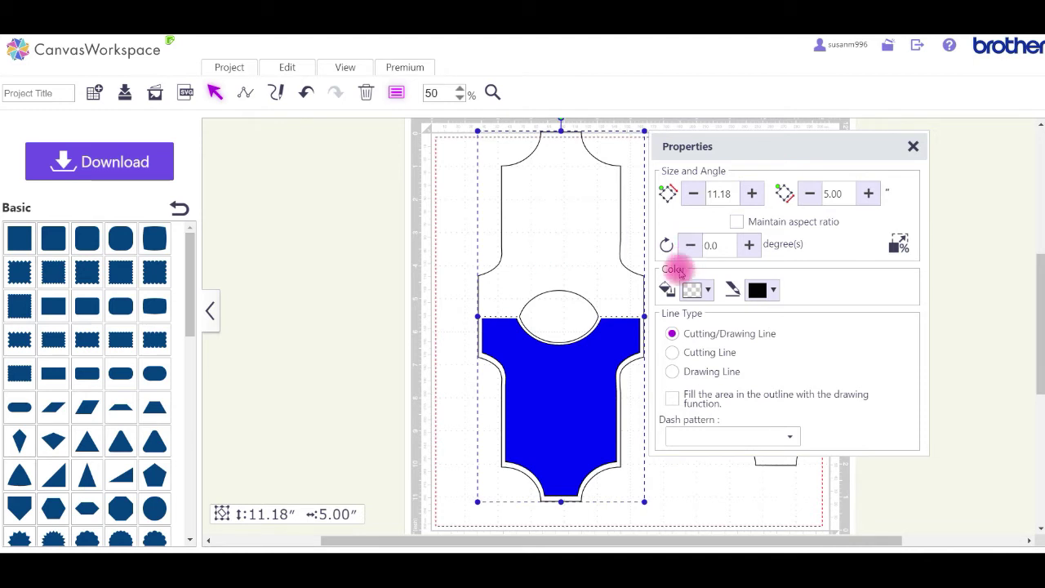
pyautogui.click(707, 291)
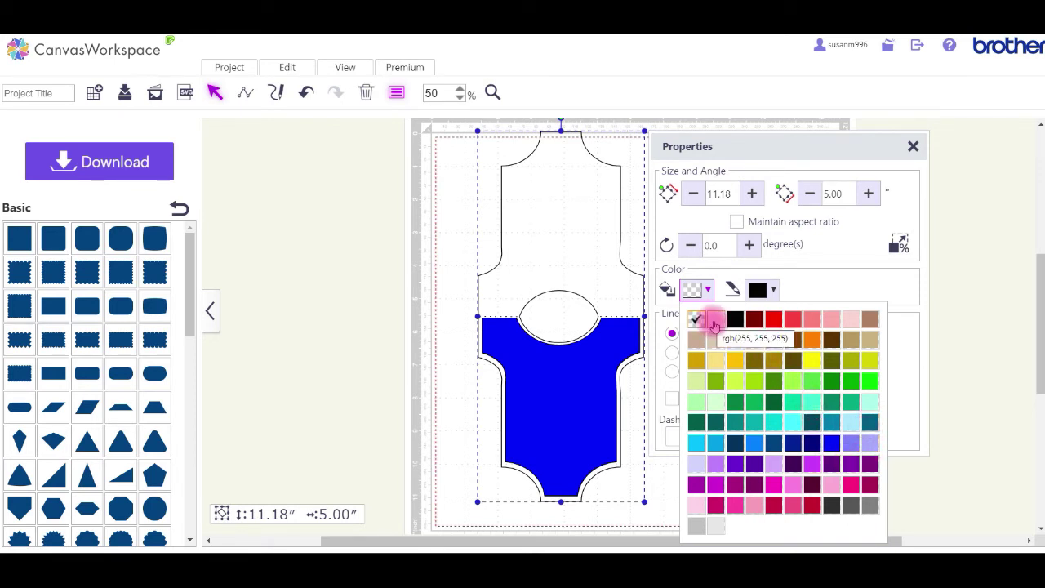
pyautogui.click(714, 323)
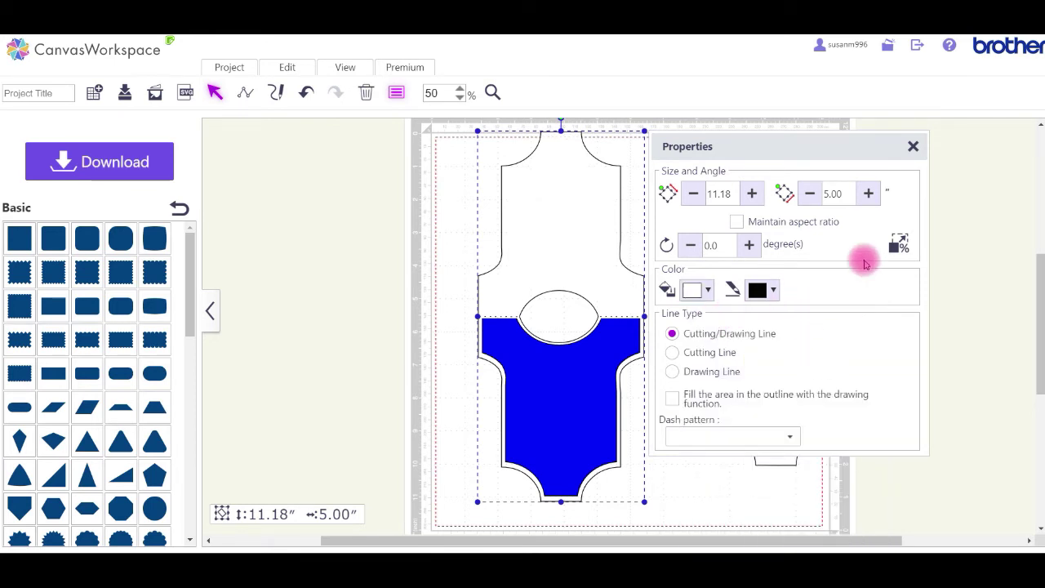
pyautogui.click(913, 153)
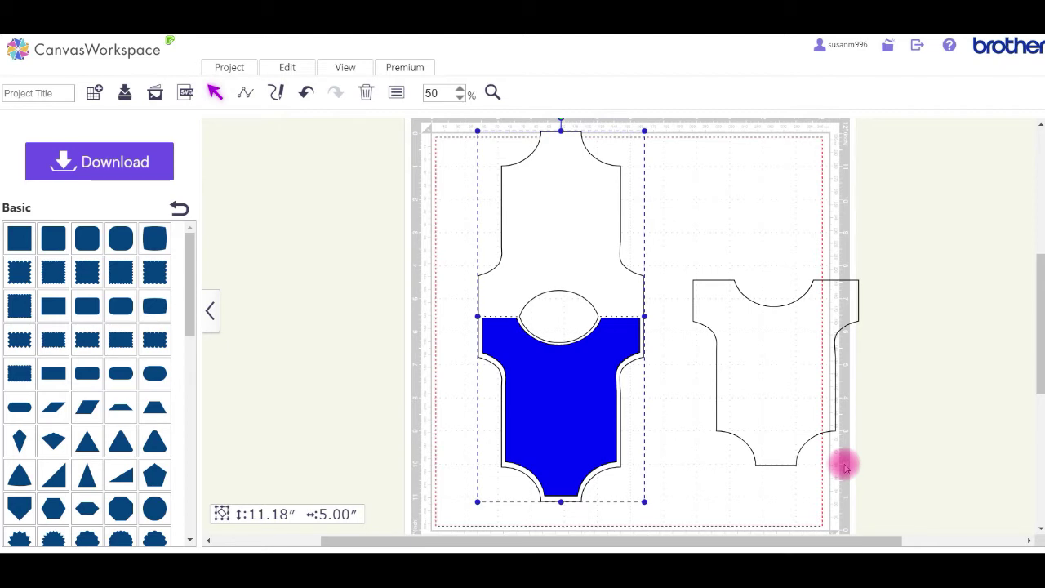
# Step: Delete the spare unfilled romper and move the blue romper off the card into the free area beside it
pyautogui.click(739, 368)
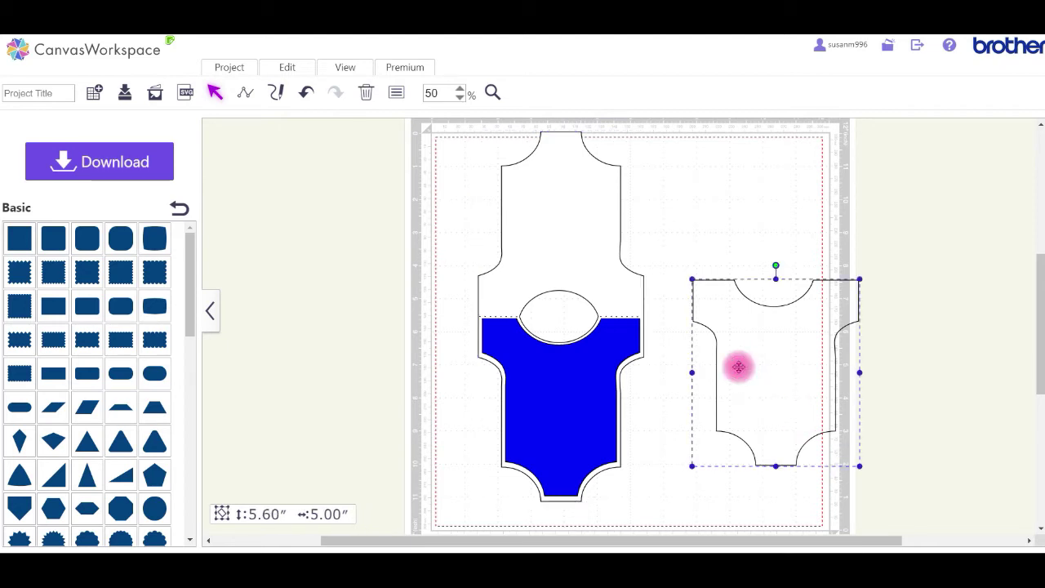
pyautogui.press('Delete')
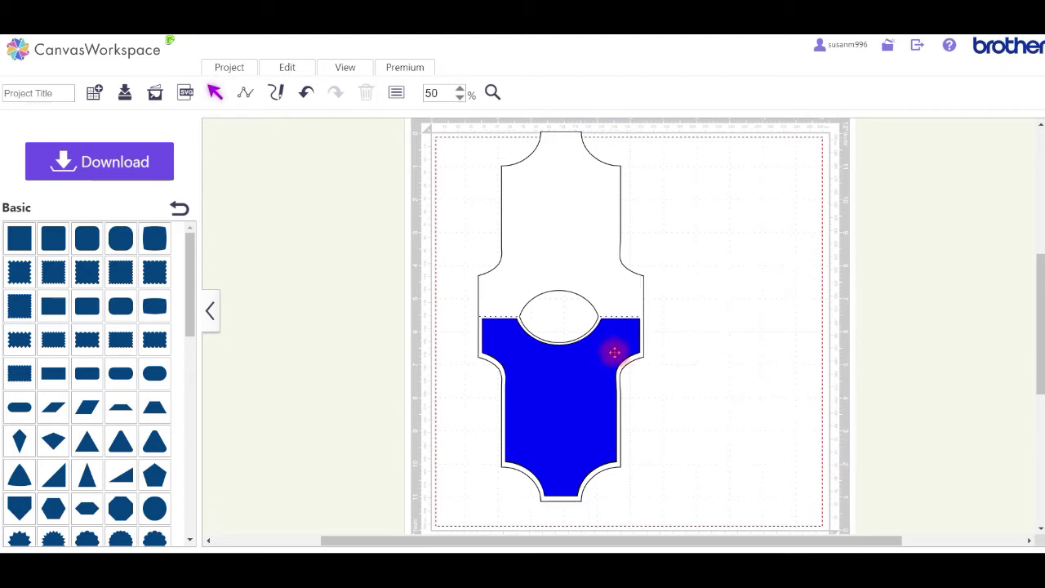
pyautogui.click(579, 419)
pyautogui.moveTo(579, 419); pyautogui.dragTo(716, 396)
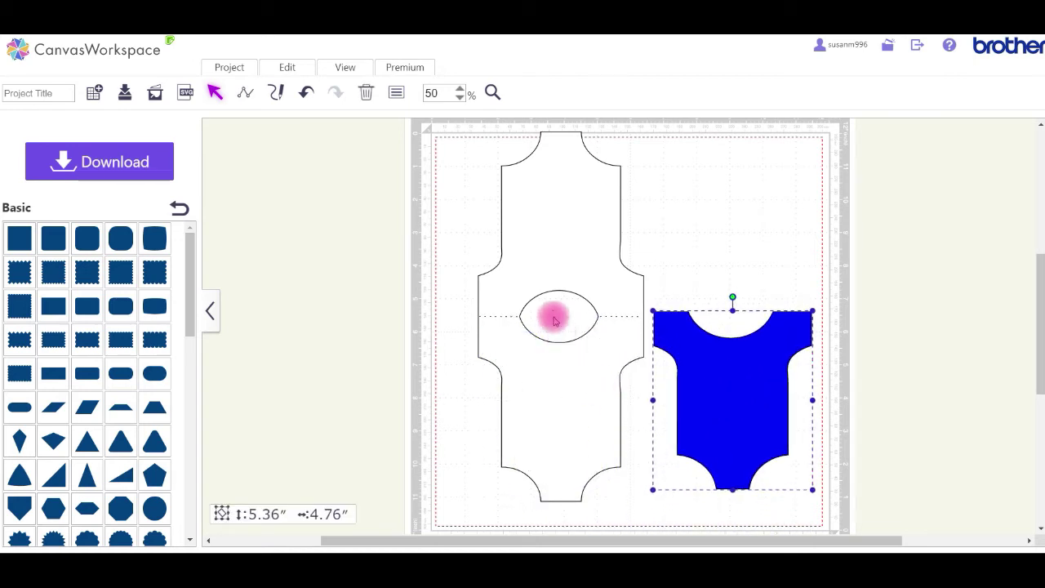
# Step: Reposition the grouped card inside the dashed cutting margin and shift the blue romper slightly down and left beside it
pyautogui.click(554, 249)
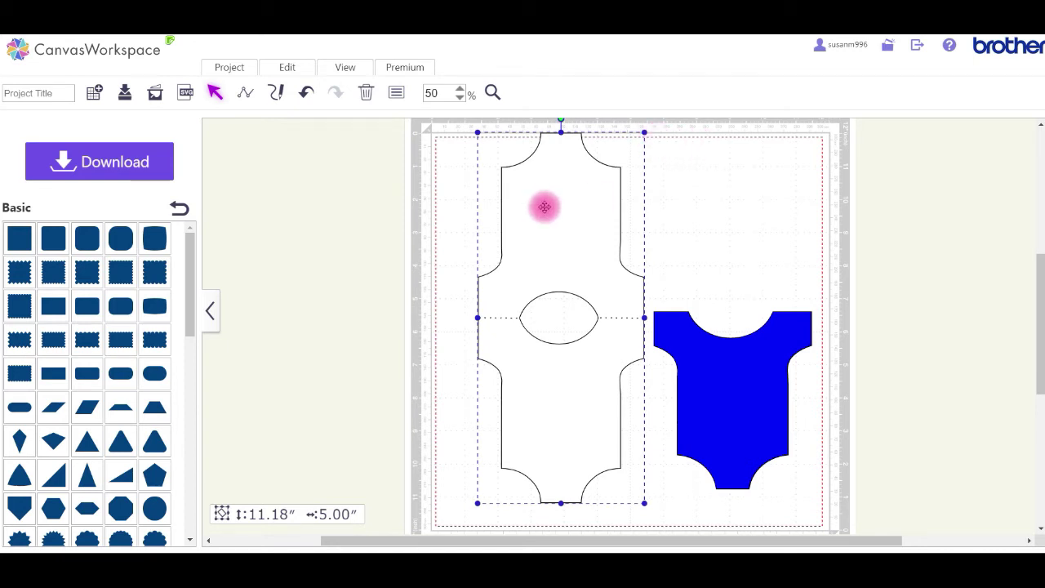
pyautogui.moveTo(545, 211); pyautogui.dragTo(537, 223)
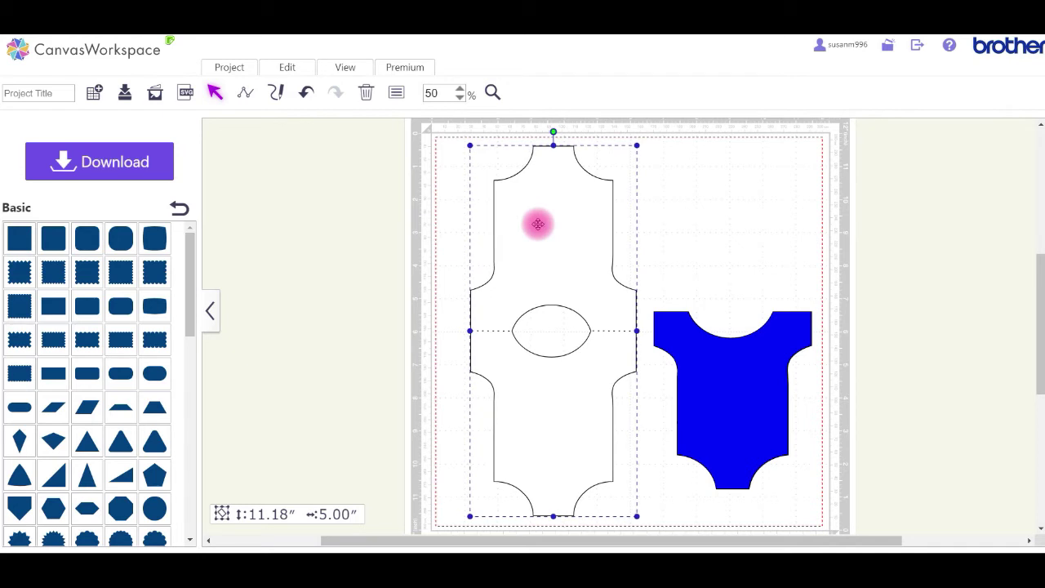
pyautogui.moveTo(735, 419); pyautogui.dragTo(727, 430)
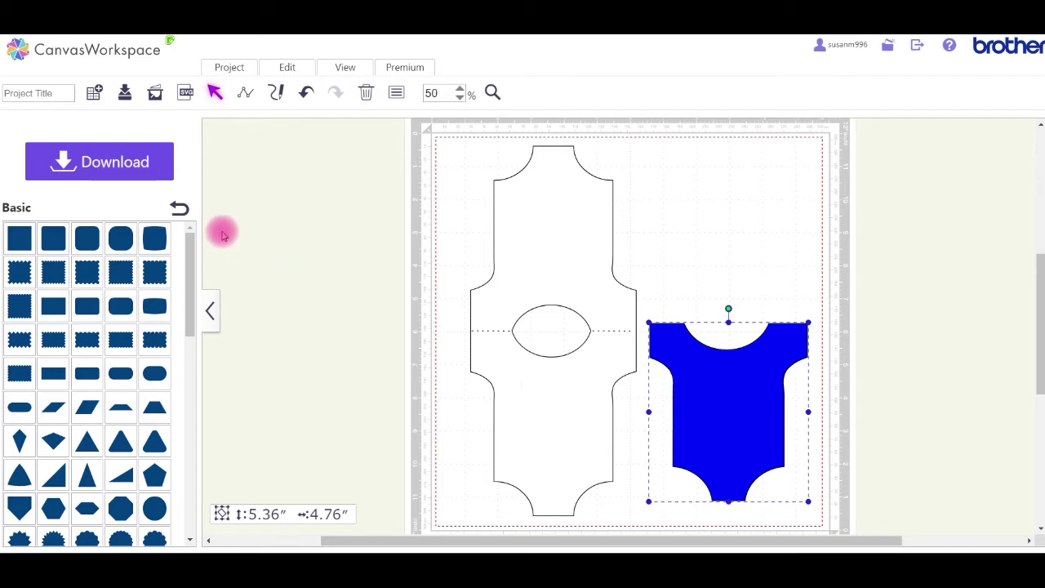
# Step: Insert the pale pink scalloped lace border and shift it sideways off the card into the area above the blue romper
pyautogui.click(177, 210)
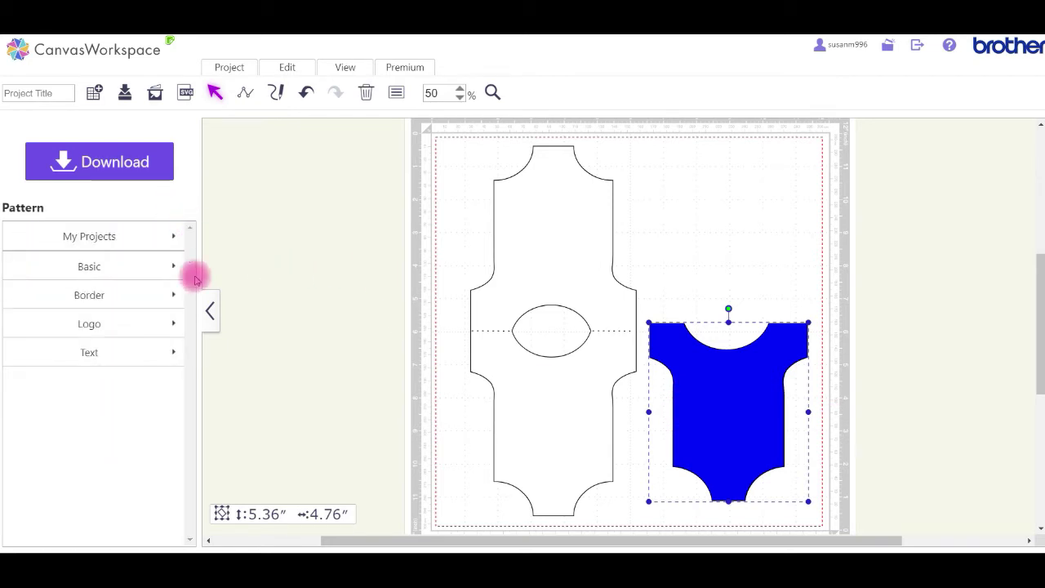
pyautogui.click(72, 303)
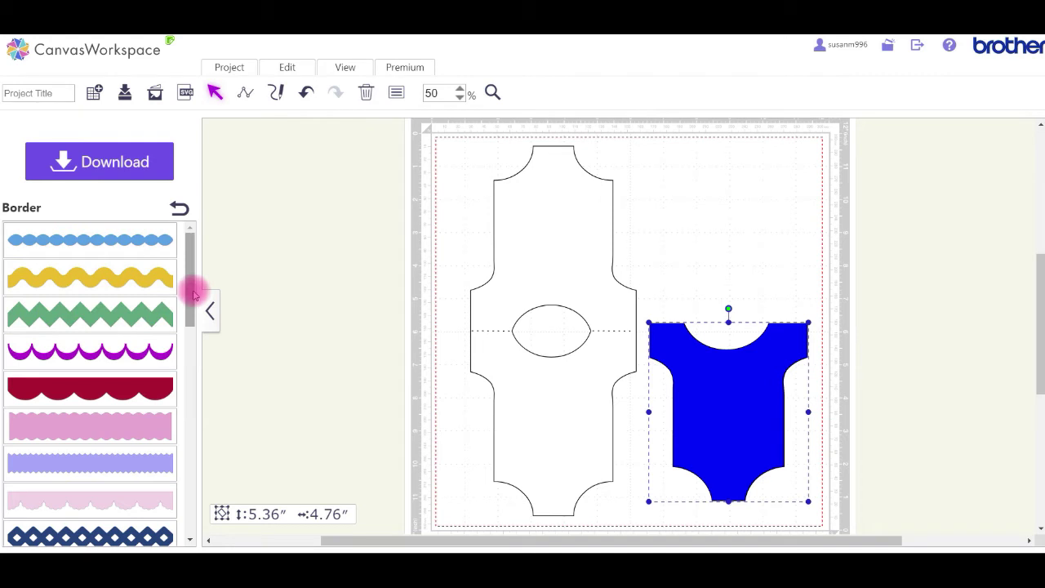
pyautogui.moveTo(190, 294); pyautogui.dragTo(187, 466)
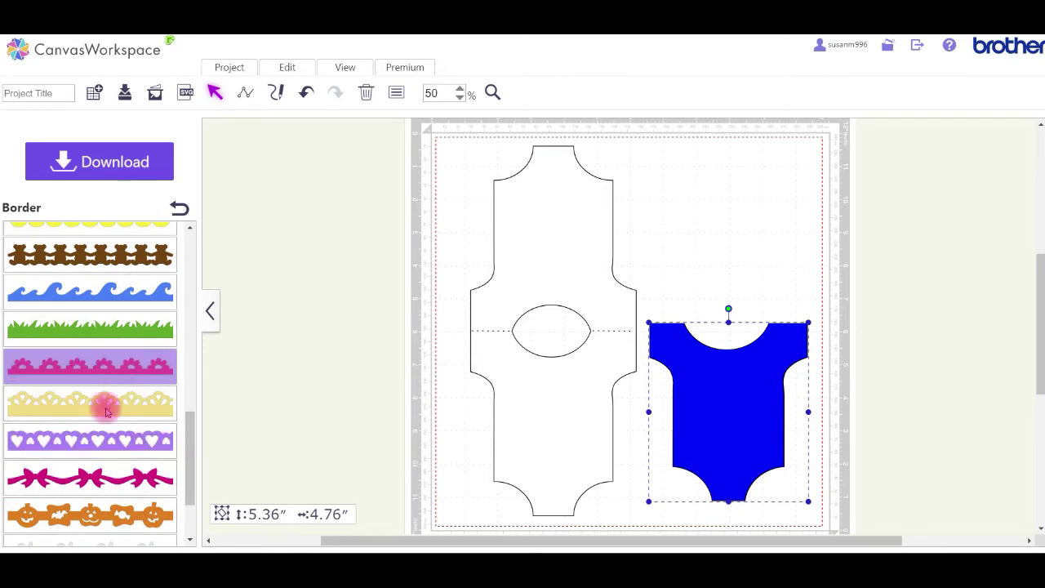
pyautogui.moveTo(186, 420); pyautogui.dragTo(182, 278)
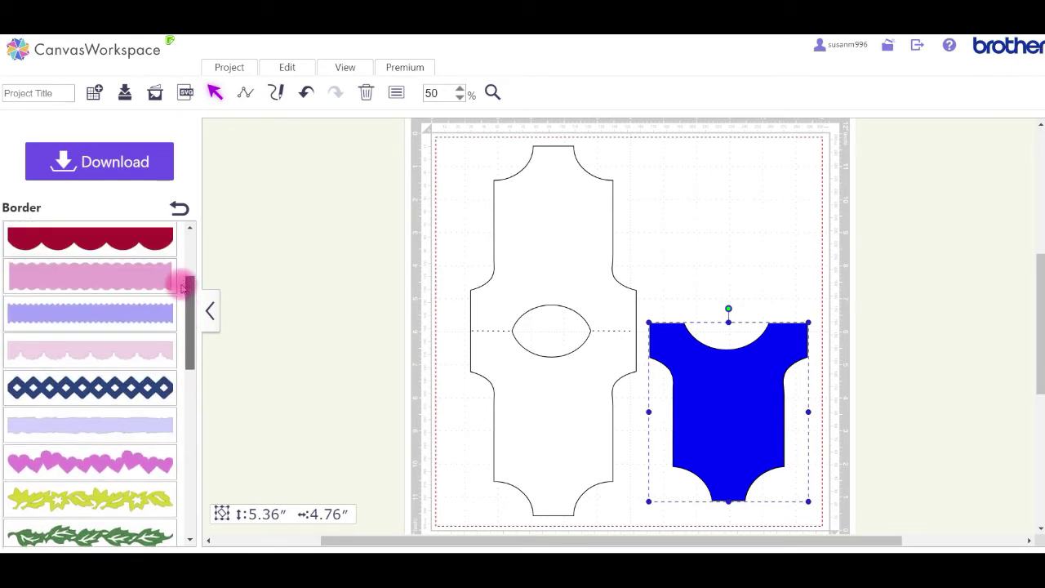
pyautogui.click(118, 345)
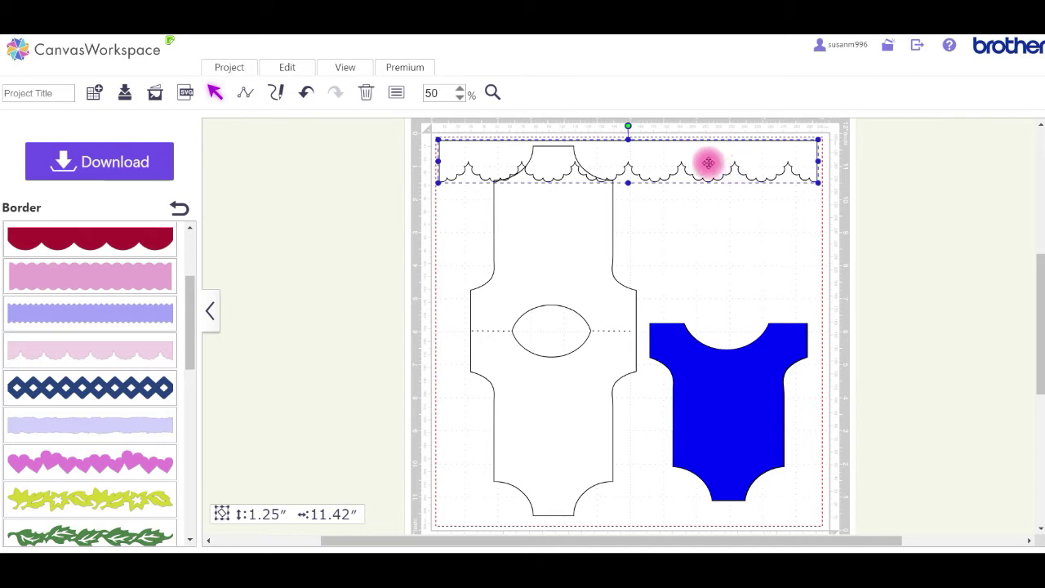
pyautogui.moveTo(686, 160); pyautogui.dragTo(884, 161)
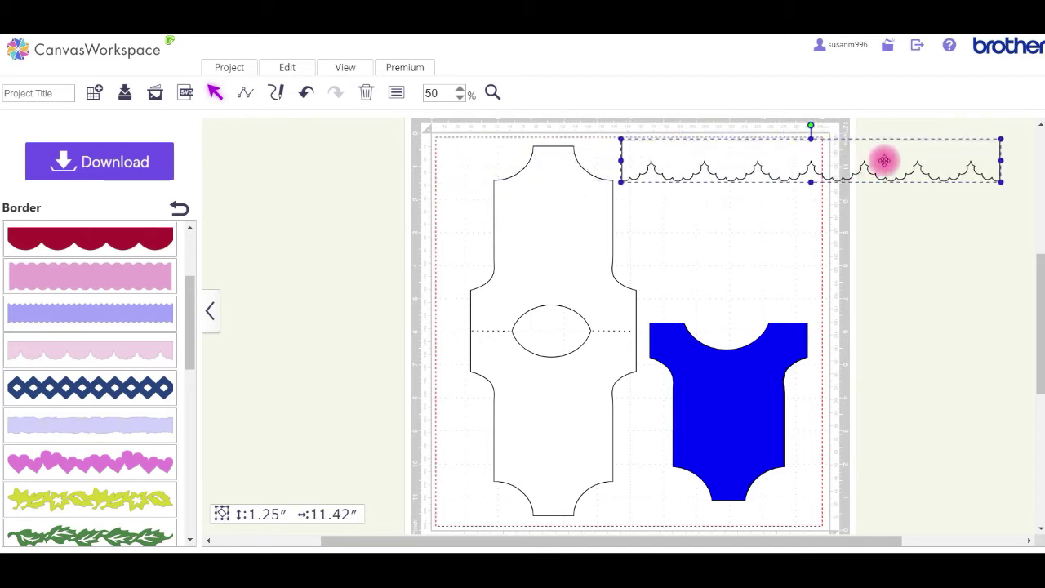
# Step: Resize the scalloped lace border in stages to about 6.73 inches long and 0.58 inch high
pyautogui.moveTo(1000, 161); pyautogui.dragTo(876, 166)
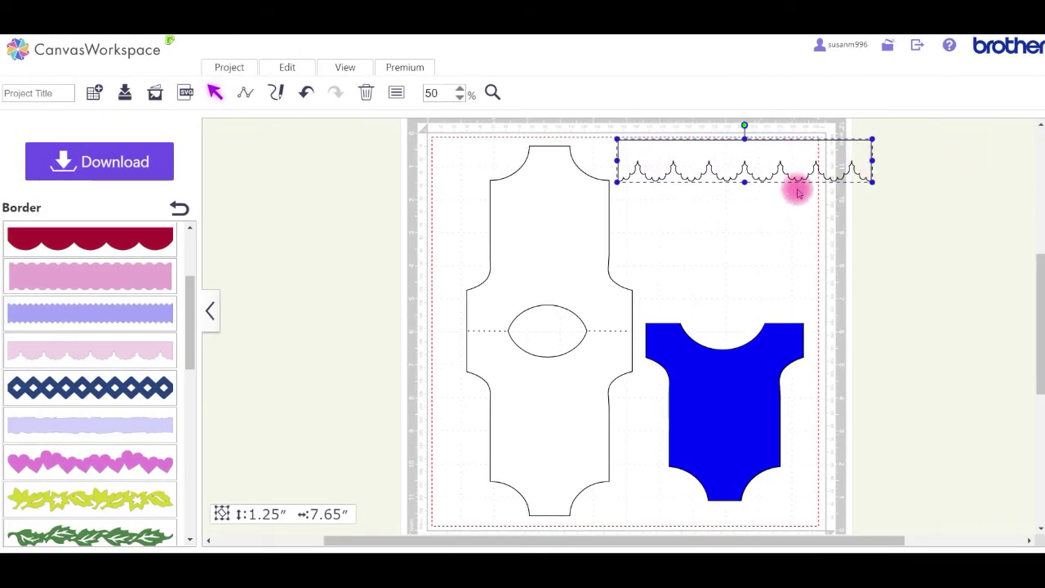
pyautogui.click(302, 96)
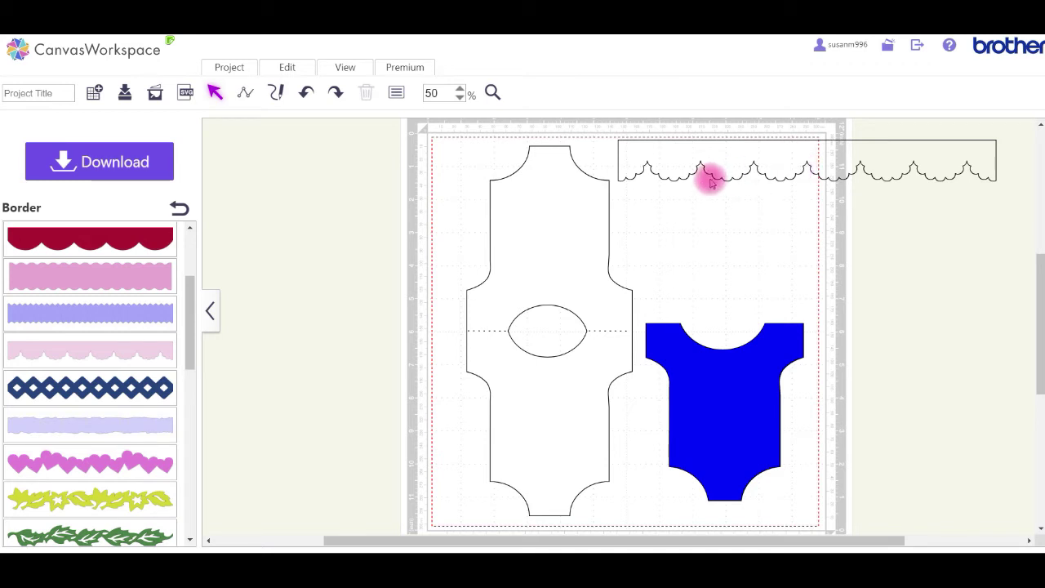
pyautogui.click(754, 159)
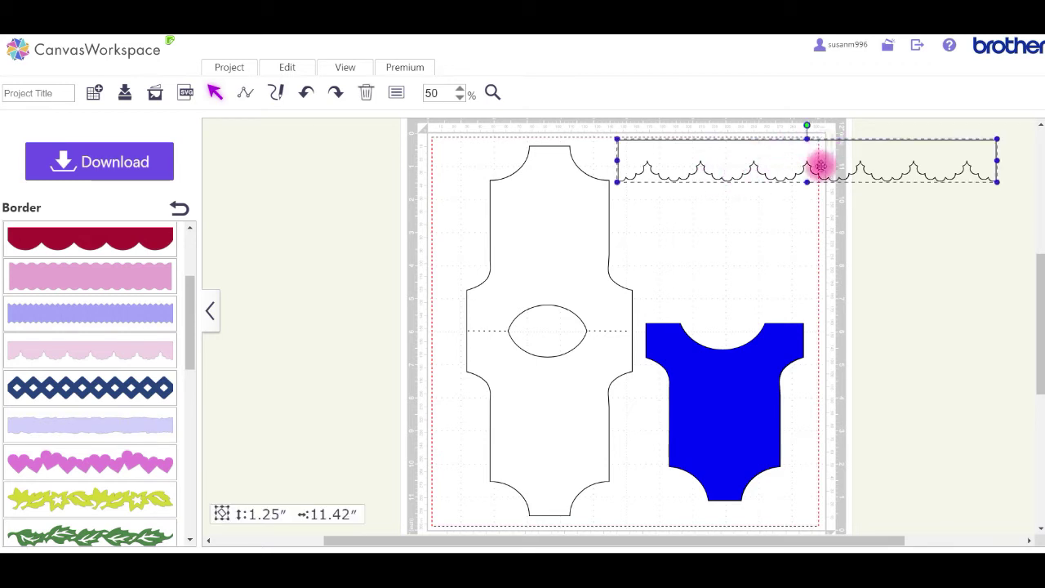
pyautogui.moveTo(807, 183); pyautogui.dragTo(806, 172)
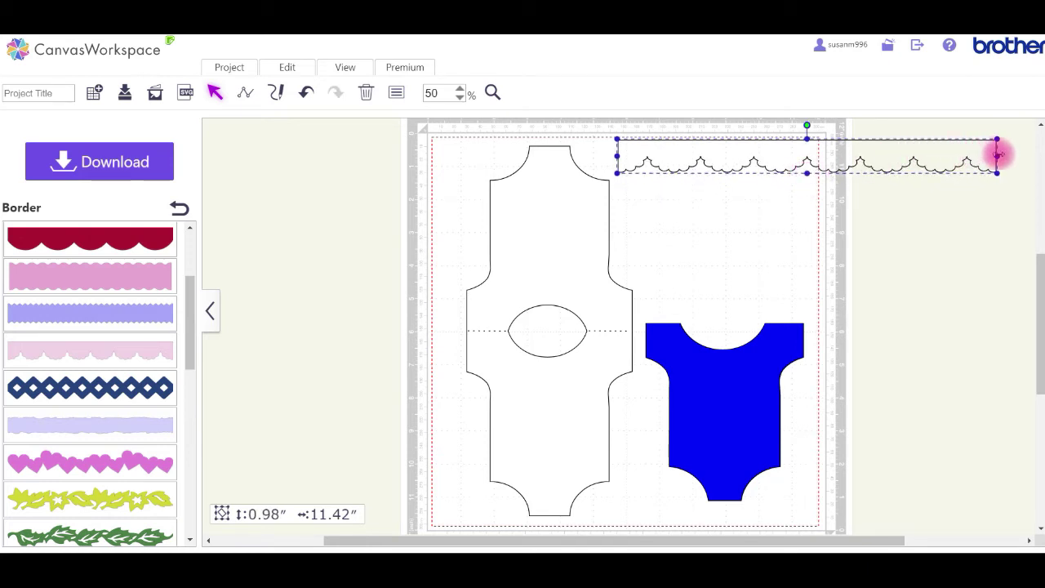
pyautogui.moveTo(997, 155); pyautogui.dragTo(901, 163)
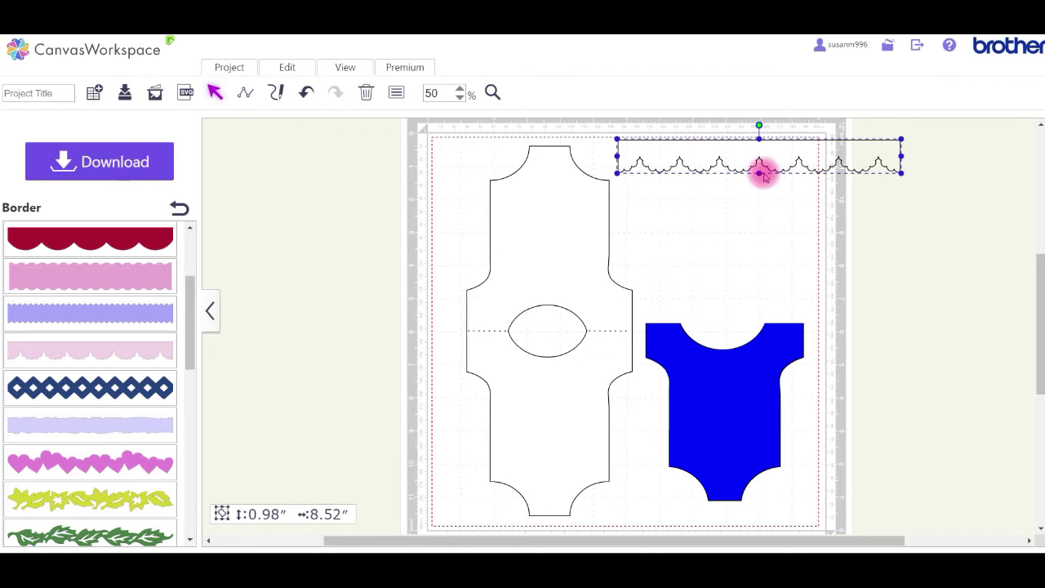
pyautogui.moveTo(759, 173); pyautogui.dragTo(758, 166)
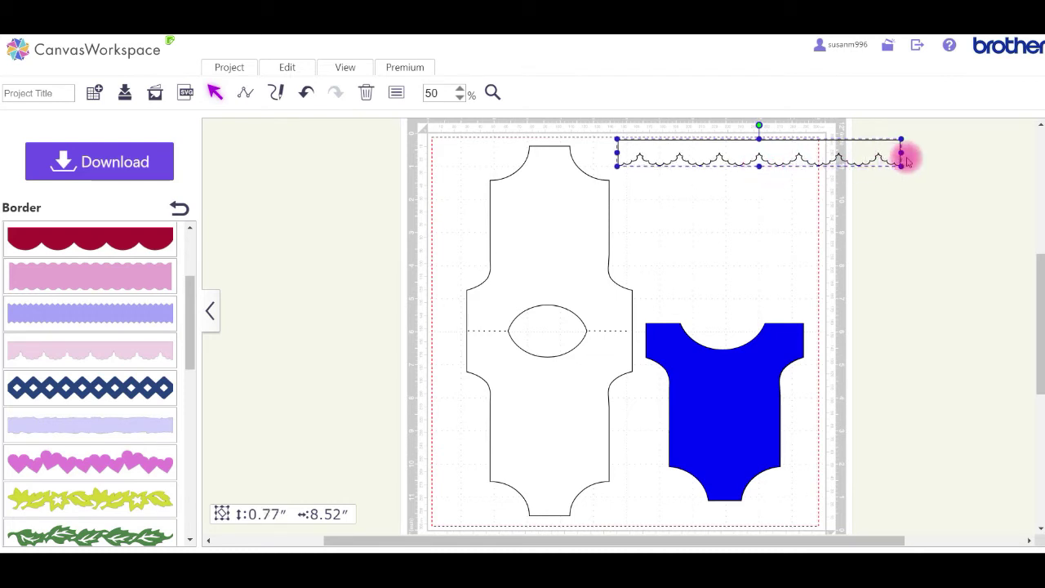
pyautogui.moveTo(901, 152); pyautogui.dragTo(842, 155)
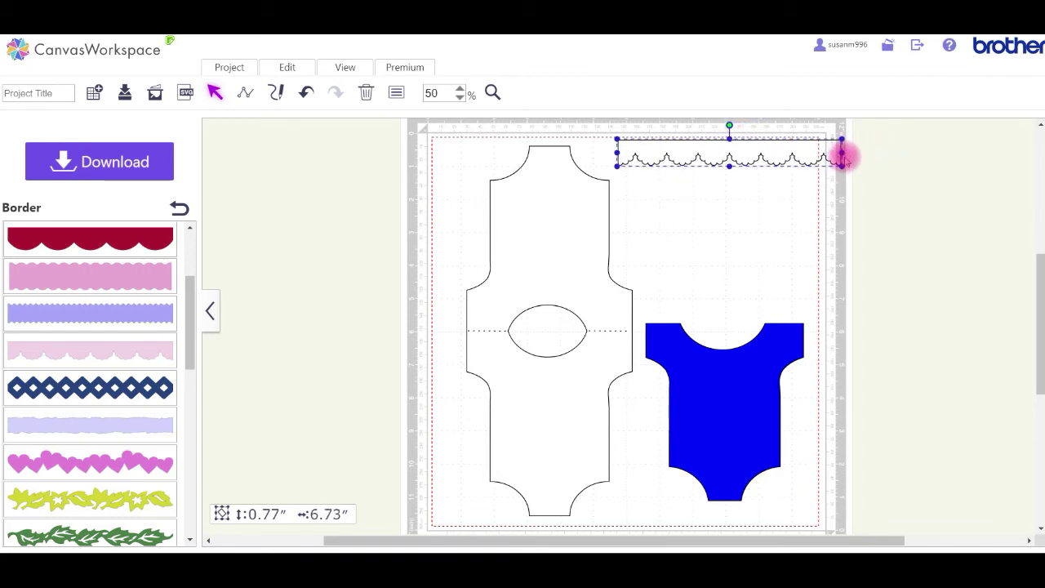
pyautogui.moveTo(729, 164); pyautogui.dragTo(729, 158)
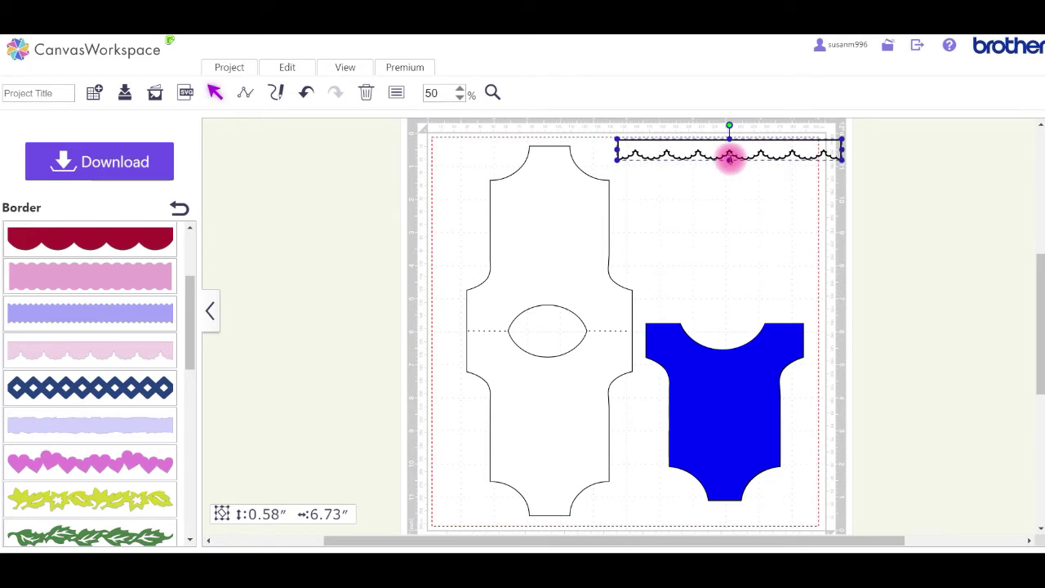
# Step: Rotate the lace border upright and place its straight side against the card's left sleeve edge
pyautogui.moveTo(728, 159); pyautogui.dragTo(762, 153)
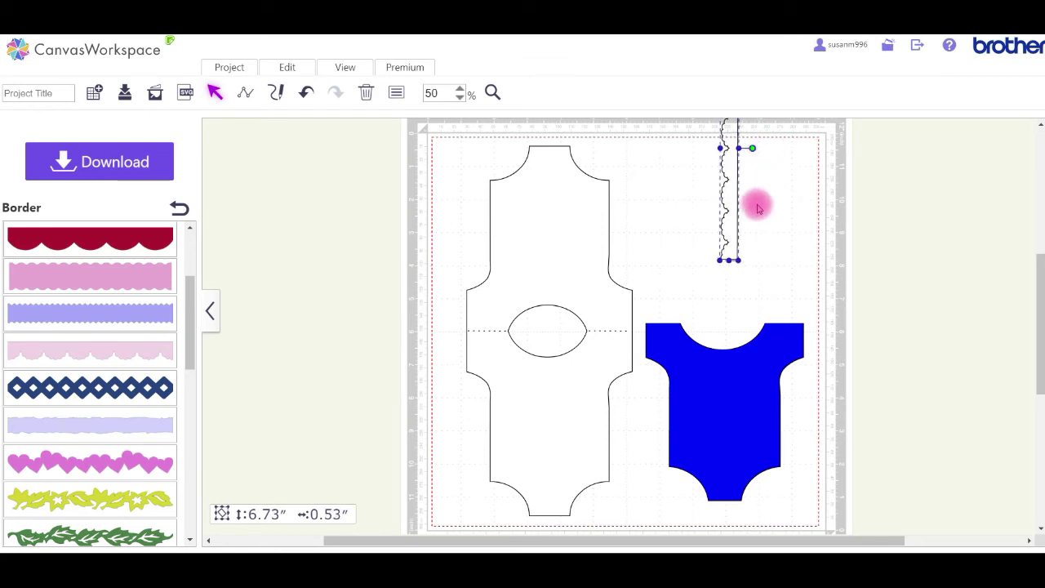
pyautogui.moveTo(729, 193); pyautogui.dragTo(457, 306)
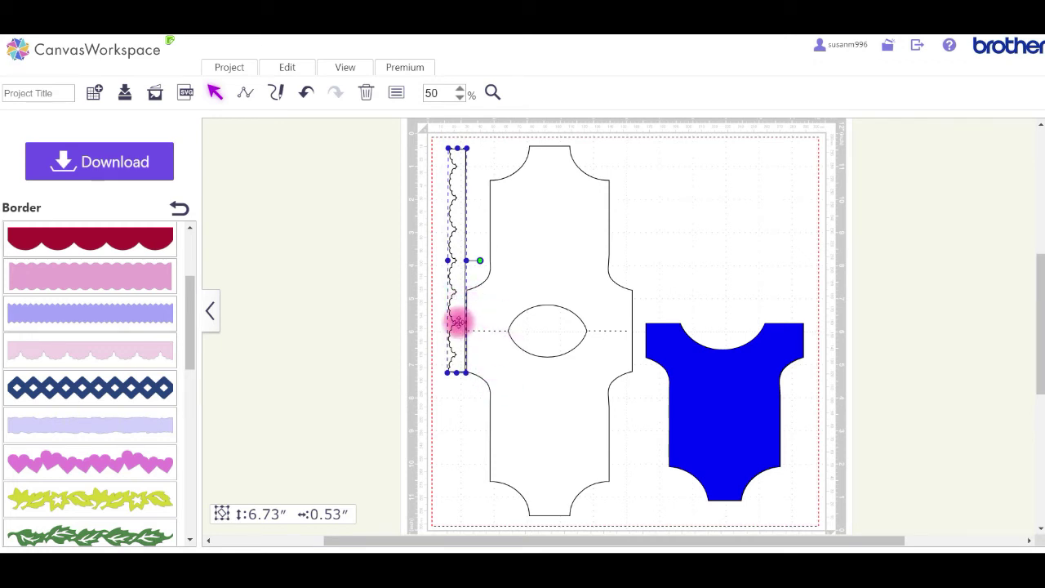
pyautogui.moveTo(457, 322); pyautogui.dragTo(454, 327)
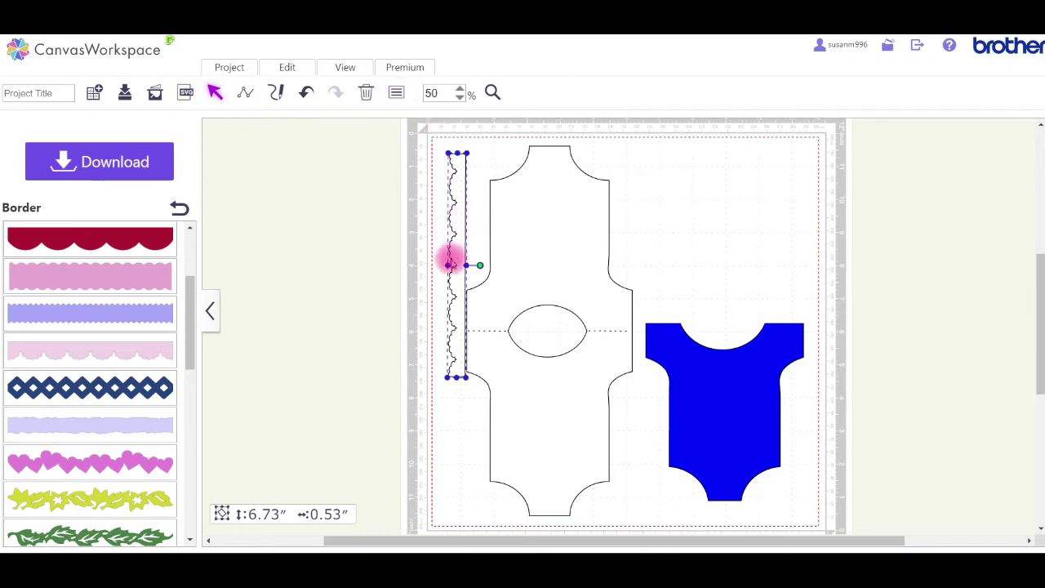
# Step: Resize the upright border to about 2.81 inches high and 0.32 inch wide, and move it just clear of the left sleeve
pyautogui.moveTo(447, 265); pyautogui.dragTo(455, 263)
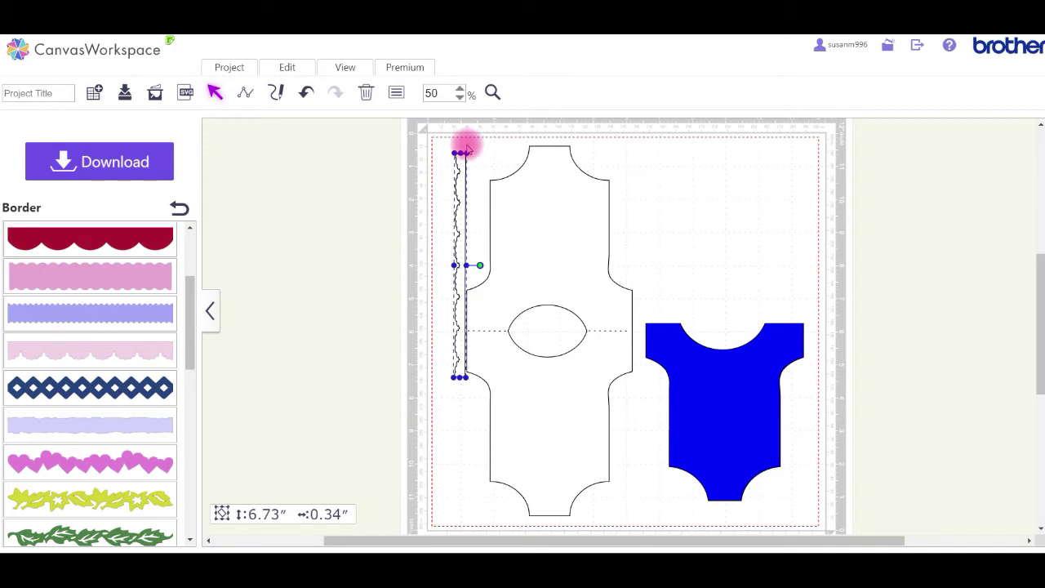
pyautogui.moveTo(460, 153); pyautogui.dragTo(450, 260)
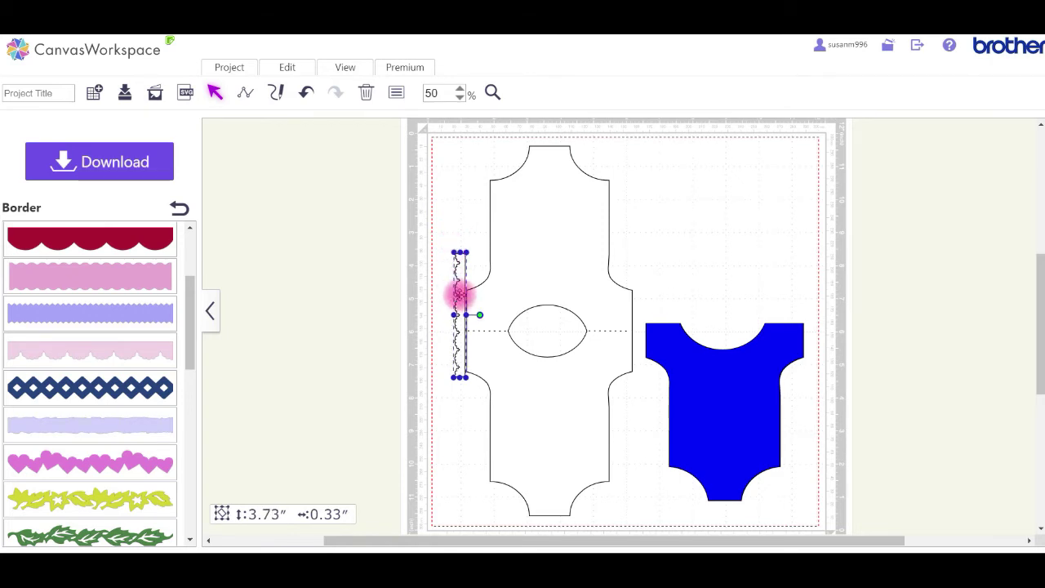
pyautogui.moveTo(459, 294); pyautogui.dragTo(458, 287)
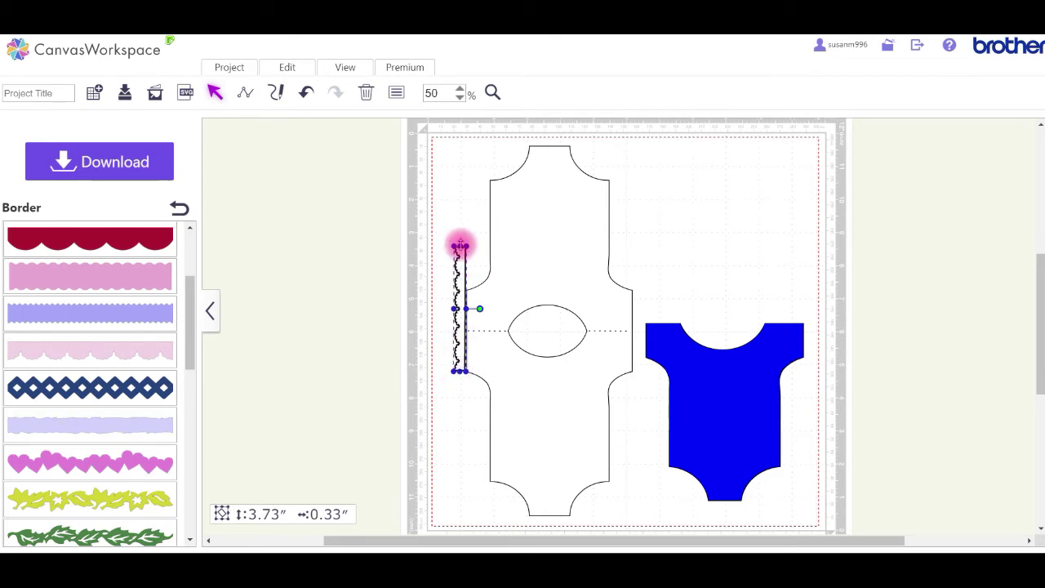
pyautogui.moveTo(460, 244); pyautogui.dragTo(465, 276)
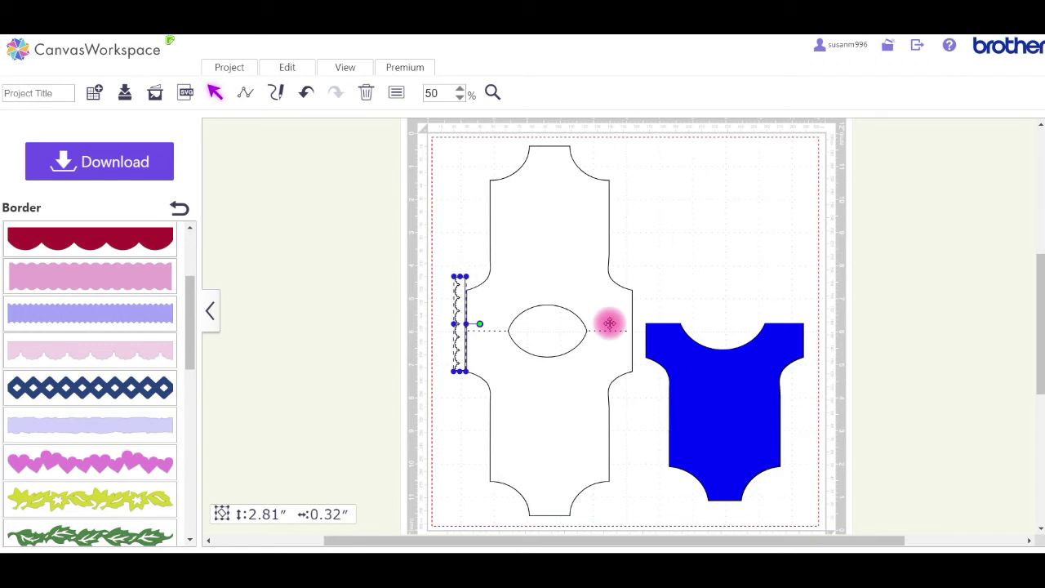
pyautogui.moveTo(458, 304); pyautogui.dragTo(441, 304)
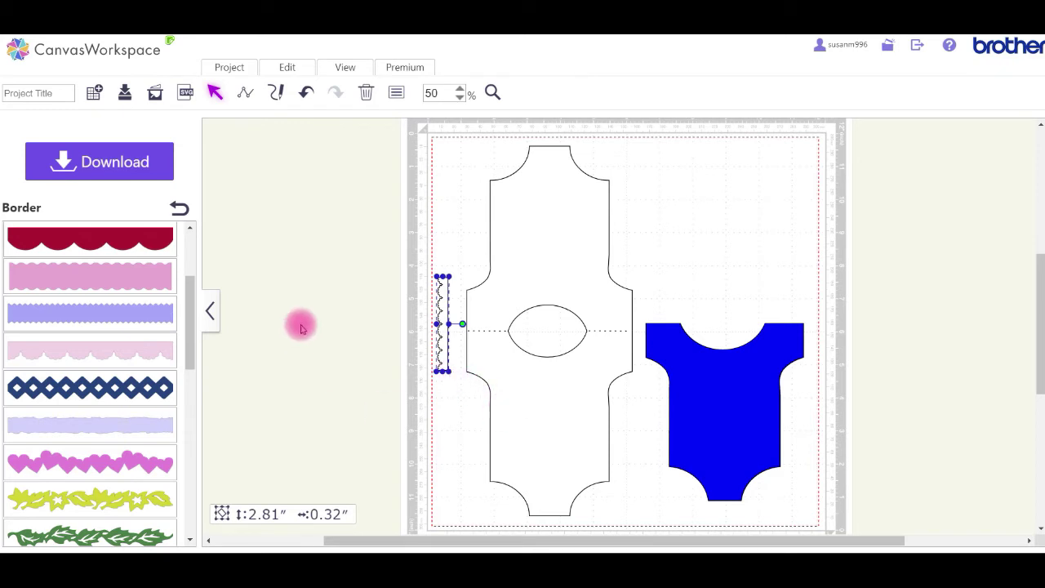
# Step: Insert a plain square, narrow it to about 1.65 inches wide, and place it over the border's upper part with its base at the fold line
pyautogui.click(179, 209)
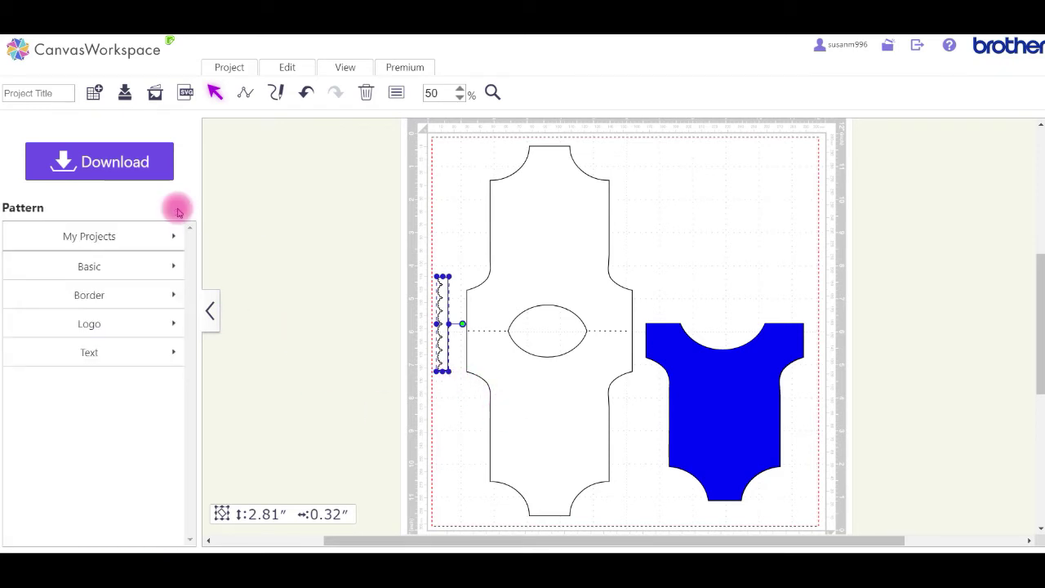
pyautogui.click(124, 267)
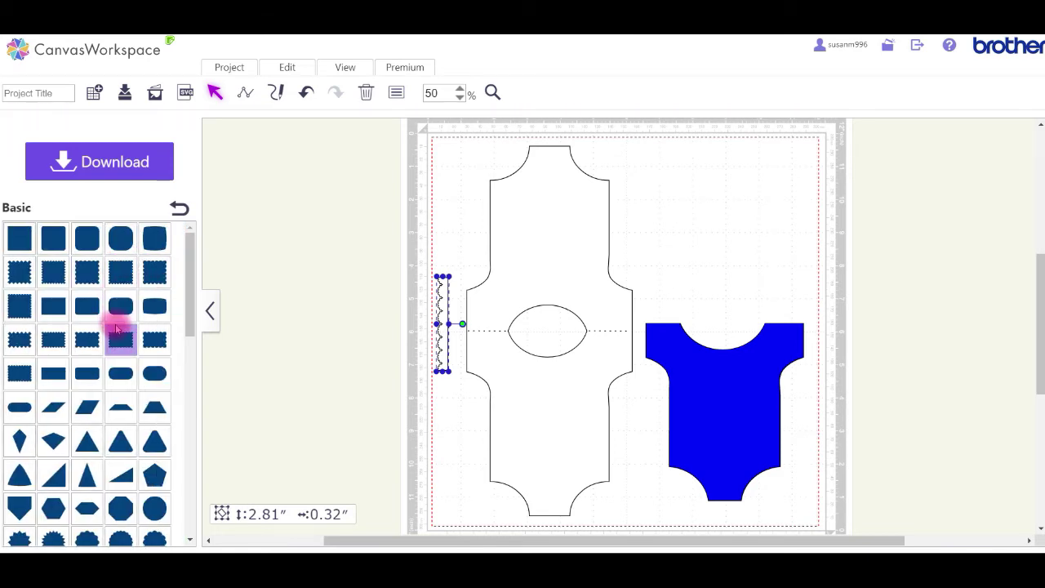
pyautogui.click(20, 238)
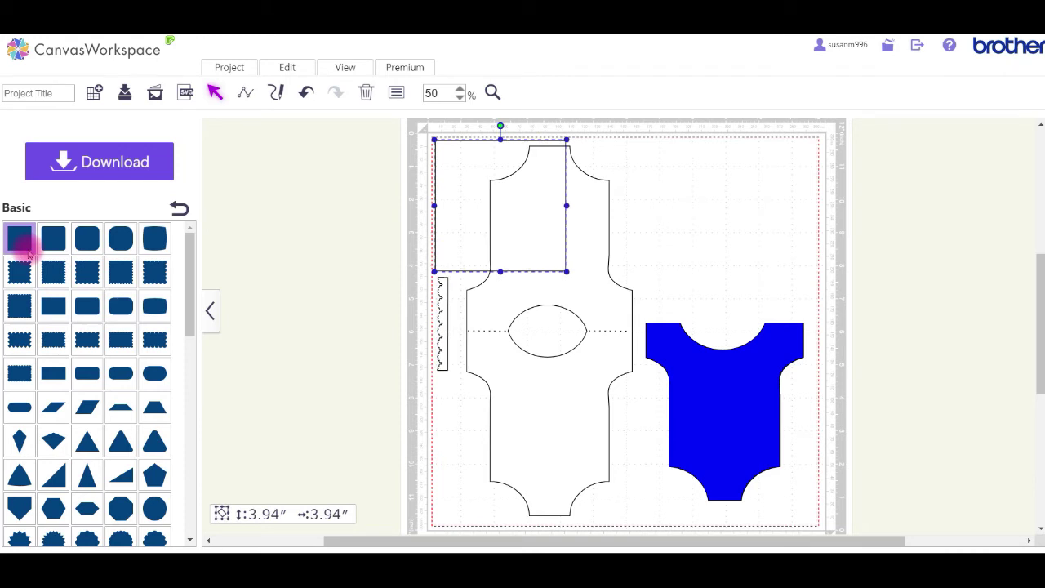
pyautogui.moveTo(454, 180); pyautogui.dragTo(295, 201)
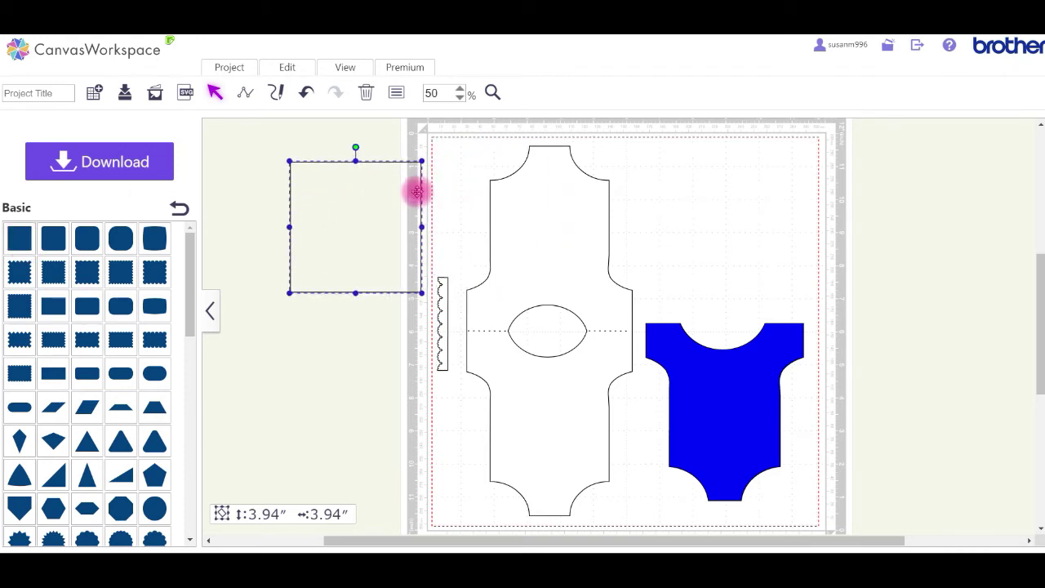
pyautogui.moveTo(421, 227); pyautogui.dragTo(426, 265)
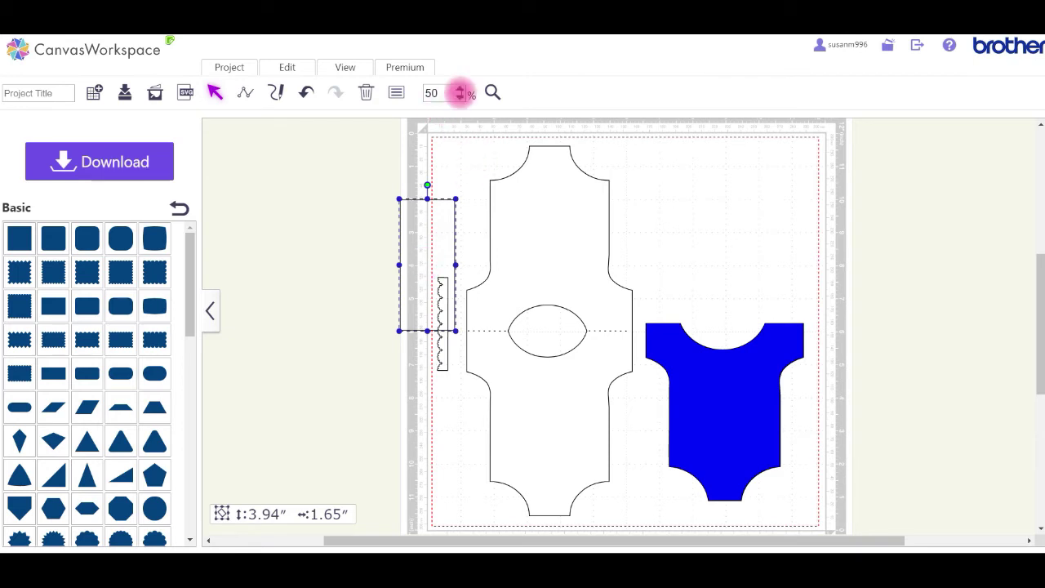
# Step: Divide the border where the rectangle overlaps it and move the lower piece, about 1.22 inches high, onto the lower right sleeve edge
pyautogui.click(463, 91)
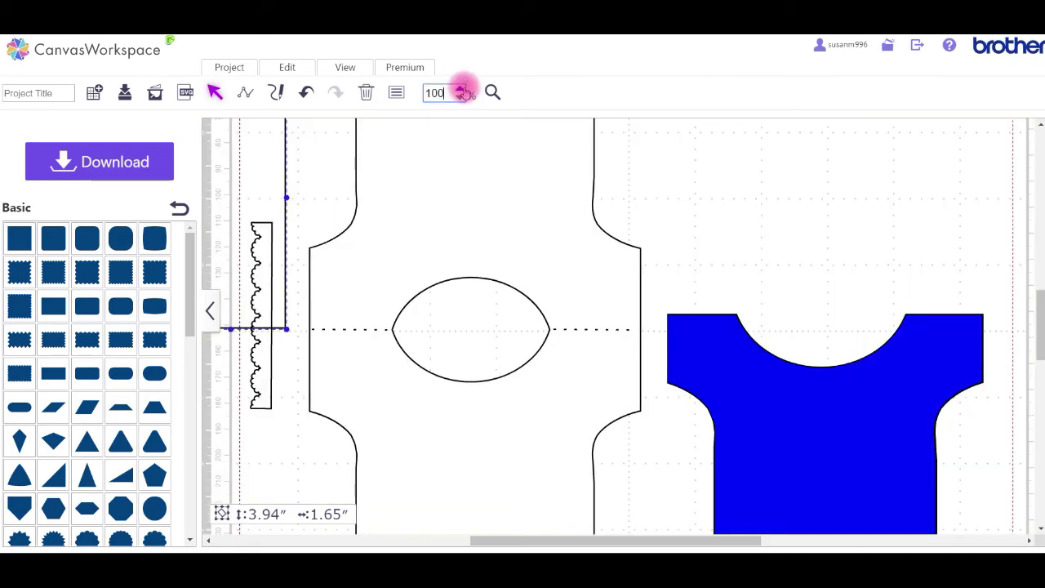
pyautogui.moveTo(484, 540); pyautogui.dragTo(457, 540)
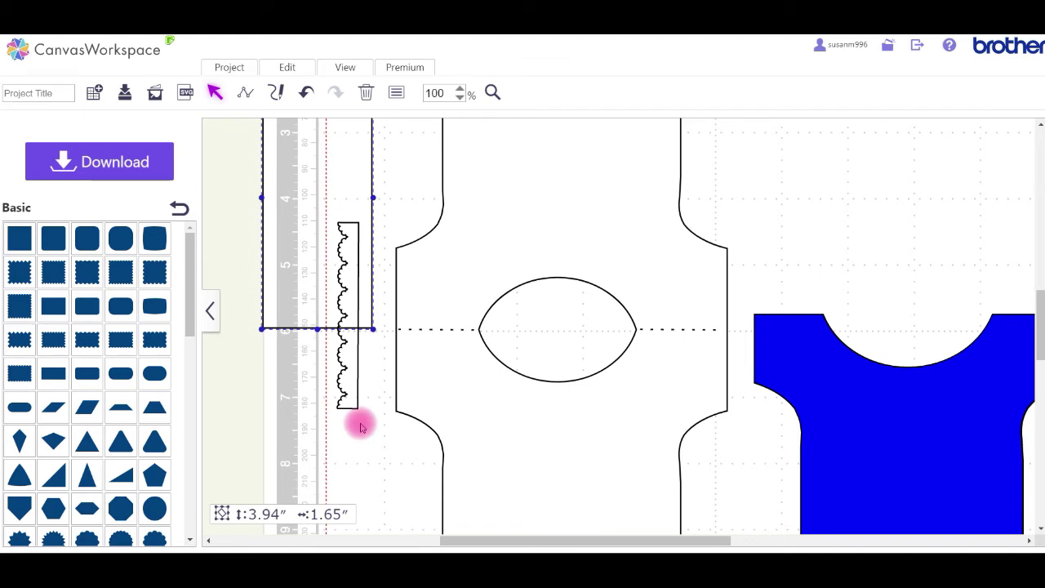
pyautogui.moveTo(360, 426); pyautogui.dragTo(316, 255)
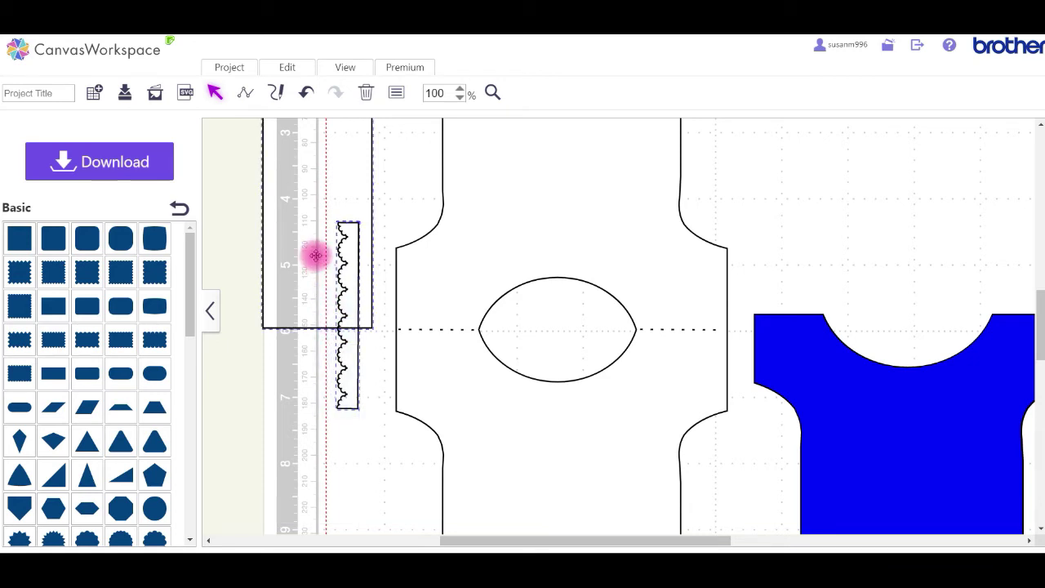
pyautogui.click(287, 72)
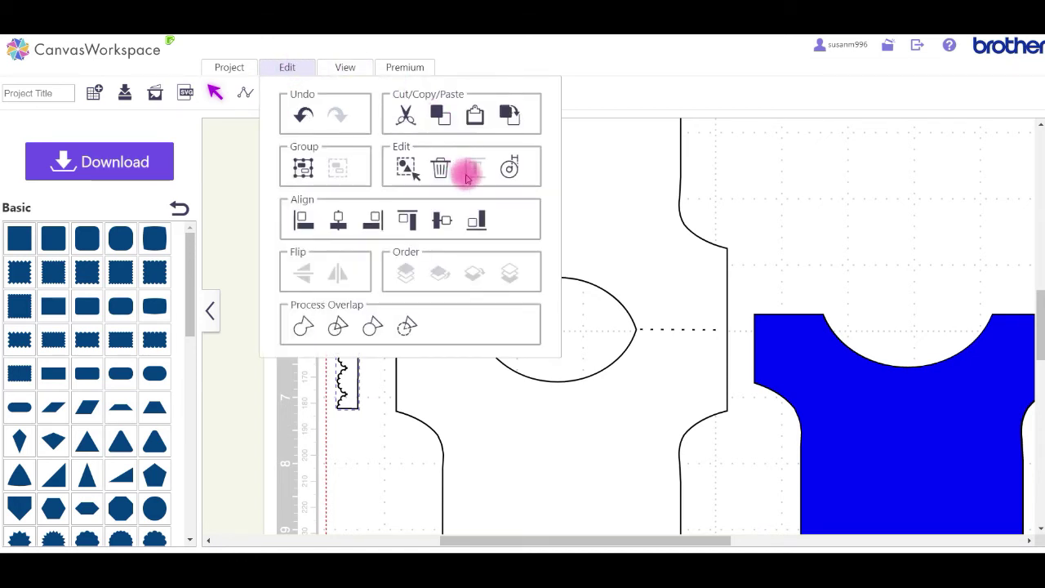
pyautogui.click(408, 326)
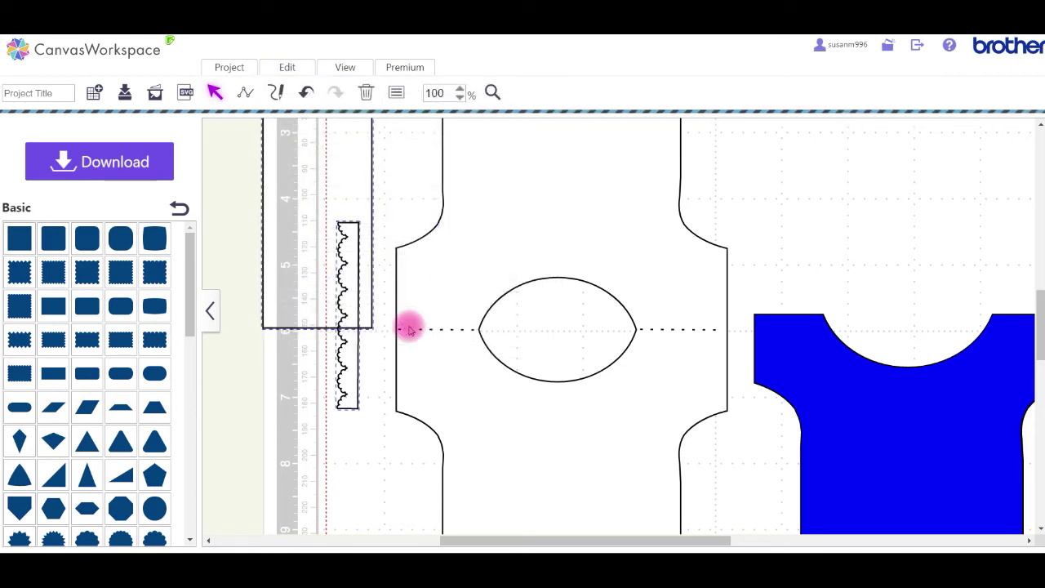
pyautogui.moveTo(345, 362)
pyautogui.mouseDown()
pyautogui.moveTo(405, 369)
pyautogui.moveTo(531, 359)
pyautogui.moveTo(693, 377)
pyautogui.moveTo(716, 364)
pyautogui.mouseUp()
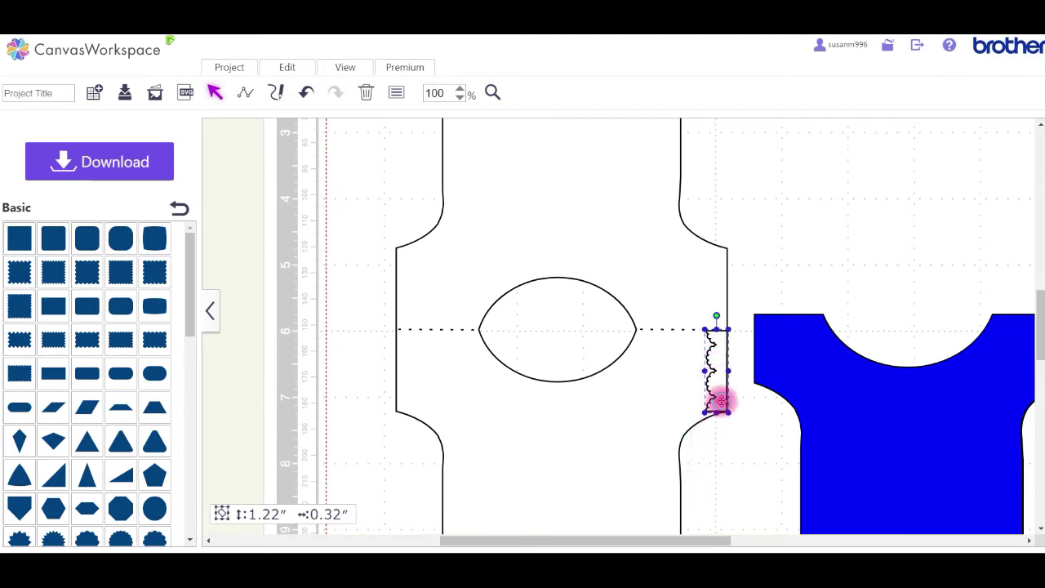
pyautogui.doubleClick(719, 400)
pyautogui.click(705, 416)
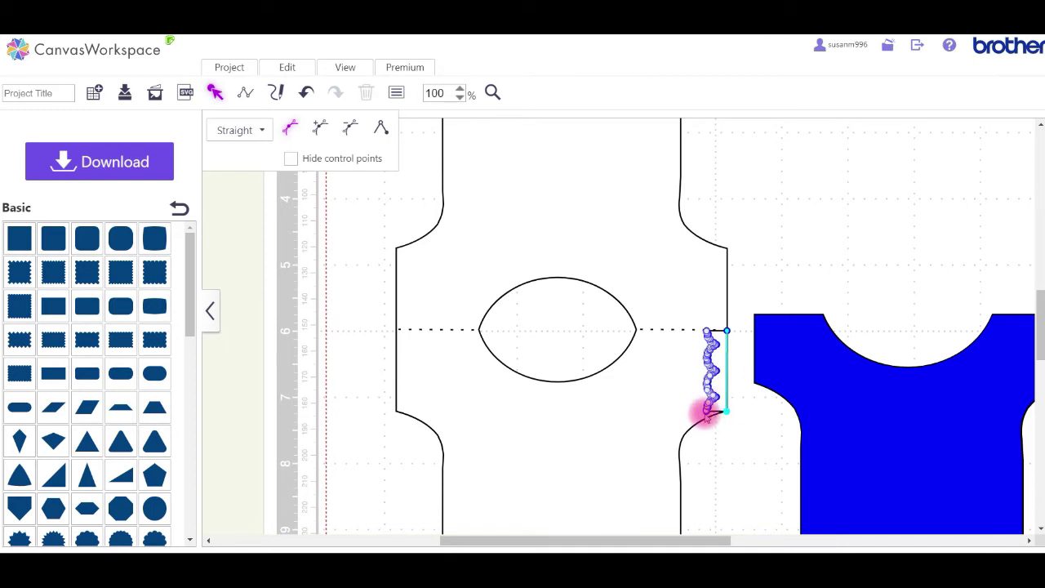
pyautogui.click(705, 415)
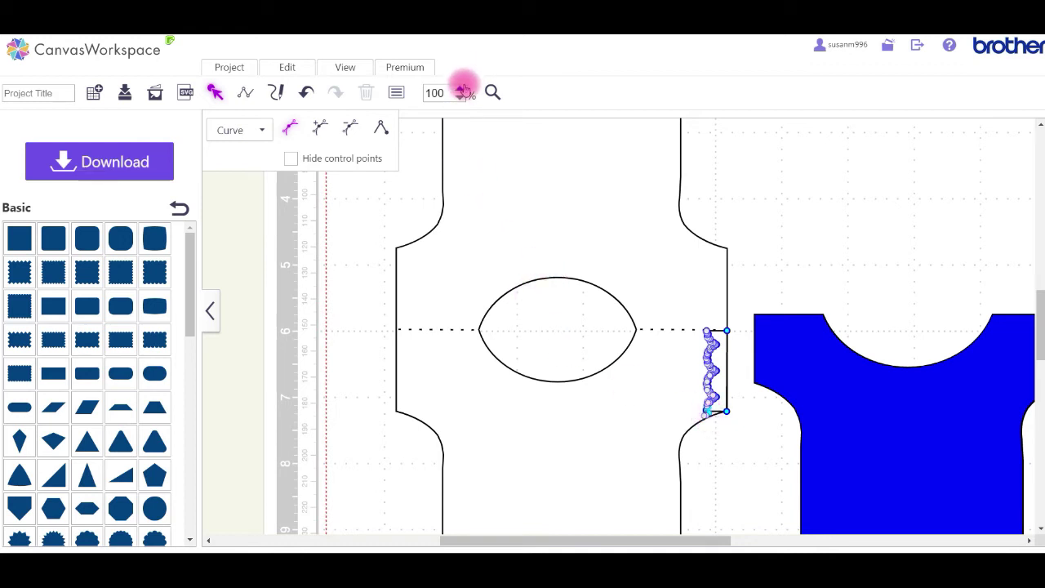
pyautogui.click(493, 91)
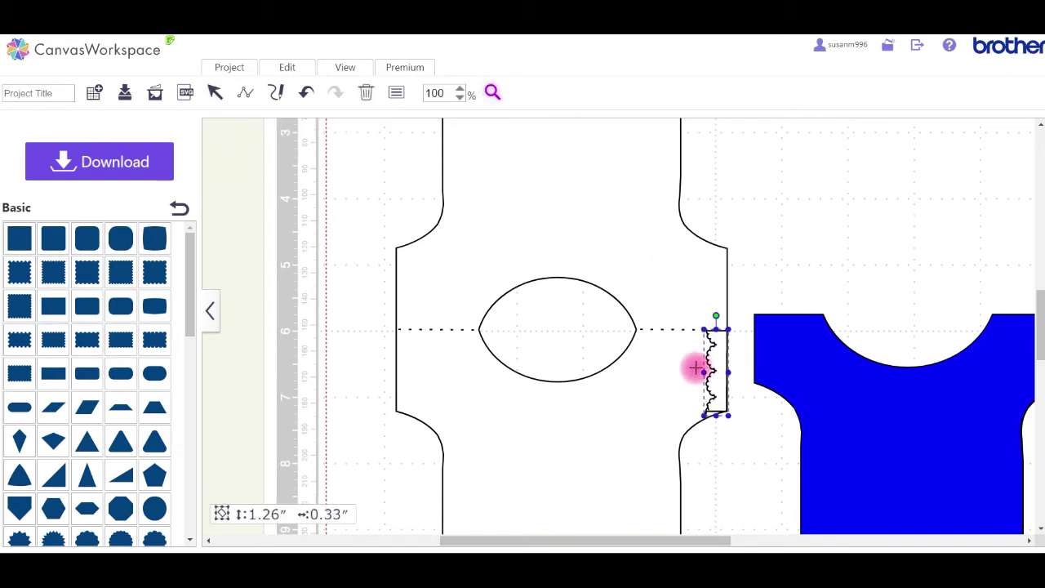
pyautogui.click(716, 386)
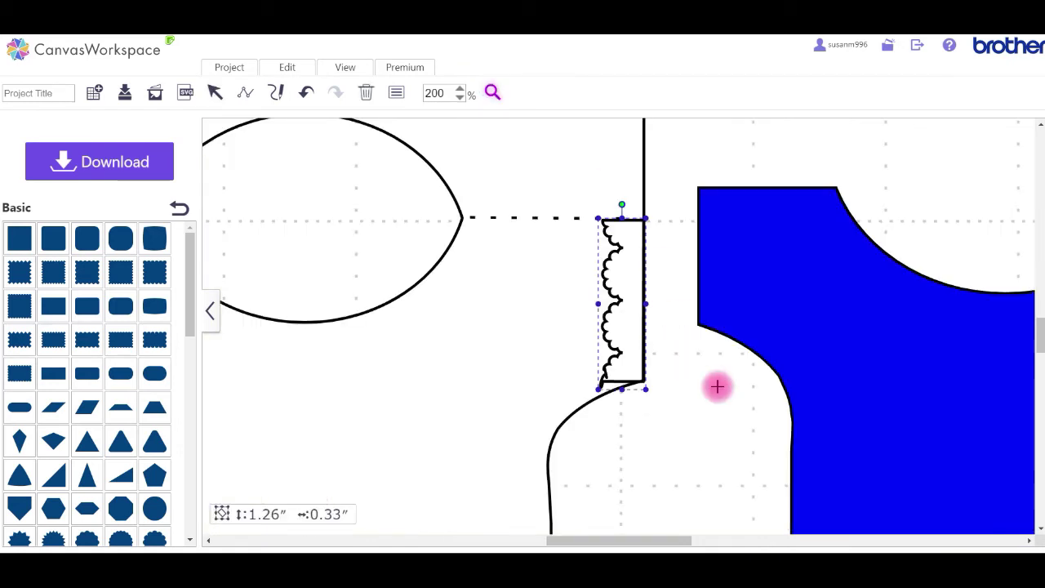
pyautogui.click(619, 346)
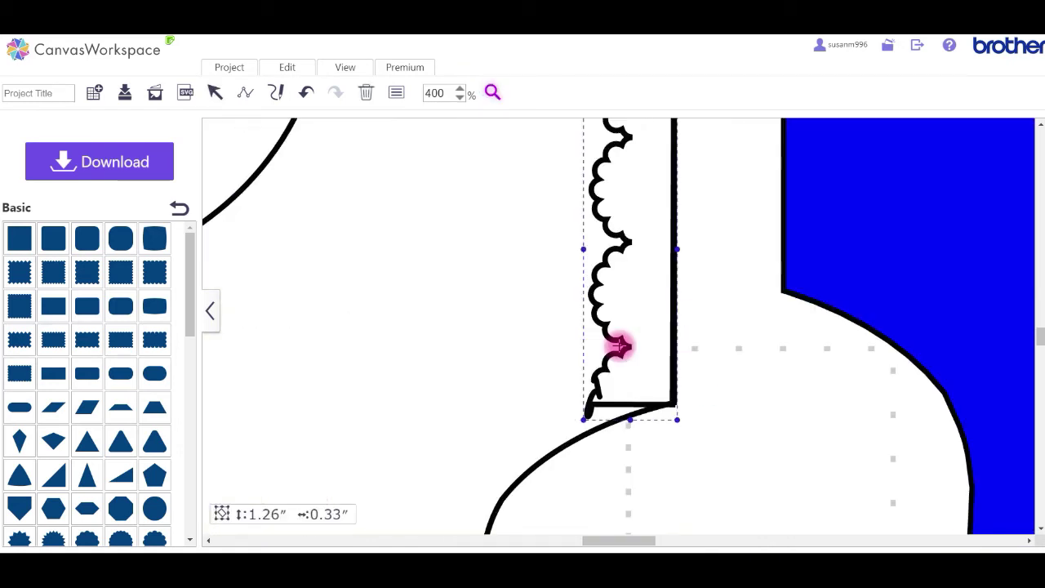
pyautogui.click(619, 346)
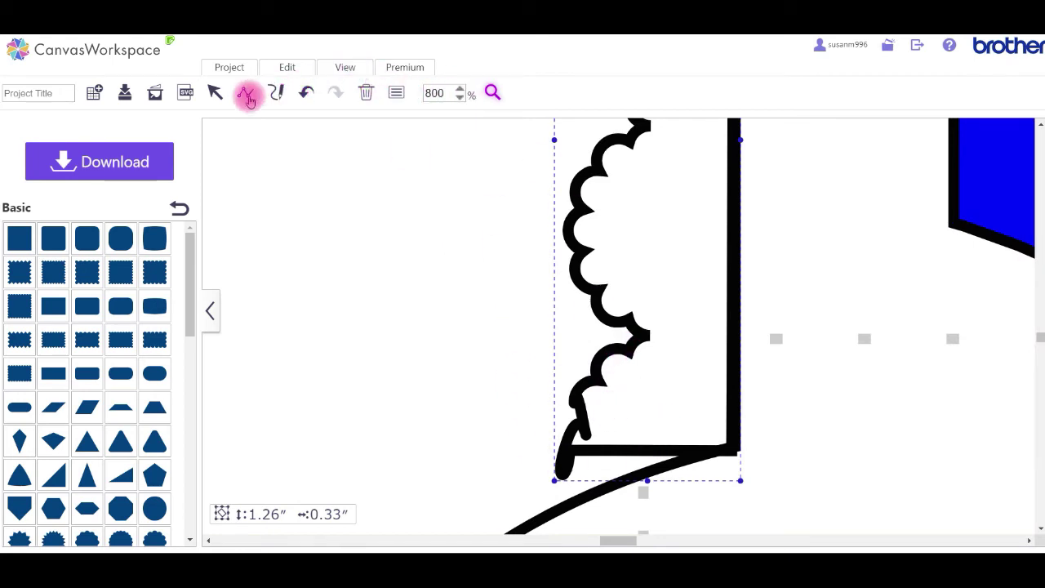
pyautogui.click(216, 90)
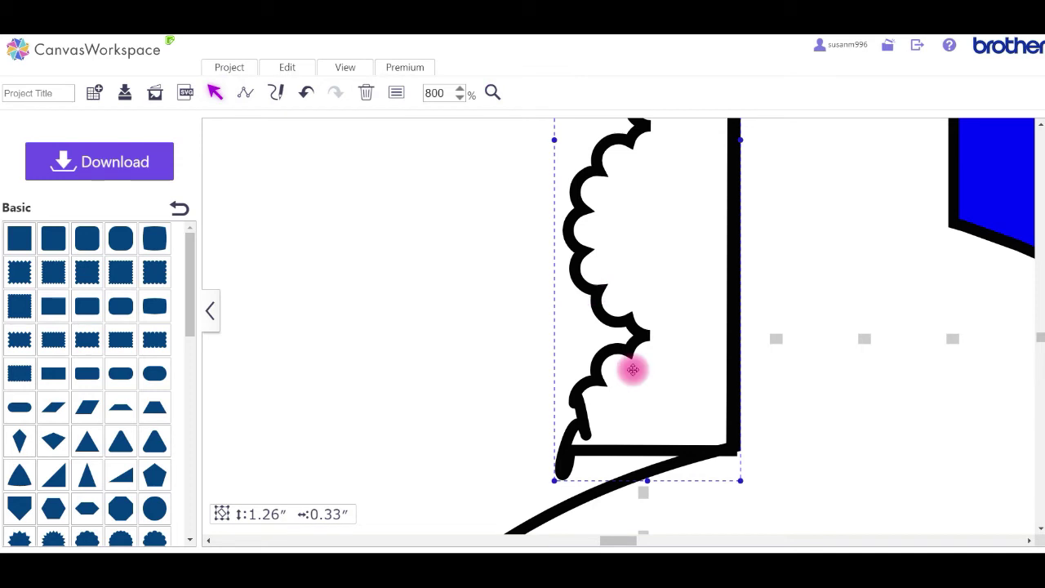
pyautogui.click(304, 98)
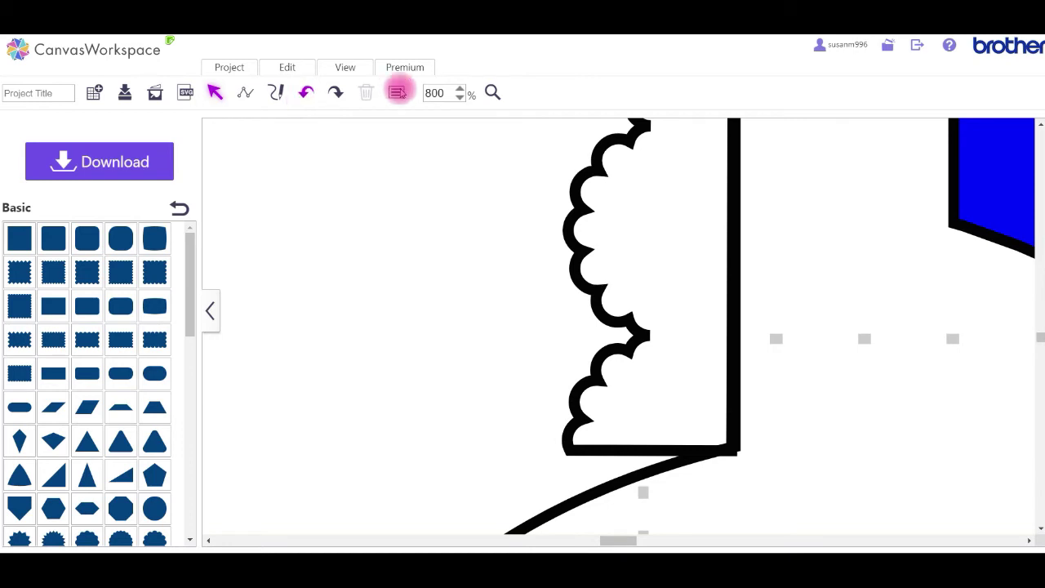
# Step: Reshape the border's lower end by moving its left corner point down onto the card's underarm curve and its right point onto the sleeve corner
pyautogui.click(589, 451)
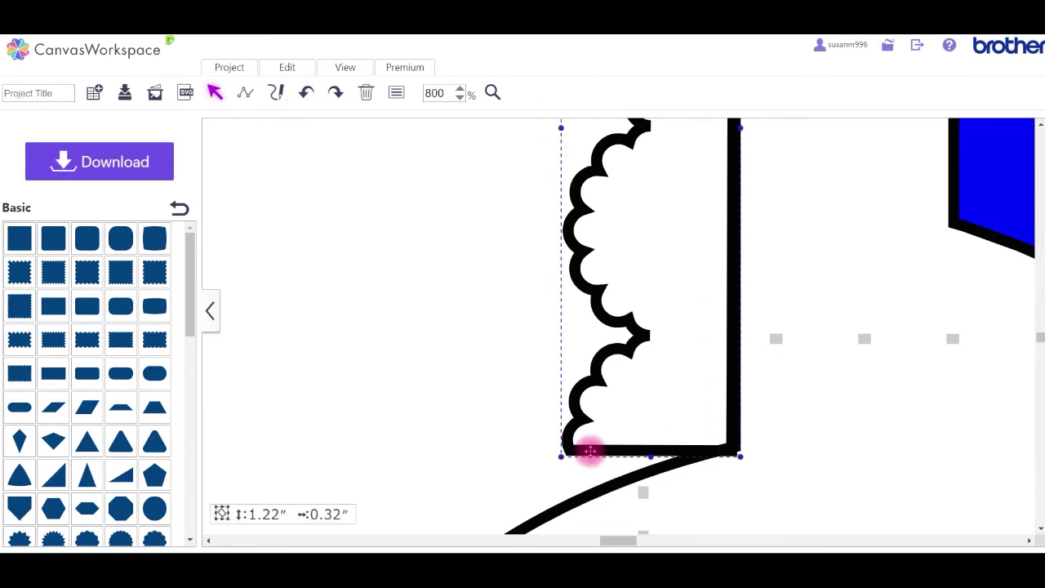
pyautogui.doubleClick(589, 451)
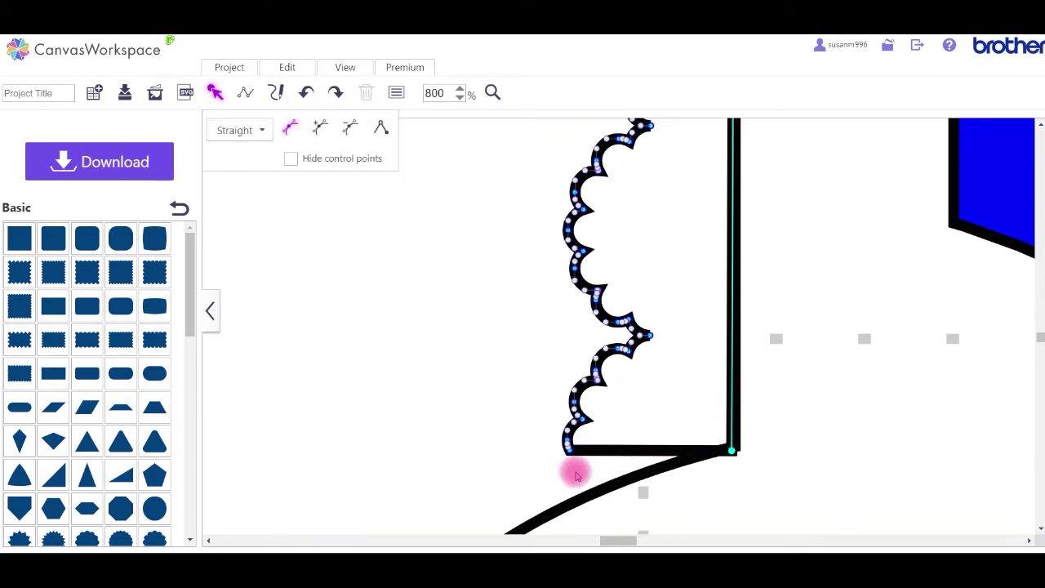
pyautogui.moveTo(569, 453); pyautogui.dragTo(575, 496)
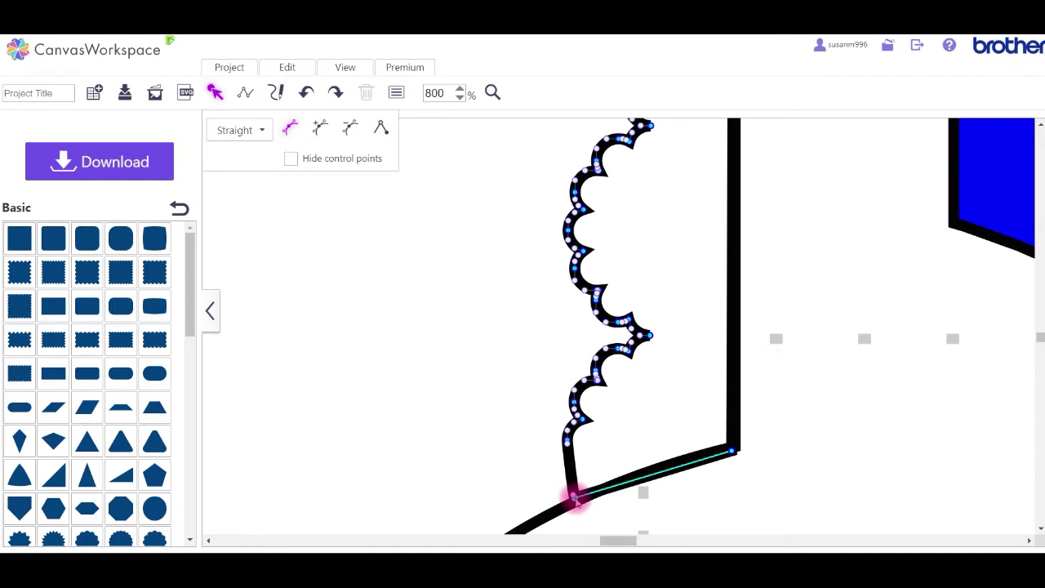
pyautogui.click(574, 498)
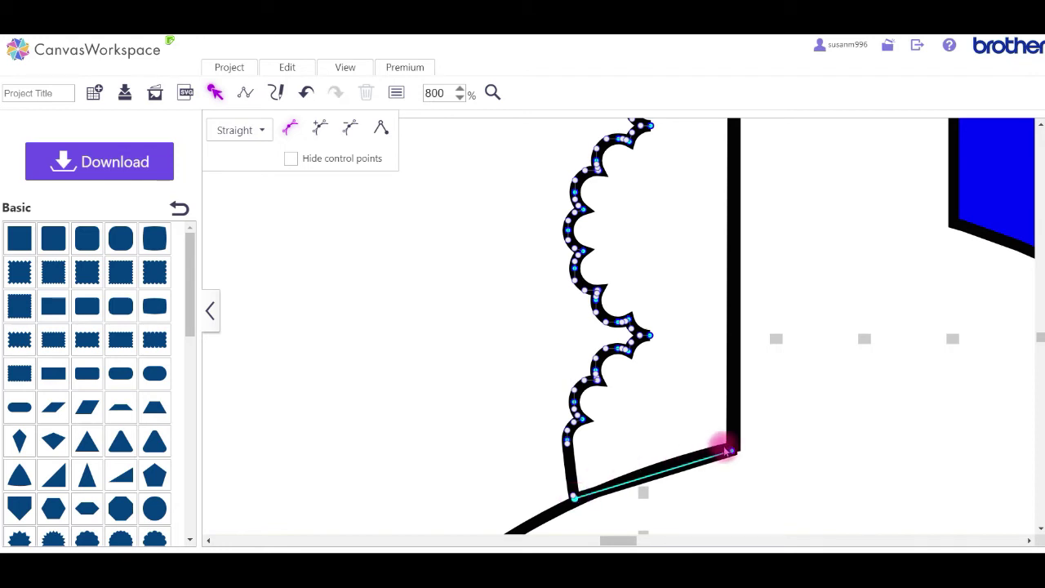
pyautogui.click(734, 452)
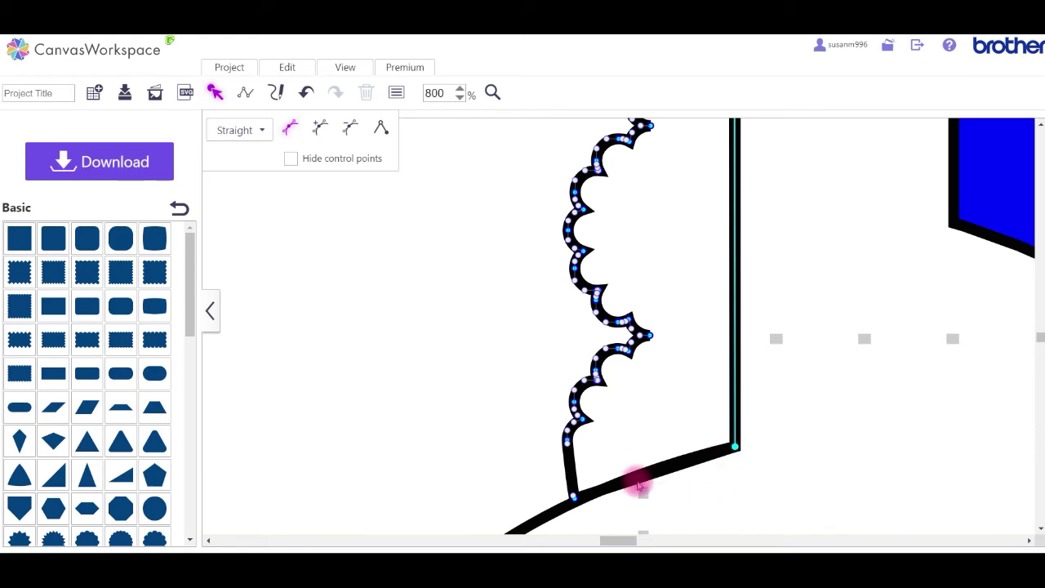
# Step: Adjust the curve handles of the border's lowest scallop so its edge runs down to the underarm curve
pyautogui.click(567, 447)
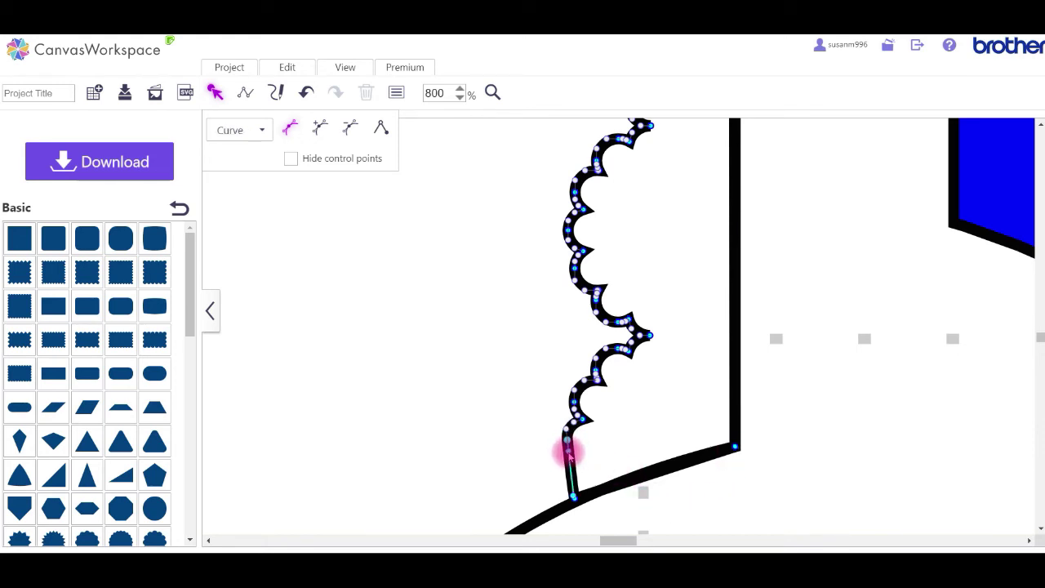
pyautogui.moveTo(569, 454); pyautogui.dragTo(573, 460)
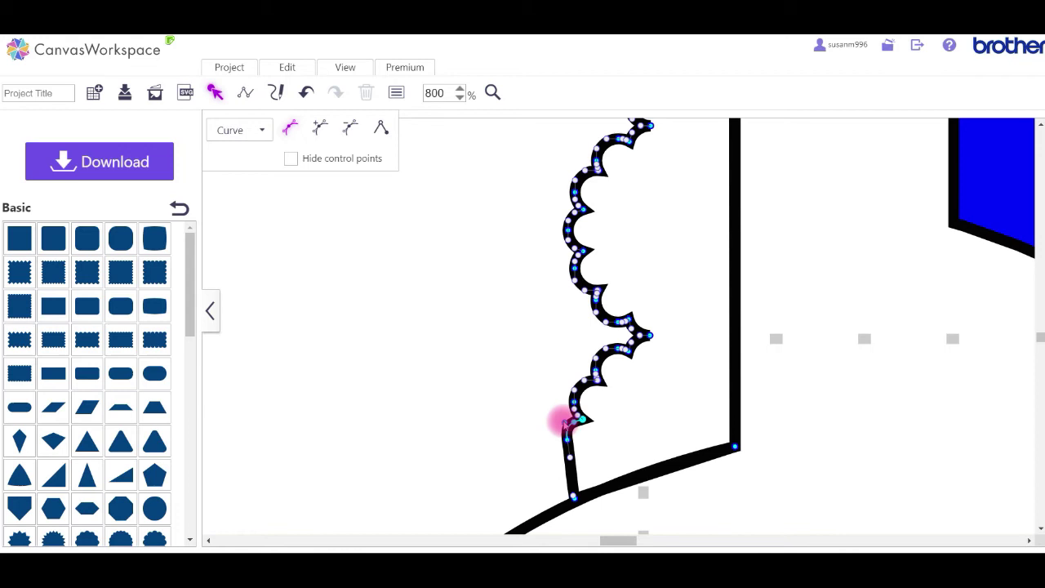
pyautogui.click(564, 422)
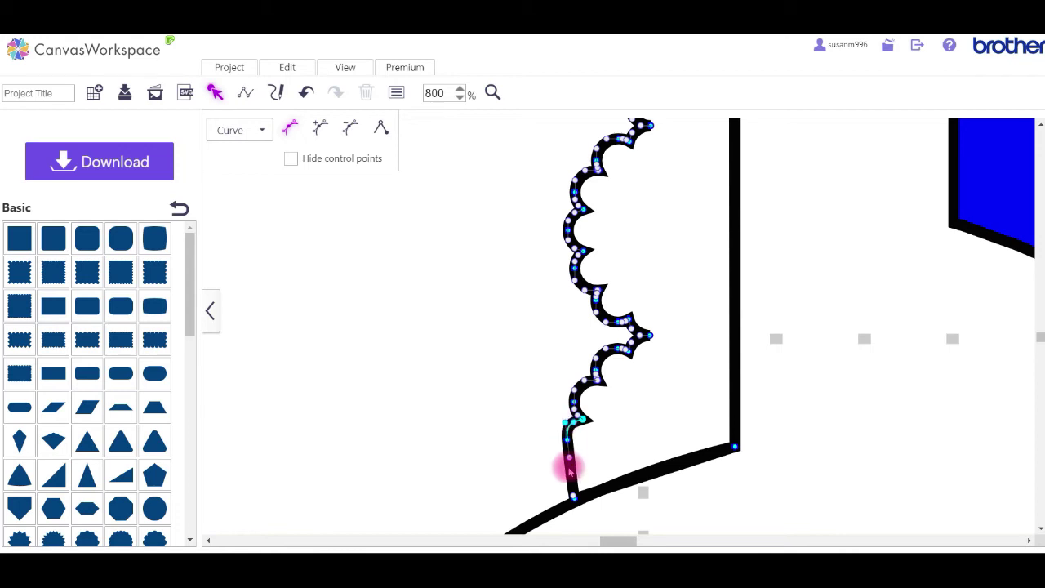
pyautogui.click(735, 447)
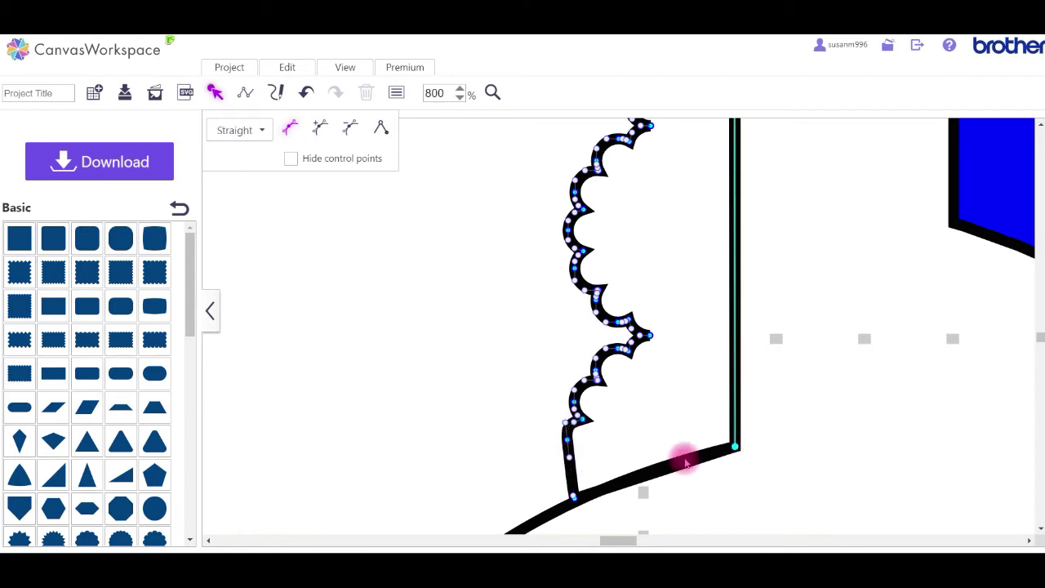
# Step: Move the reshaped border slightly outward and down from the right sleeve edge and duplicate it
pyautogui.click(460, 98)
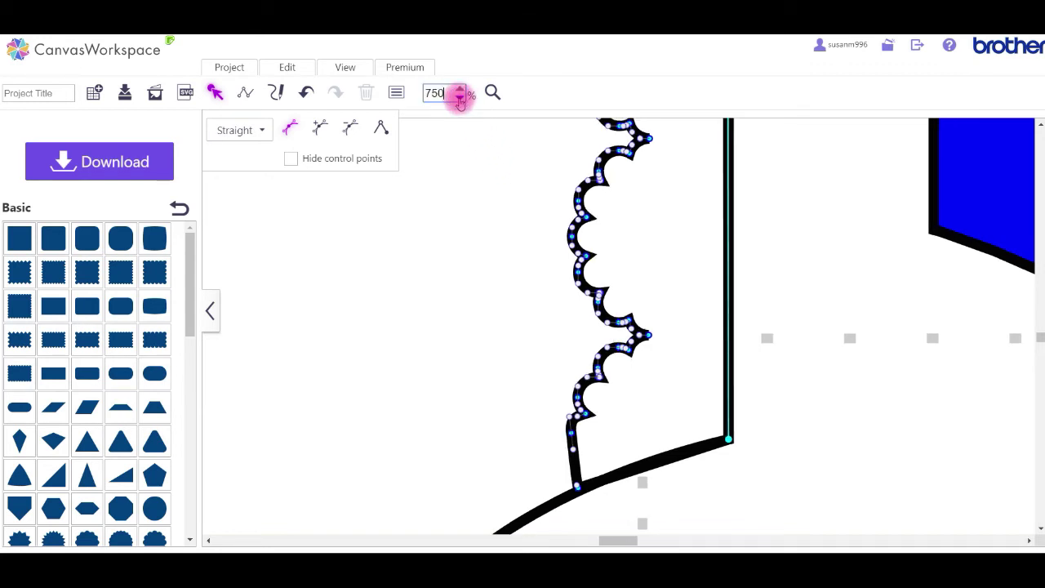
pyautogui.click(460, 98)
pyautogui.click(460, 98)
pyautogui.click(460, 98)
pyautogui.click(460, 98)
pyautogui.click(460, 98)
pyautogui.click(459, 98)
pyautogui.click(460, 98)
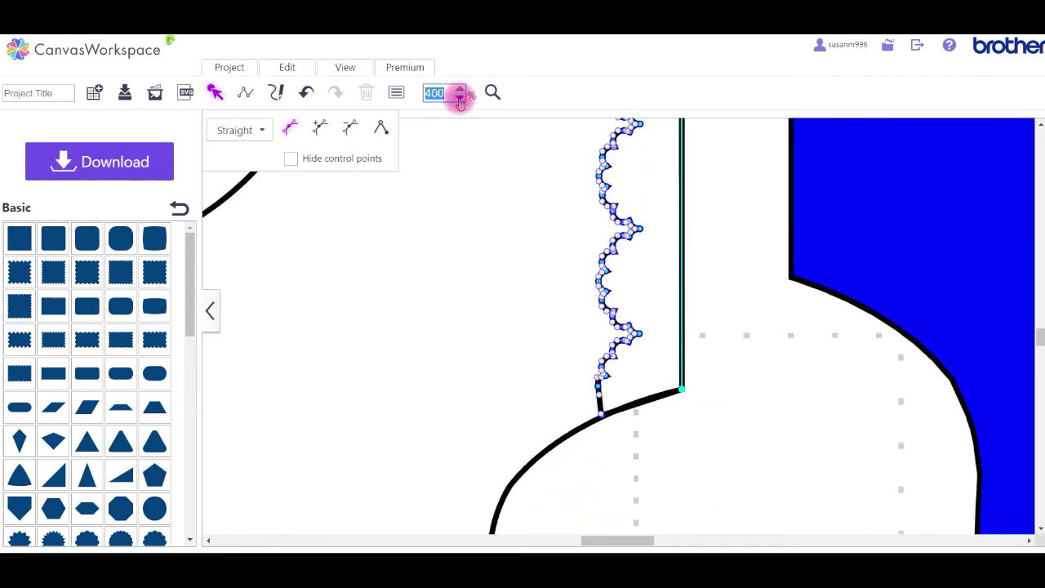
pyautogui.click(460, 98)
pyautogui.click(460, 97)
pyautogui.click(460, 98)
pyautogui.click(459, 98)
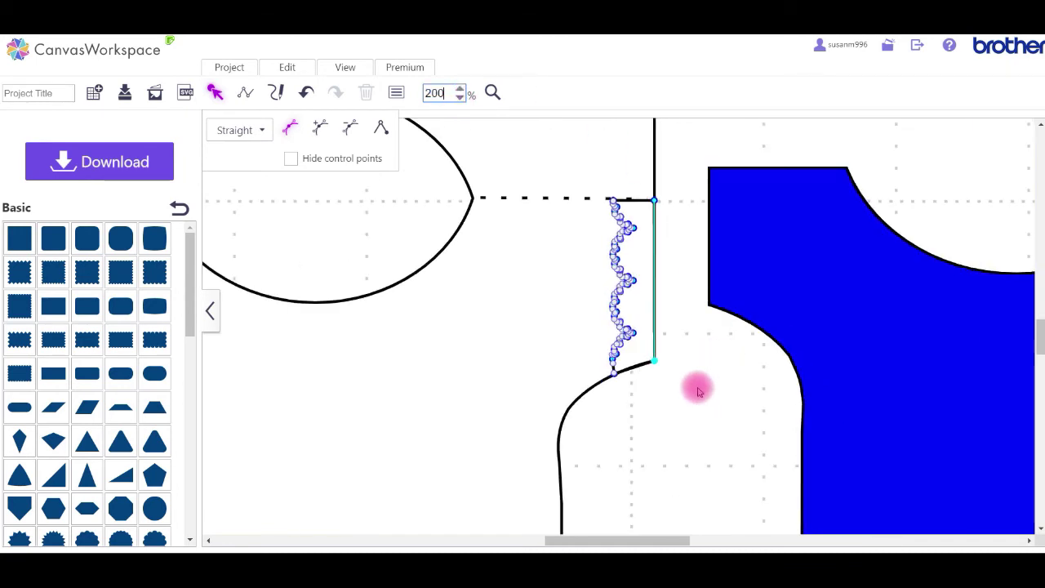
pyautogui.click(214, 92)
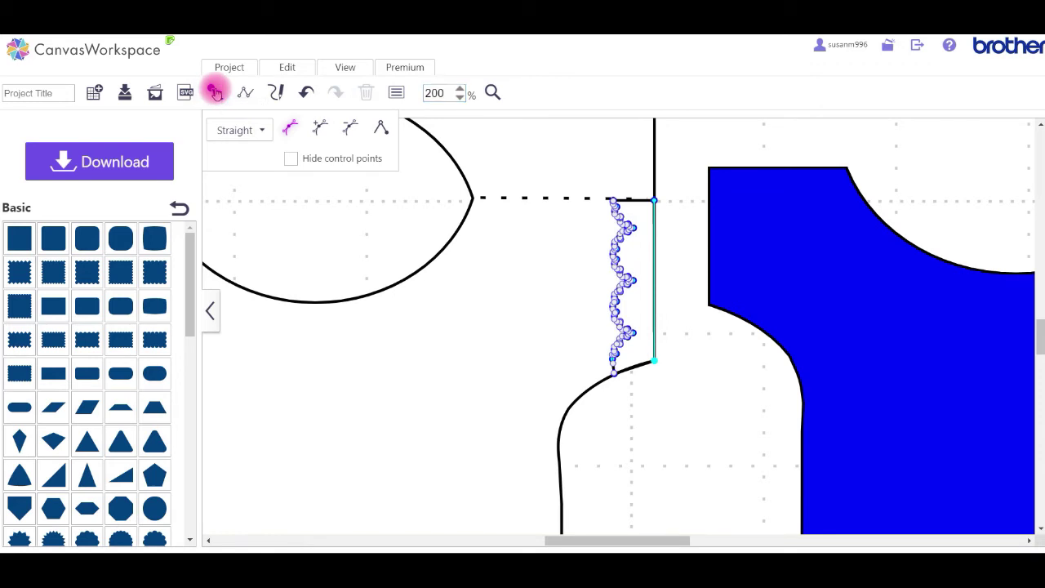
pyautogui.click(634, 304)
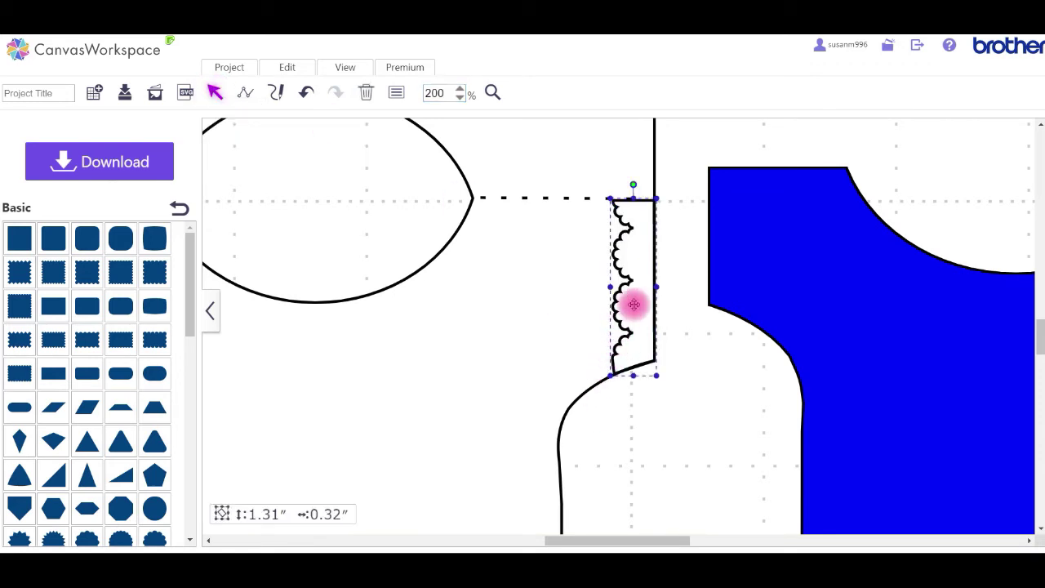
pyautogui.moveTo(633, 304); pyautogui.dragTo(670, 330)
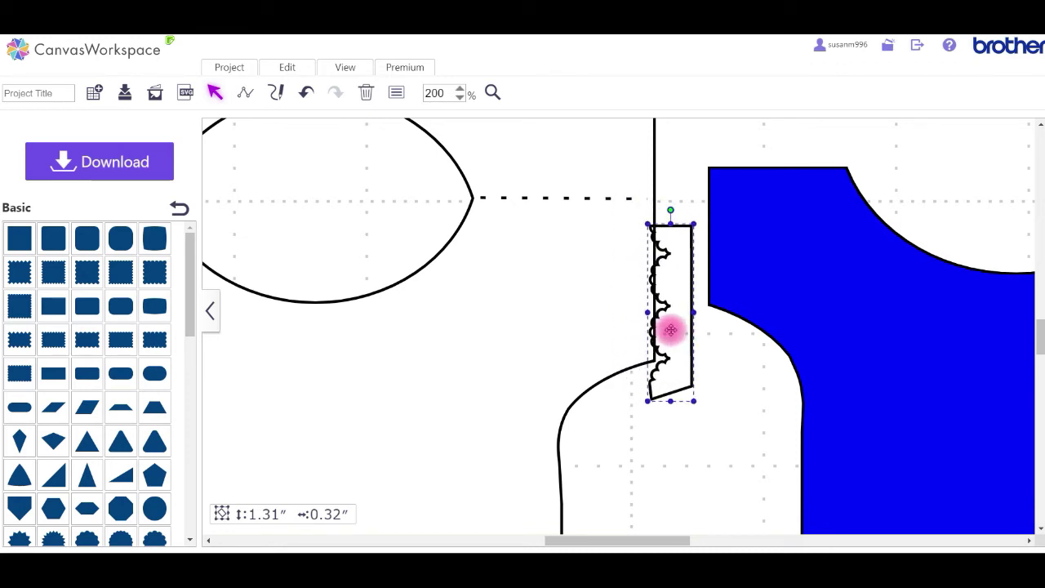
pyautogui.hotkey('ctrl', 'd')
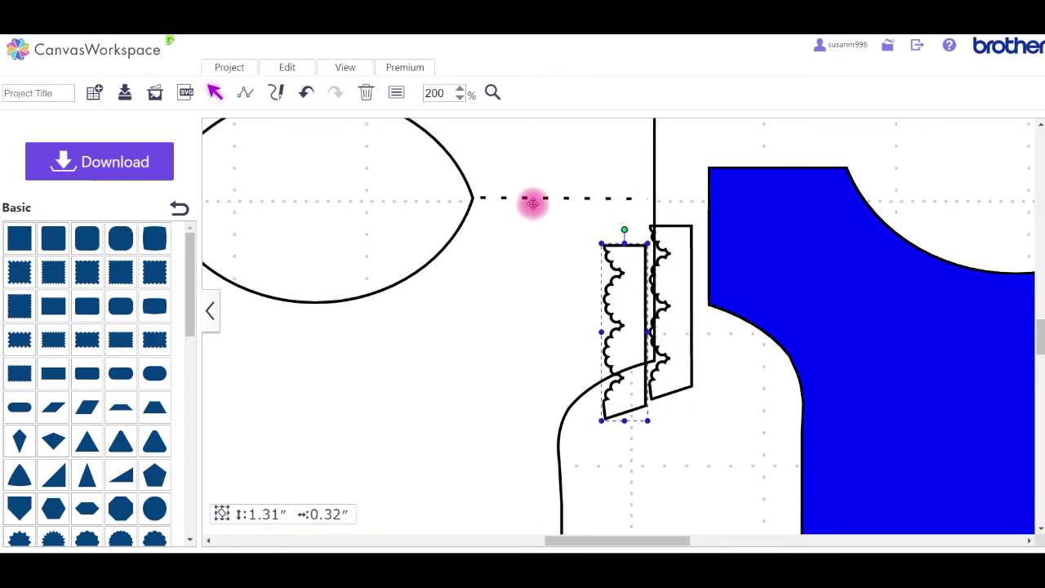
# Step: Flip the copy horizontally and fit the two borders against the lower left and right sleeve edges, just below the fold line
pyautogui.click(461, 98)
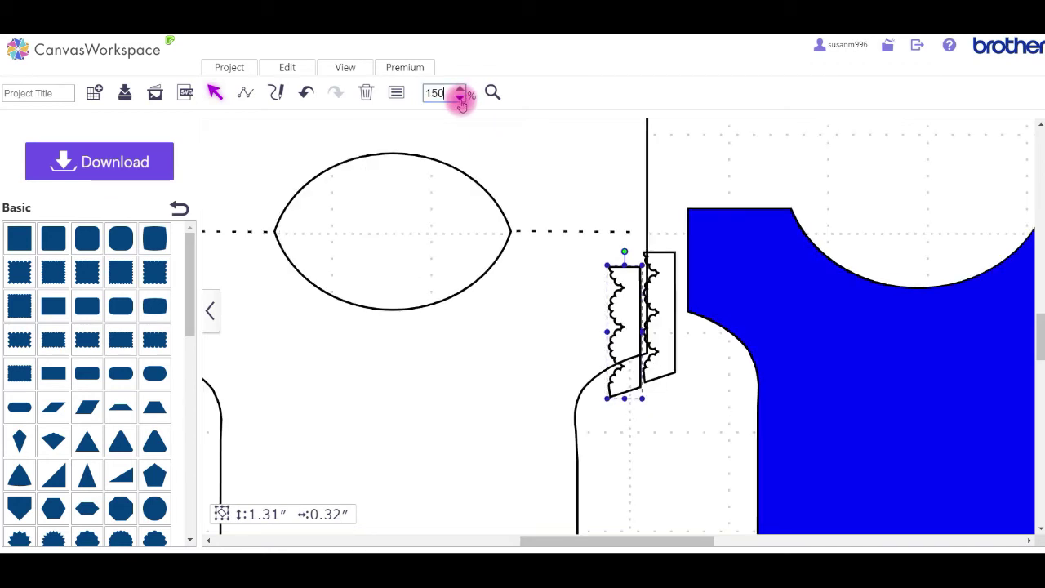
pyautogui.click(460, 98)
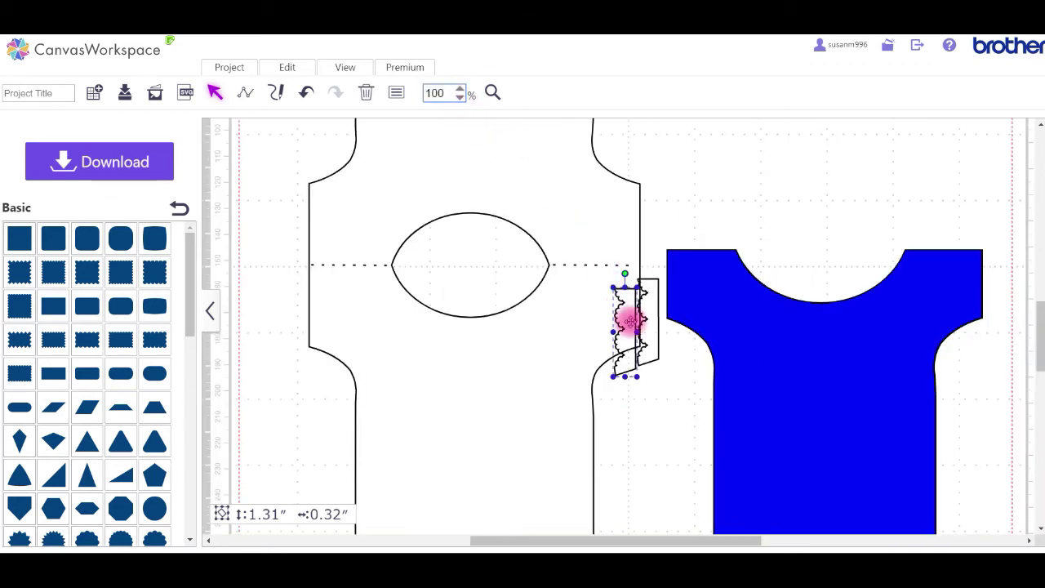
pyautogui.moveTo(626, 321); pyautogui.dragTo(312, 311)
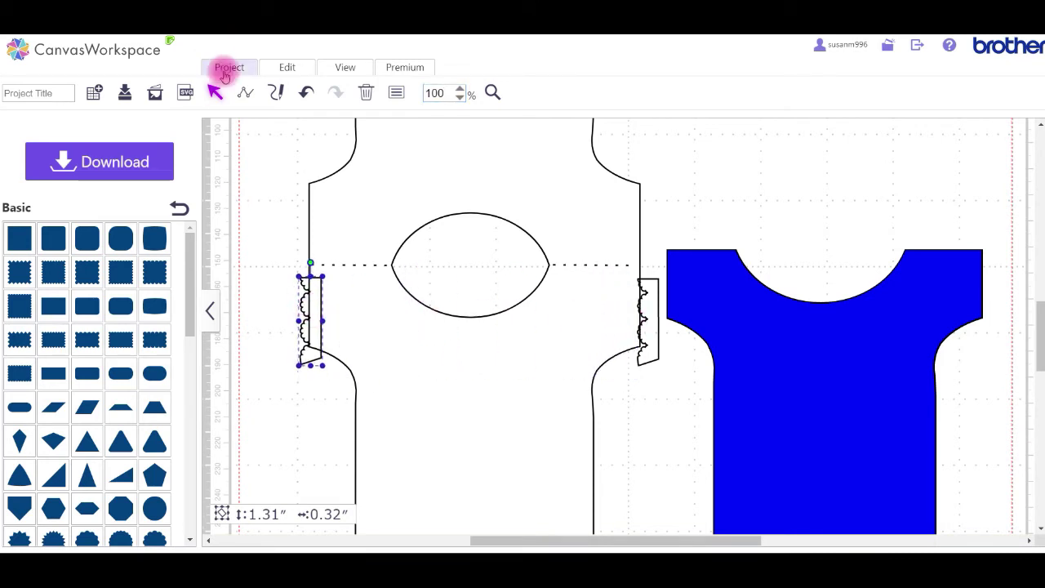
pyautogui.click(288, 67)
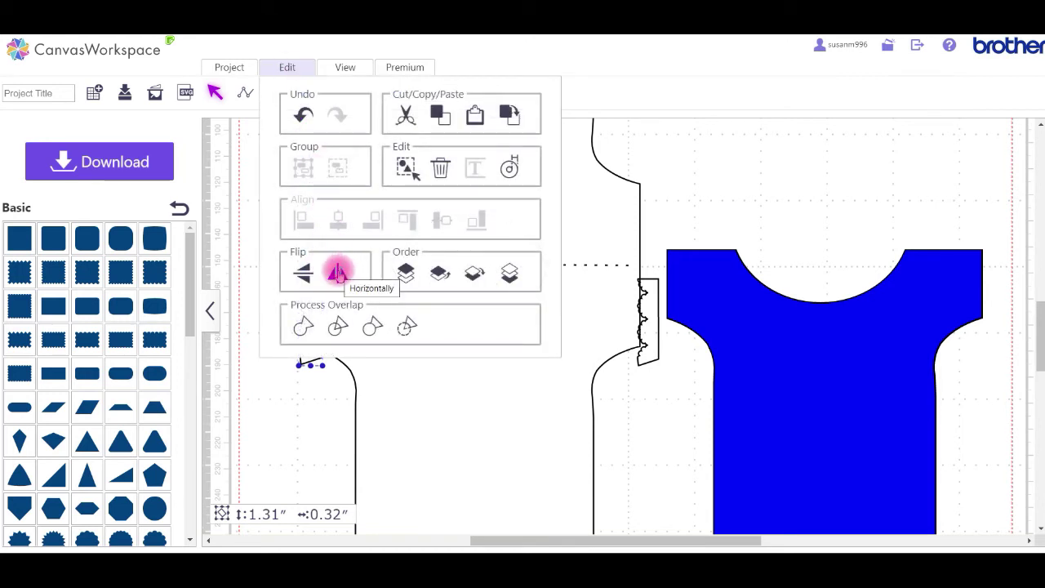
pyautogui.click(337, 271)
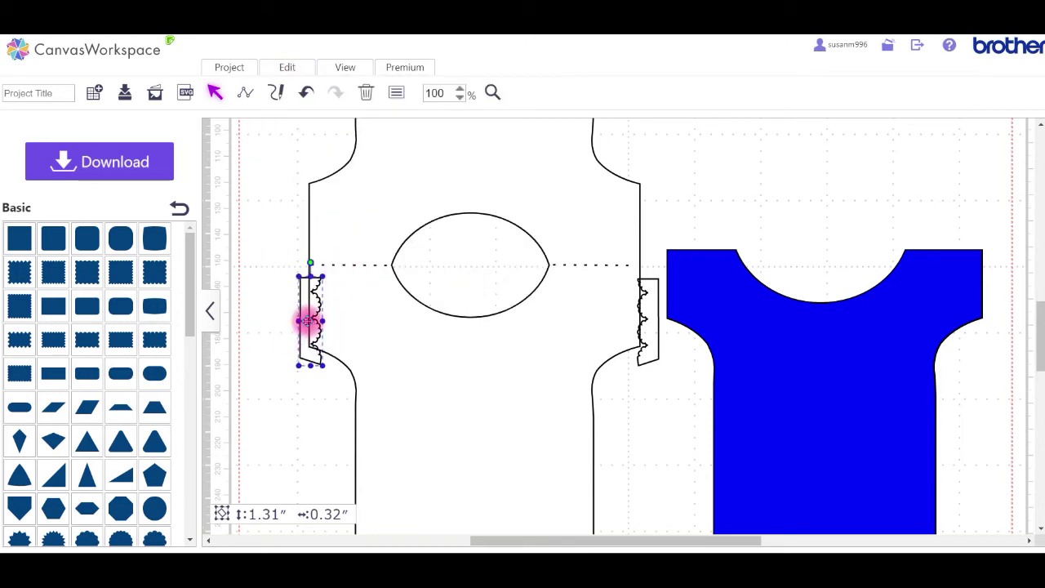
pyautogui.moveTo(309, 321); pyautogui.dragTo(319, 309)
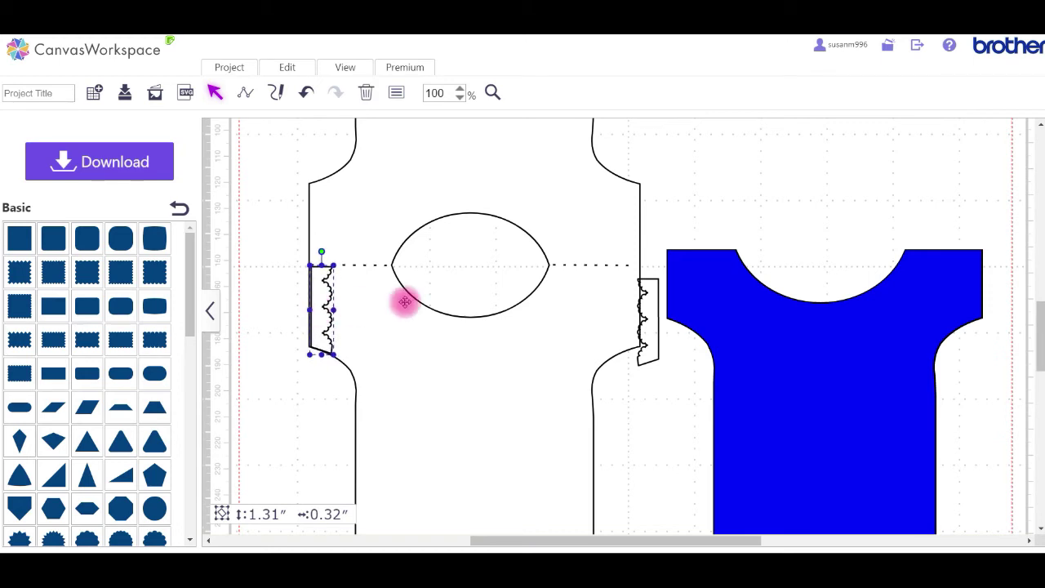
pyautogui.moveTo(647, 309); pyautogui.dragTo(627, 298)
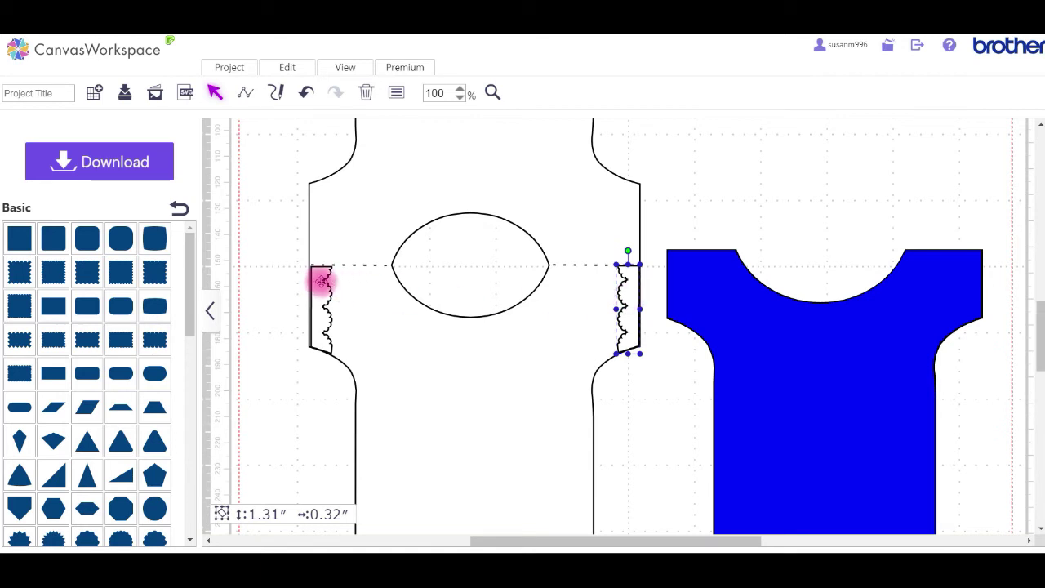
pyautogui.moveTo(320, 282); pyautogui.dragTo(318, 281)
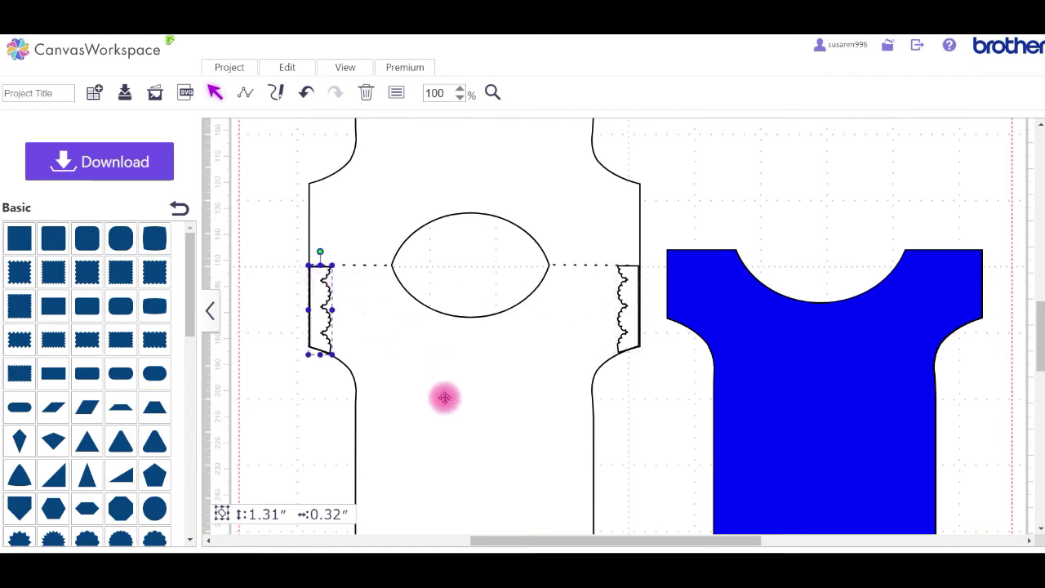
# Step: Fill the left sleeve's lace border with light pink
pyautogui.click(397, 92)
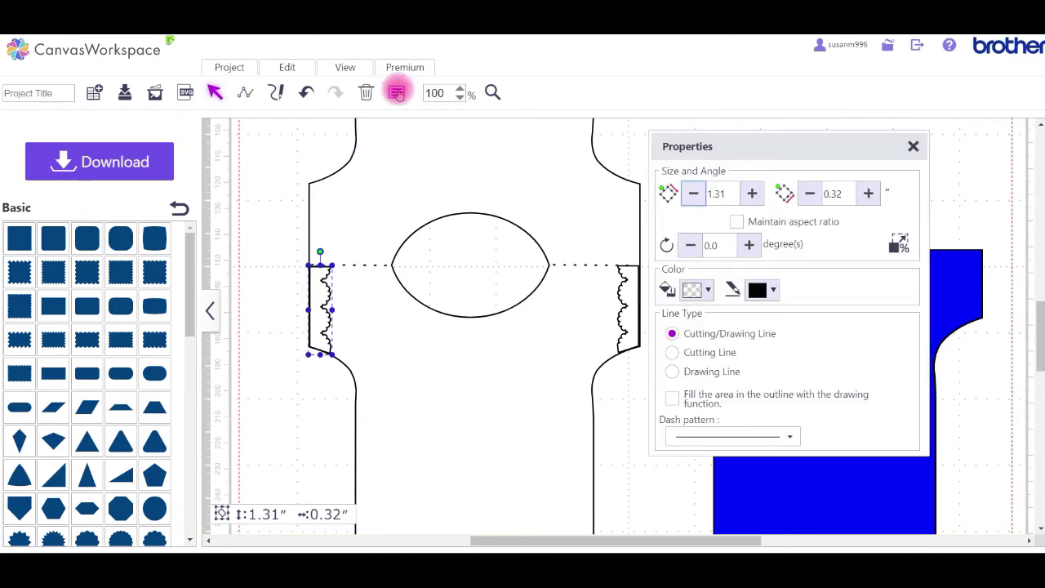
pyautogui.click(708, 290)
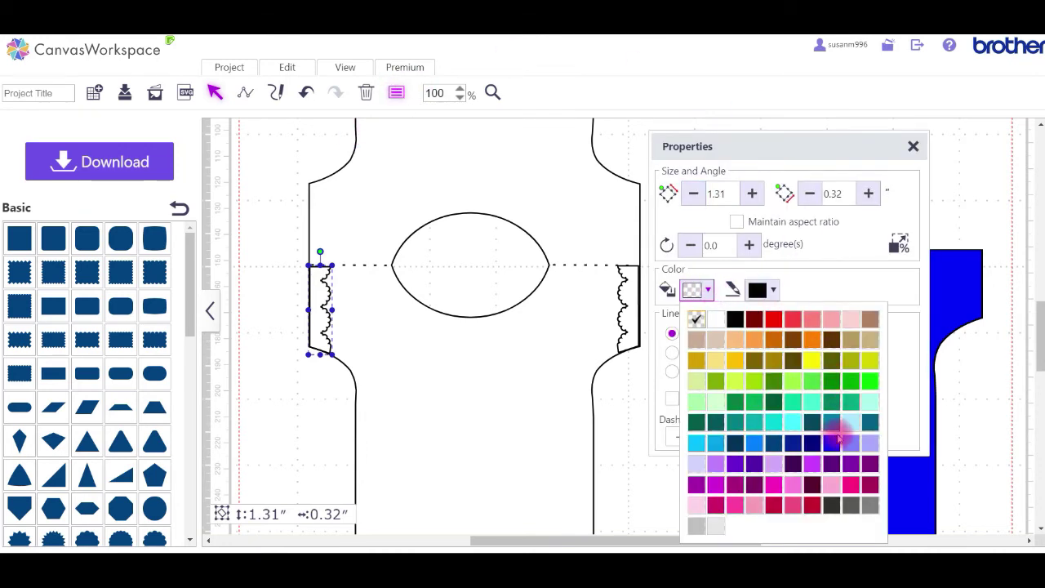
pyautogui.click(836, 487)
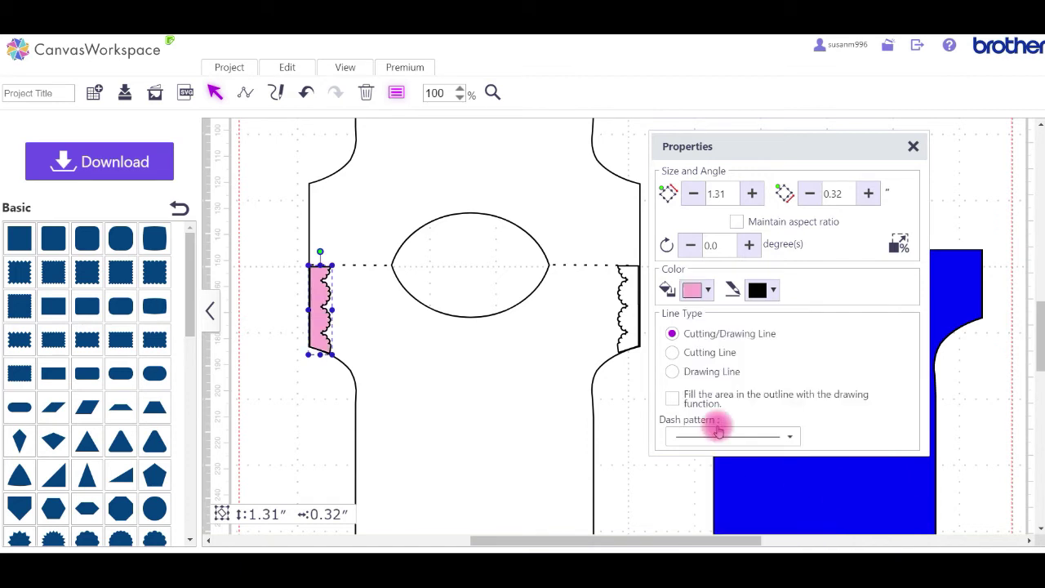
# Step: Fill the right sleeve's lace border with the same light pink as the left one
pyautogui.click(627, 310)
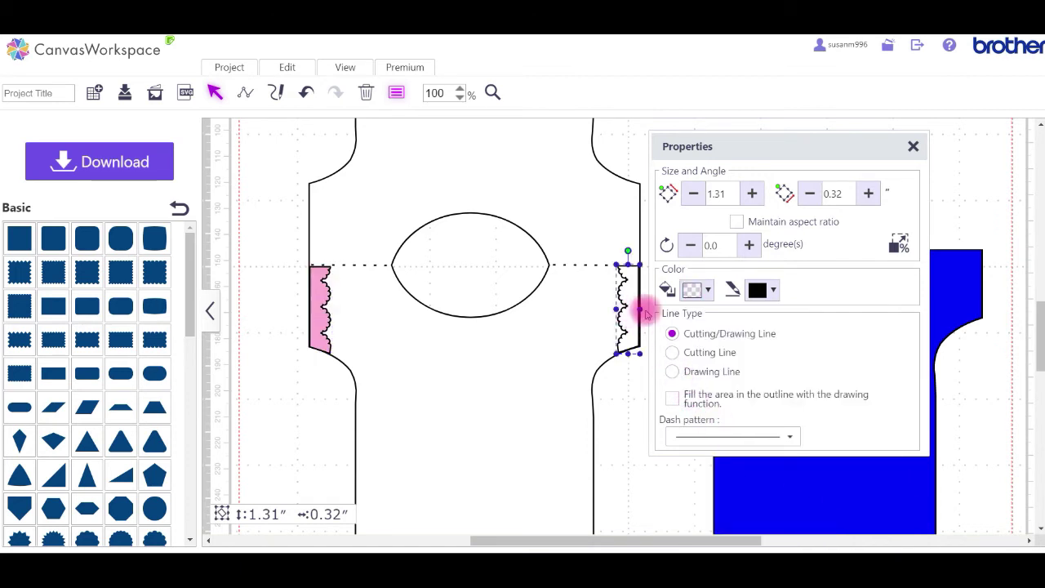
pyautogui.click(708, 291)
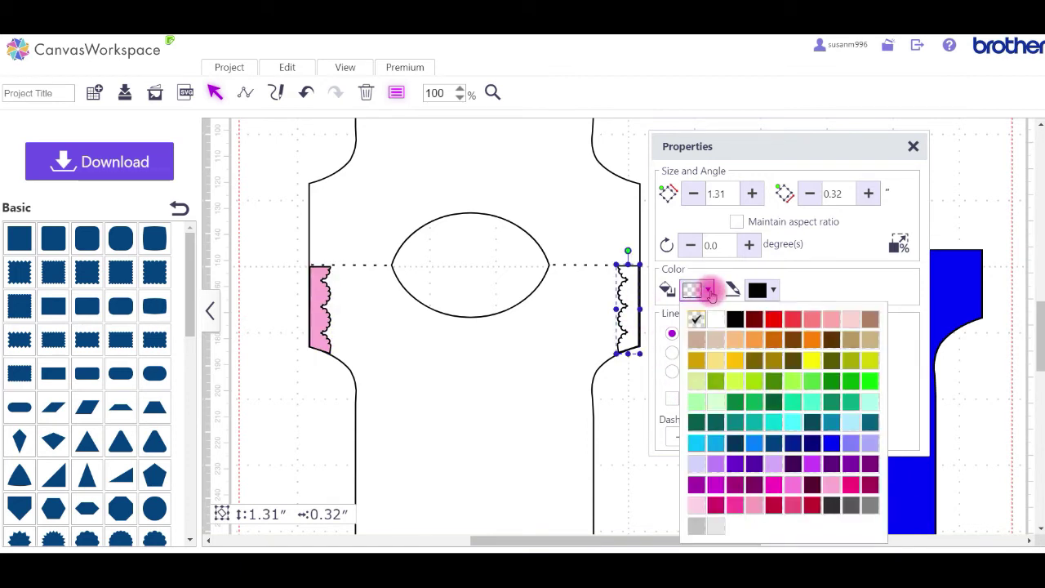
pyautogui.click(833, 487)
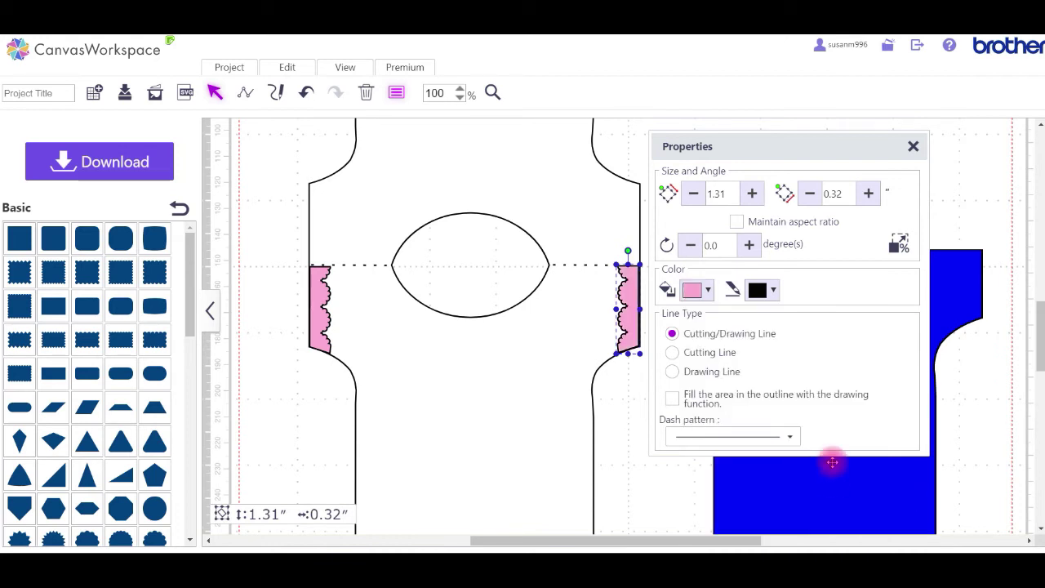
pyautogui.click(913, 148)
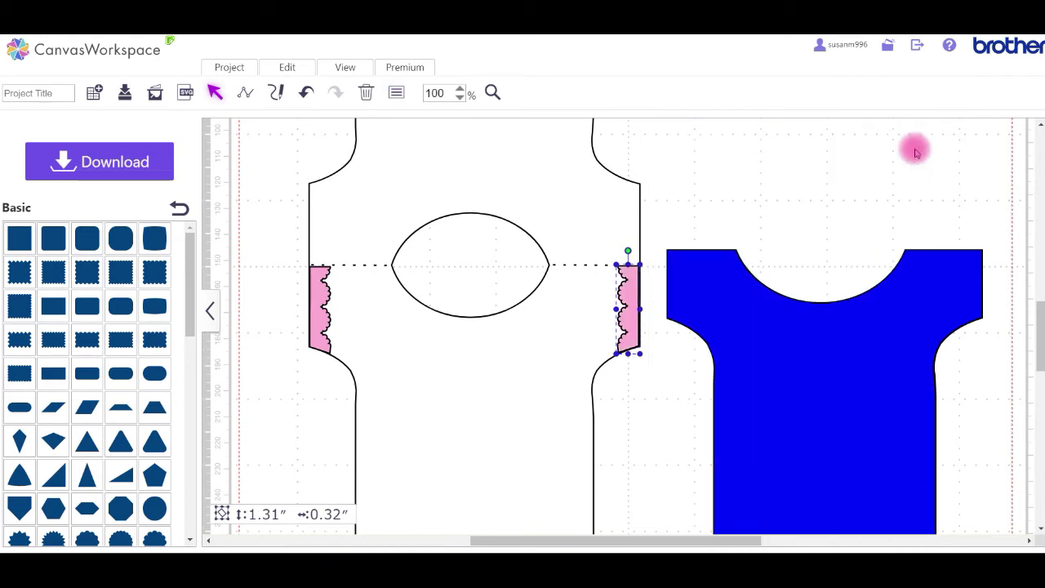
# Step: Add a text object in the FO-A002:Brussels Demi font, place it above the blue romper and change its wording to BABY
pyautogui.click(459, 97)
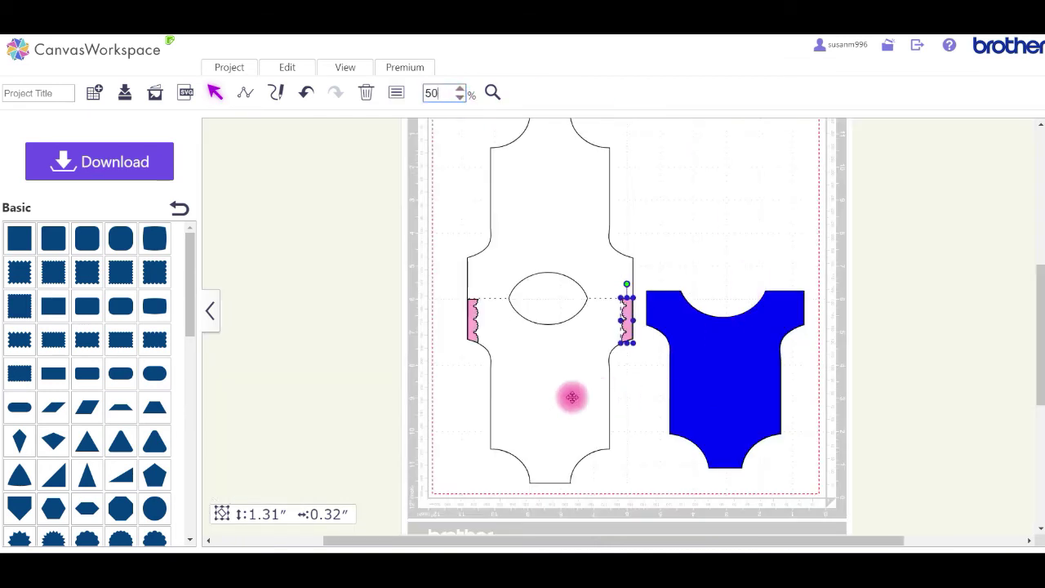
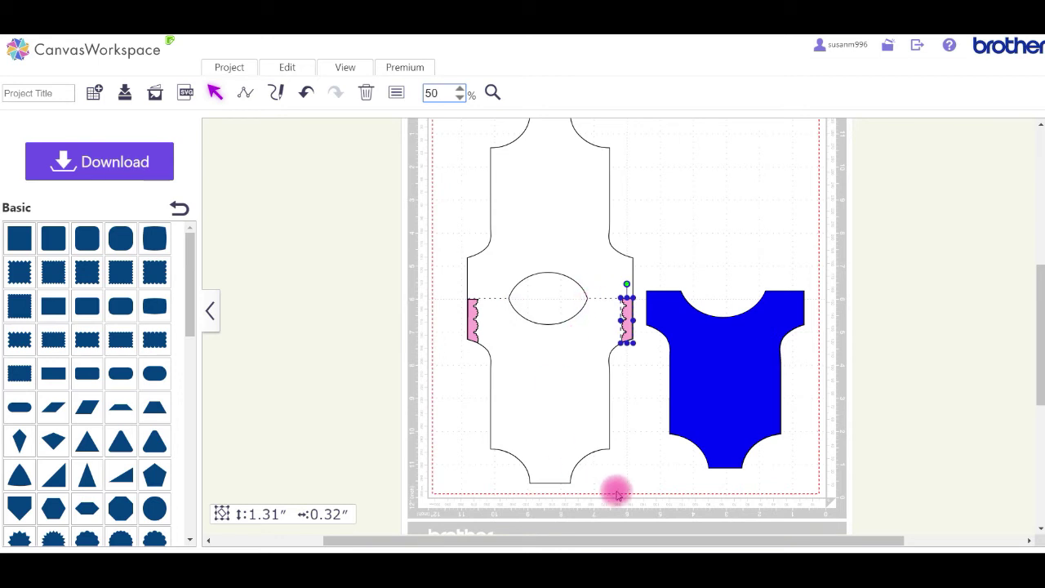
pyautogui.click(179, 209)
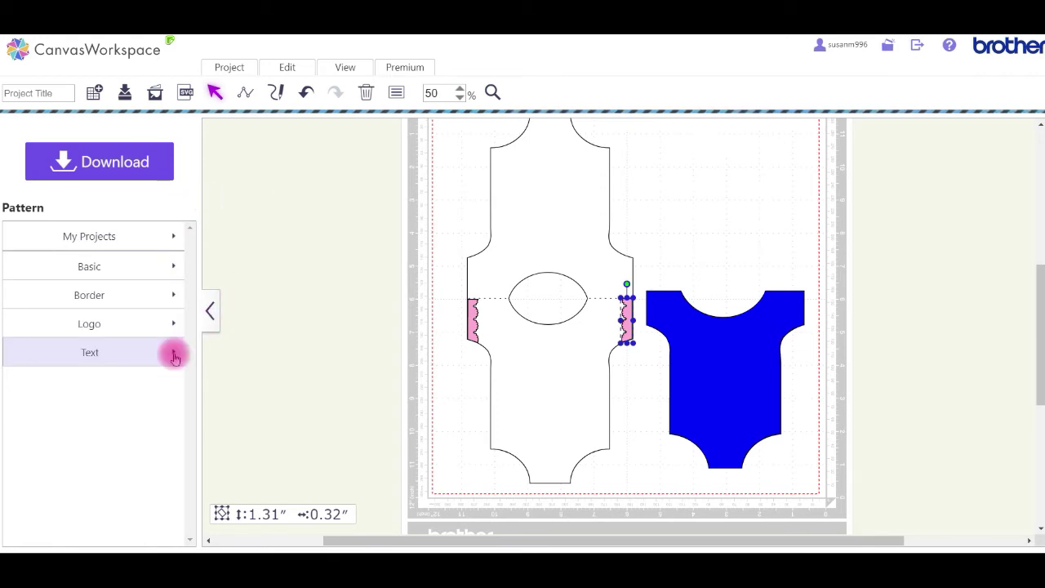
pyautogui.click(174, 356)
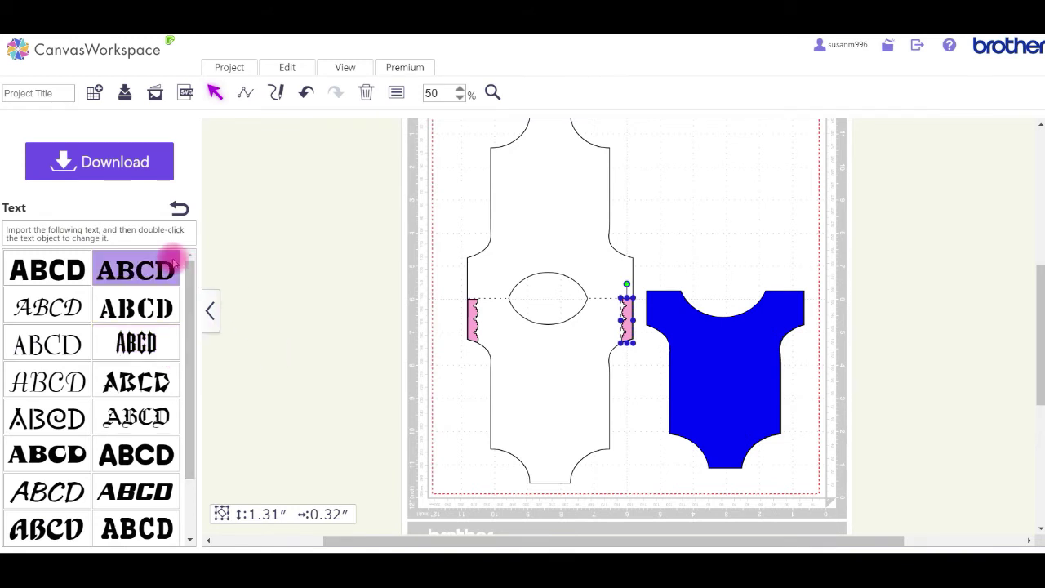
pyautogui.click(136, 269)
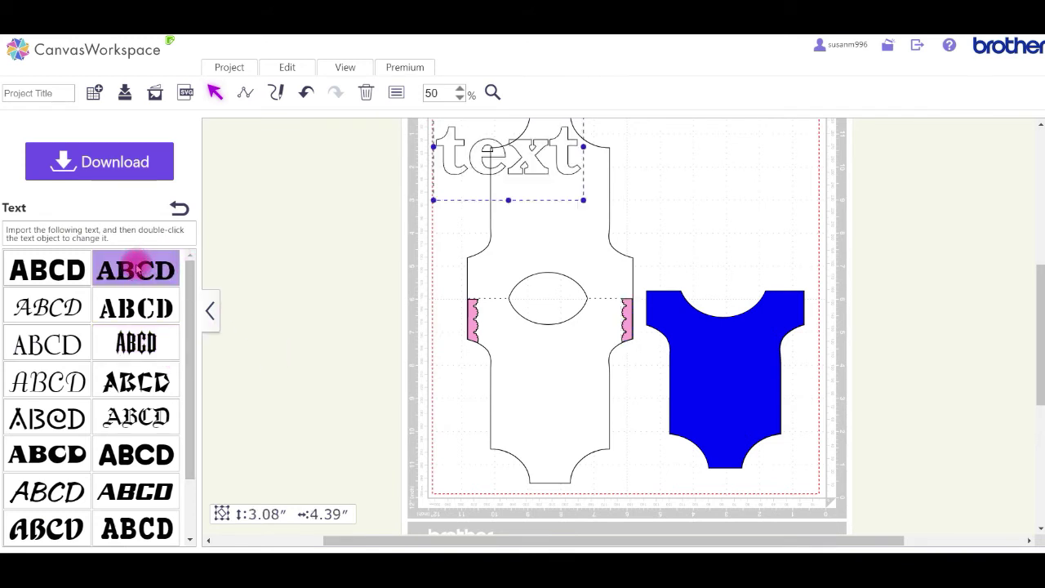
pyautogui.moveTo(449, 157); pyautogui.dragTo(769, 176)
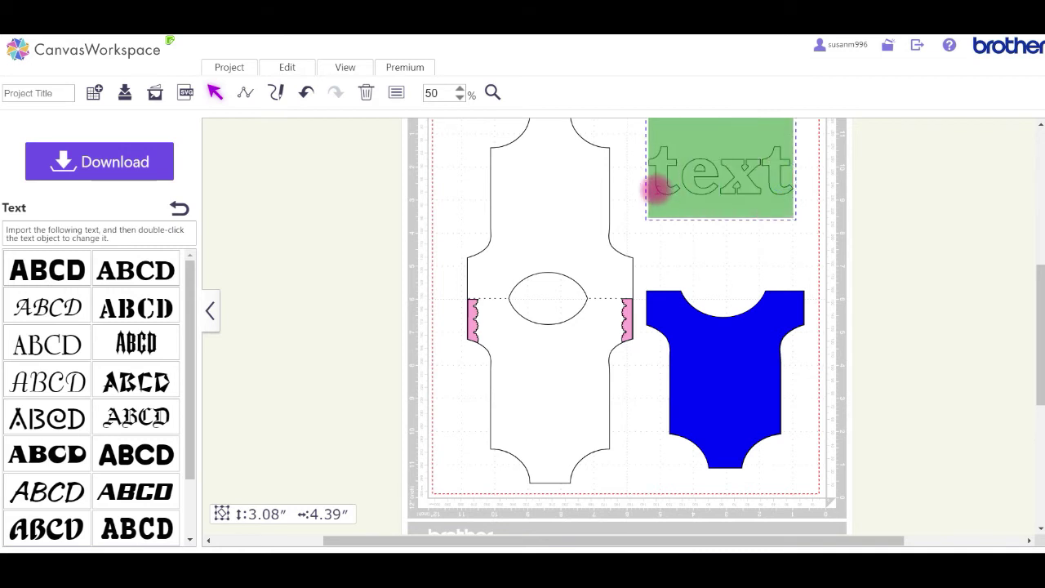
pyautogui.write('BAB')
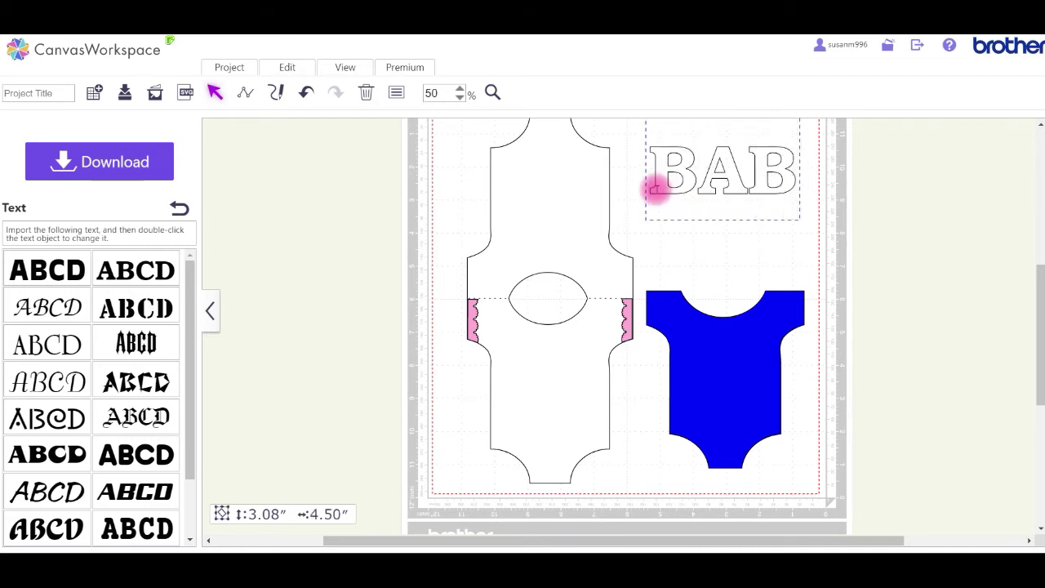
pyautogui.write('Y')
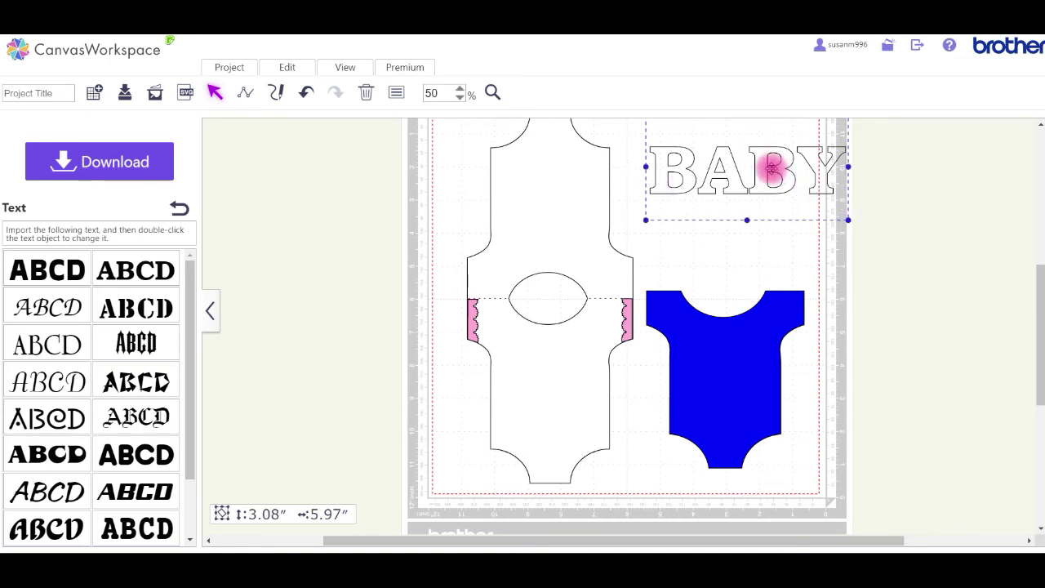
# Step: Move the BABY text onto the romper's chest below the neck opening and scale it down to about 1.26 by 2.45 inches
pyautogui.moveTo(771, 169); pyautogui.dragTo(580, 369)
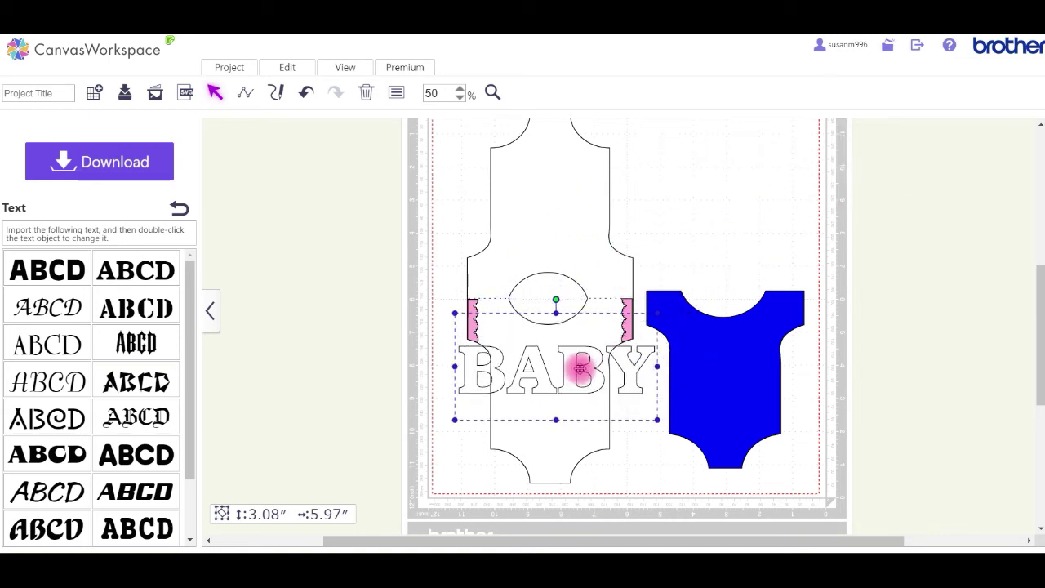
pyautogui.moveTo(658, 419); pyautogui.dragTo(541, 360)
pyautogui.moveTo(486, 338); pyautogui.dragTo(538, 363)
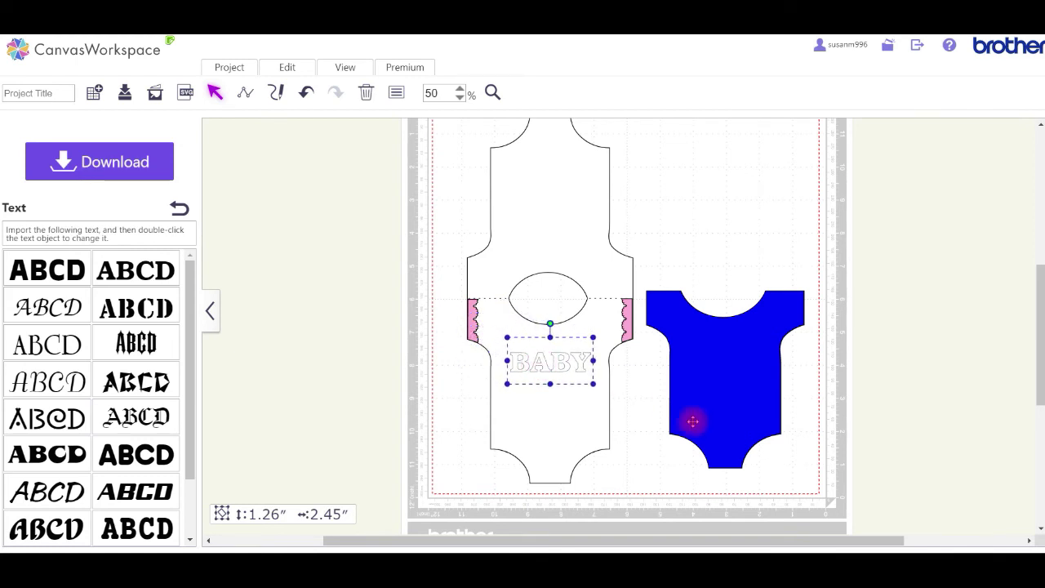
pyautogui.click(710, 248)
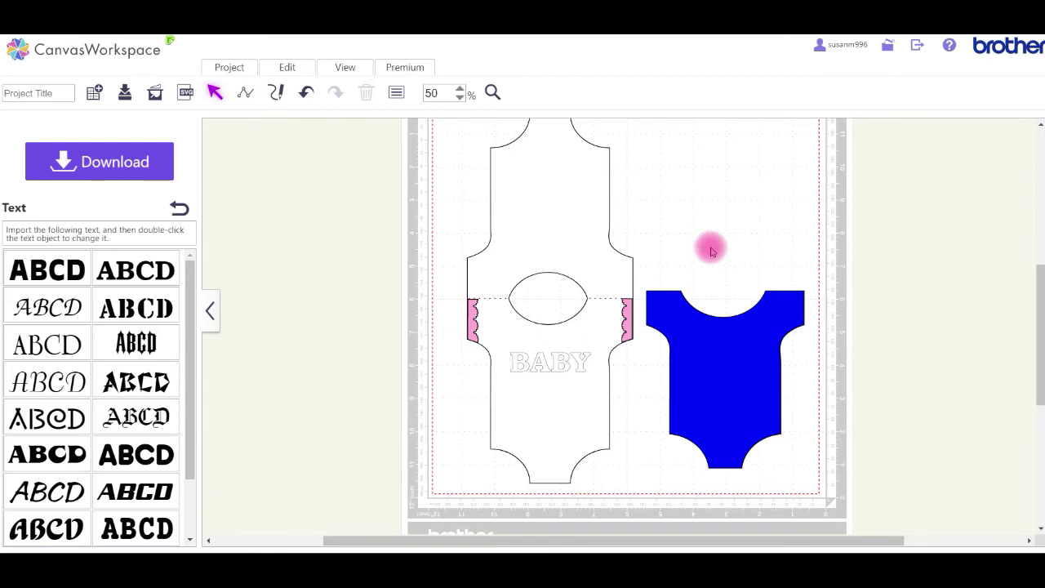
# Step: Fill the BABY lettering with the same light pink as the sleeve borders
pyautogui.click(563, 360)
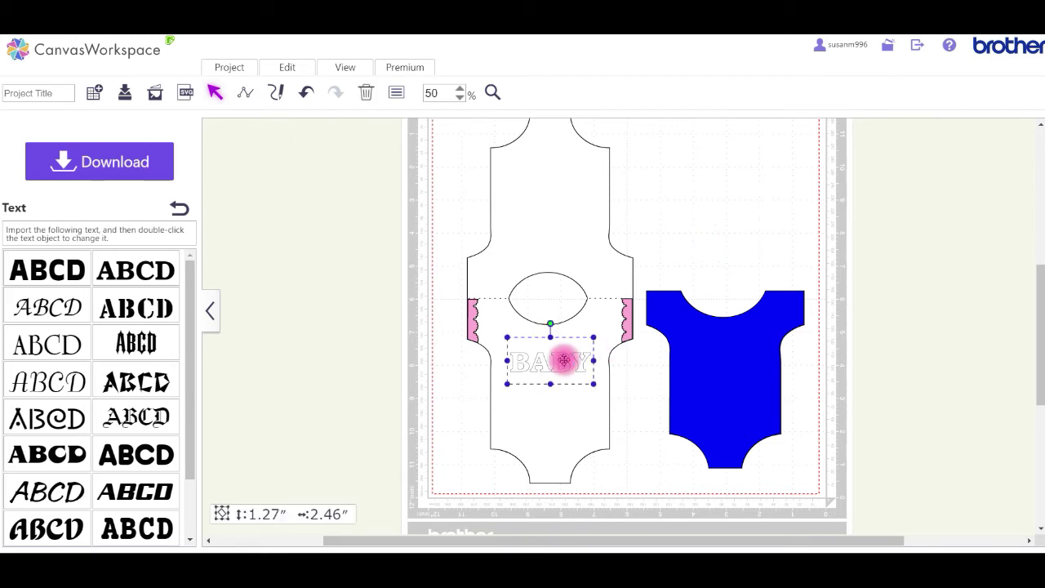
pyautogui.click(394, 94)
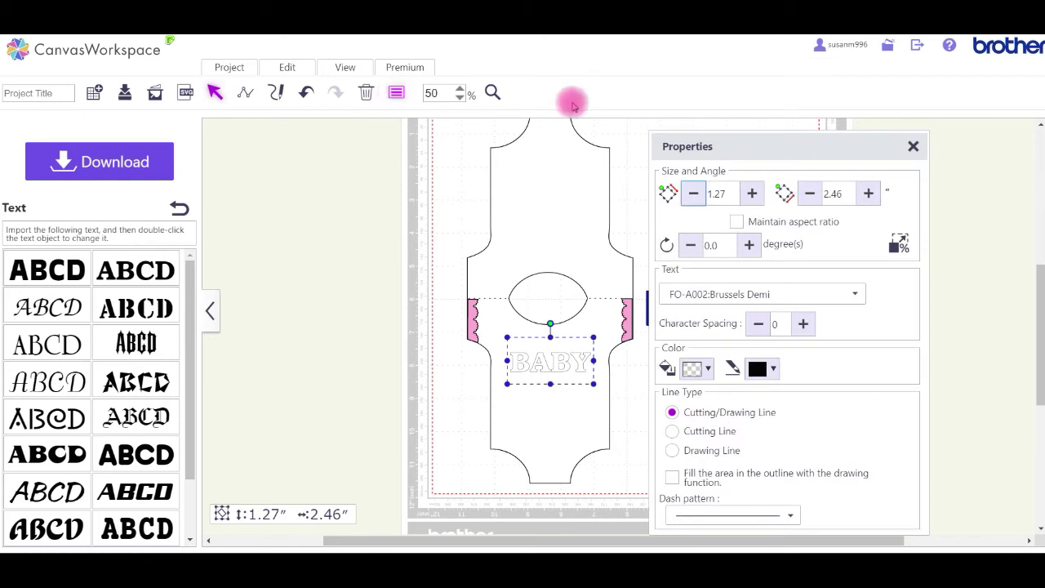
pyautogui.click(707, 369)
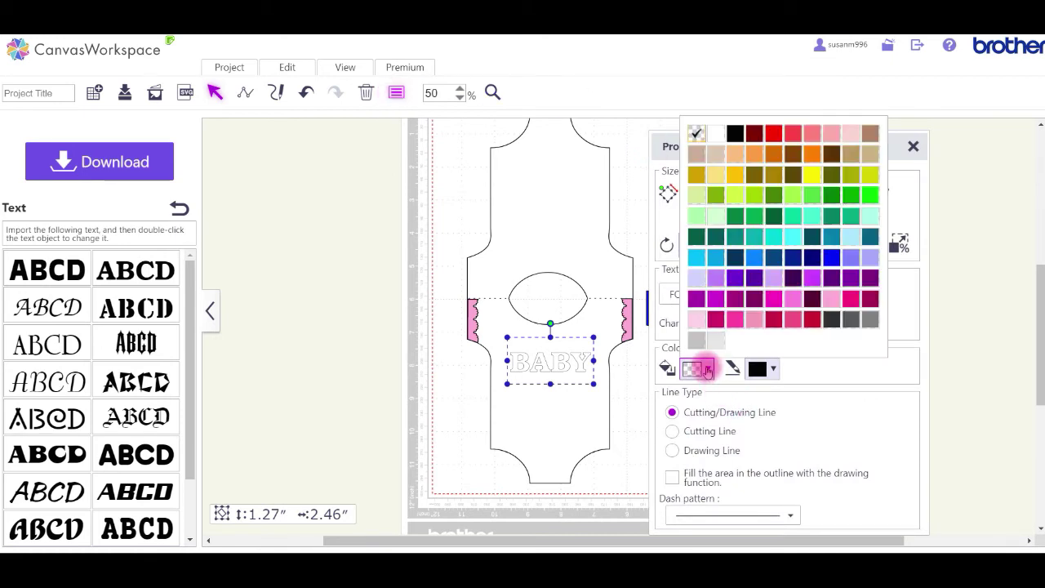
pyautogui.click(835, 300)
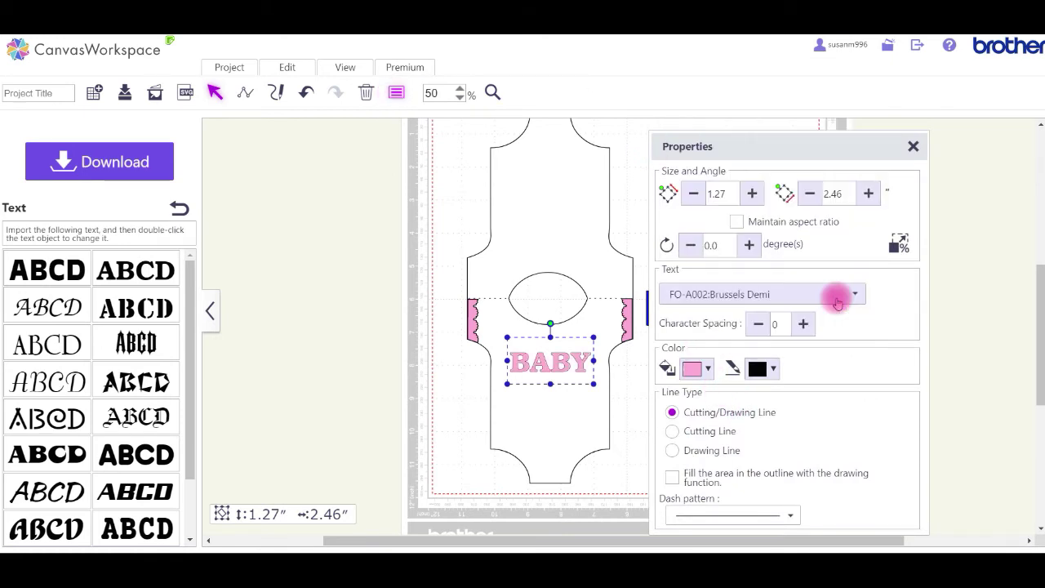
pyautogui.click(918, 147)
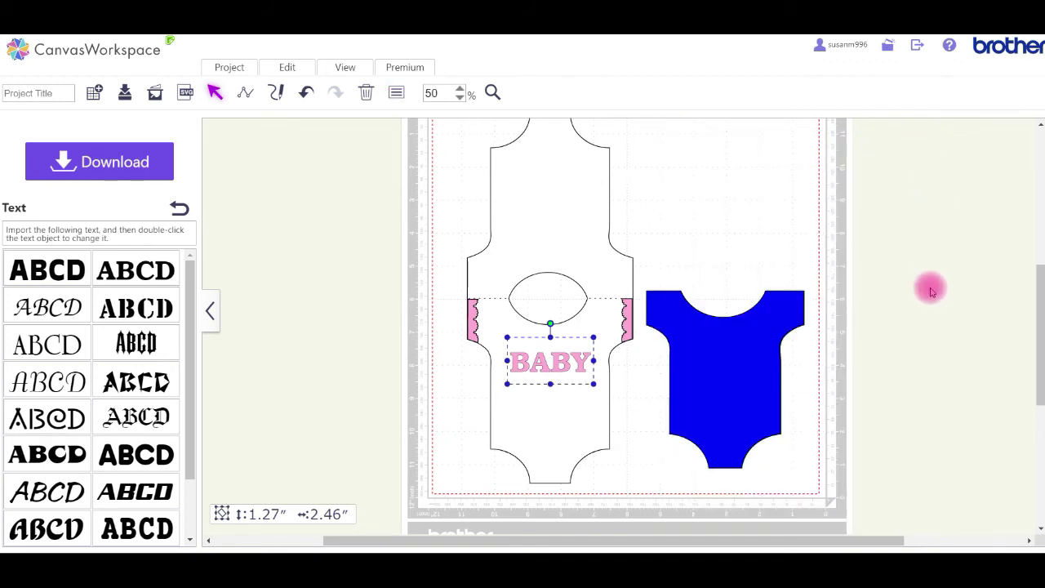
# Step: Add a plain circle from the basic shapes and place it in the empty area above the blue romper
pyautogui.click(179, 206)
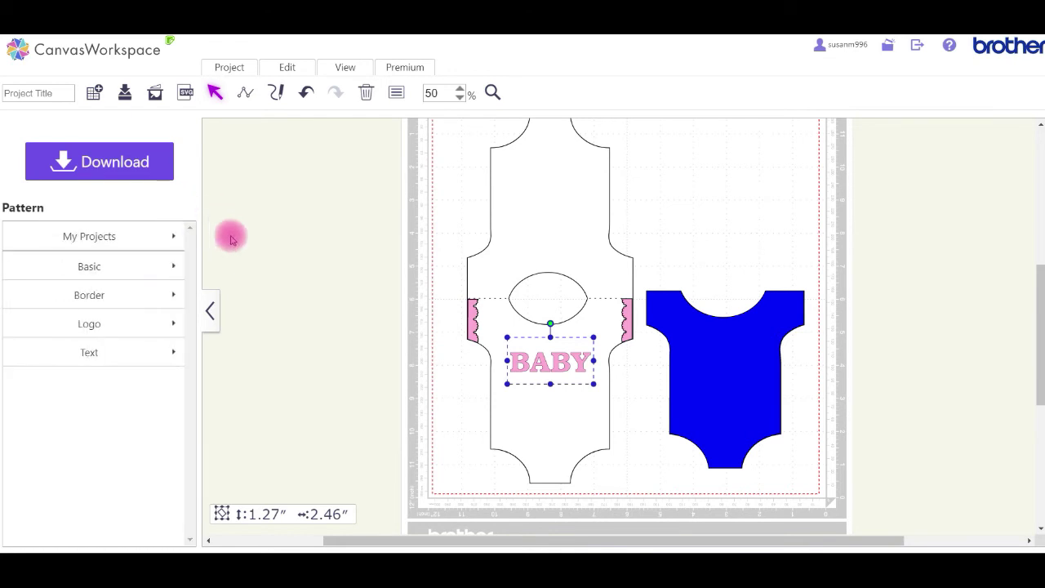
pyautogui.click(170, 269)
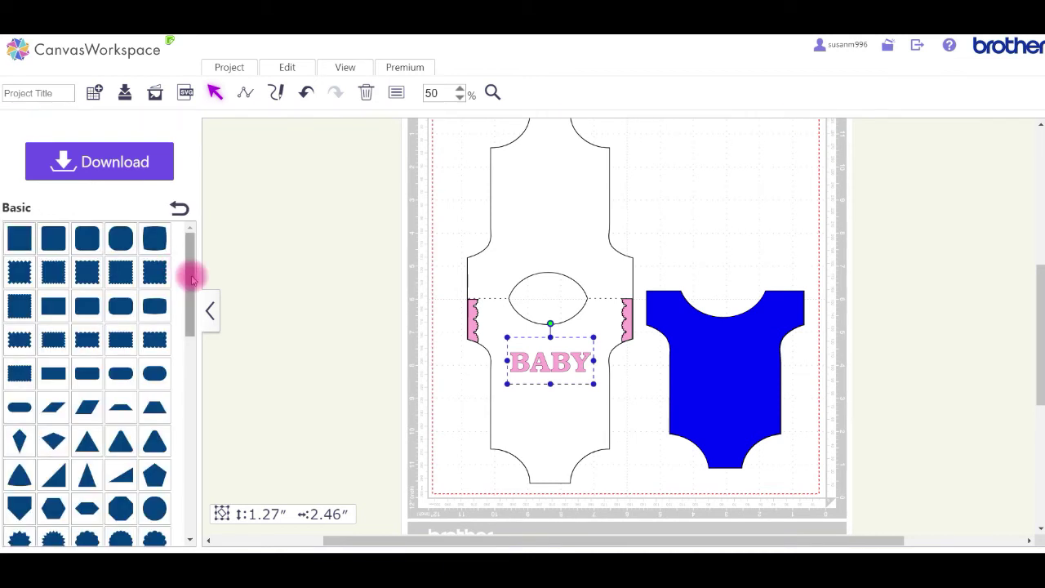
pyautogui.moveTo(189, 275); pyautogui.dragTo(190, 333)
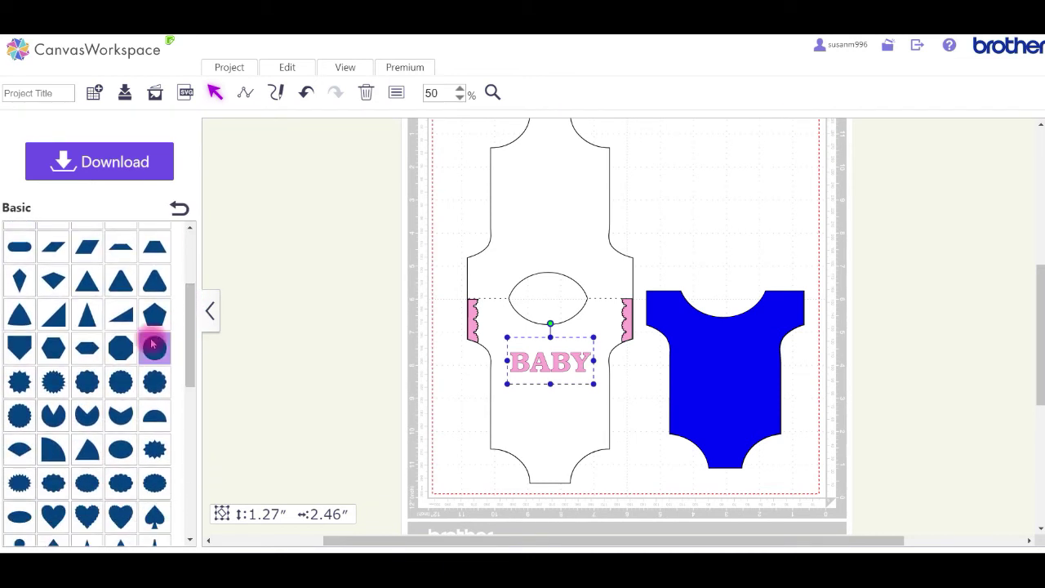
pyautogui.click(153, 346)
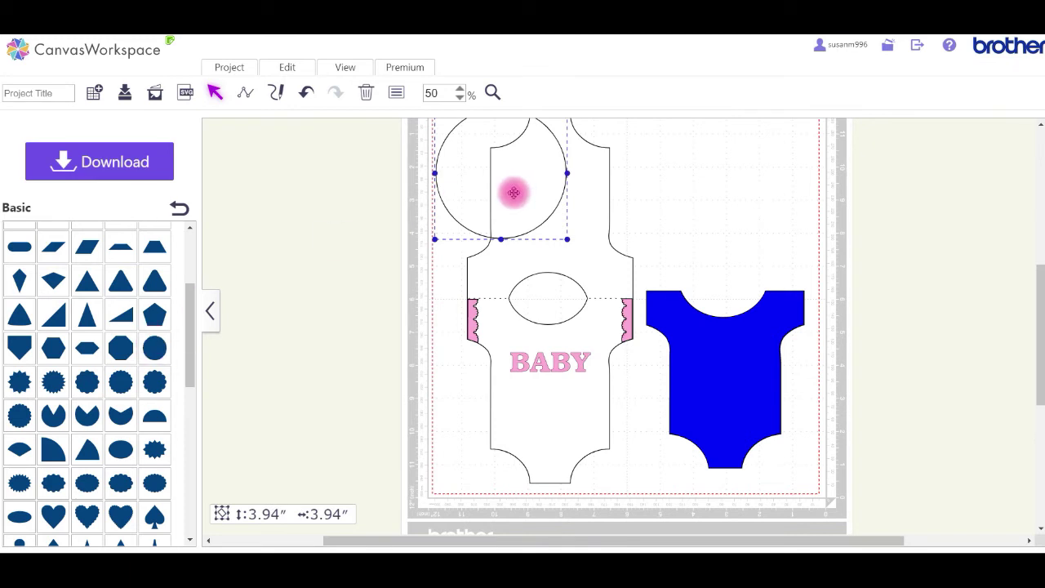
pyautogui.moveTo(488, 189); pyautogui.dragTo(690, 191)
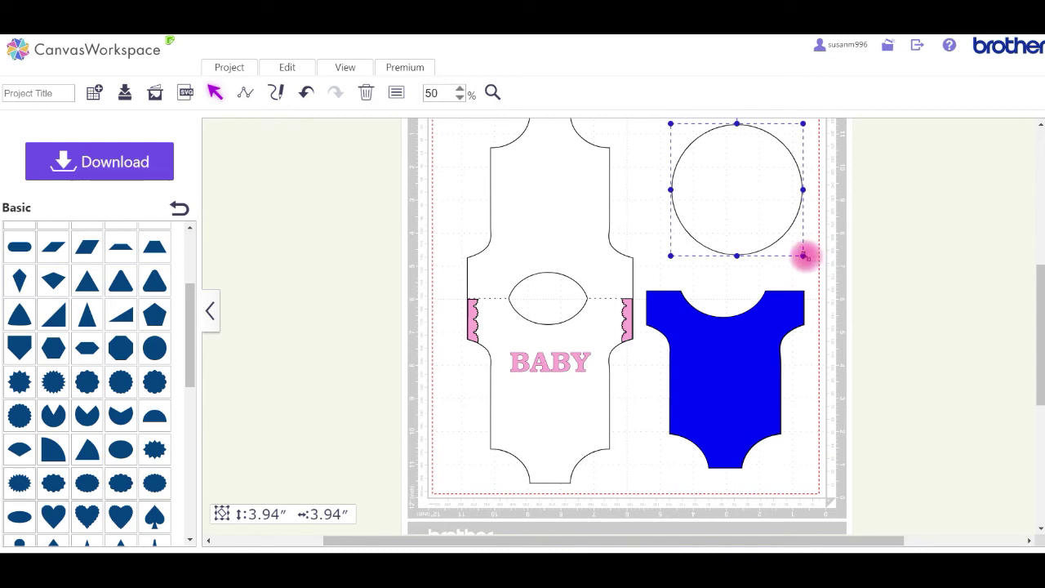
# Step: Shrink the circle to about 0.46 inch across and shift it slightly down in the empty area
pyautogui.moveTo(803, 255); pyautogui.dragTo(695, 164)
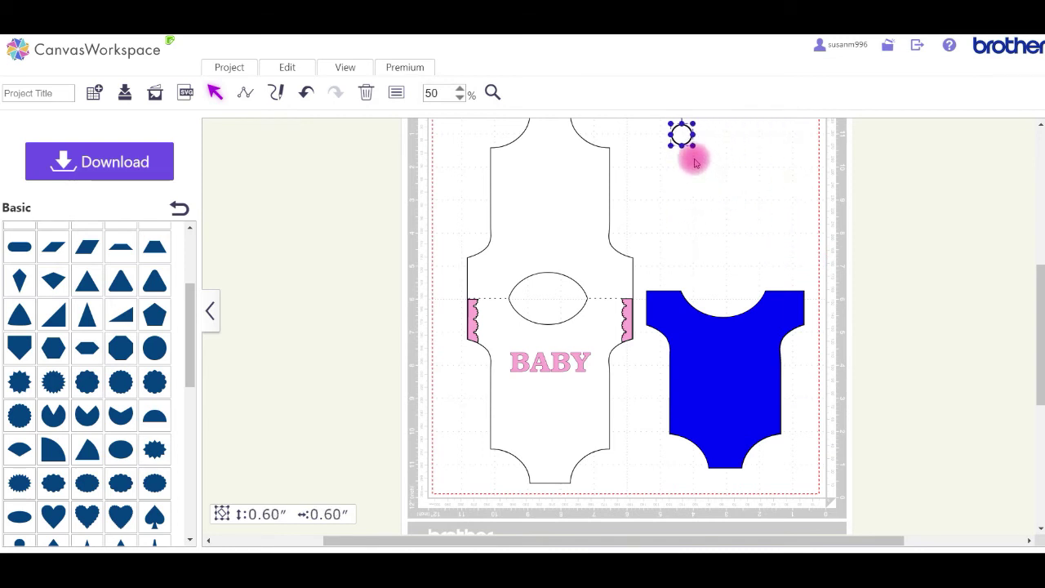
pyautogui.click(683, 133)
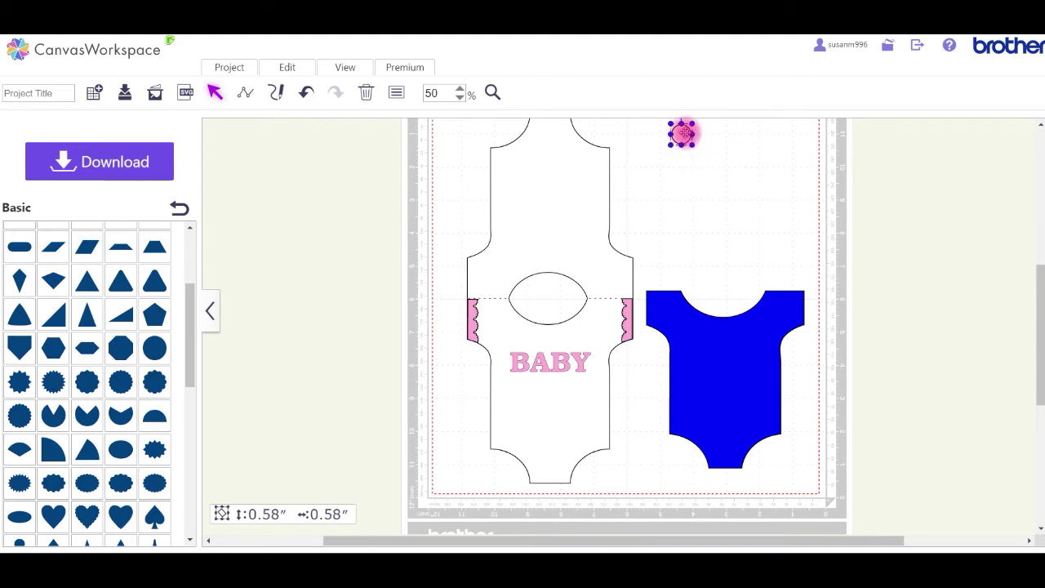
pyautogui.moveTo(681, 133); pyautogui.dragTo(680, 186)
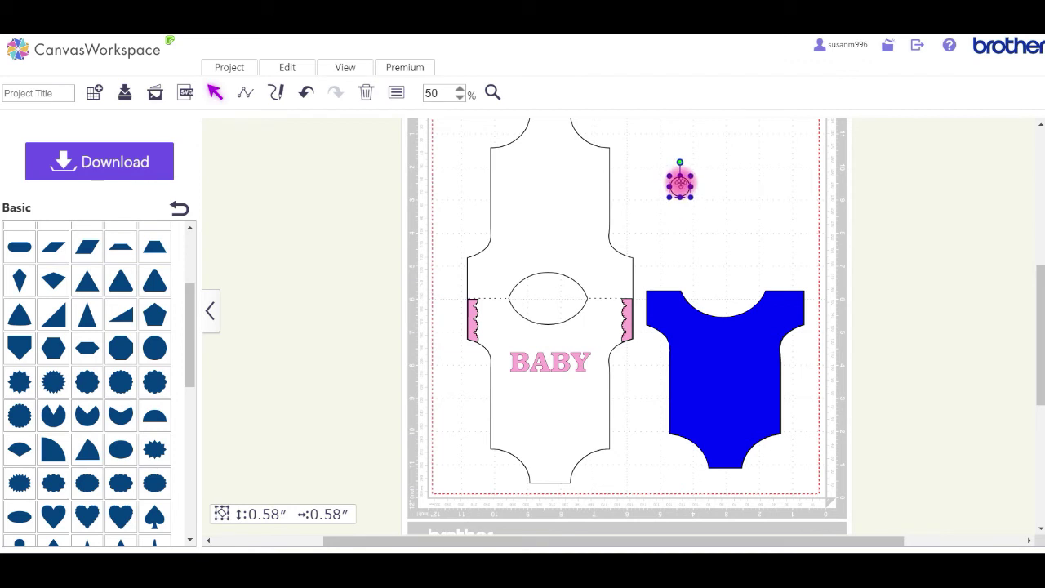
pyautogui.moveTo(691, 196); pyautogui.dragTo(684, 186)
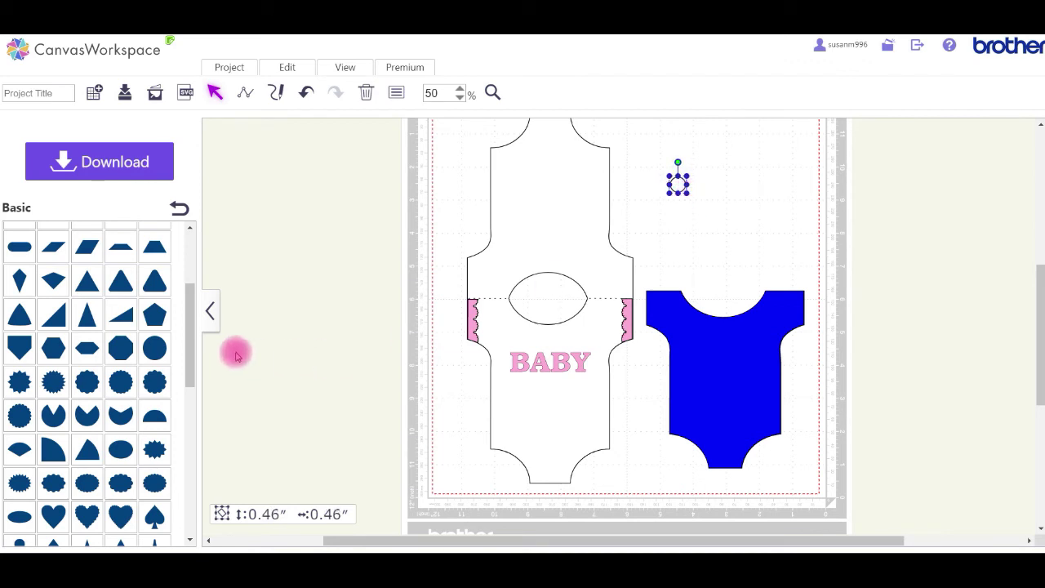
# Step: Add a plain rectangle, turn it upright and shrink it to a strip about 0.56 inch tall and 0.16 inch wide beside the small circle
pyautogui.moveTo(189, 353); pyautogui.dragTo(176, 418)
pyautogui.scroll(-5, 163, 441)
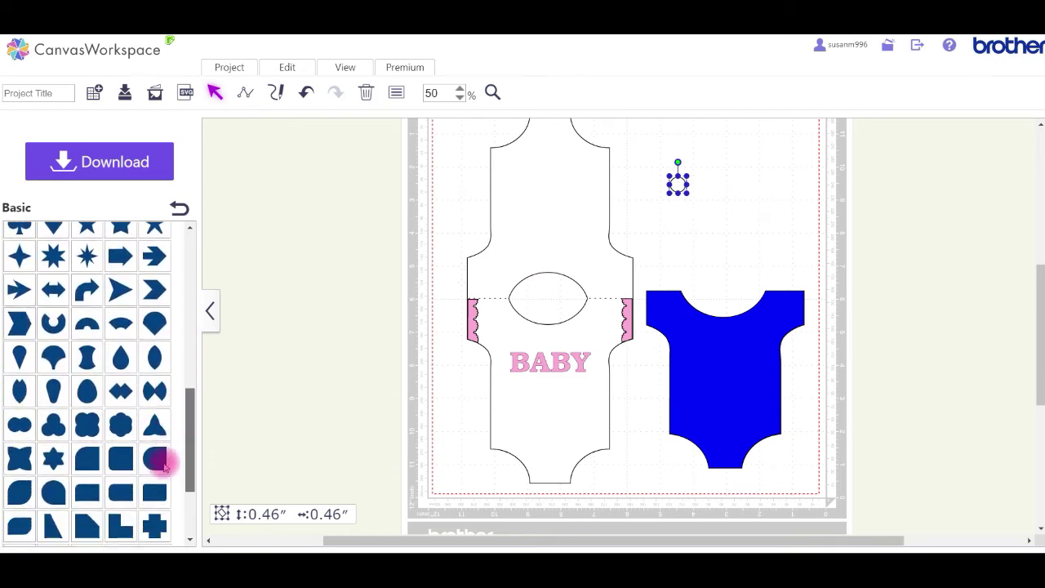
pyautogui.scroll(7, 155, 482)
pyautogui.scroll(10, 163, 351)
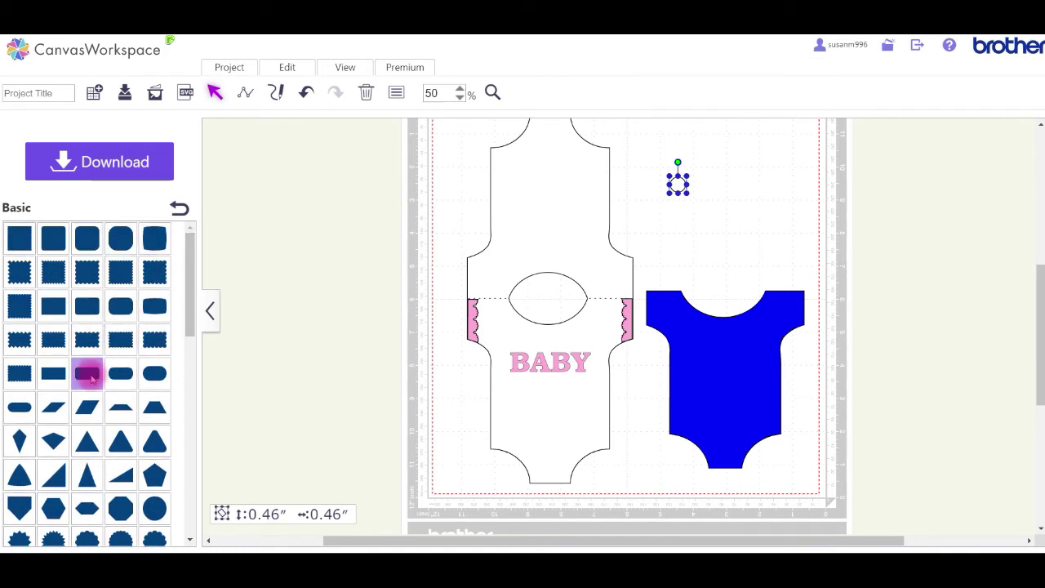
pyautogui.click(53, 373)
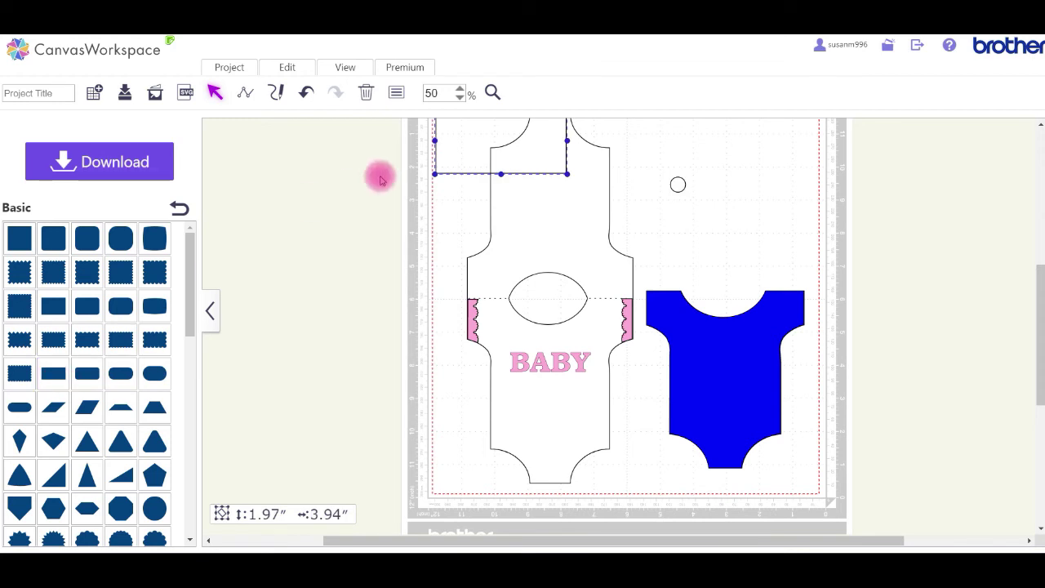
pyautogui.moveTo(462, 134); pyautogui.dragTo(753, 165)
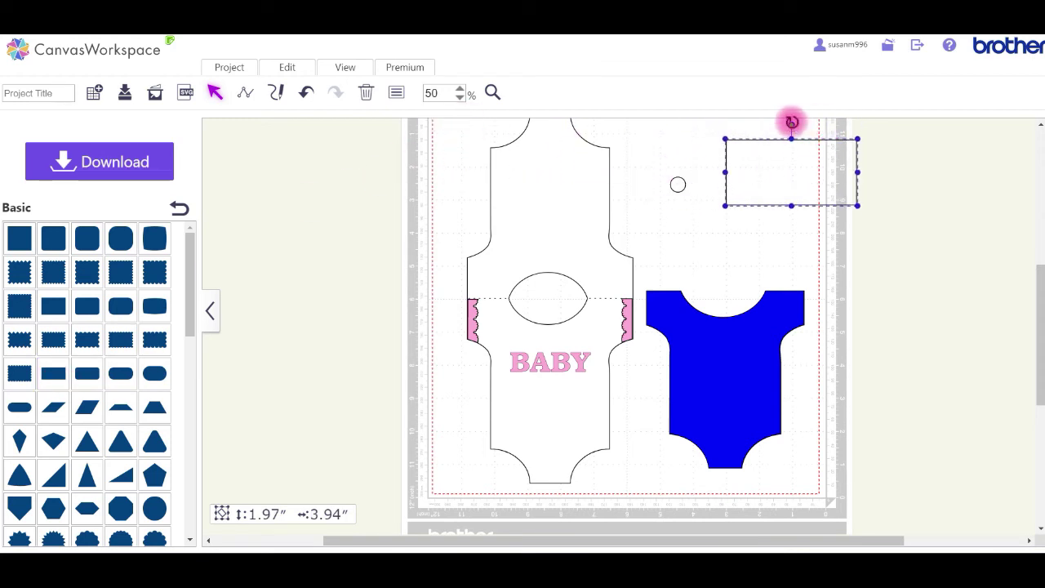
pyautogui.moveTo(791, 122); pyautogui.dragTo(666, 242)
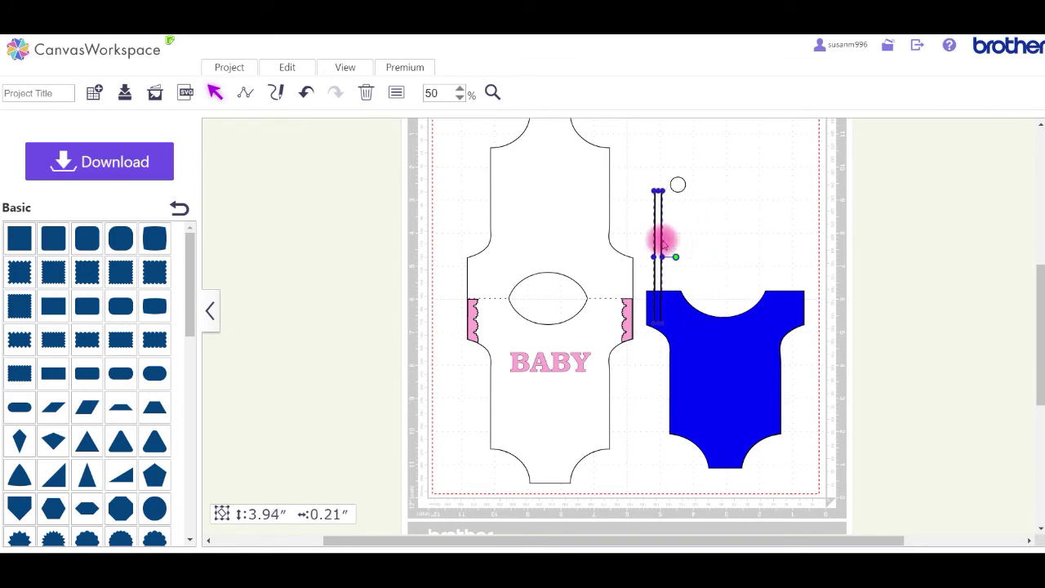
pyautogui.moveTo(655, 325); pyautogui.dragTo(650, 217)
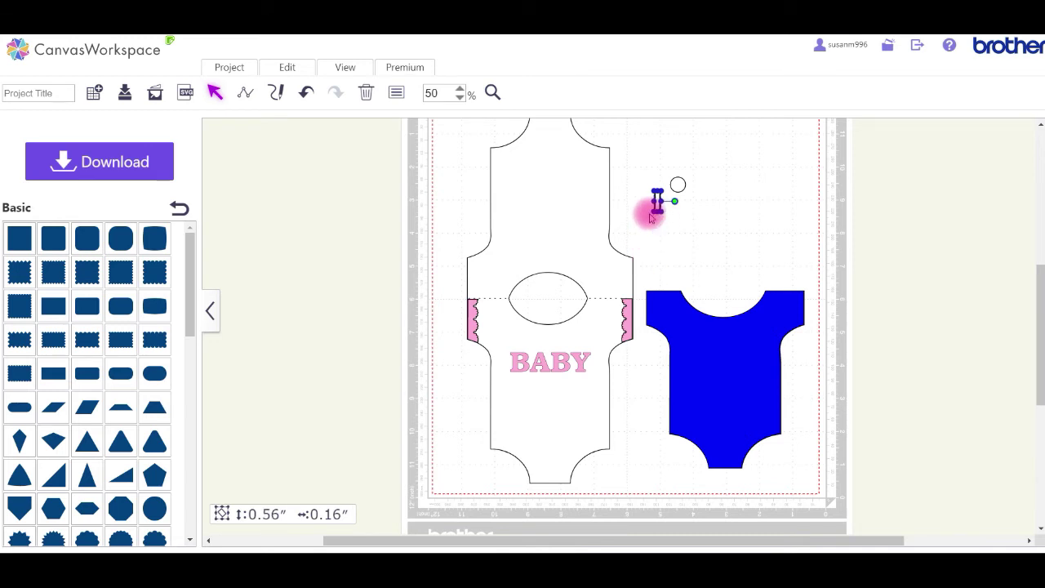
# Step: Move the narrow upright strip directly beneath the small circle so it hangs centred from the circle's lower edge
pyautogui.click(663, 202)
pyautogui.moveTo(657, 200); pyautogui.dragTo(676, 200)
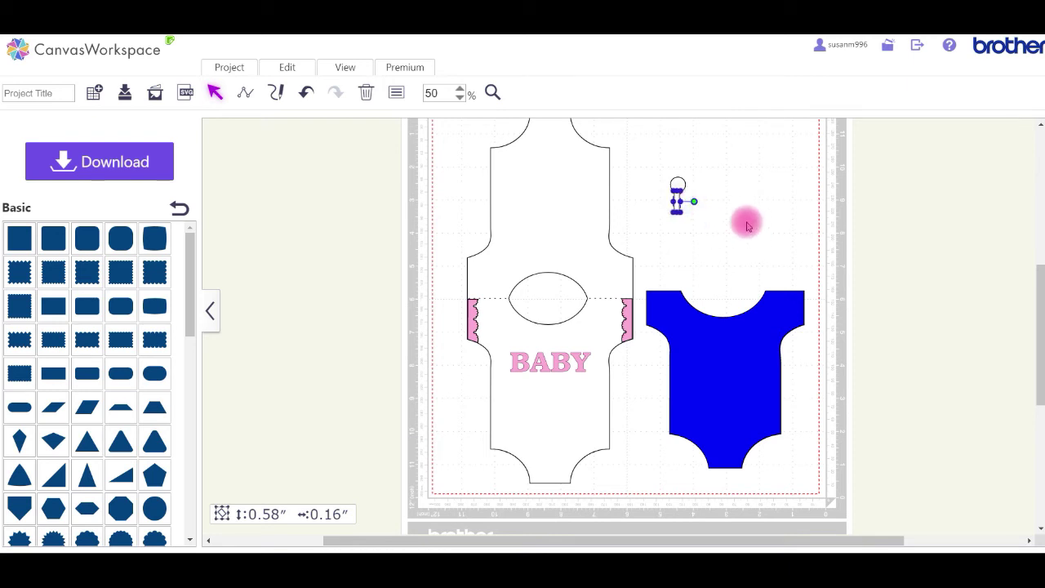
pyautogui.click(746, 221)
pyautogui.click(677, 200)
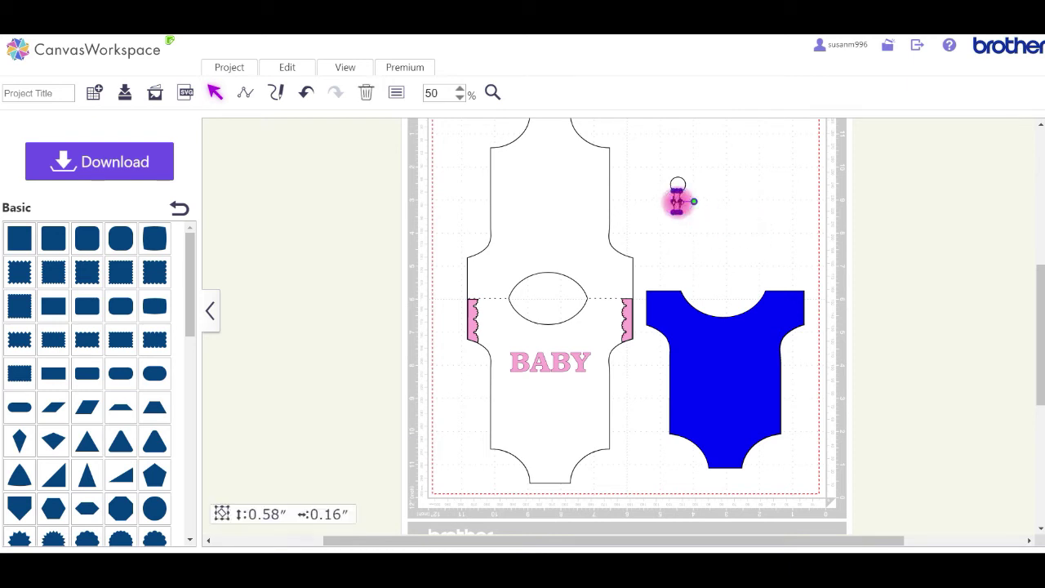
pyautogui.moveTo(681, 201); pyautogui.dragTo(677, 200)
pyautogui.click(745, 220)
pyautogui.click(746, 220)
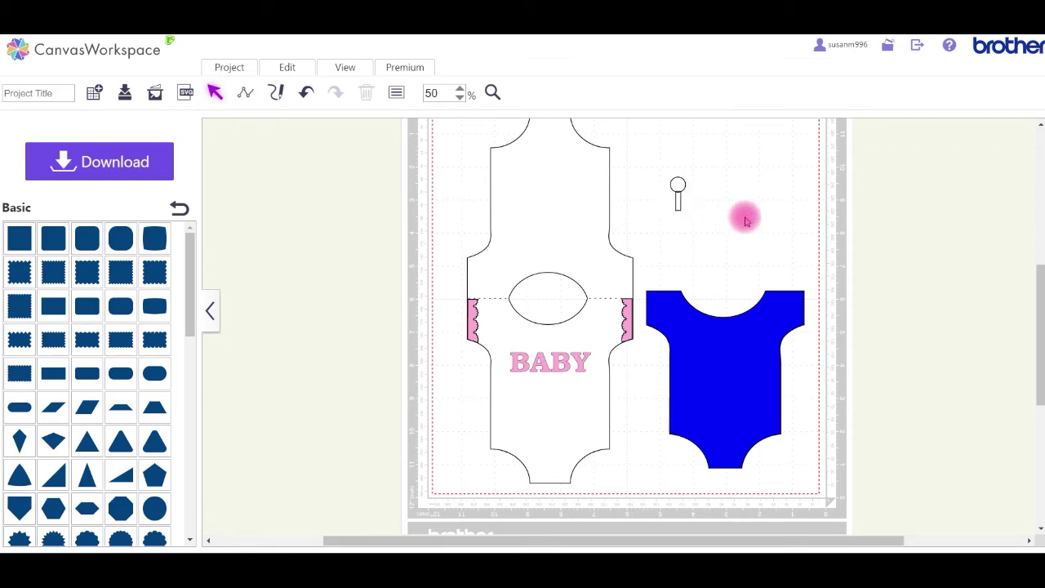
# Step: Duplicate the small circle, place the copy in the empty area beside the strip and shrink it to about 0.31 inch across
pyautogui.click(678, 183)
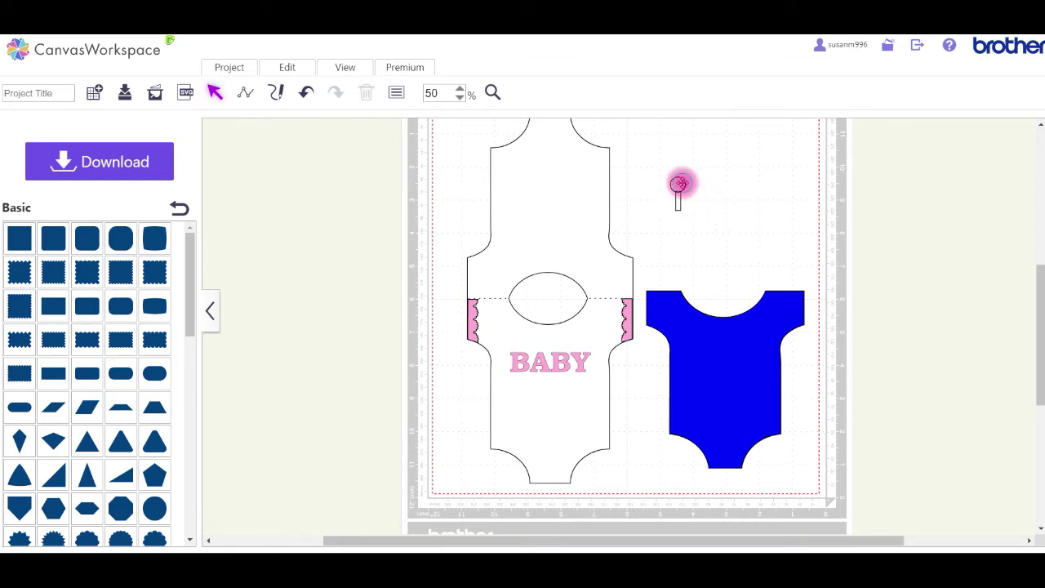
pyautogui.click(678, 184)
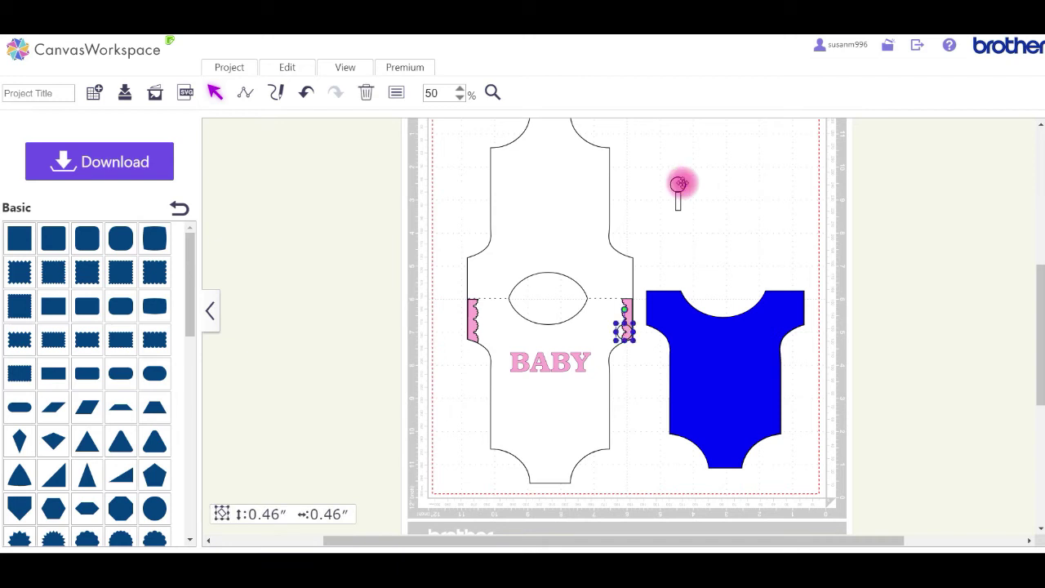
pyautogui.moveTo(623, 330); pyautogui.dragTo(722, 222)
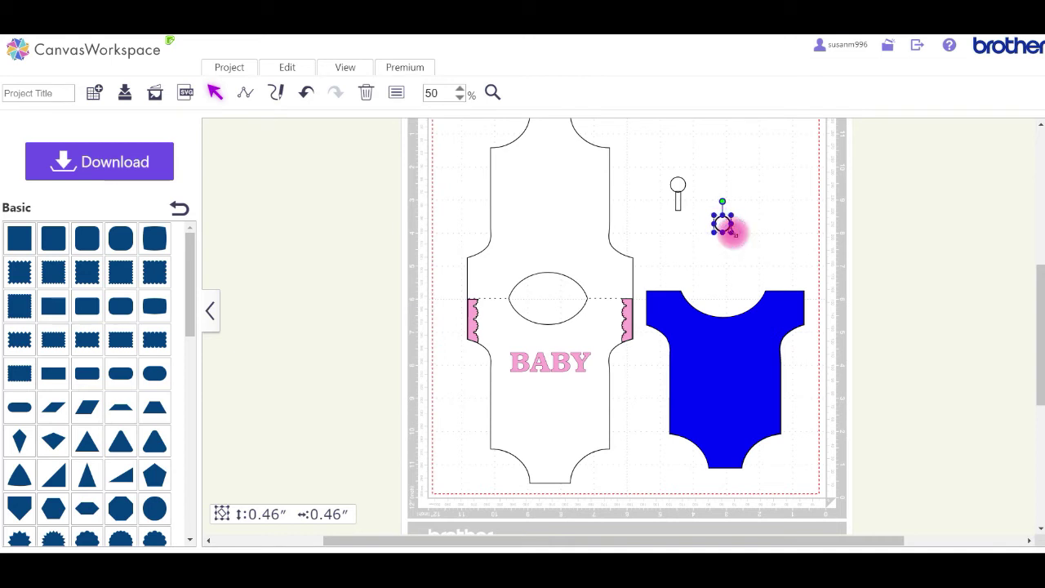
pyautogui.moveTo(732, 232); pyautogui.dragTo(731, 235)
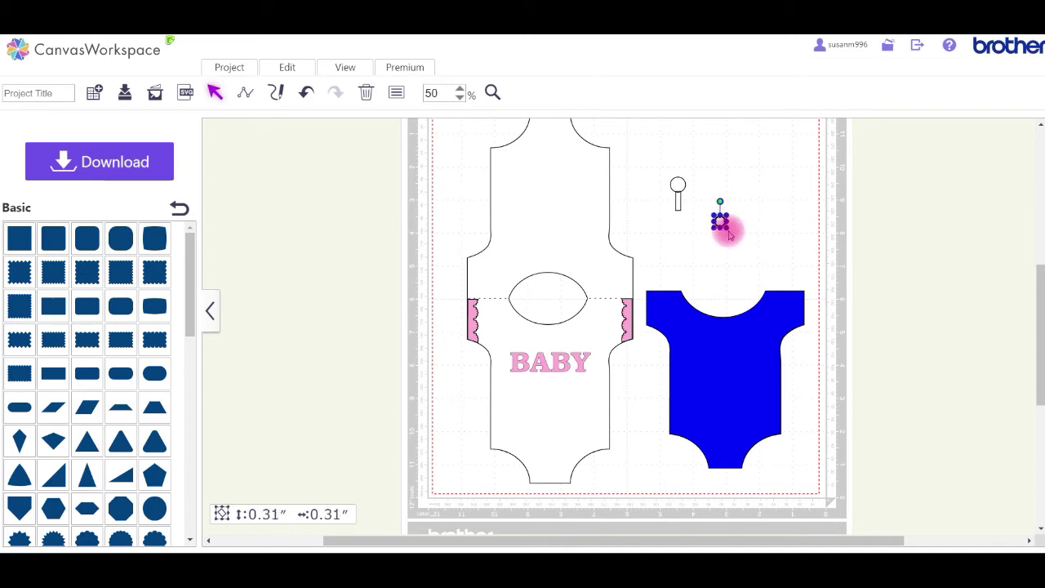
# Step: Create a 0.2-inch outward offset line with round corners around the 0.11-inch circle below the strip, leaving the original line as is
pyautogui.click(288, 70)
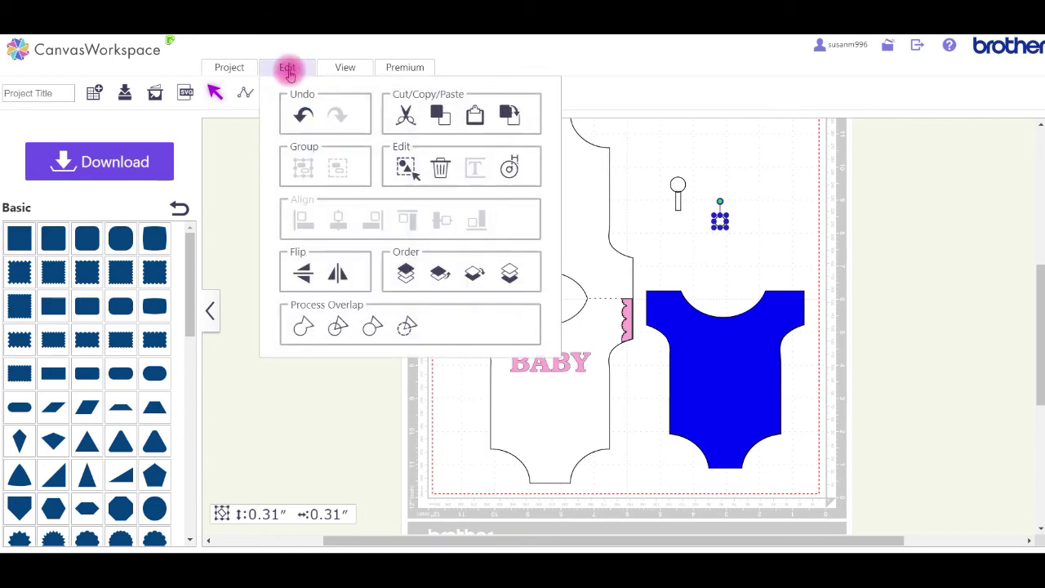
pyautogui.click(482, 144)
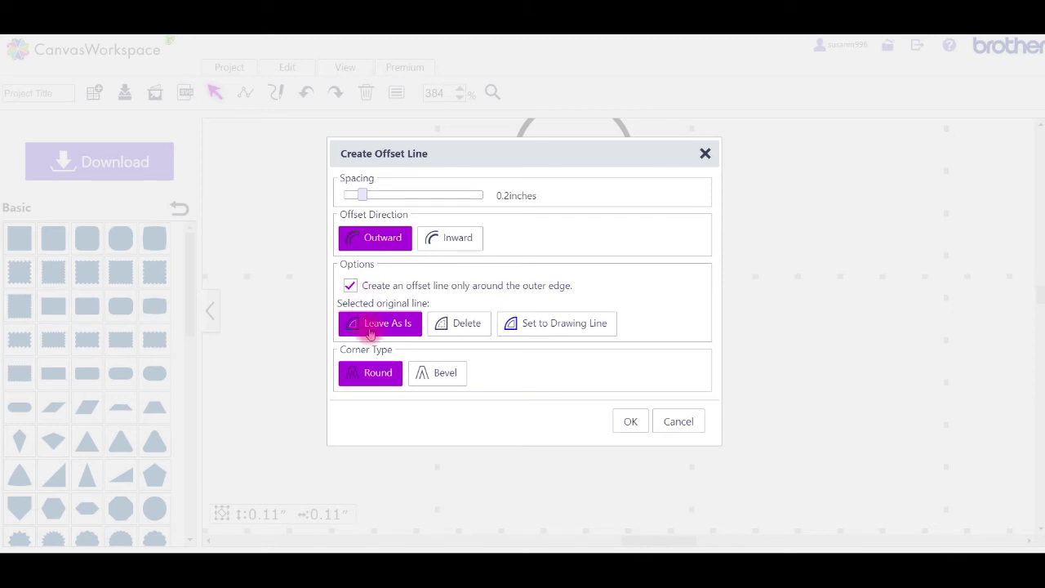
pyautogui.click(630, 423)
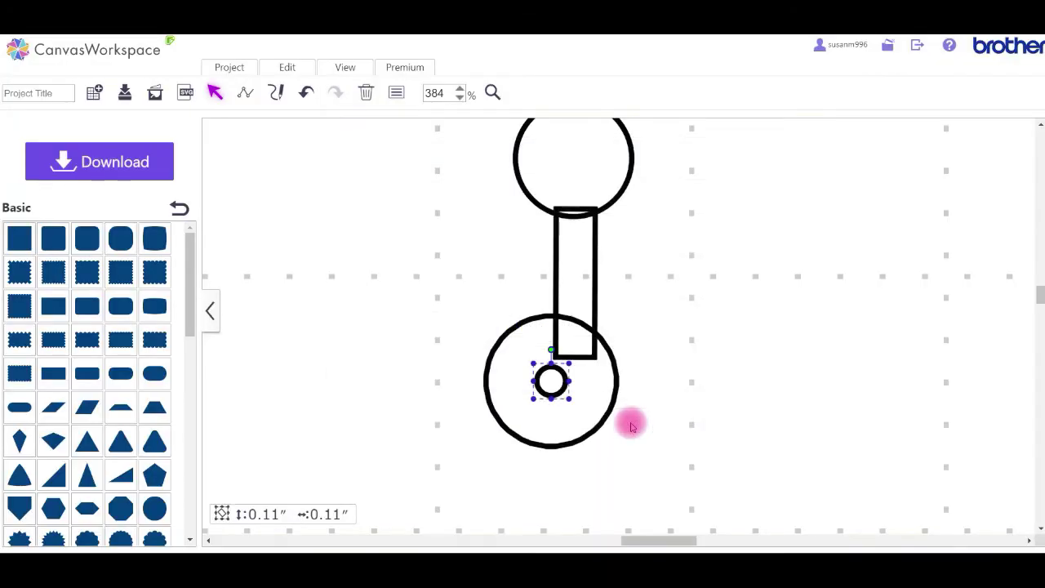
# Step: Try to subtract the tiny circle from the offset circle around it, and undo the result
pyautogui.moveTo(405, 269); pyautogui.dragTo(637, 471)
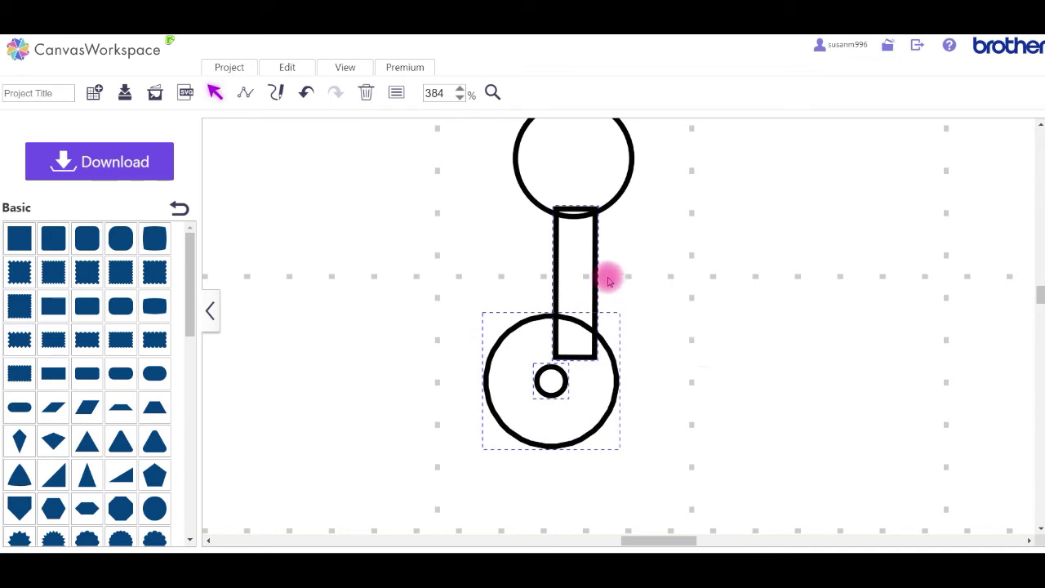
pyautogui.moveTo(667, 490); pyautogui.dragTo(511, 385)
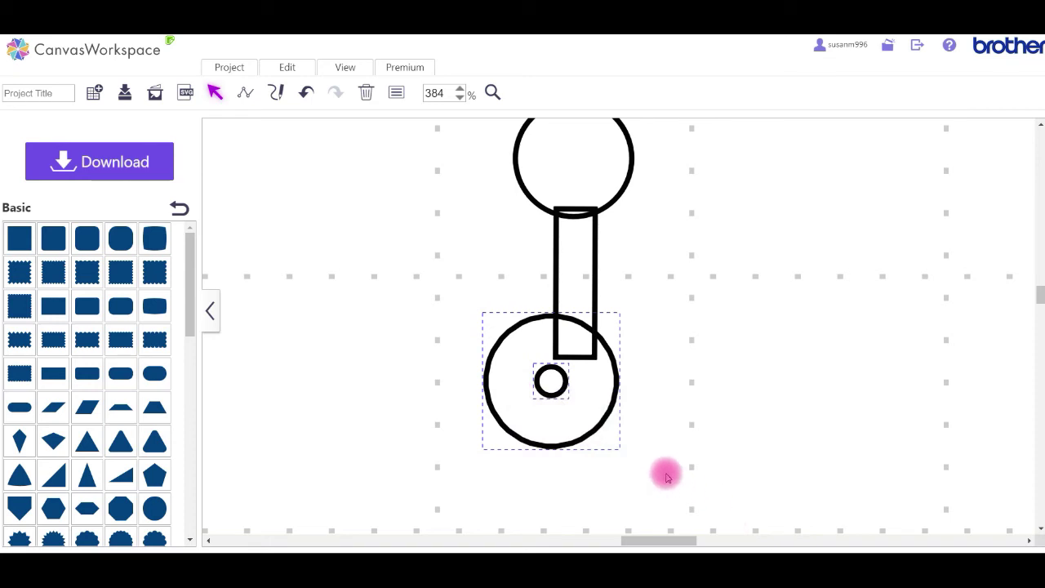
pyautogui.click(290, 69)
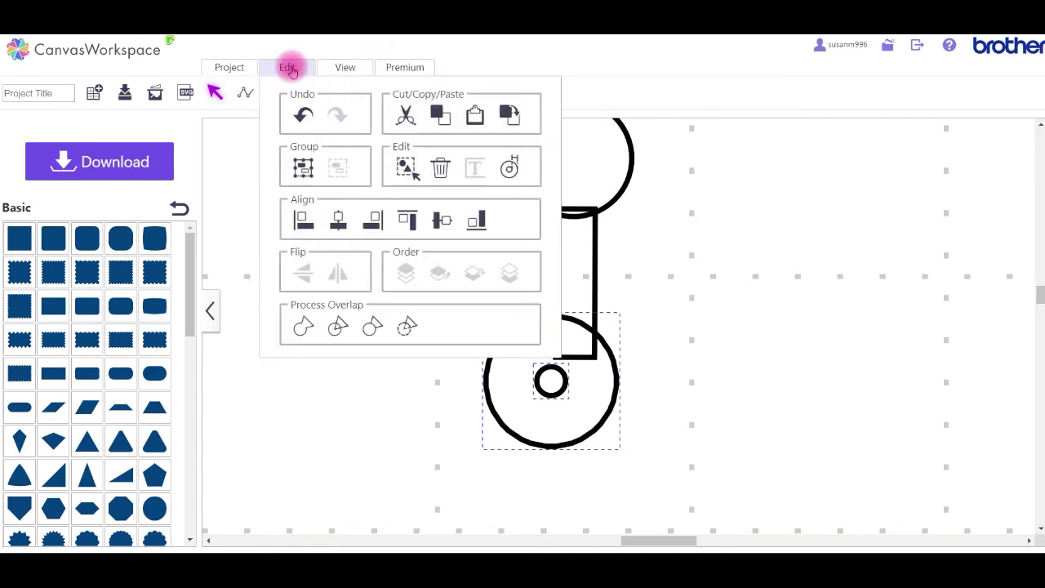
pyautogui.click(407, 327)
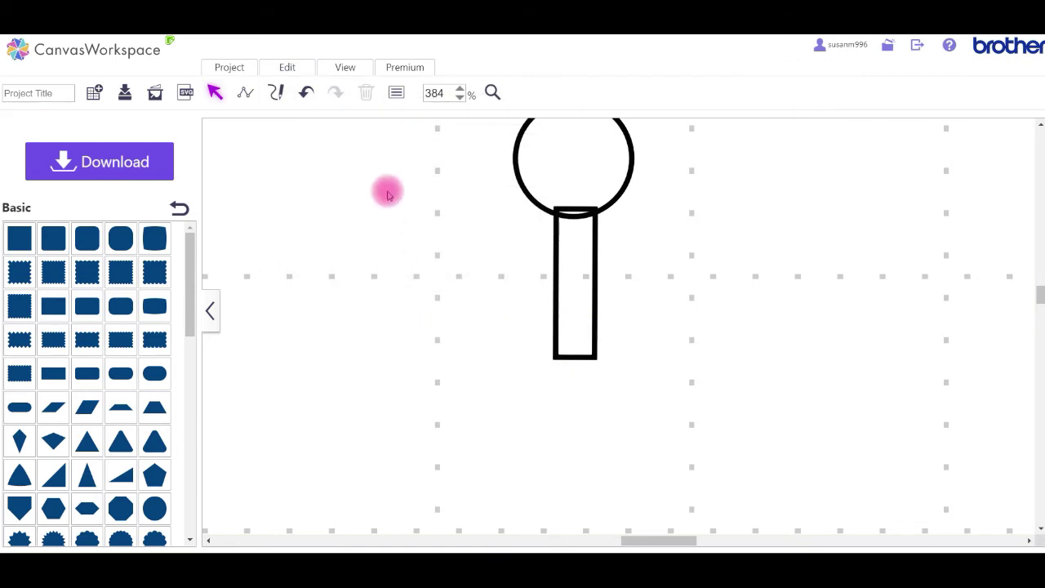
pyautogui.click(305, 95)
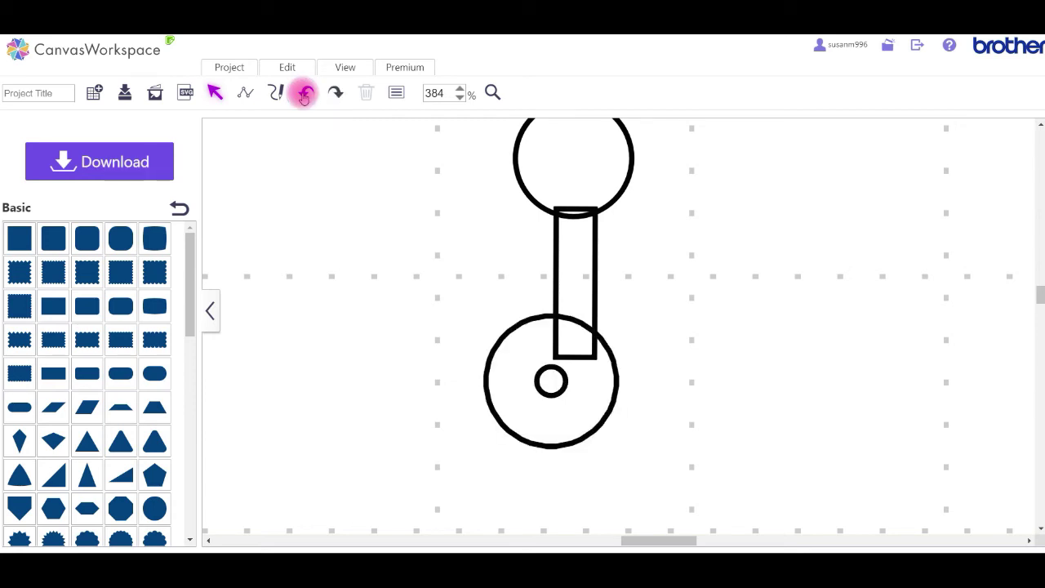
# Step: Move the offset circle clear of the strip, place the tiny circle inside it and bring the tiny circle to the front
pyautogui.click(506, 363)
pyautogui.moveTo(506, 363); pyautogui.dragTo(373, 362)
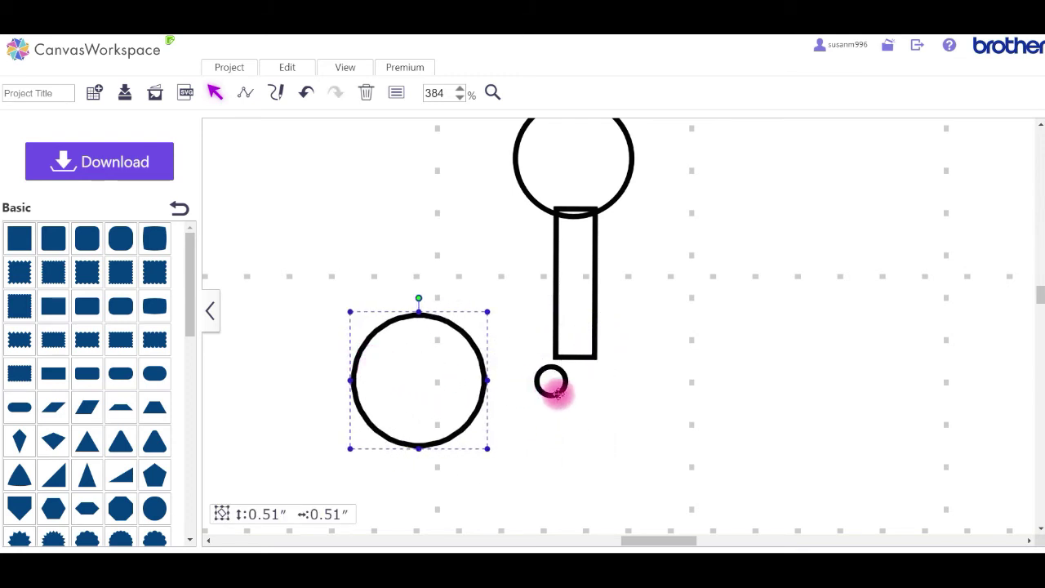
pyautogui.moveTo(552, 384); pyautogui.dragTo(417, 377)
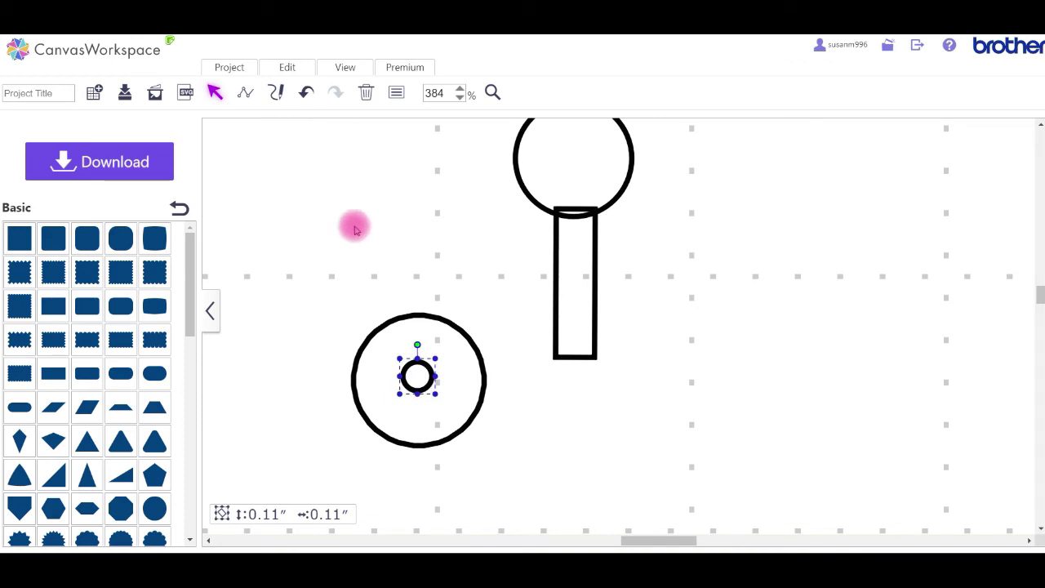
pyautogui.click(285, 69)
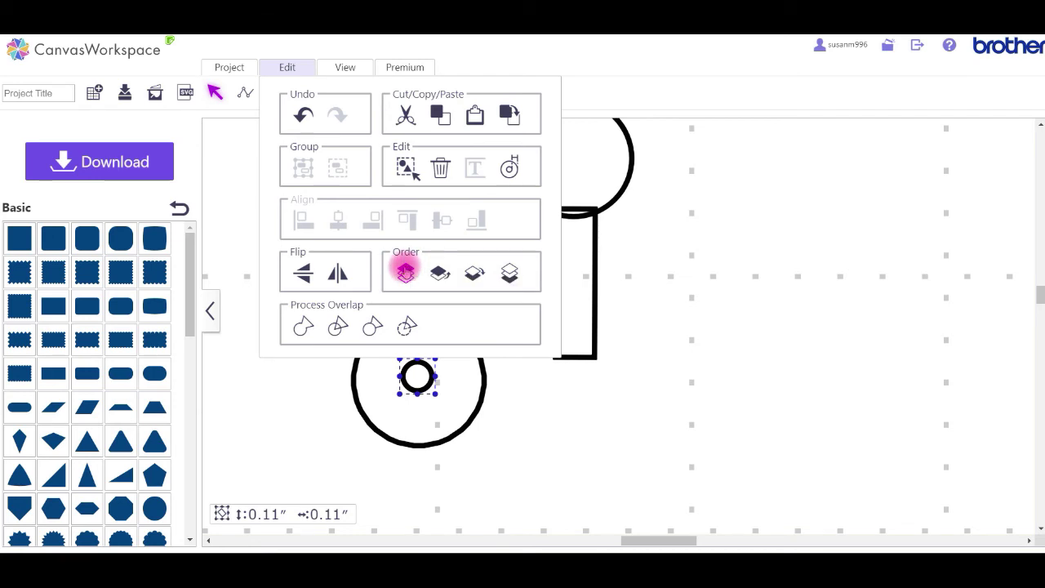
pyautogui.click(405, 272)
# Step: Align the tiny circle and the offset circle on their centres, both horizontally and vertically
pyautogui.moveTo(339, 303); pyautogui.dragTo(498, 446)
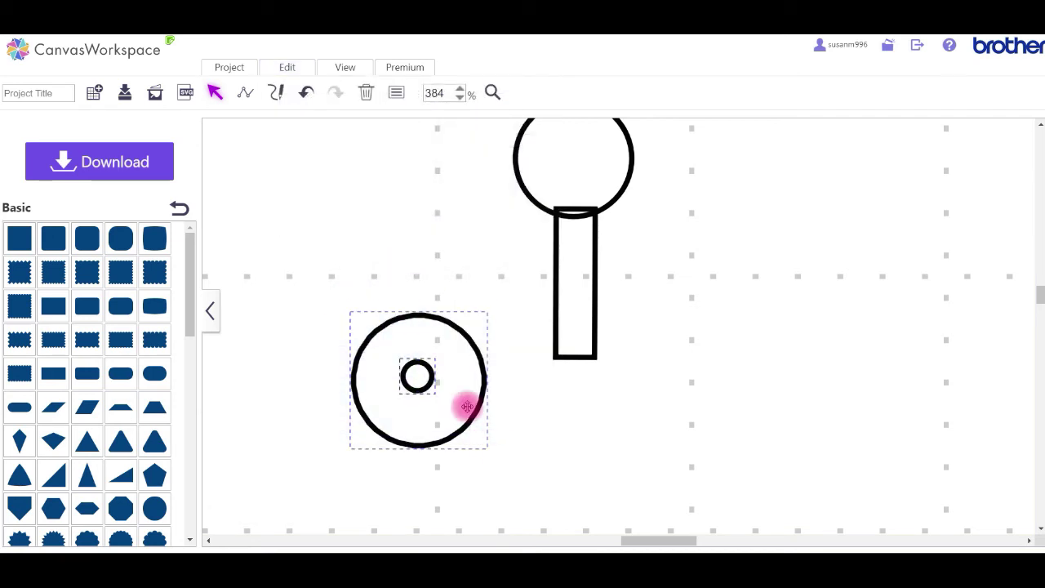
pyautogui.click(281, 69)
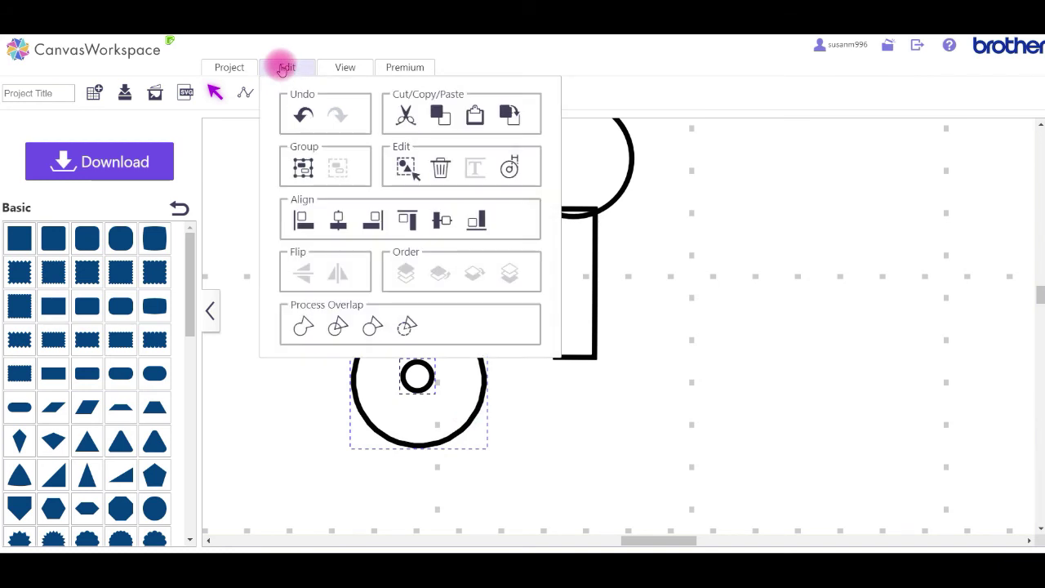
pyautogui.click(339, 223)
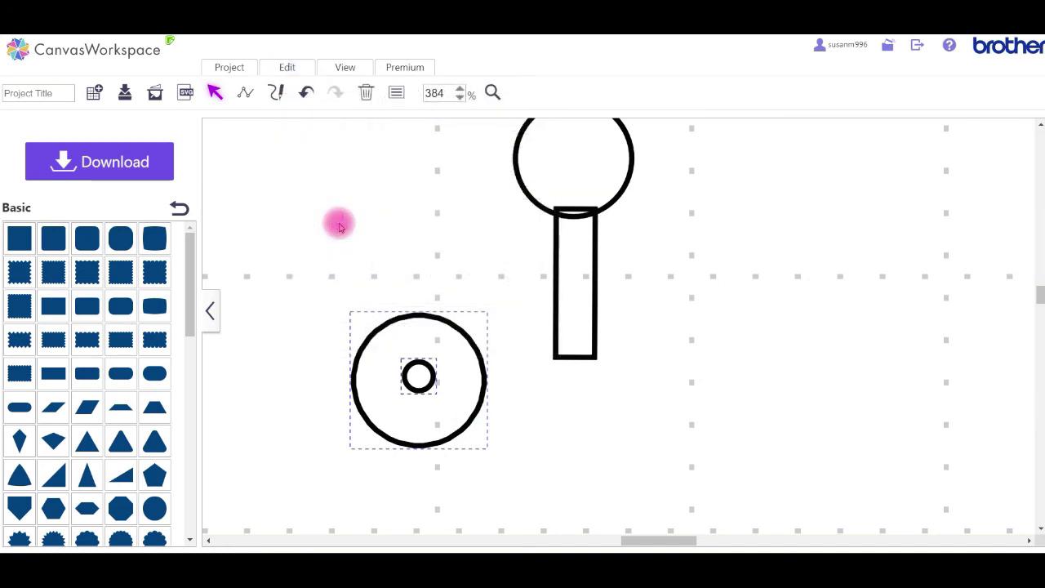
pyautogui.click(295, 72)
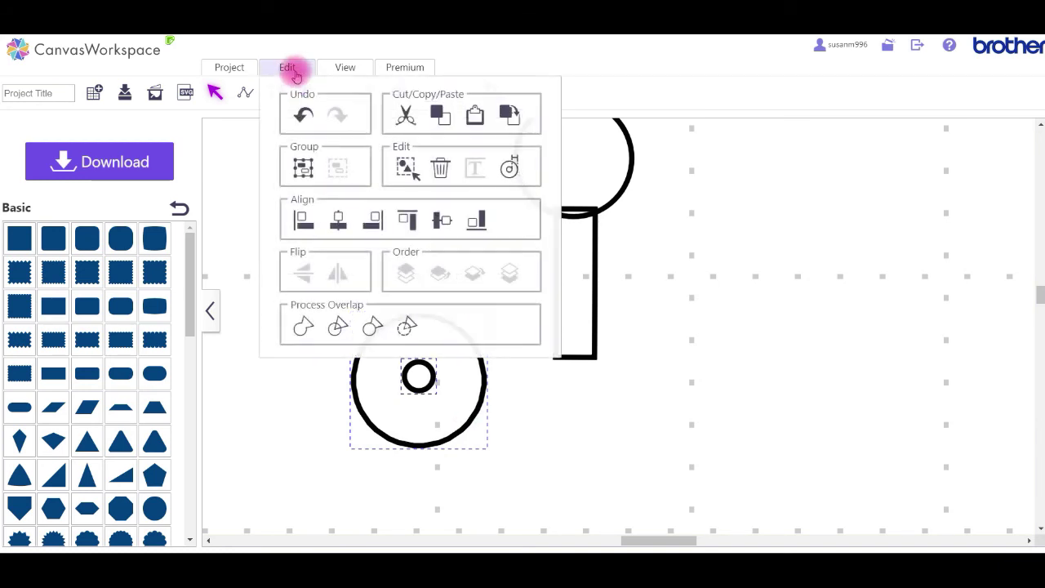
pyautogui.click(440, 219)
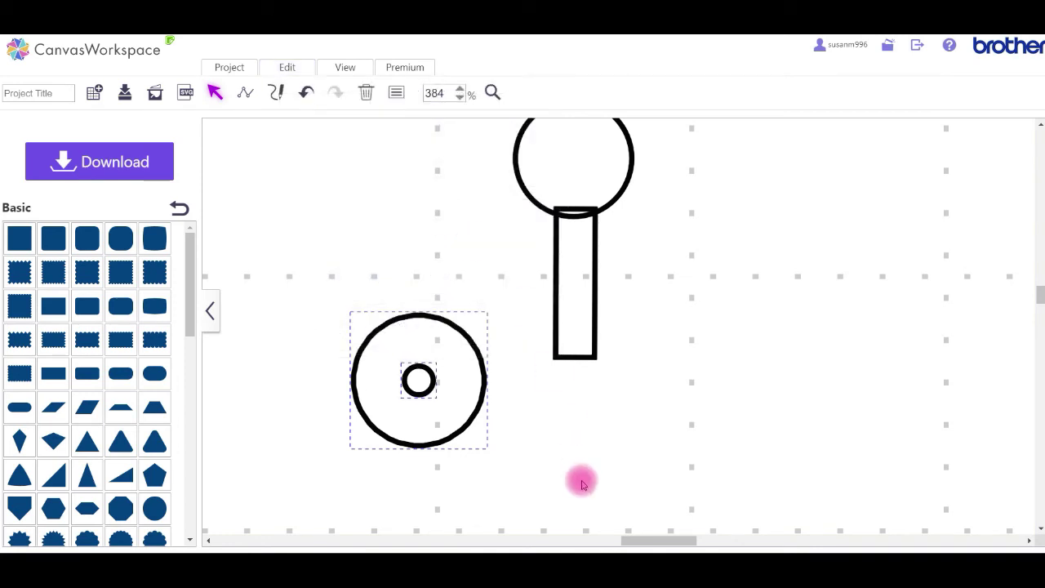
# Step: Subtract the tiny circle from the offset circle and check the ring with only the cutting lines shown
pyautogui.click(296, 75)
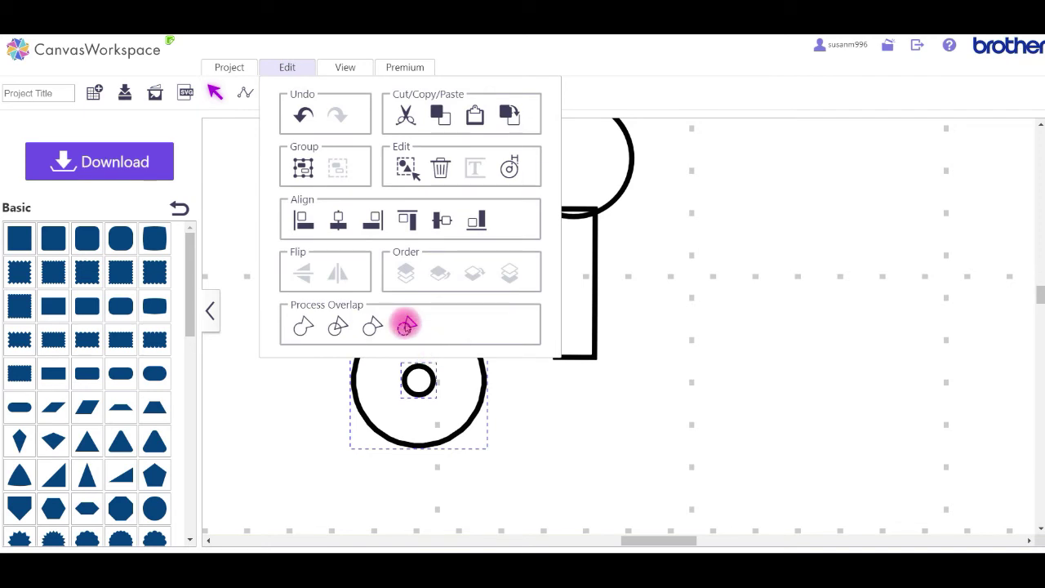
pyautogui.click(406, 326)
pyautogui.click(540, 437)
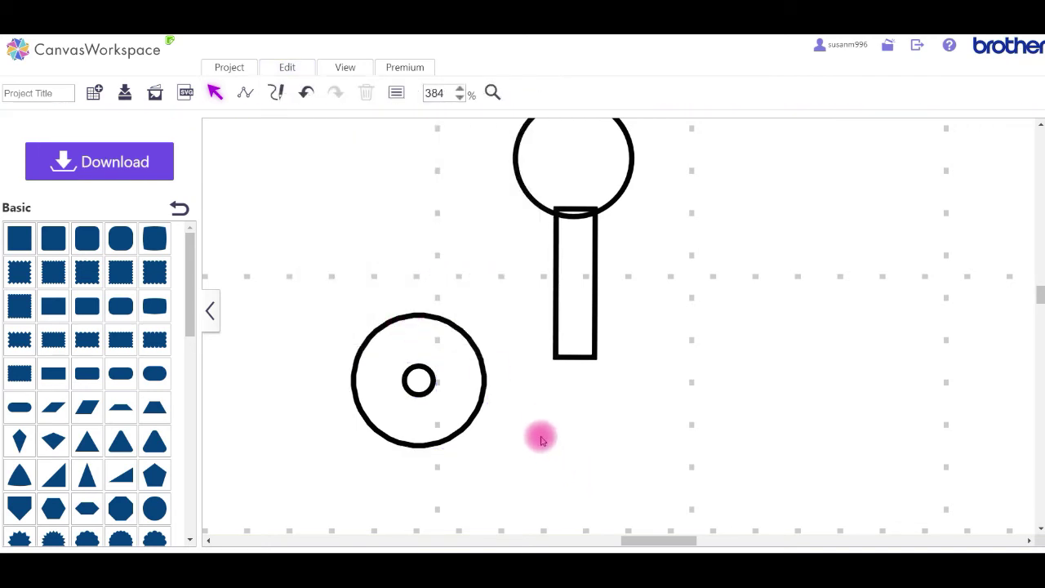
pyautogui.click(347, 70)
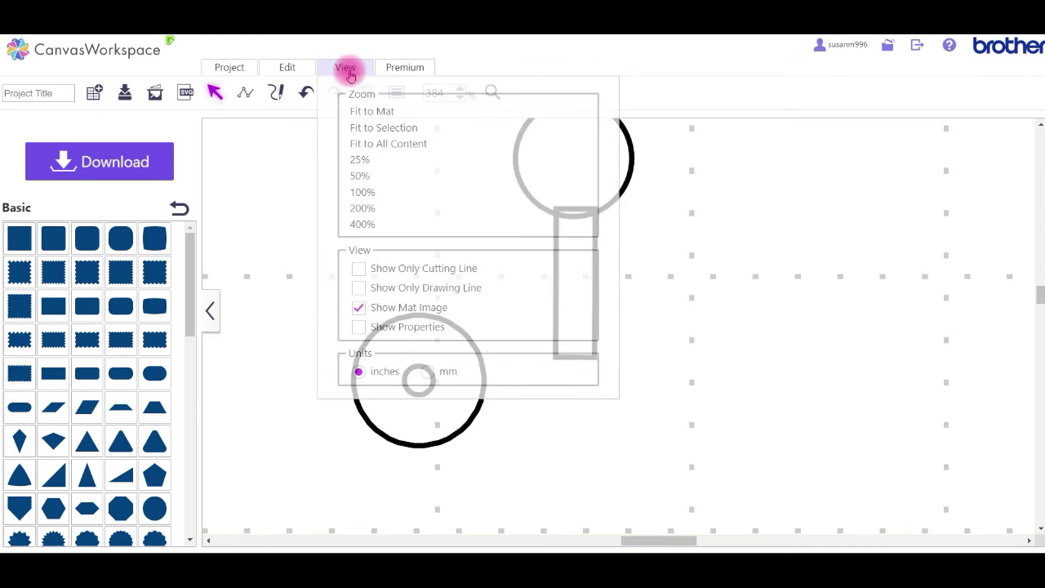
pyautogui.click(402, 269)
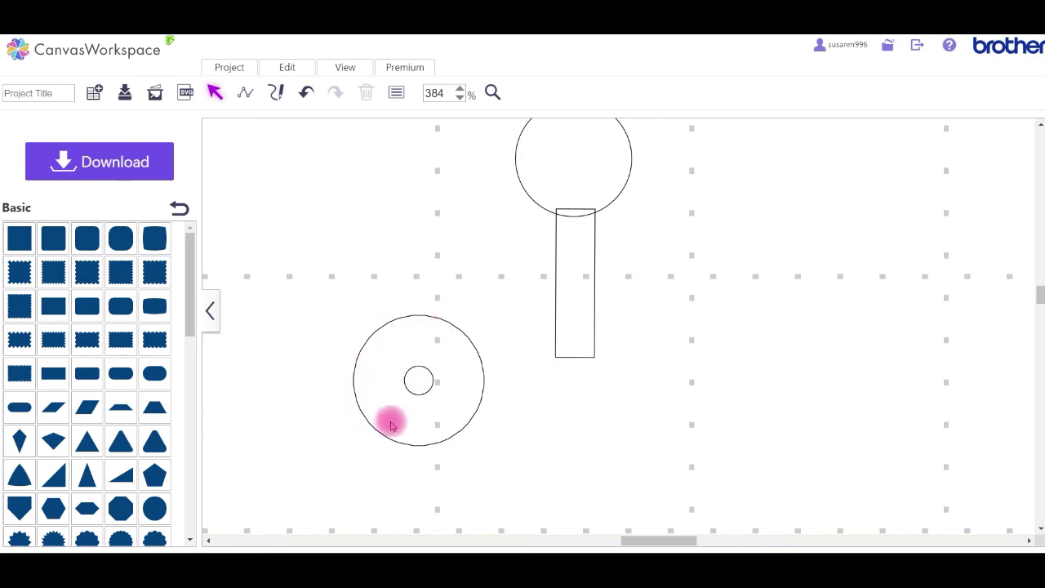
pyautogui.click(345, 69)
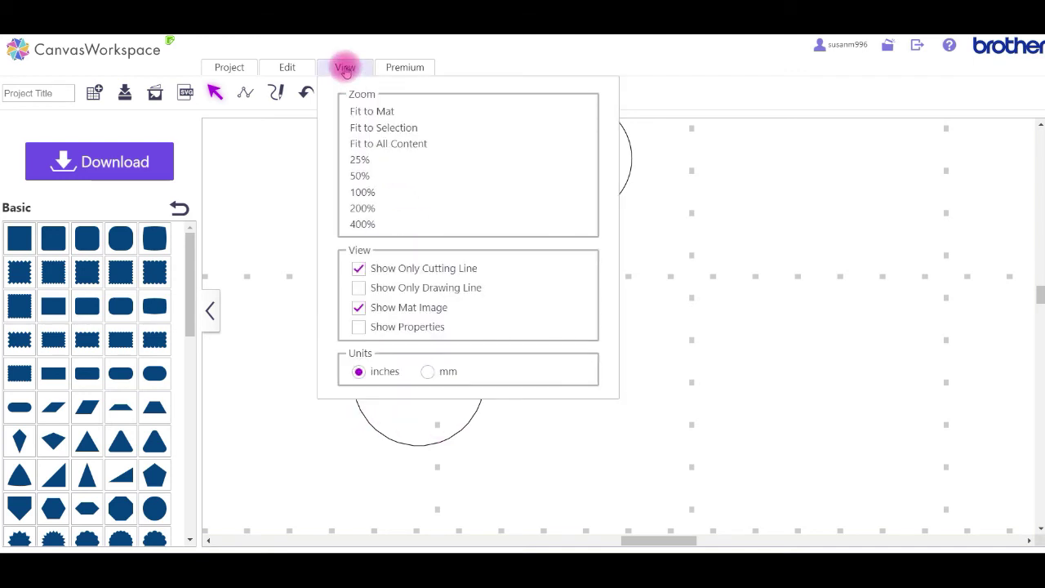
pyautogui.click(360, 270)
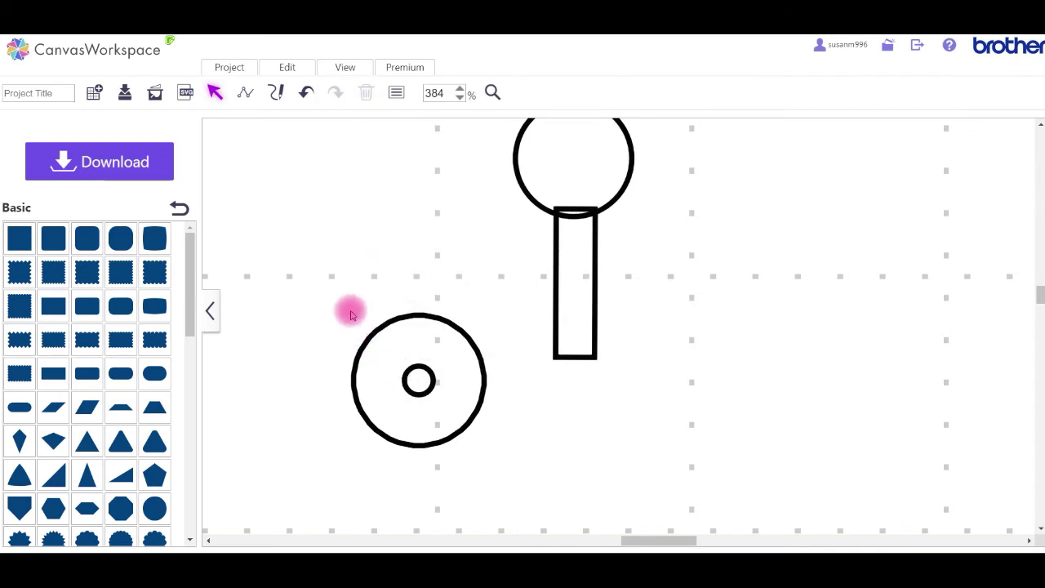
# Step: Shrink the ring to about 0.15 inch across and move it together with the strip down and away from the circle
pyautogui.click(382, 336)
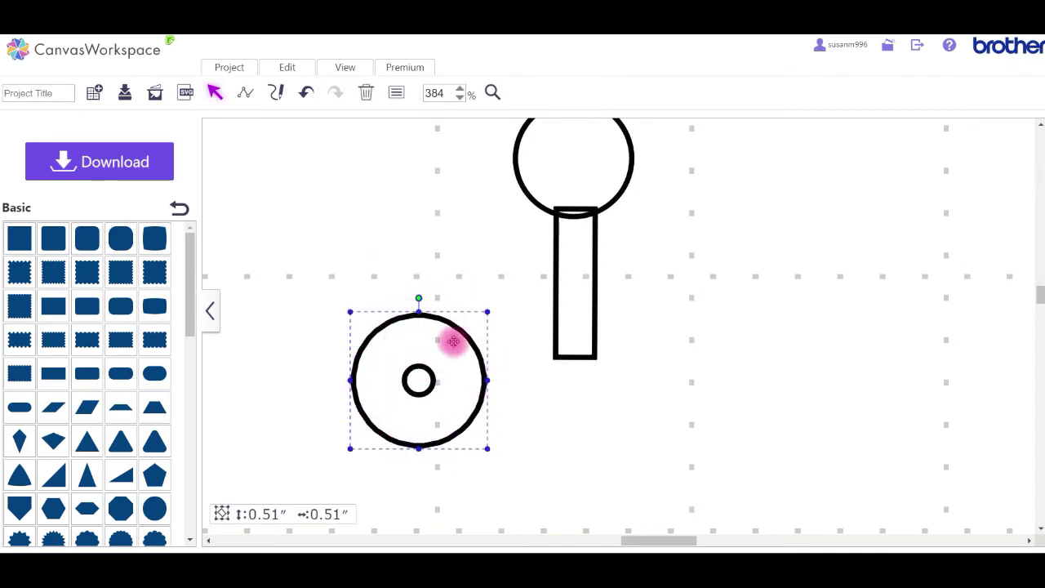
pyautogui.moveTo(487, 446); pyautogui.dragTo(397, 352)
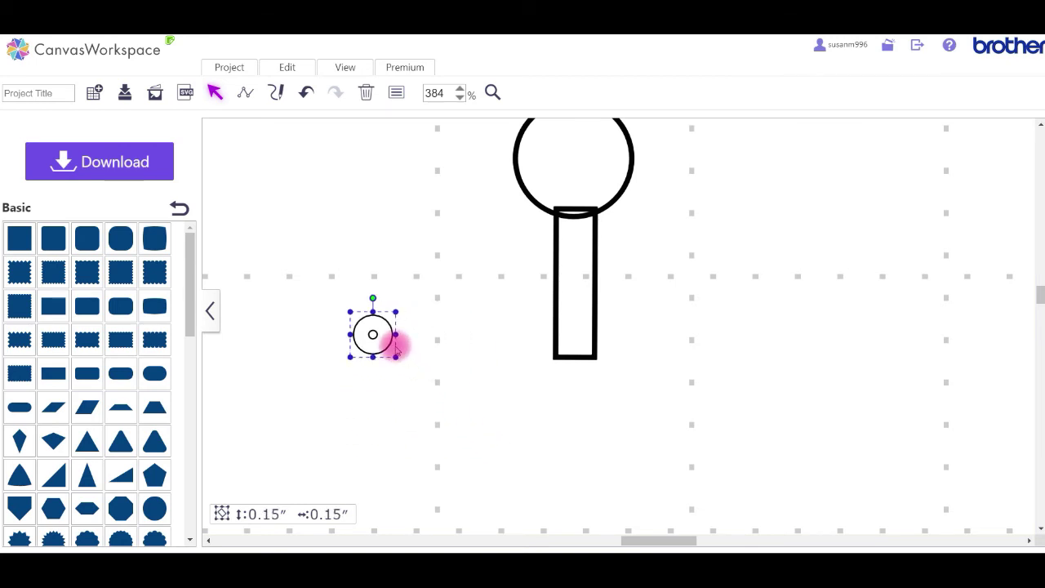
pyautogui.click(373, 334)
pyautogui.moveTo(373, 334); pyautogui.dragTo(555, 390)
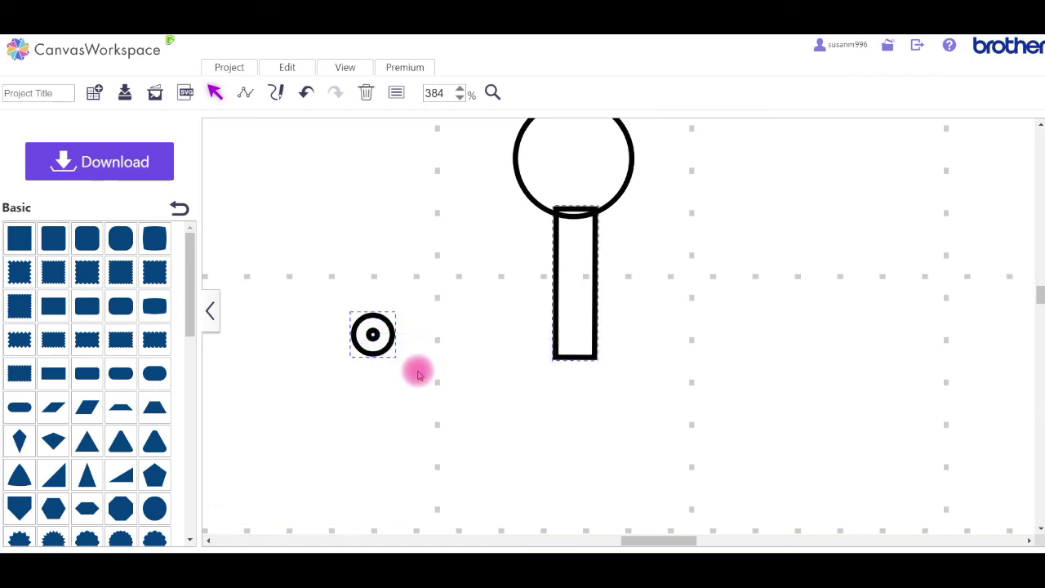
pyautogui.moveTo(373, 333); pyautogui.dragTo(442, 380)
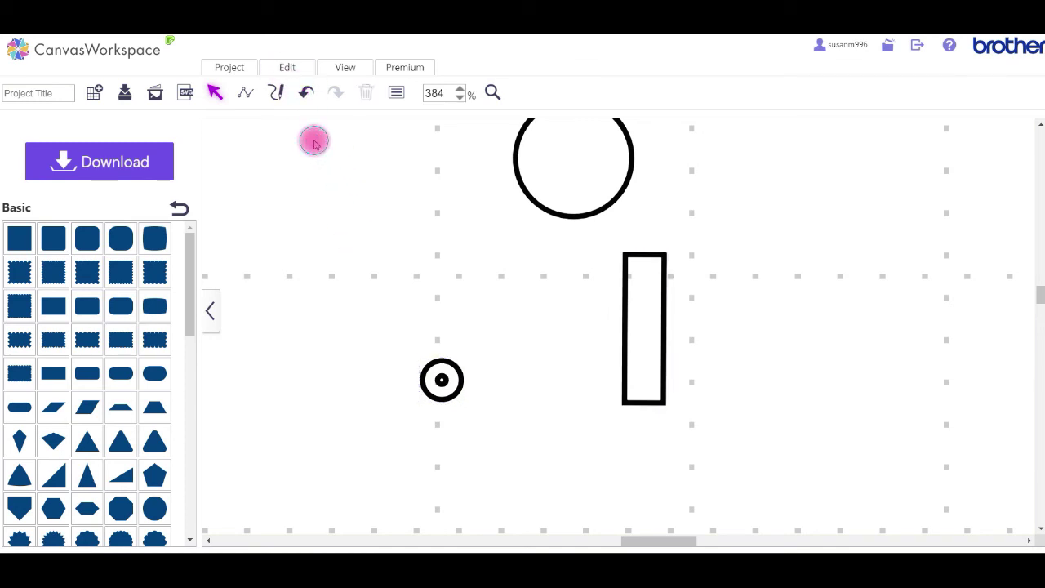
# Step: Align the circle, strip and ring on their horizontal centres, and overlap the strip with the circle above and the ring below
pyautogui.moveTo(424, 128); pyautogui.dragTo(709, 430)
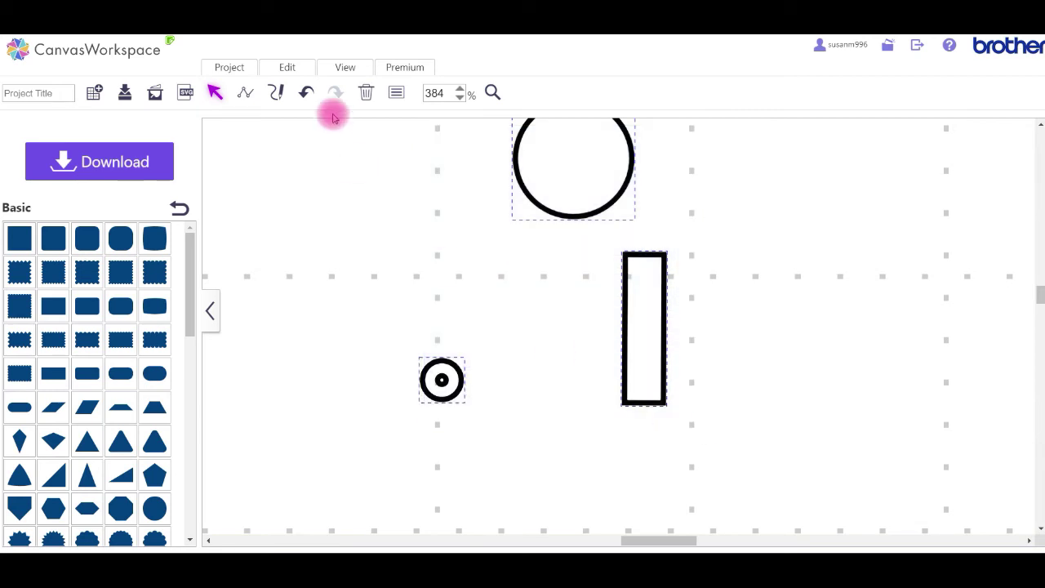
pyautogui.click(290, 68)
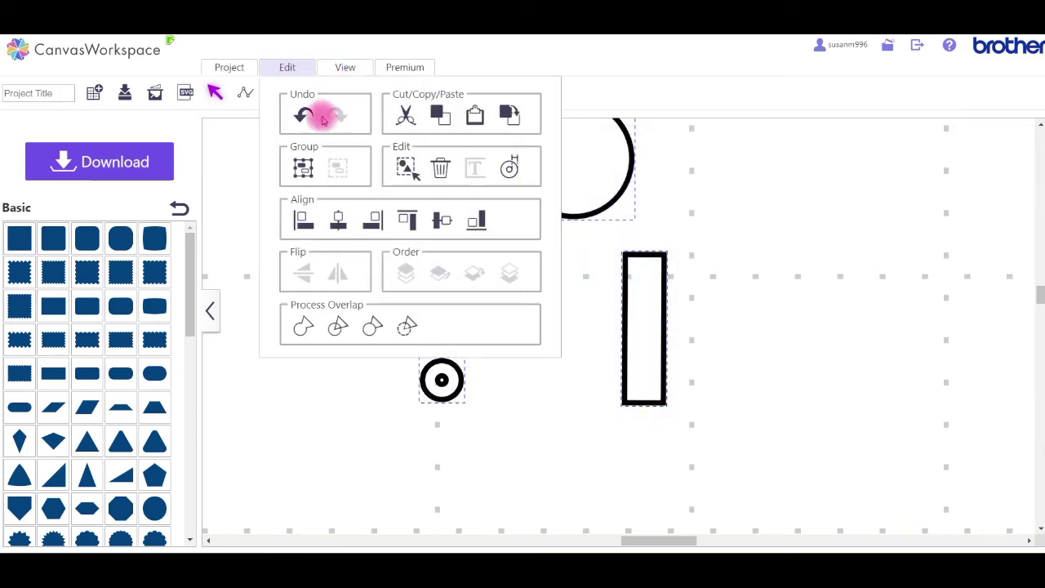
pyautogui.click(338, 221)
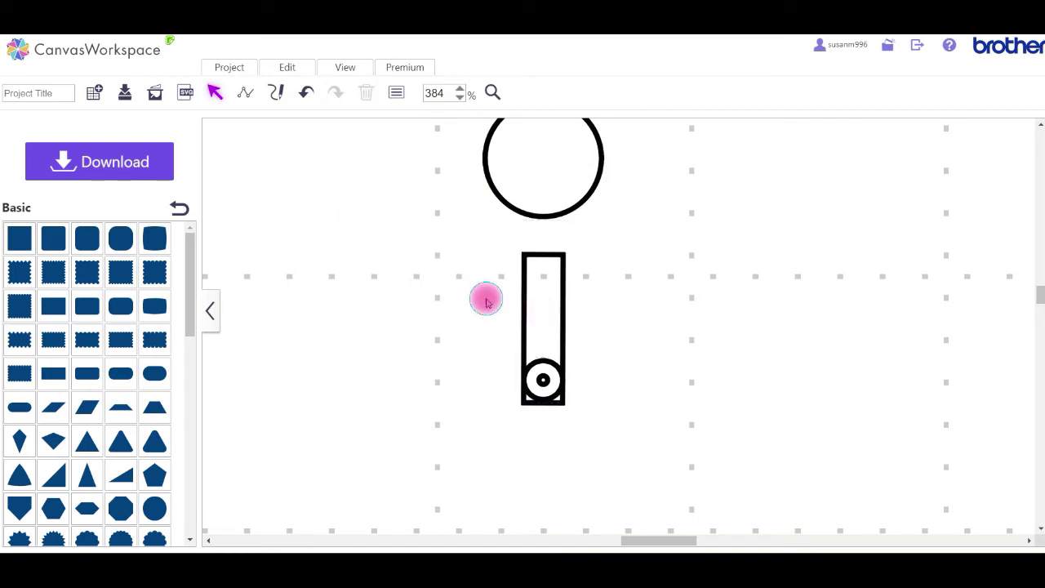
pyautogui.moveTo(546, 310); pyautogui.dragTo(550, 263)
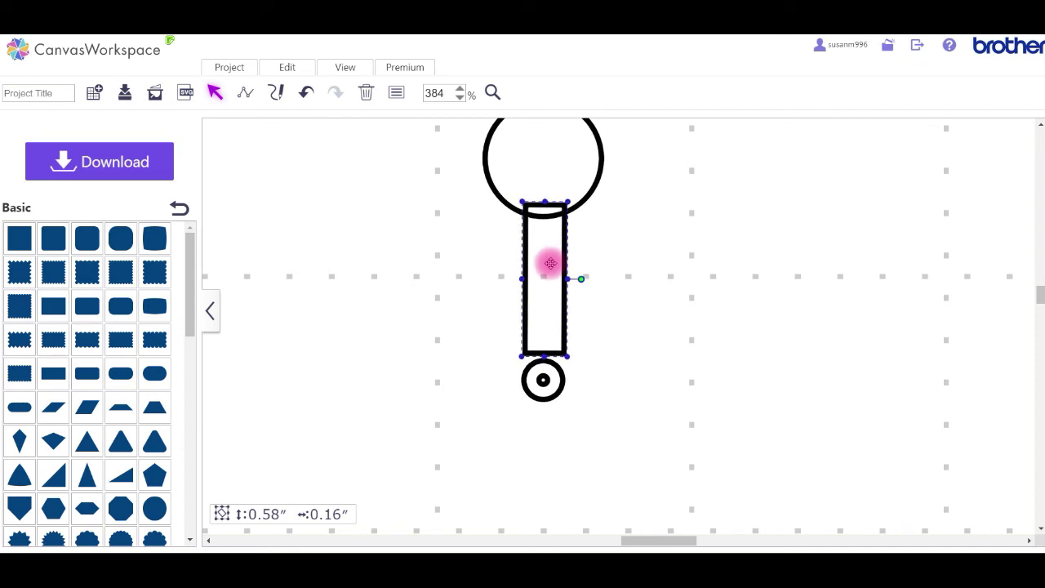
pyautogui.moveTo(553, 390); pyautogui.dragTo(553, 368)
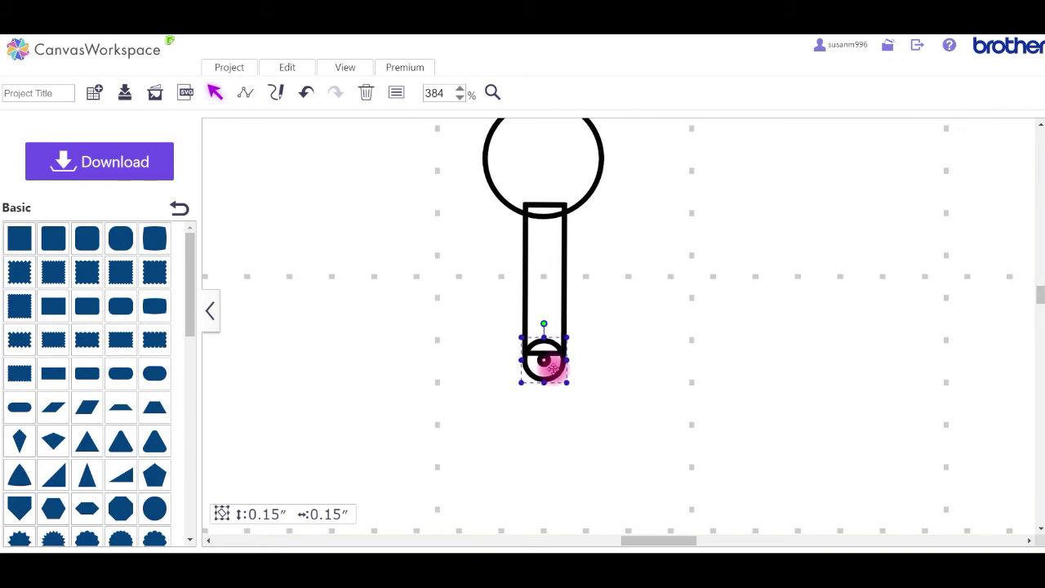
pyautogui.moveTo(555, 369); pyautogui.dragTo(555, 376)
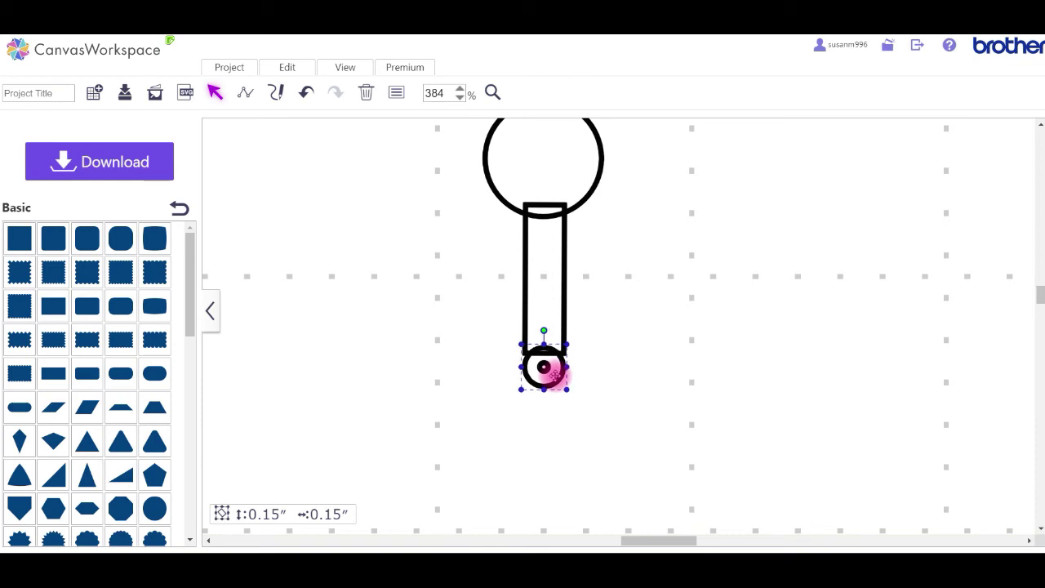
# Step: Enlarge the ring to about 0.19 inch across and make the strip slightly narrower
pyautogui.click(572, 361)
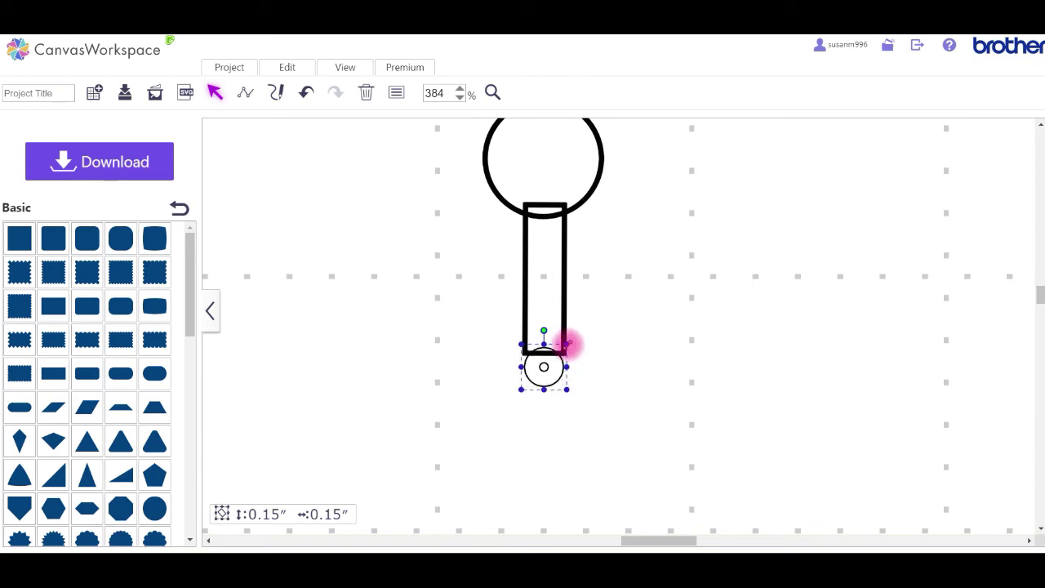
pyautogui.moveTo(569, 344); pyautogui.dragTo(572, 343)
pyautogui.click(524, 348)
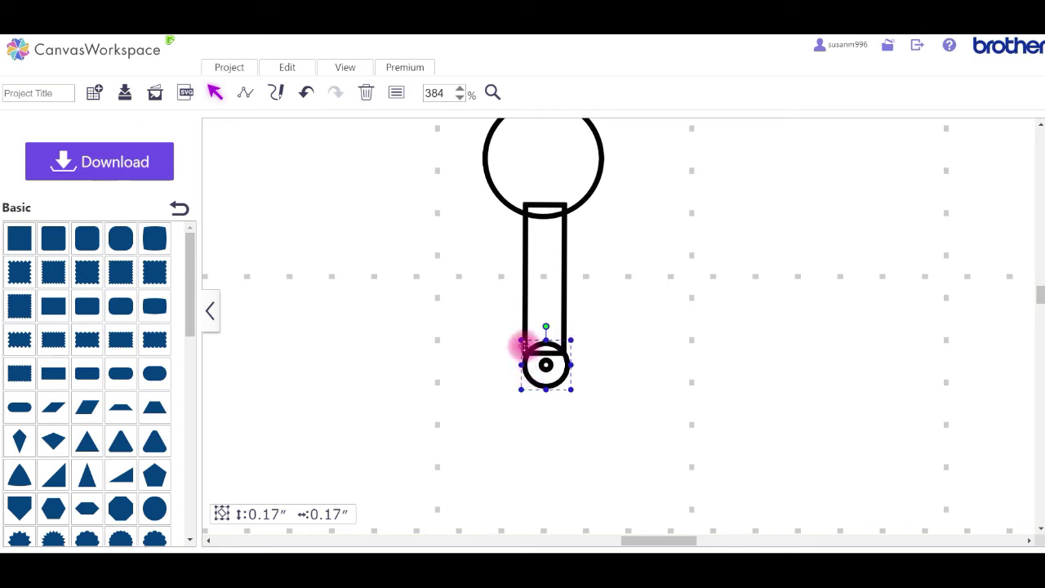
pyautogui.moveTo(519, 339); pyautogui.dragTo(518, 341)
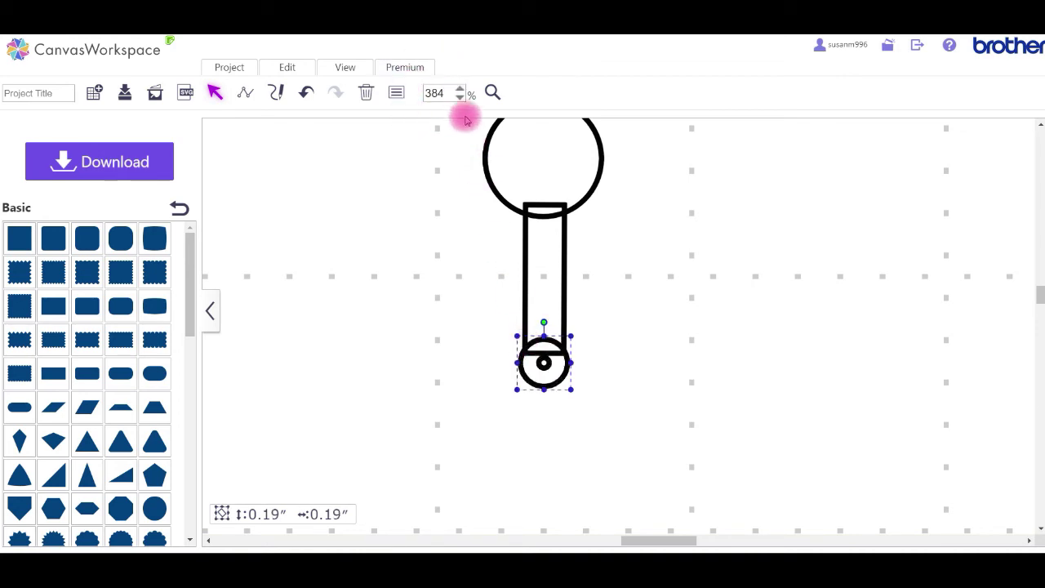
pyautogui.click(531, 278)
pyautogui.moveTo(523, 279); pyautogui.dragTo(529, 279)
# Step: Re-align the circle, the narrowed strip and the ring on their horizontal centres
pyautogui.moveTo(596, 423); pyautogui.dragTo(481, 139)
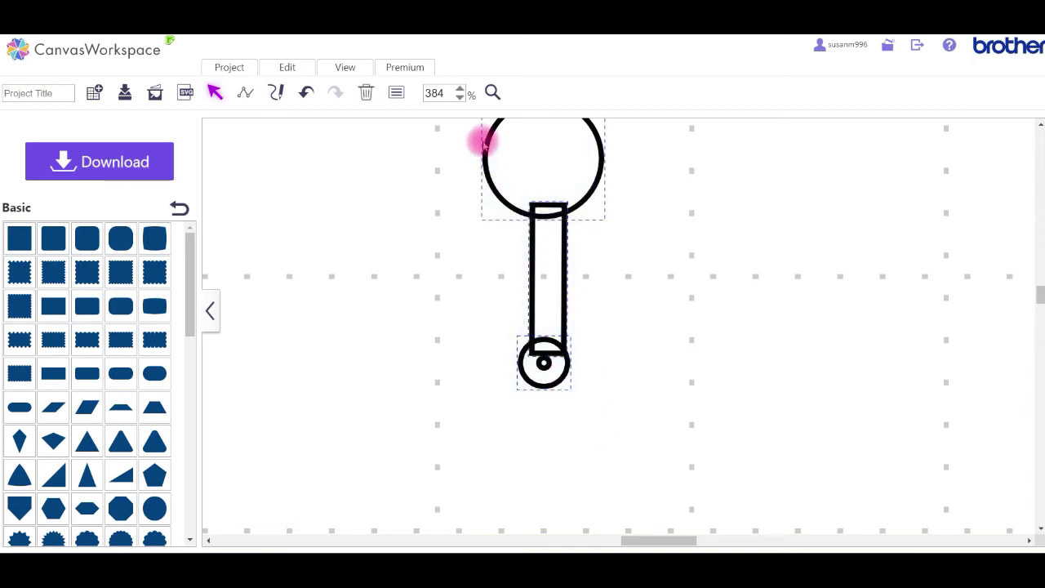
pyautogui.click(284, 69)
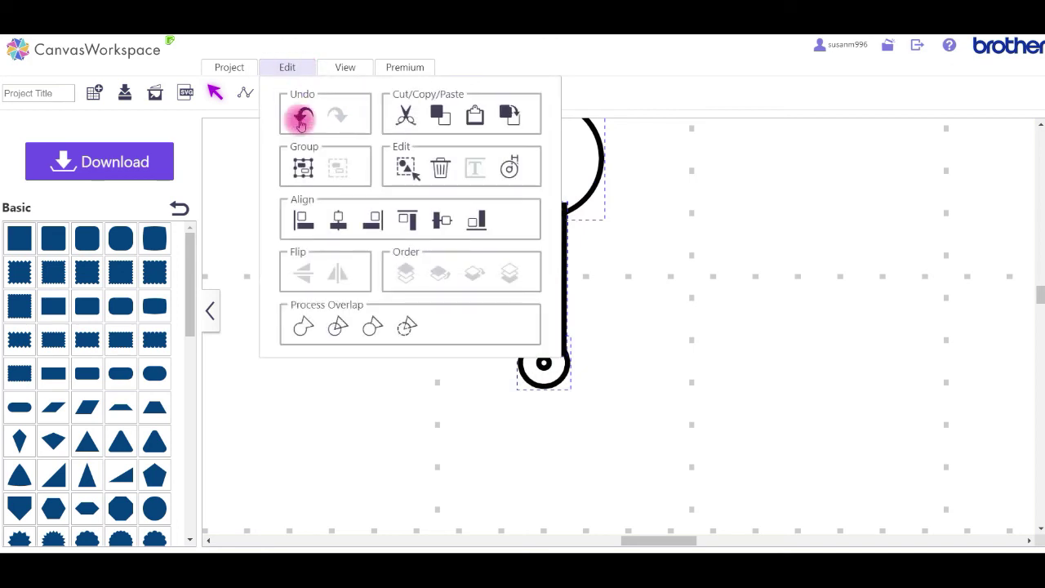
pyautogui.click(338, 221)
pyautogui.click(682, 382)
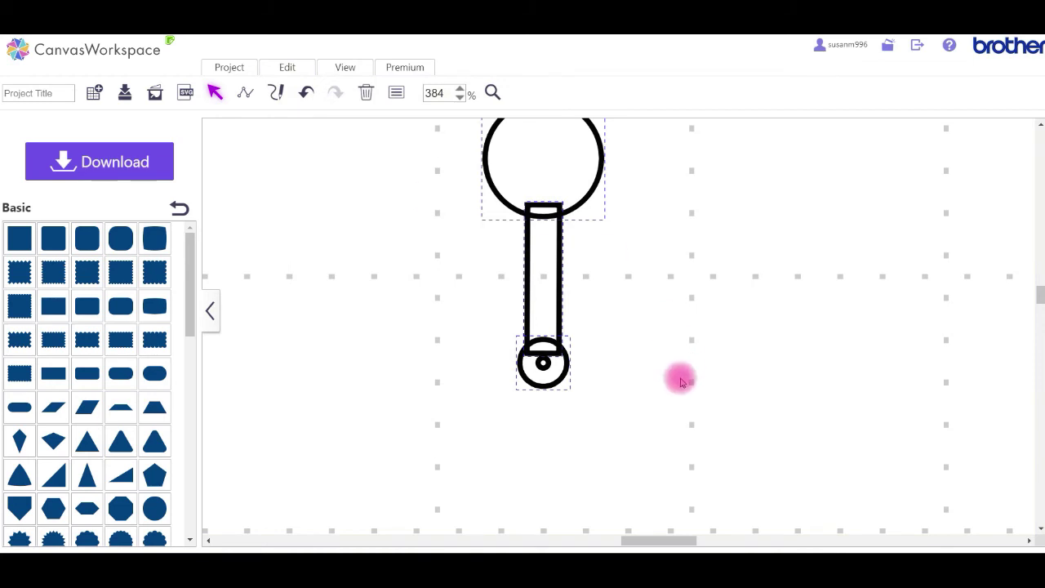
# Step: Merge the circle, strip and ring into a single rattle outline and move it down the canvas
pyautogui.click(288, 72)
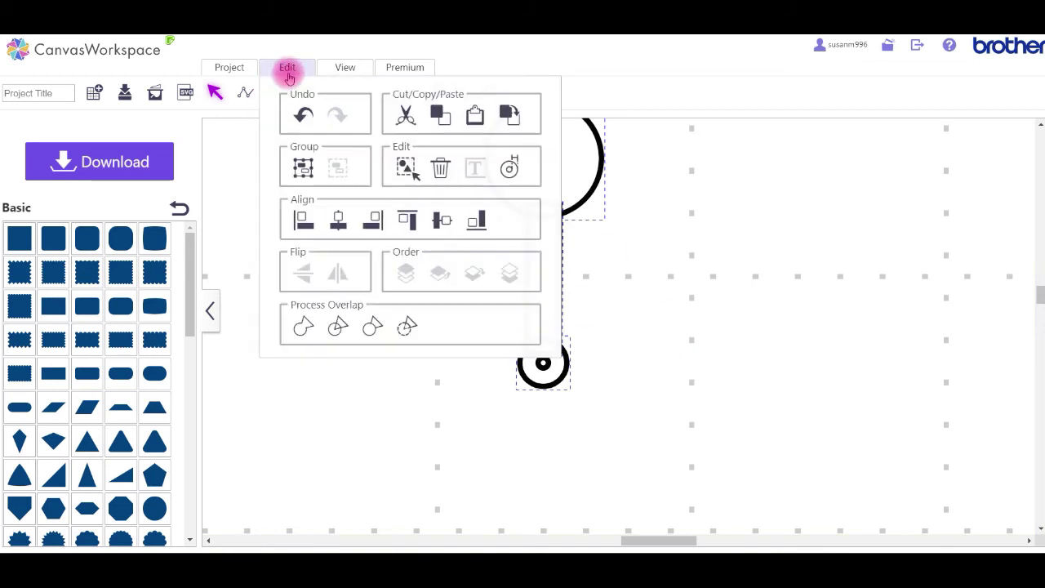
pyautogui.click(302, 328)
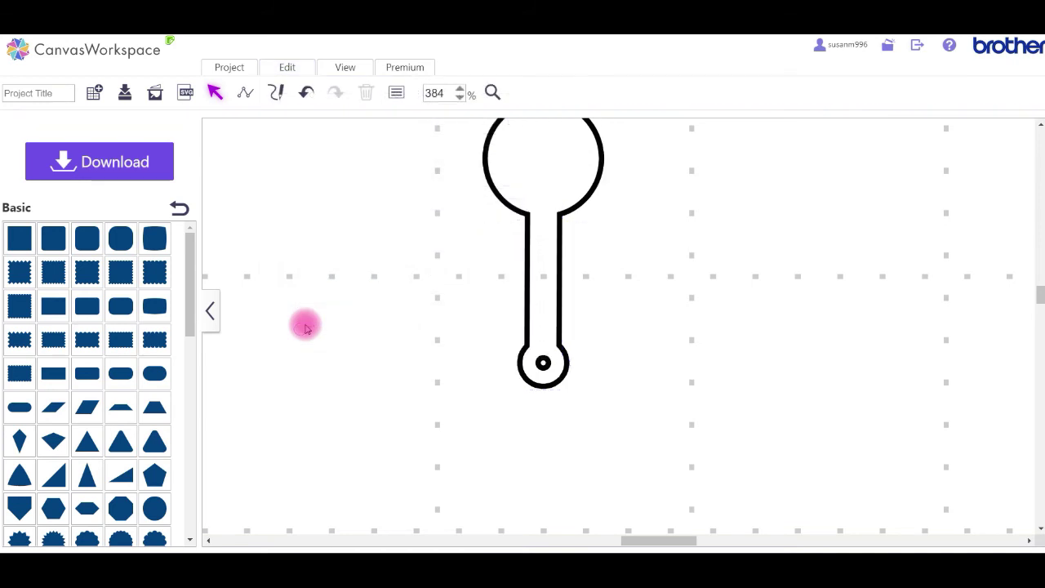
pyautogui.moveTo(552, 157); pyautogui.dragTo(555, 250)
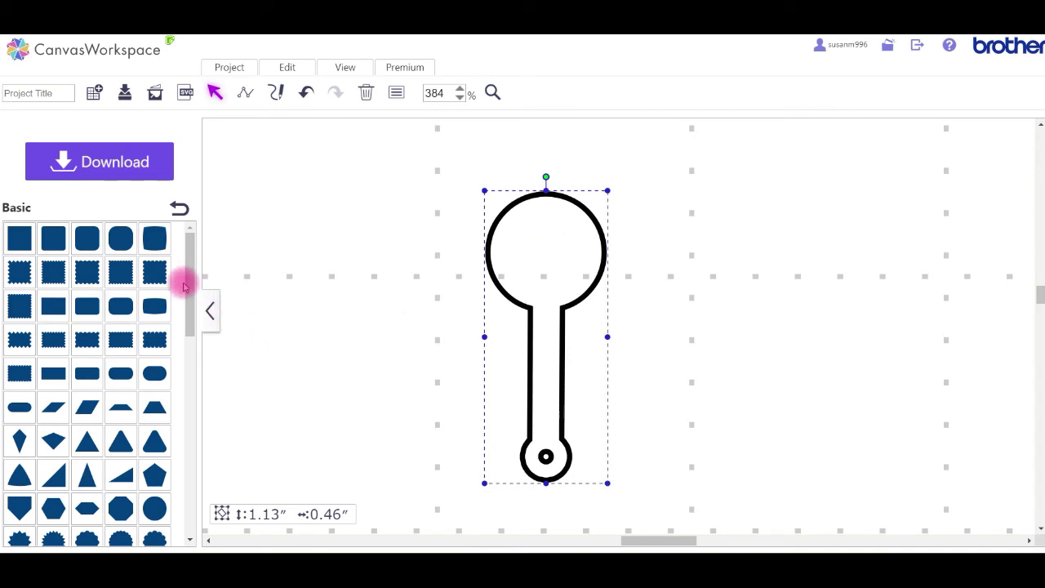
# Step: Add an eight-pointed star with shorter diagonal points from the basic shapes and view the canvas at 100%
pyautogui.moveTo(191, 294); pyautogui.dragTo(195, 394)
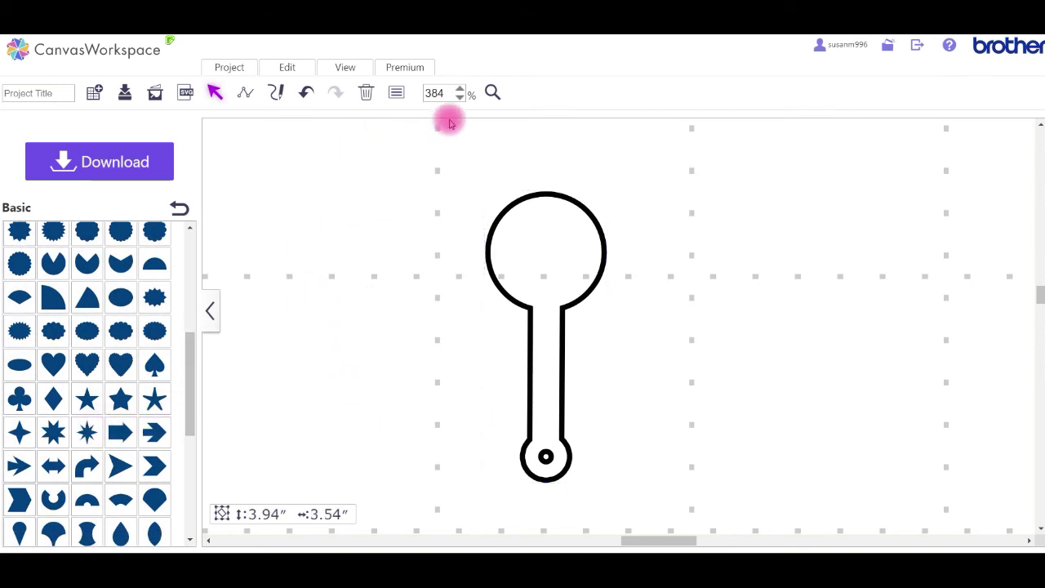
pyautogui.click(461, 97)
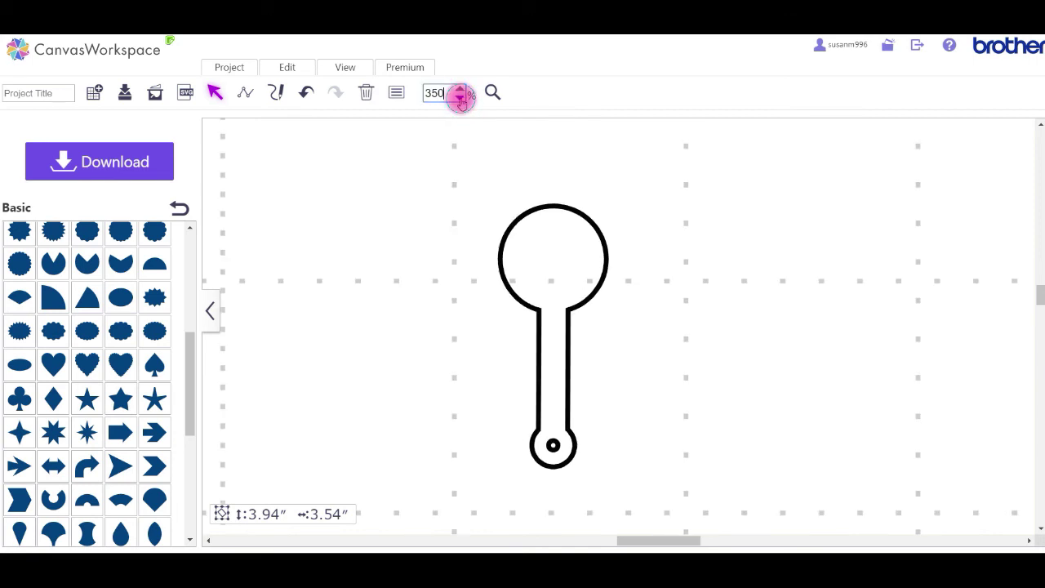
pyautogui.click(461, 97)
pyautogui.click(461, 97)
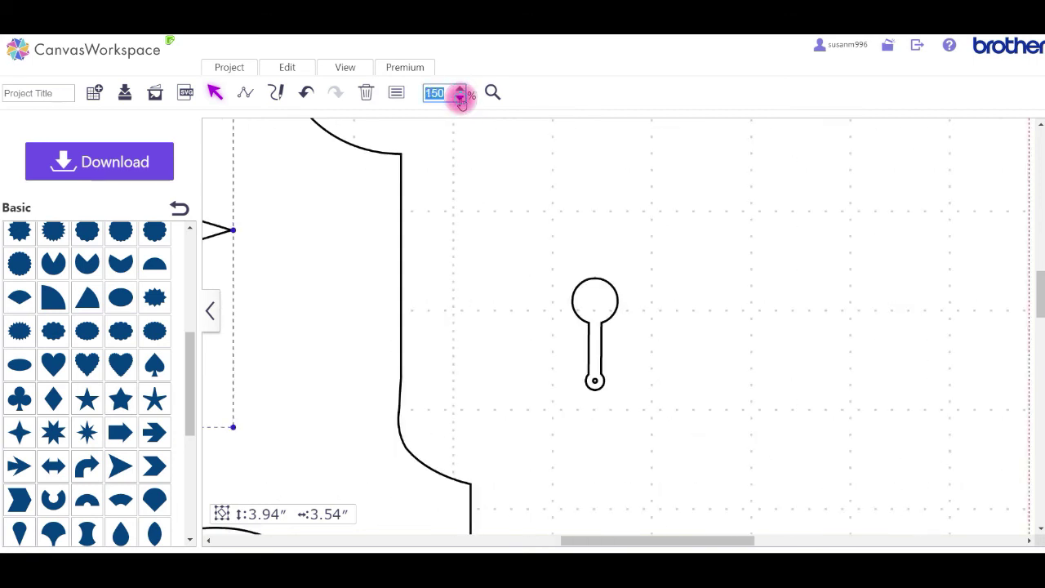
pyautogui.click(461, 98)
# Step: Shift the romper card and its detached pink sleeve piece away from the rattle, and place the large star in the blank area beside the card
pyautogui.click(313, 285)
pyautogui.moveTo(313, 285); pyautogui.dragTo(204, 276)
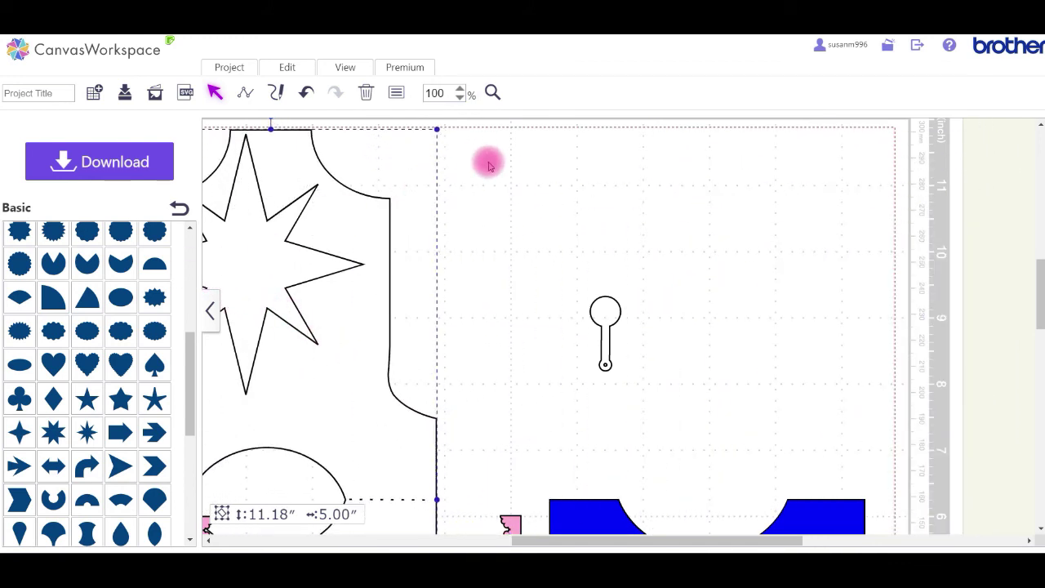
pyautogui.moveTo(362, 263); pyautogui.dragTo(366, 345)
pyautogui.moveTo(249, 156); pyautogui.dragTo(683, 168)
pyautogui.moveTo(285, 303); pyautogui.dragTo(279, 239)
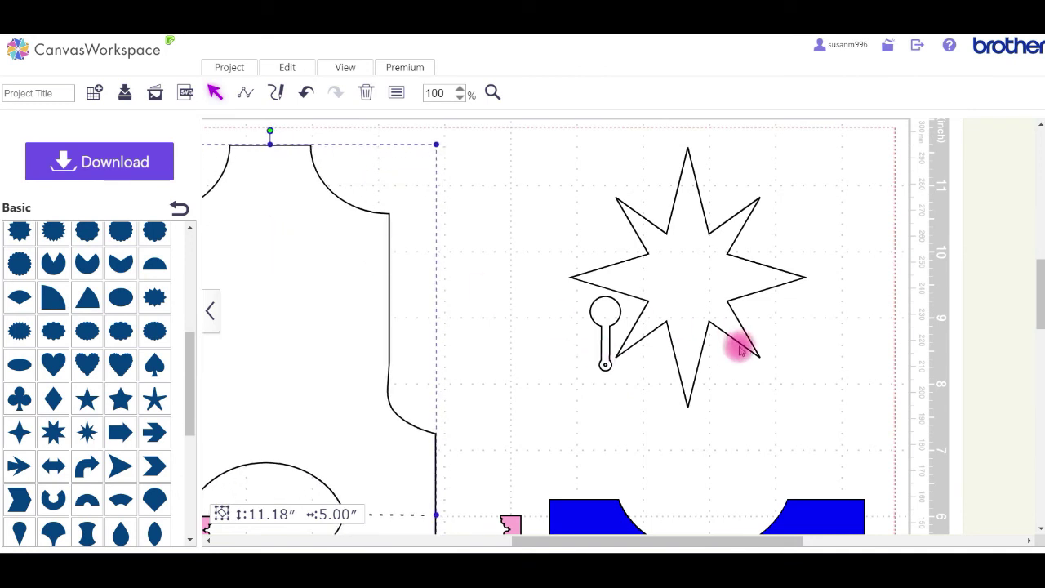
pyautogui.click(510, 522)
pyautogui.moveTo(510, 523); pyautogui.dragTo(422, 524)
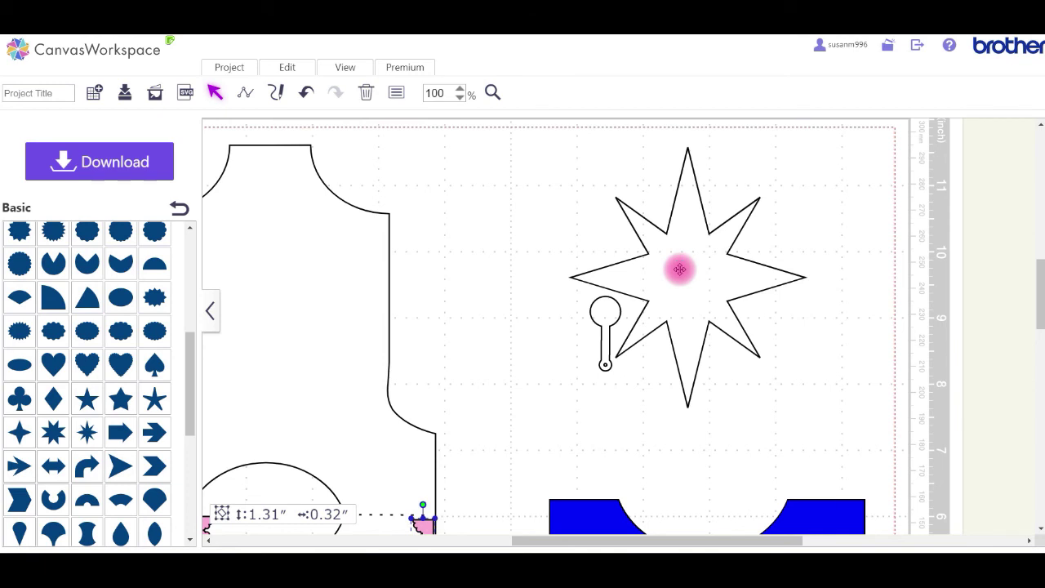
# Step: Shrink the star to about 0.31 inch high by 0.28 inch wide and place it inside the rattle's circle
pyautogui.click(681, 268)
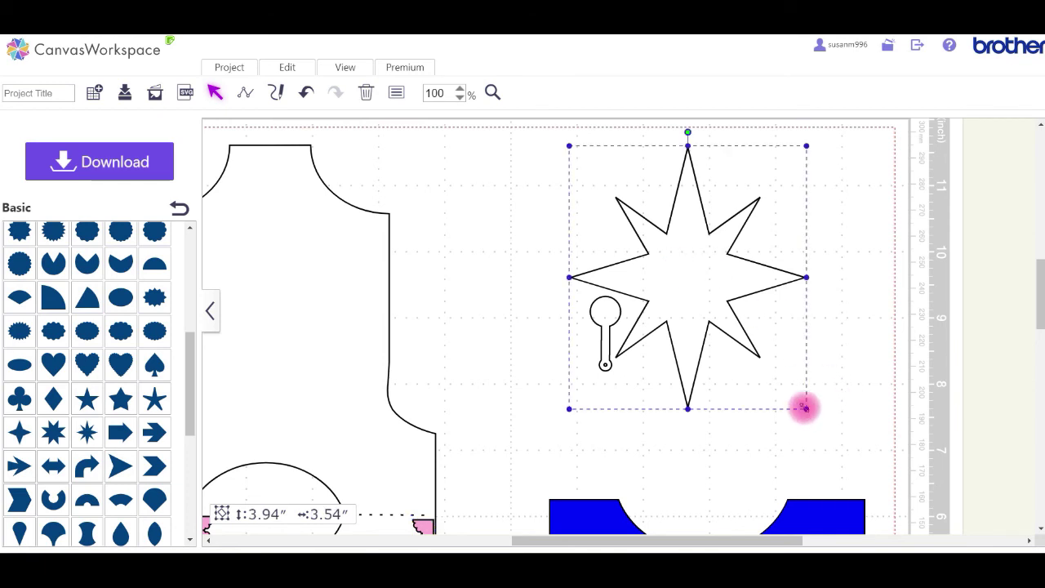
pyautogui.moveTo(804, 408); pyautogui.dragTo(735, 327)
pyautogui.moveTo(690, 280); pyautogui.dragTo(603, 310)
pyautogui.click(582, 162)
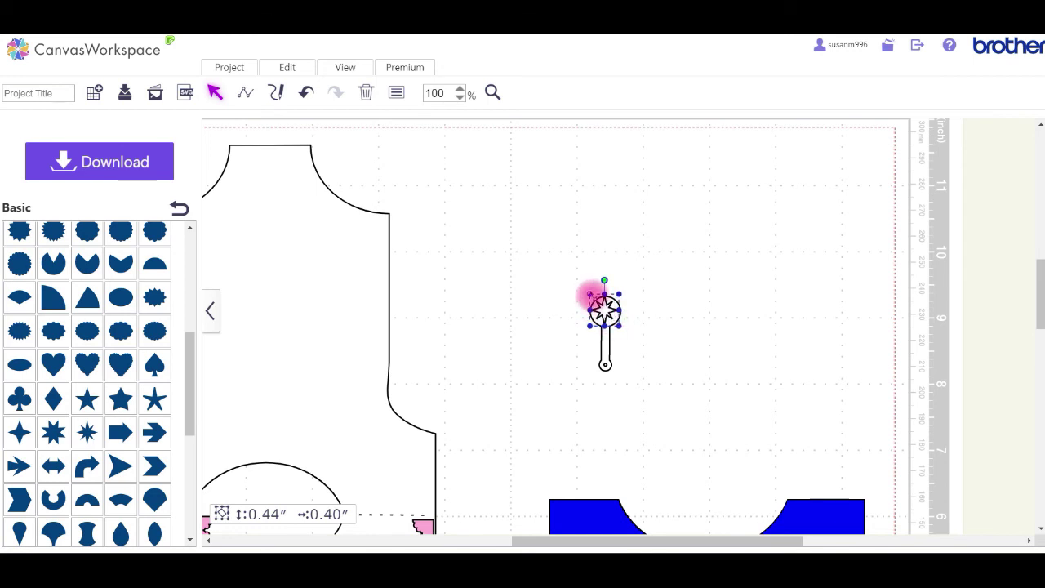
pyautogui.moveTo(588, 294); pyautogui.dragTo(601, 303)
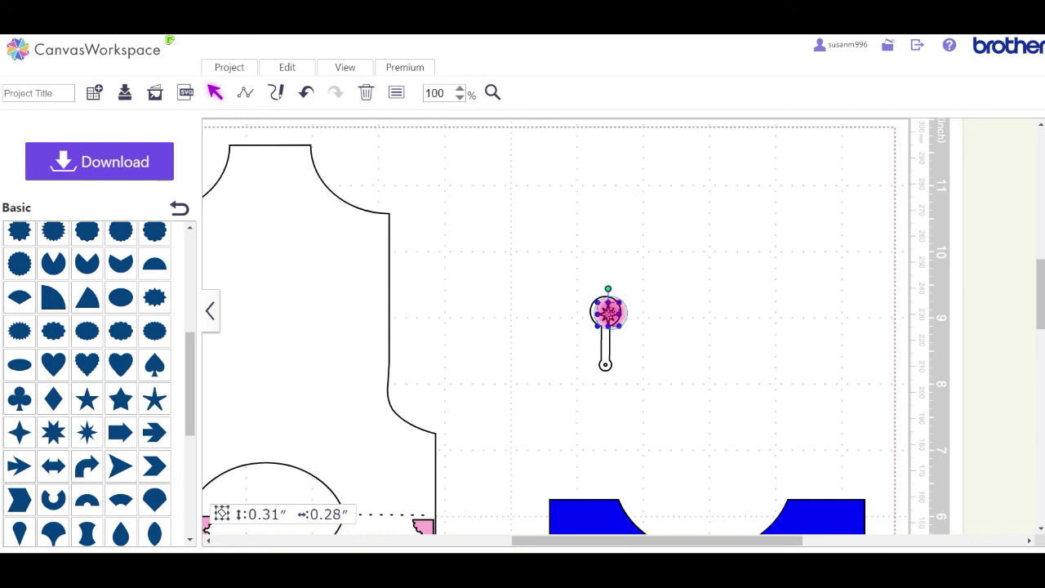
# Step: Nudge the small star closer to the middle of the rattle's circle
pyautogui.click(720, 307)
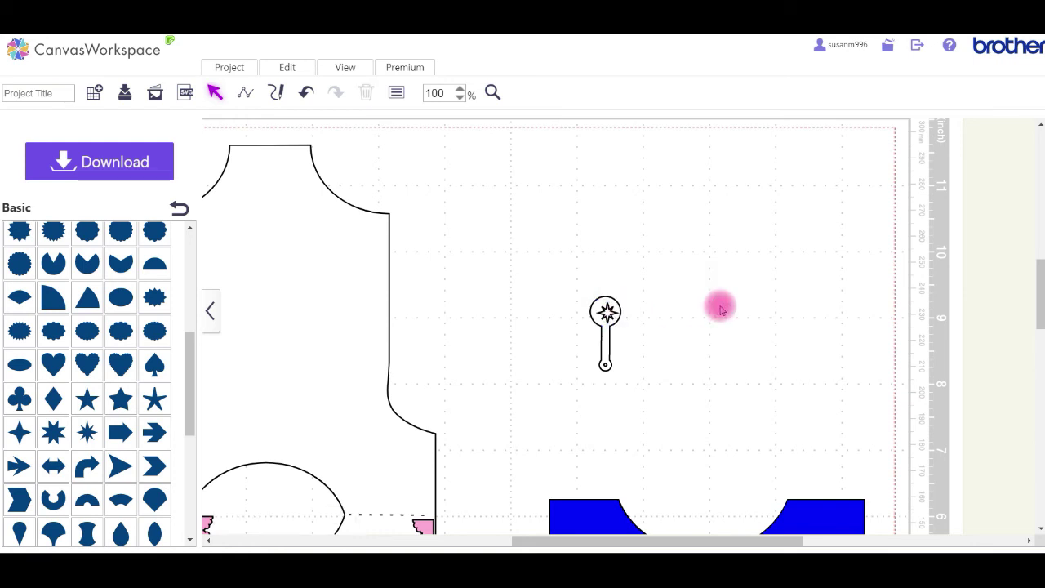
pyautogui.click(606, 313)
pyautogui.moveTo(606, 313); pyautogui.dragTo(605, 310)
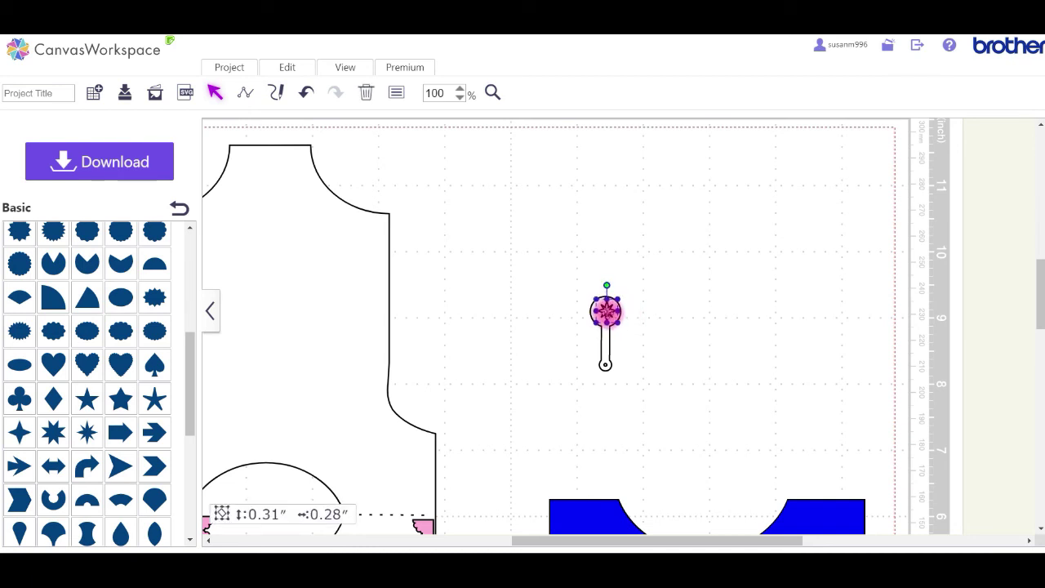
pyautogui.click(680, 324)
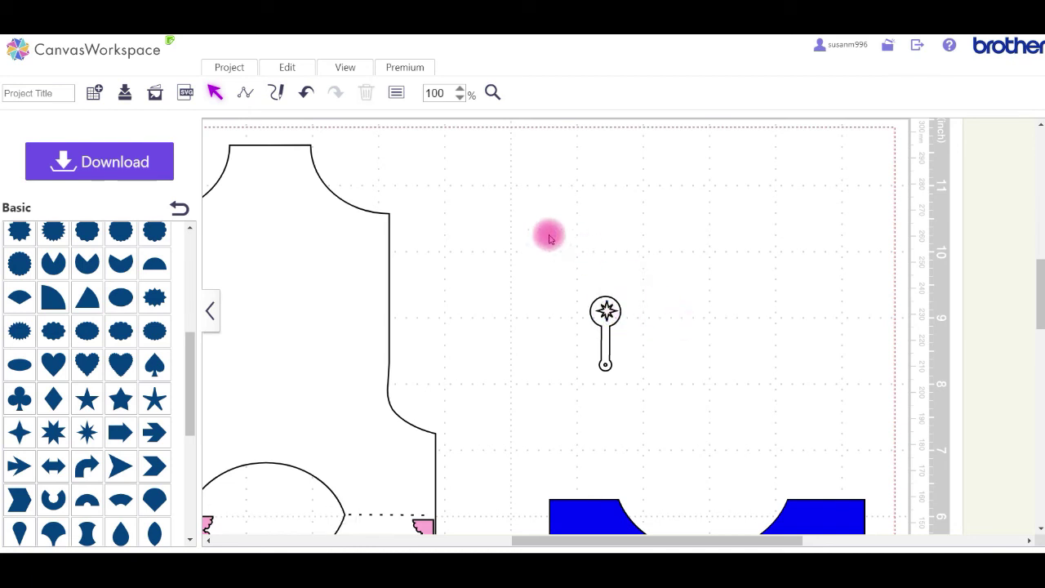
# Step: Align the star and the rattle outline on their horizontal centres
pyautogui.moveTo(581, 270); pyautogui.dragTo(637, 434)
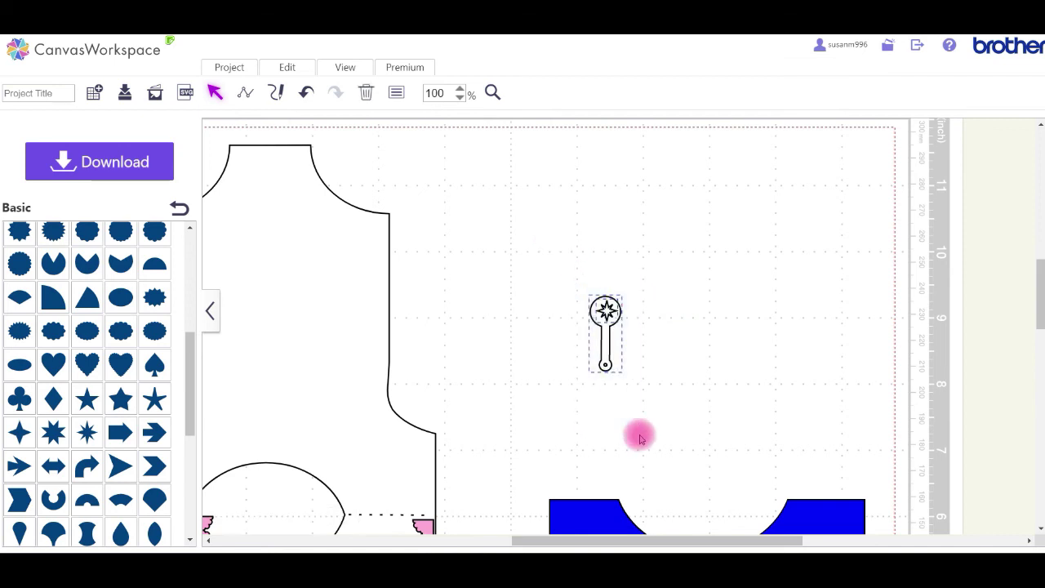
pyautogui.click(296, 70)
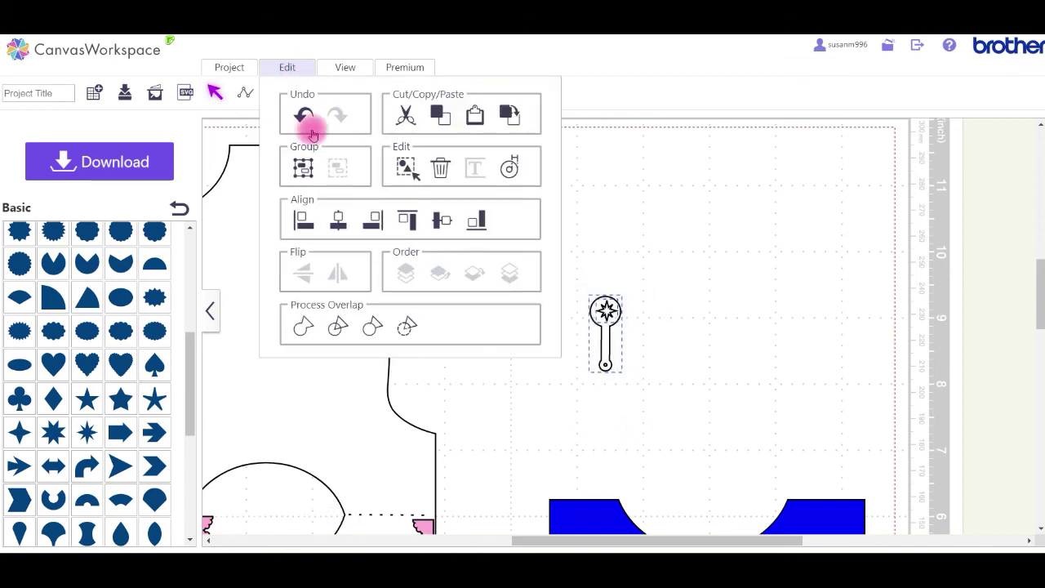
pyautogui.click(338, 215)
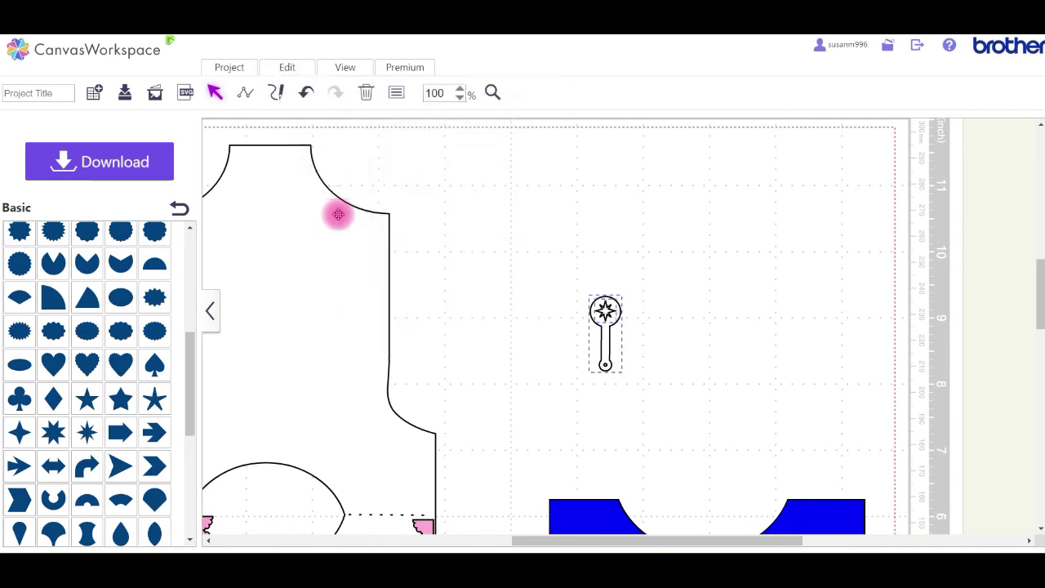
# Step: Try aligning the star and the rattle outline on their vertical centres, and return the star to the circle
pyautogui.click(299, 71)
pyautogui.click(438, 219)
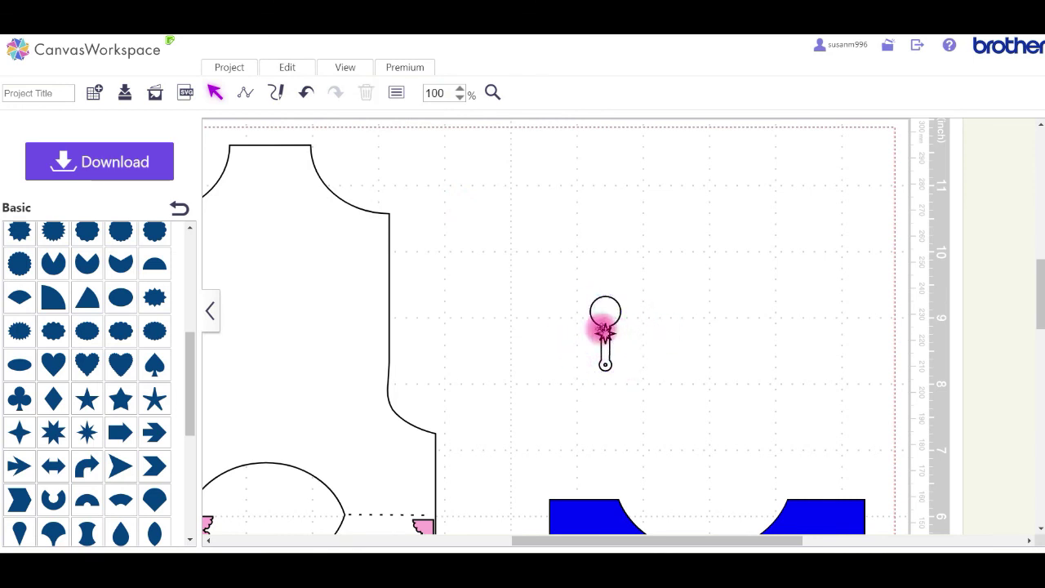
pyautogui.click(604, 331)
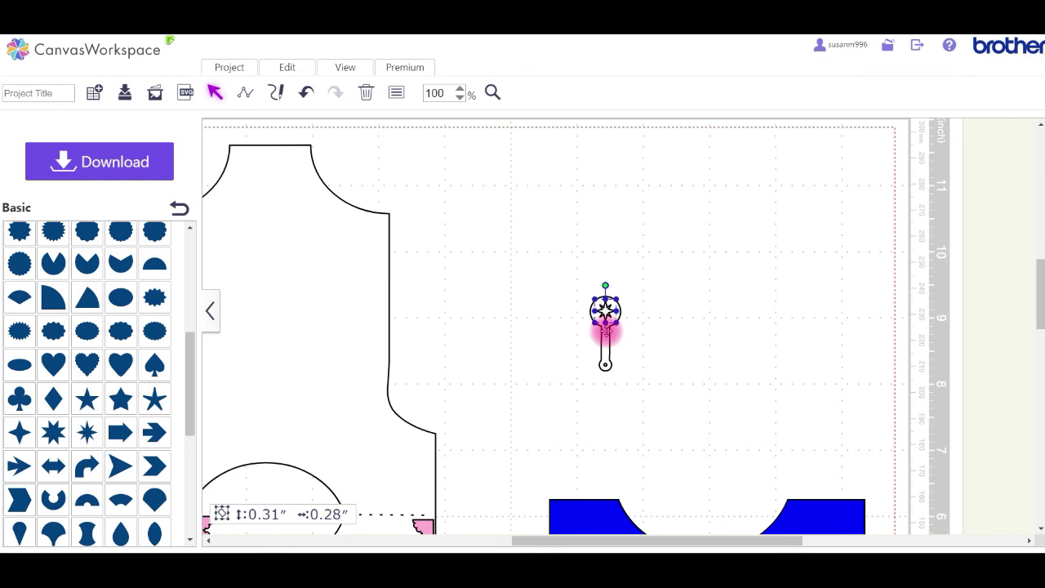
# Step: Process the overlap of the star and the rattle outline to cut the star out of the circle
pyautogui.moveTo(566, 265); pyautogui.dragTo(648, 426)
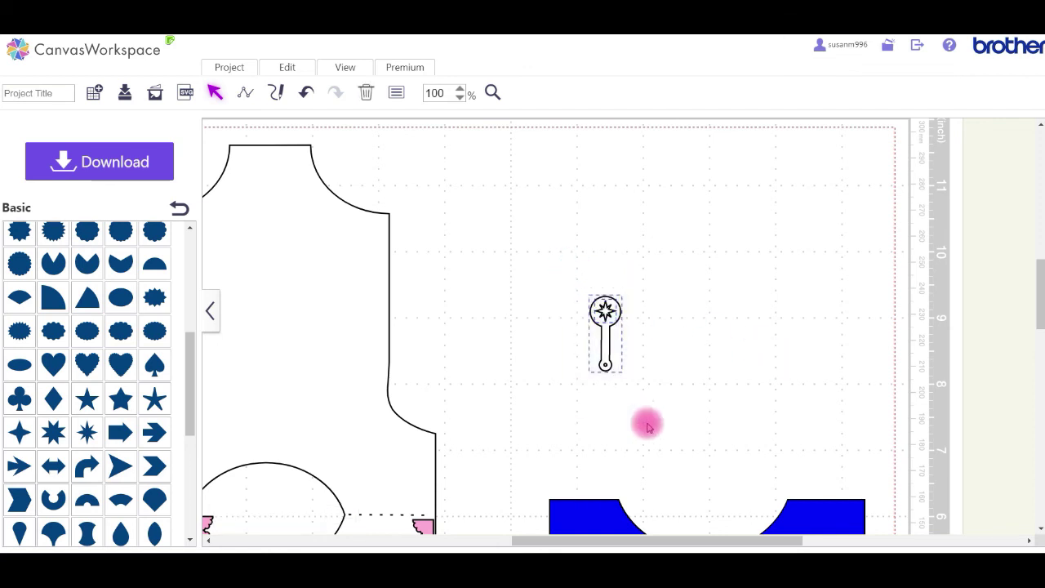
pyautogui.click(285, 70)
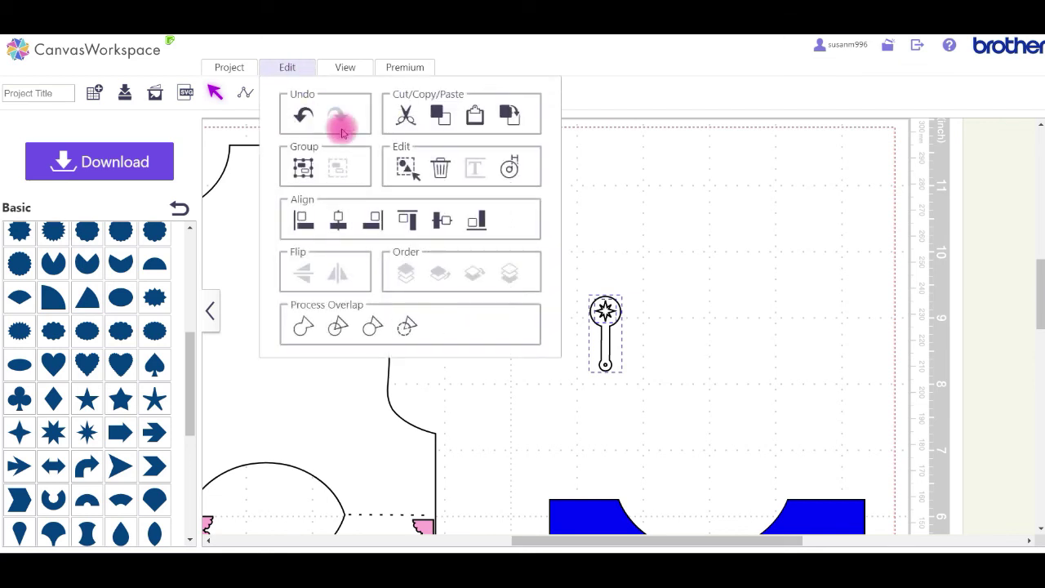
pyautogui.click(405, 330)
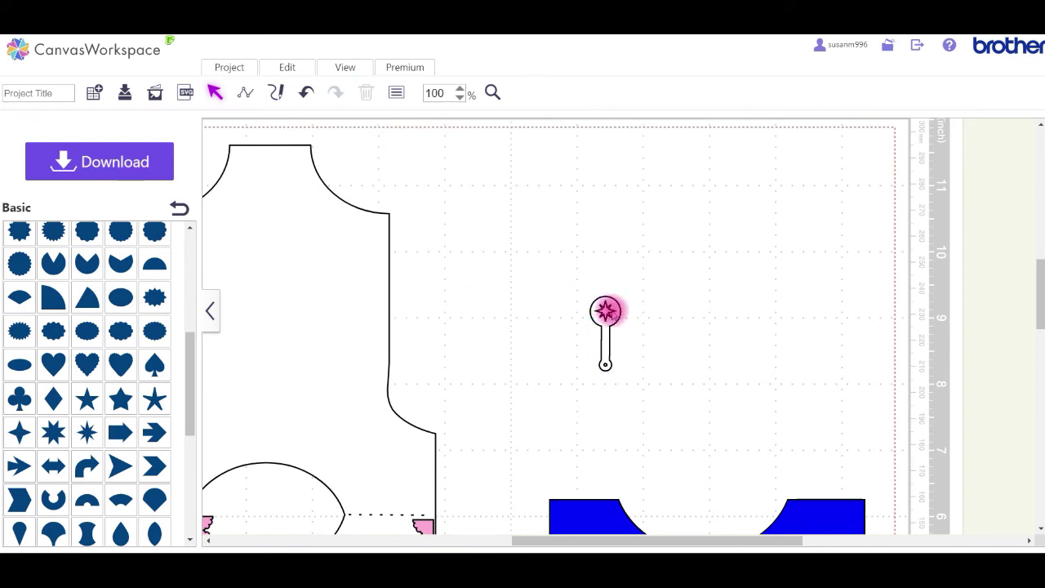
# Step: Check the rattle's star cut-out by showing only the cutting lines, and restore the full view
pyautogui.click(604, 307)
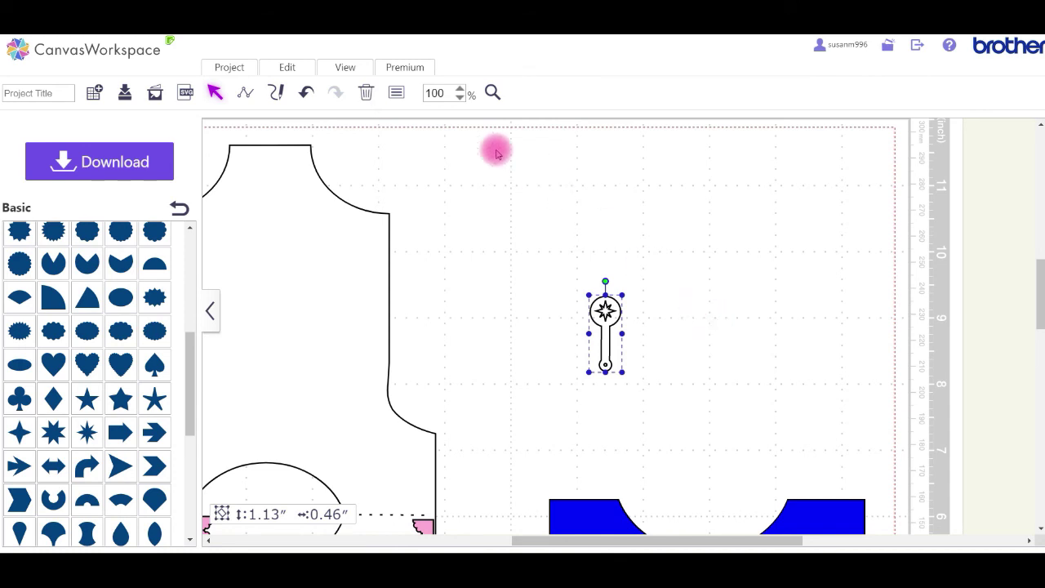
pyautogui.click(346, 69)
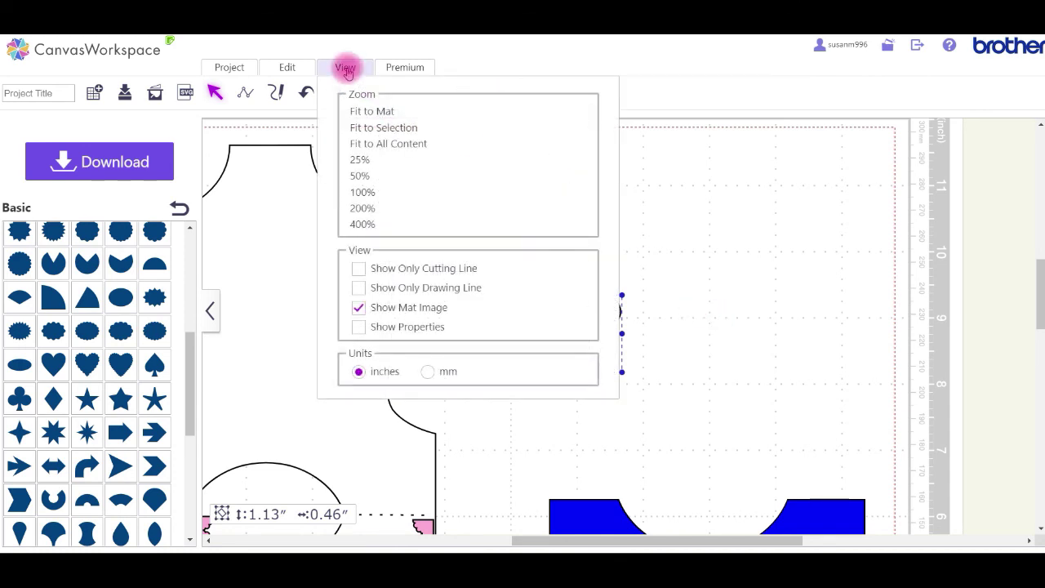
pyautogui.click(359, 268)
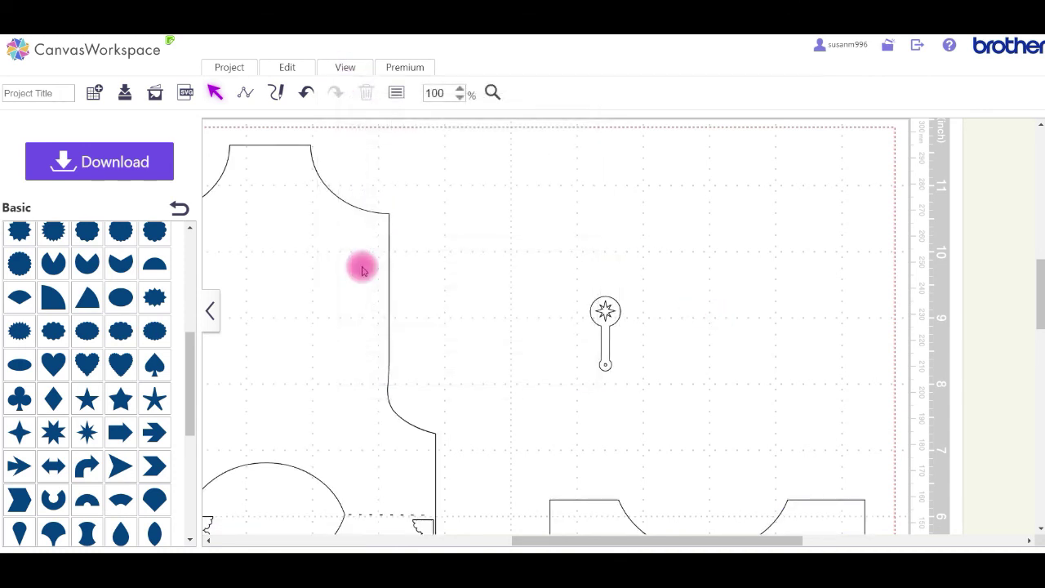
pyautogui.click(346, 68)
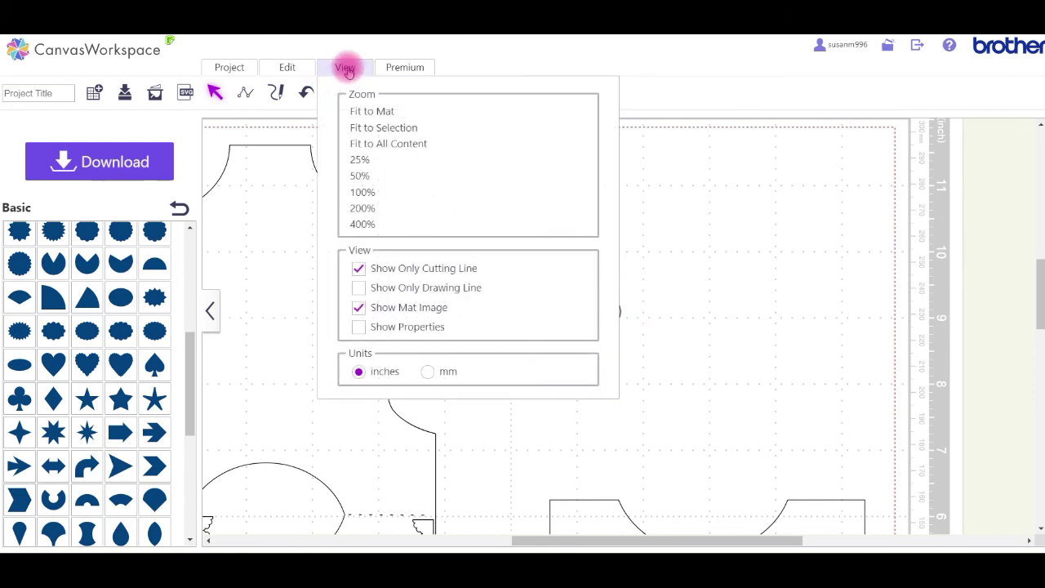
pyautogui.click(358, 269)
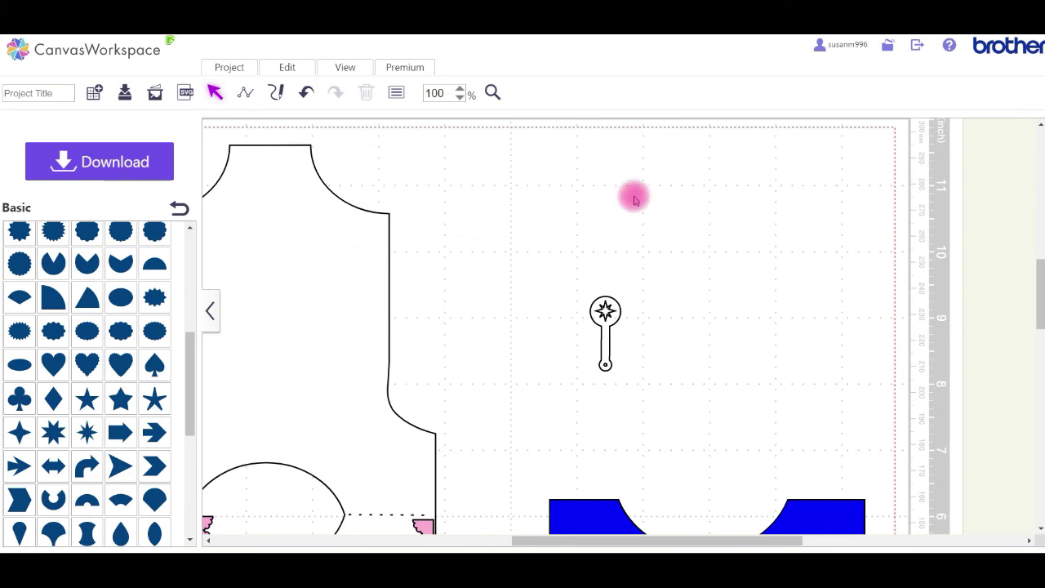
# Step: Fill the rattle with the same pink as the sleeves and the BABY lettering
pyautogui.click(605, 307)
pyautogui.click(396, 95)
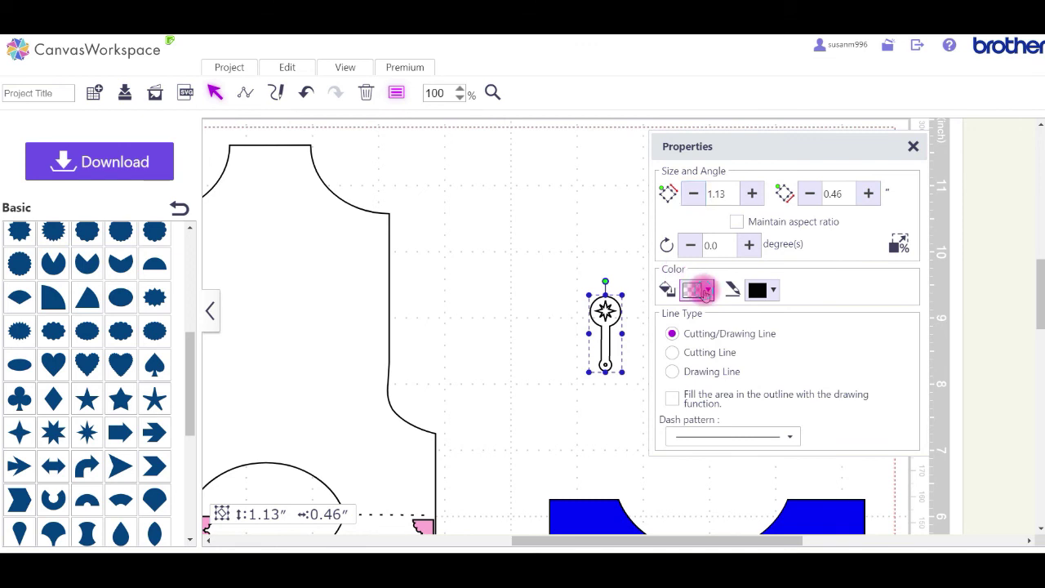
pyautogui.click(704, 292)
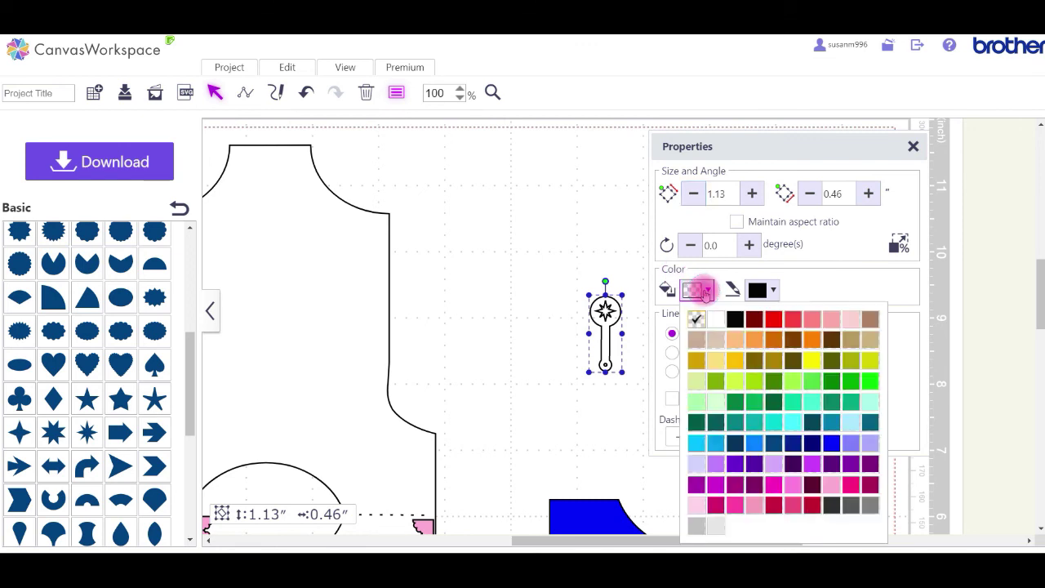
pyautogui.click(834, 482)
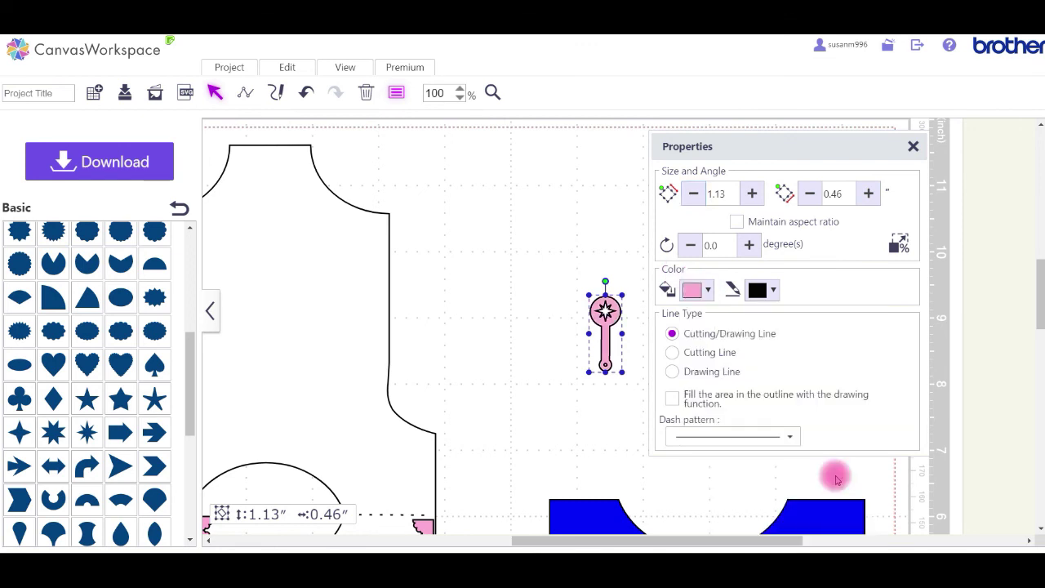
pyautogui.click(913, 148)
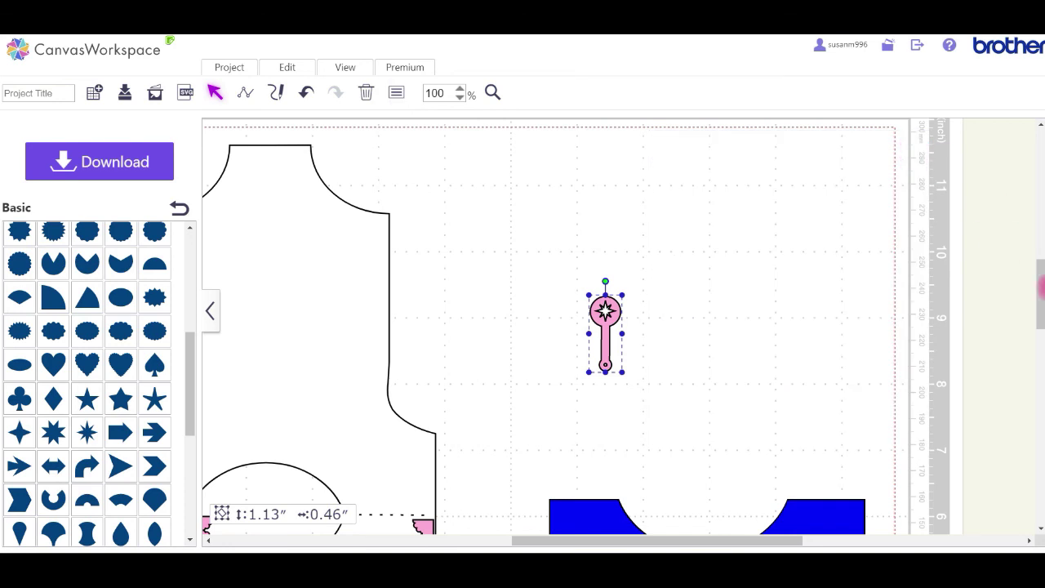
# Step: Move the rattle beside the BABY lettering and shift the card base slightly toward the blue inset at 50% zoom
pyautogui.moveTo(1033, 289)
pyautogui.mouseDown()
pyautogui.moveTo(1042, 326)
pyautogui.moveTo(1034, 297)
pyautogui.mouseUp()
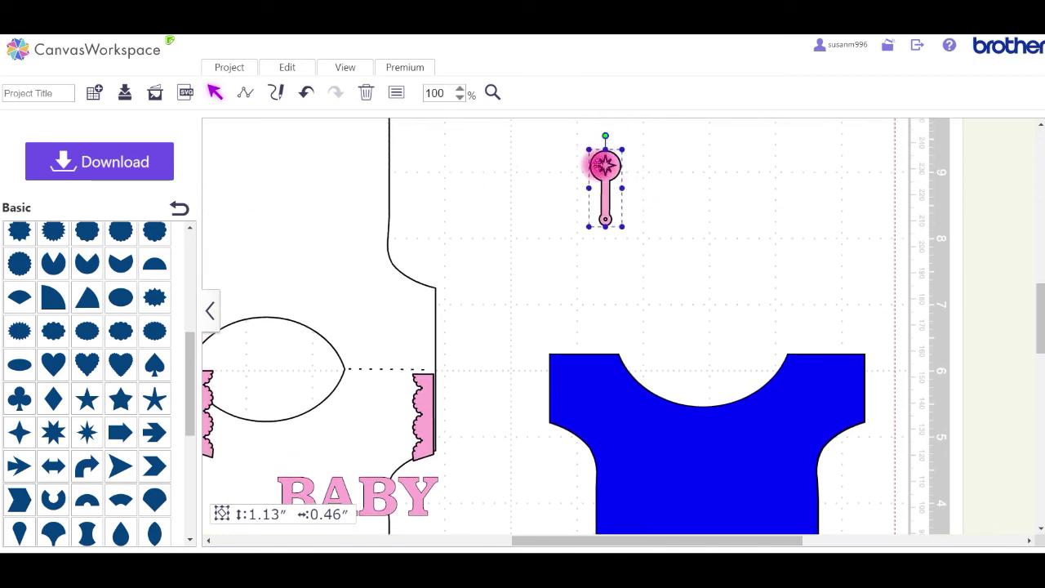
pyautogui.moveTo(598, 164); pyautogui.dragTo(228, 495)
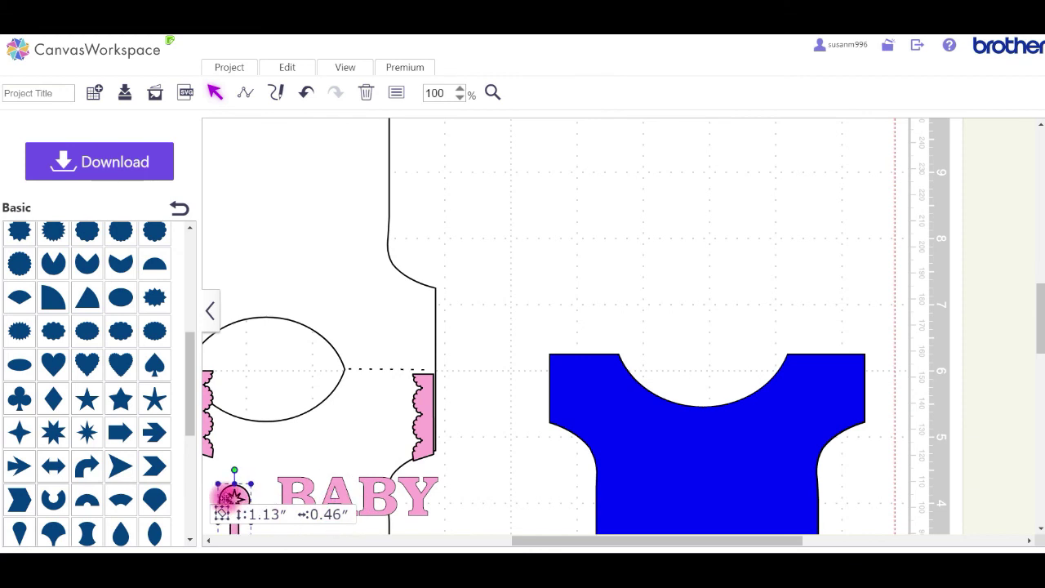
pyautogui.click(460, 98)
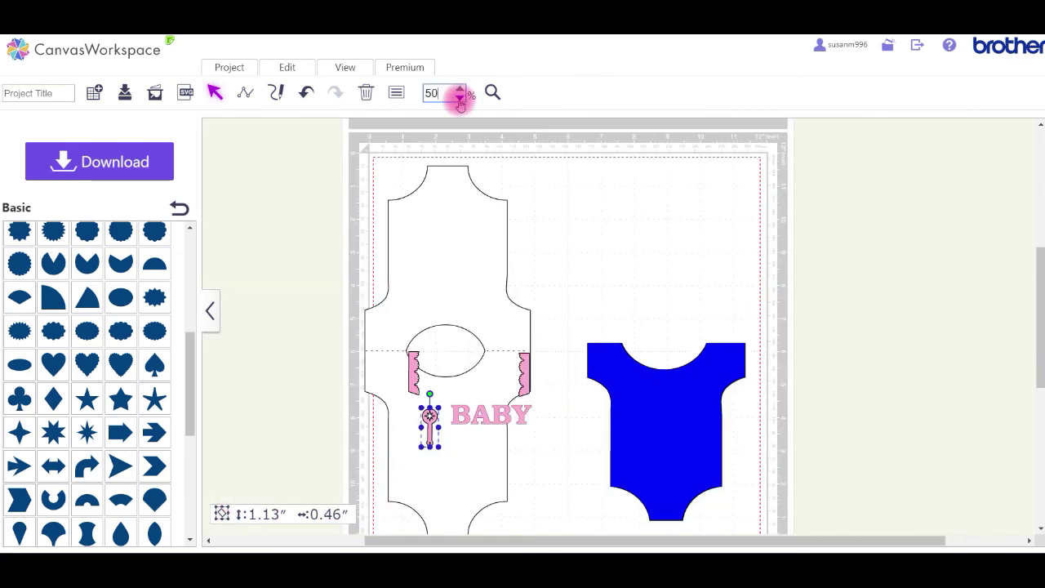
pyautogui.click(474, 296)
pyautogui.moveTo(474, 295); pyautogui.dragTo(512, 290)
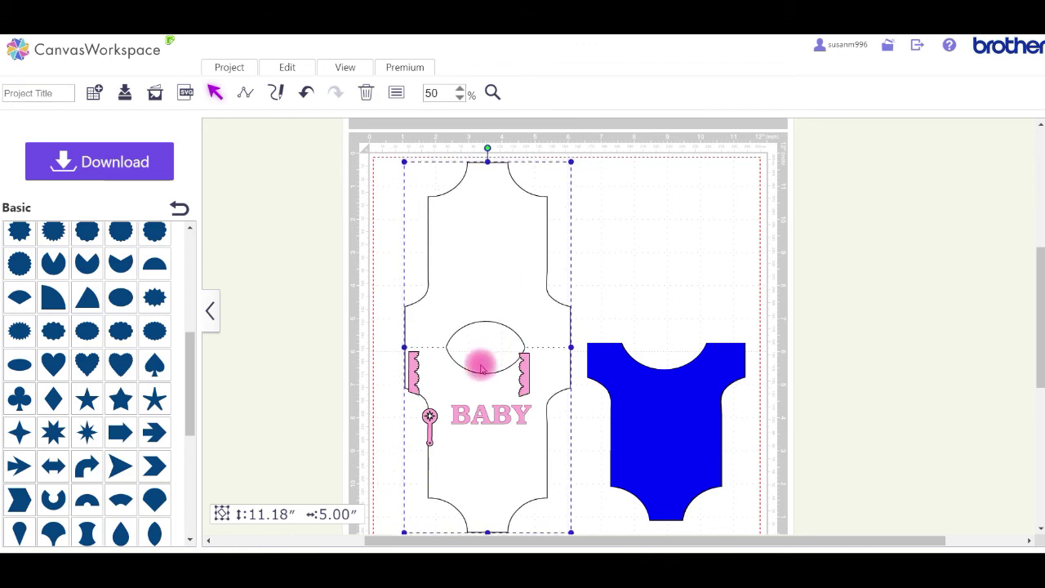
# Step: Position the two pink scalloped sleeves on the card's sleeve edges just below the fold line
pyautogui.click(376, 372)
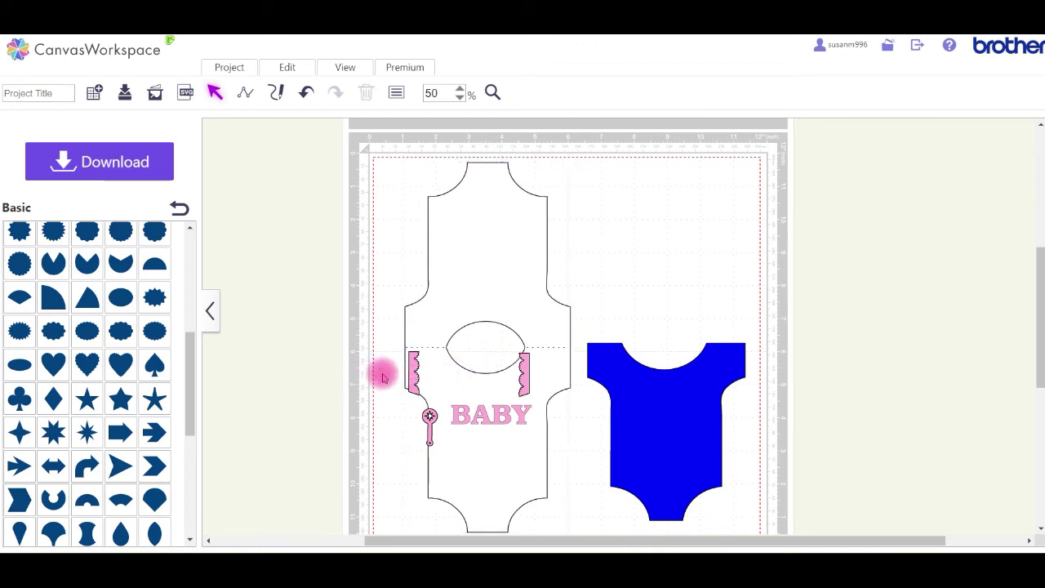
pyautogui.click(414, 369)
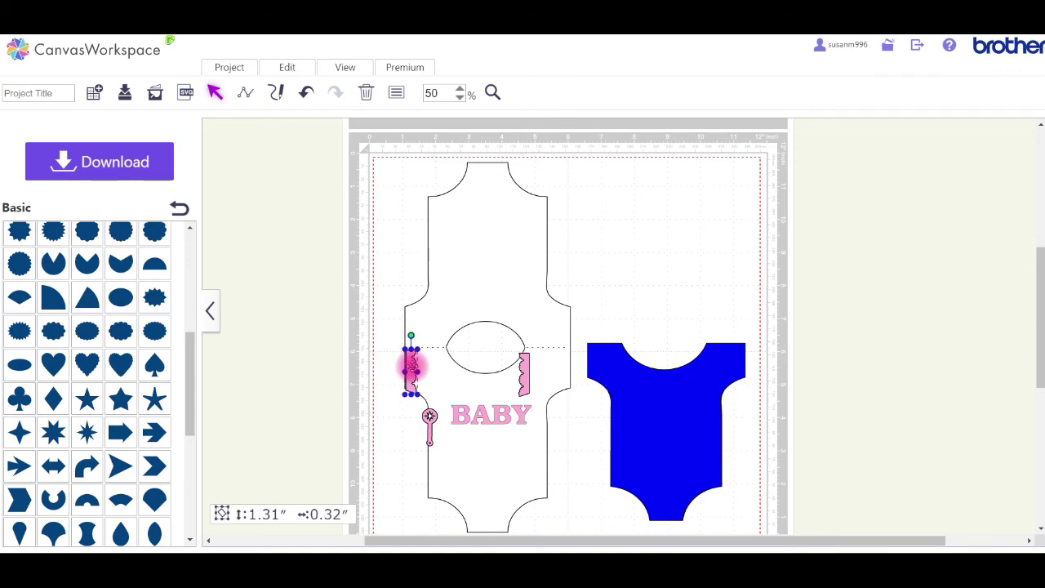
pyautogui.moveTo(513, 381); pyautogui.dragTo(565, 376)
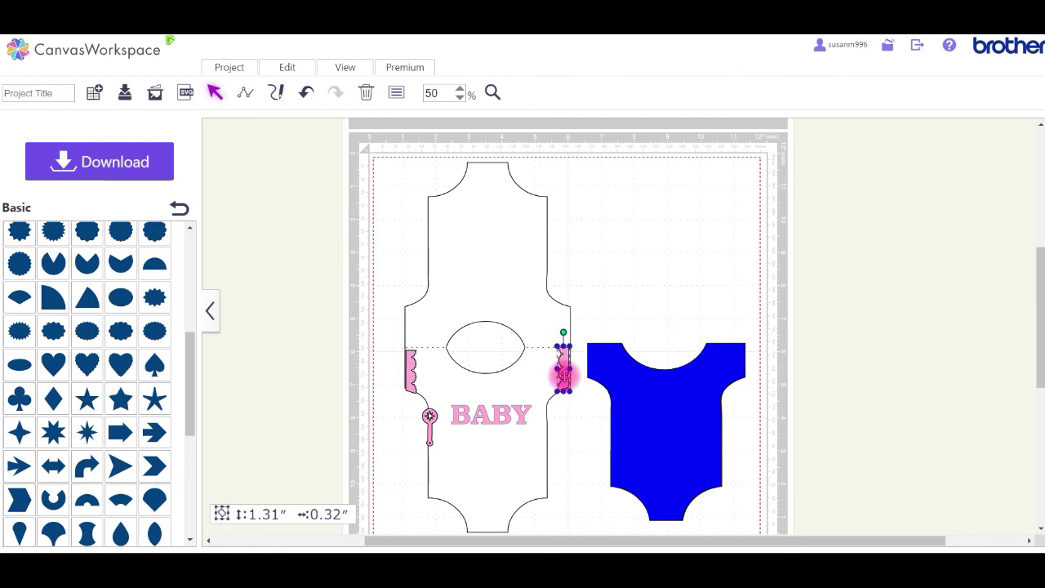
pyautogui.moveTo(563, 376); pyautogui.dragTo(563, 375)
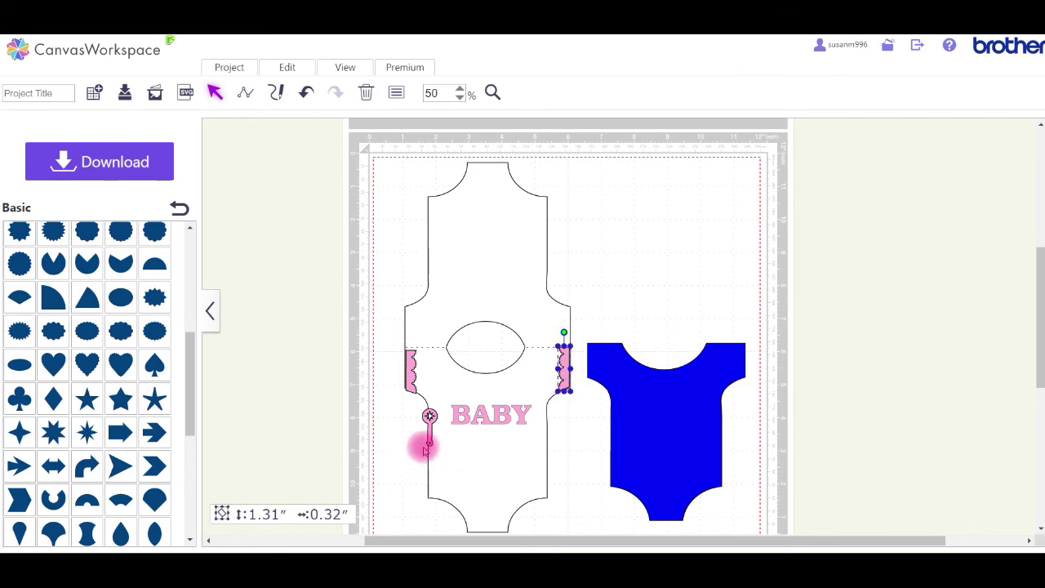
# Step: Tilt the rattle diagonally and place it on the card front below the BABY lettering
pyautogui.click(429, 417)
pyautogui.moveTo(430, 417); pyautogui.dragTo(457, 427)
pyautogui.click(602, 308)
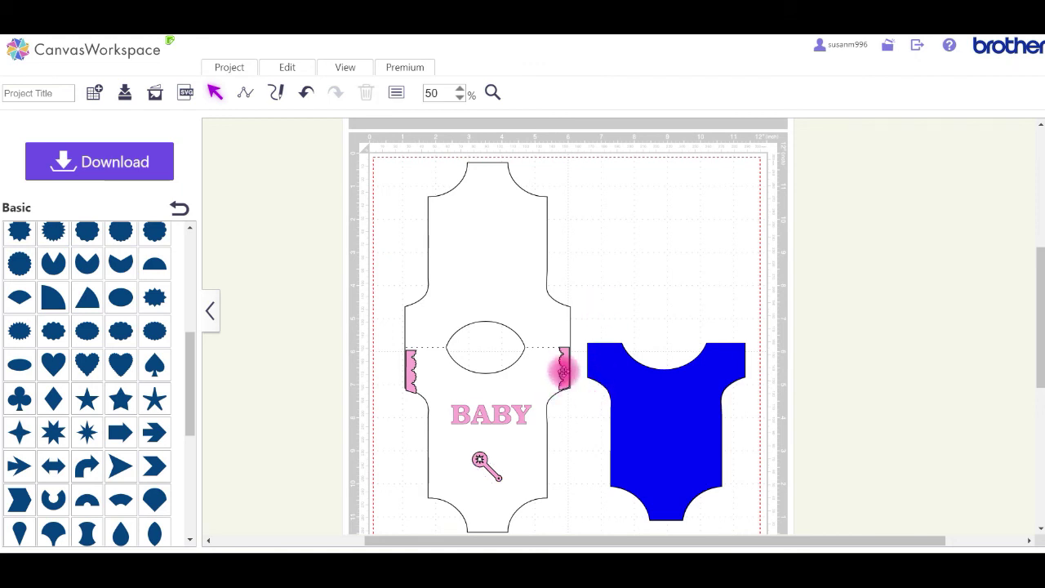
# Step: Move both pink sleeves and the BABY lettering off the card into the empty mat area above the blue inset
pyautogui.moveTo(563, 371); pyautogui.dragTo(658, 244)
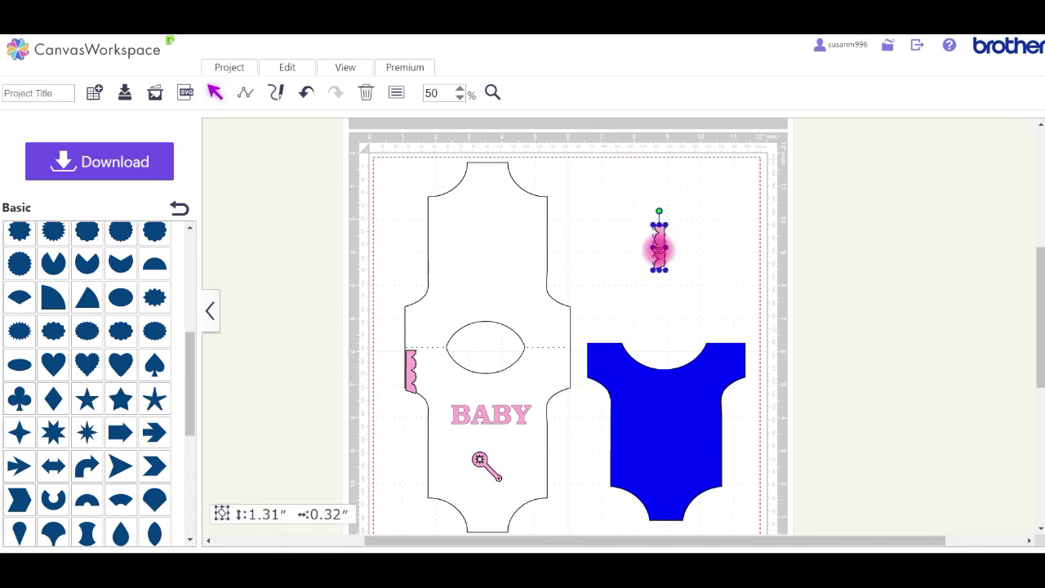
pyautogui.moveTo(412, 369); pyautogui.dragTo(622, 245)
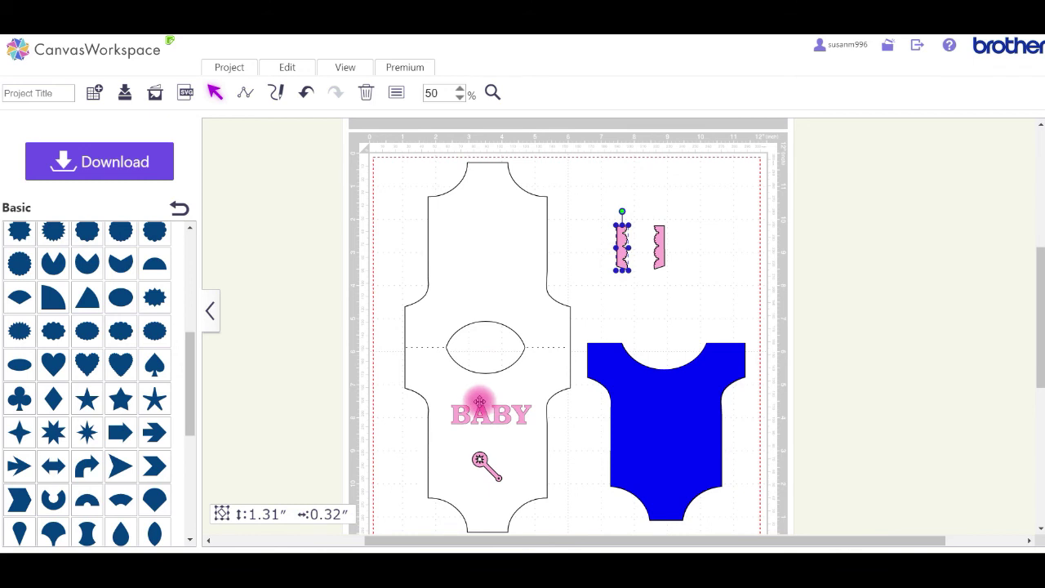
pyautogui.moveTo(485, 417); pyautogui.dragTo(645, 299)
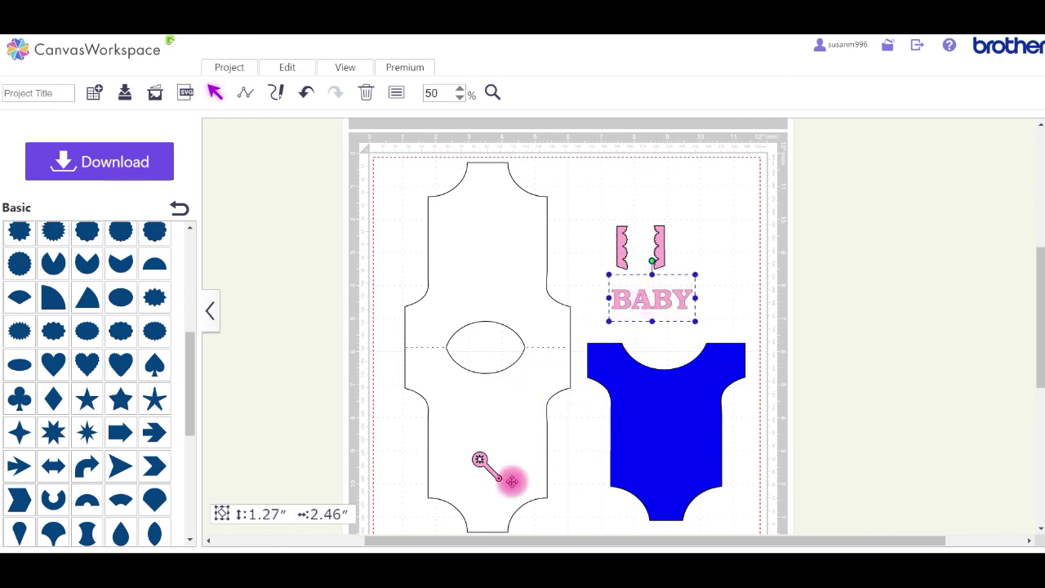
# Step: Send the card base to the back so the rattle on it can be selected
pyautogui.click(482, 462)
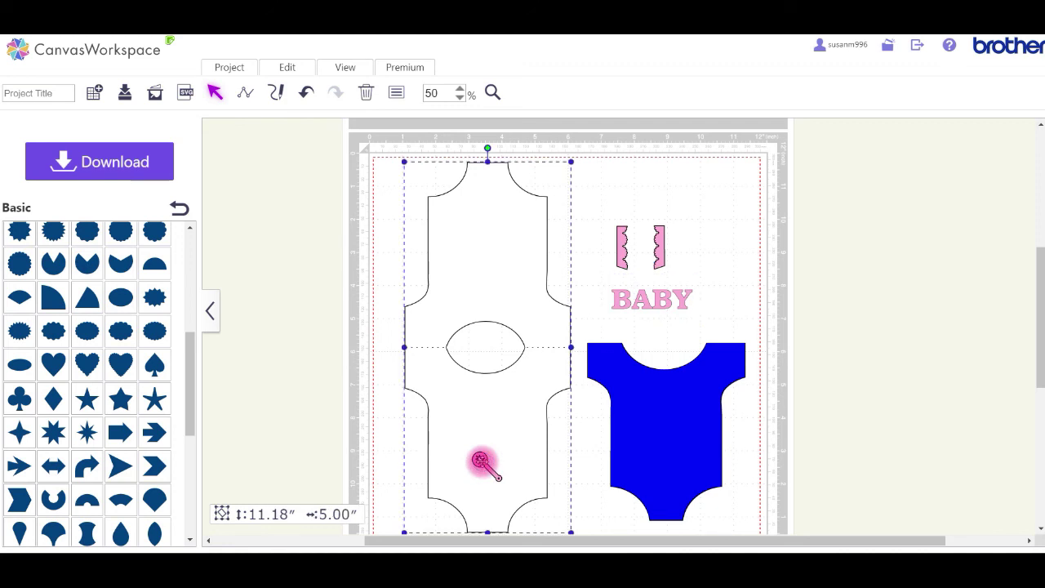
pyautogui.click(578, 469)
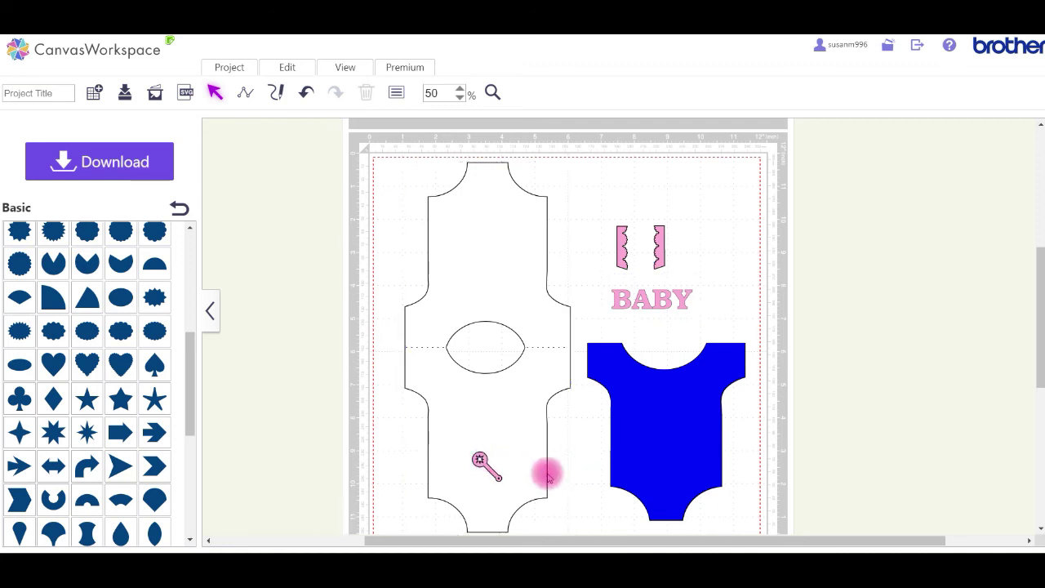
pyautogui.click(480, 460)
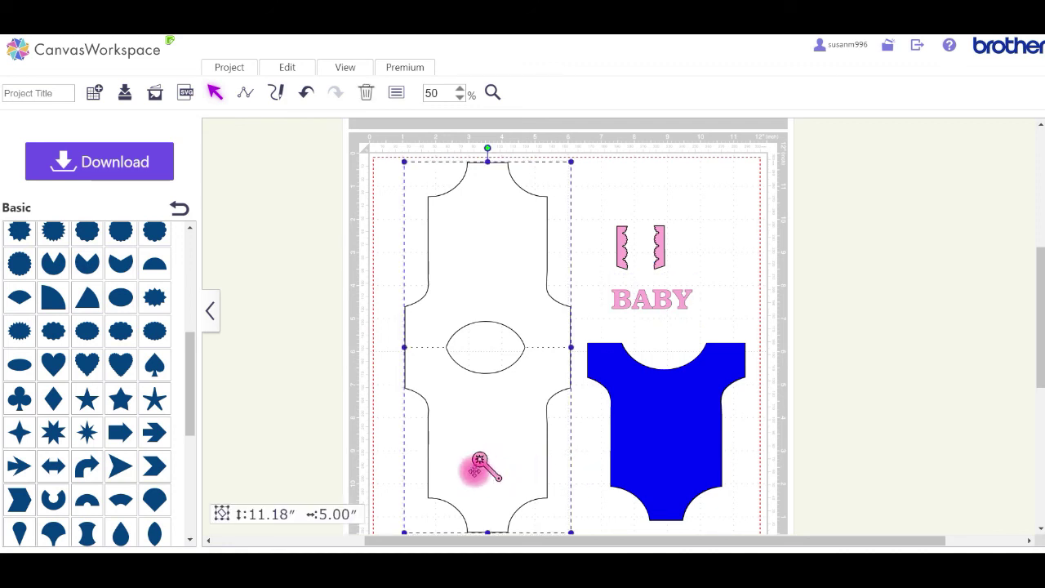
pyautogui.click(290, 71)
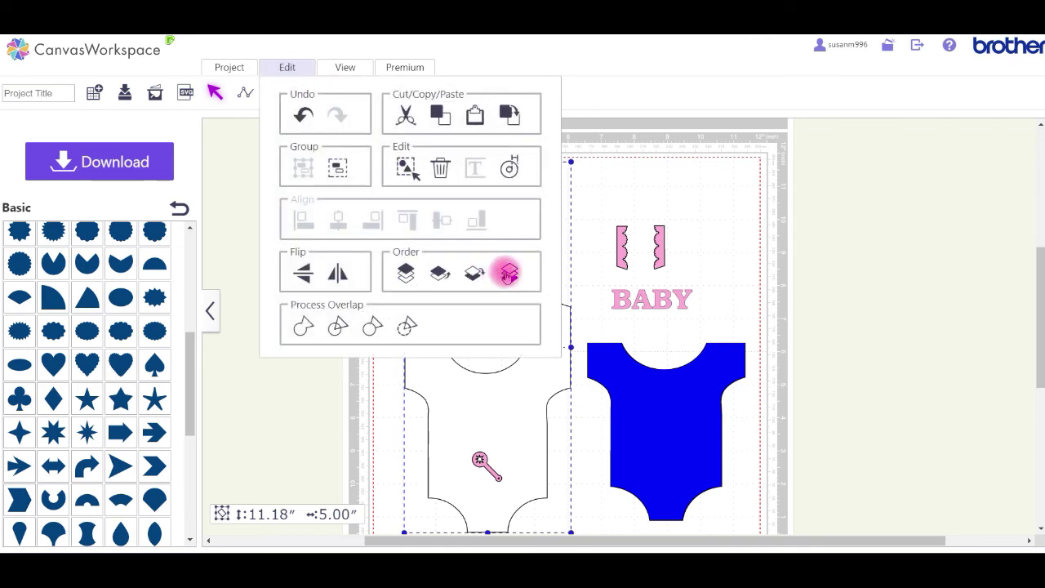
pyautogui.click(508, 275)
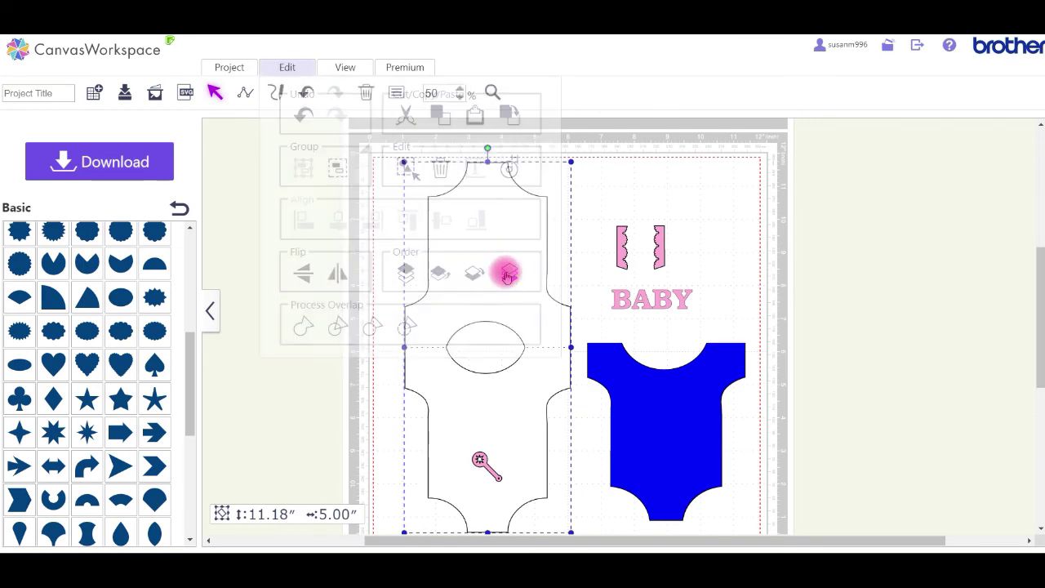
pyautogui.click(729, 234)
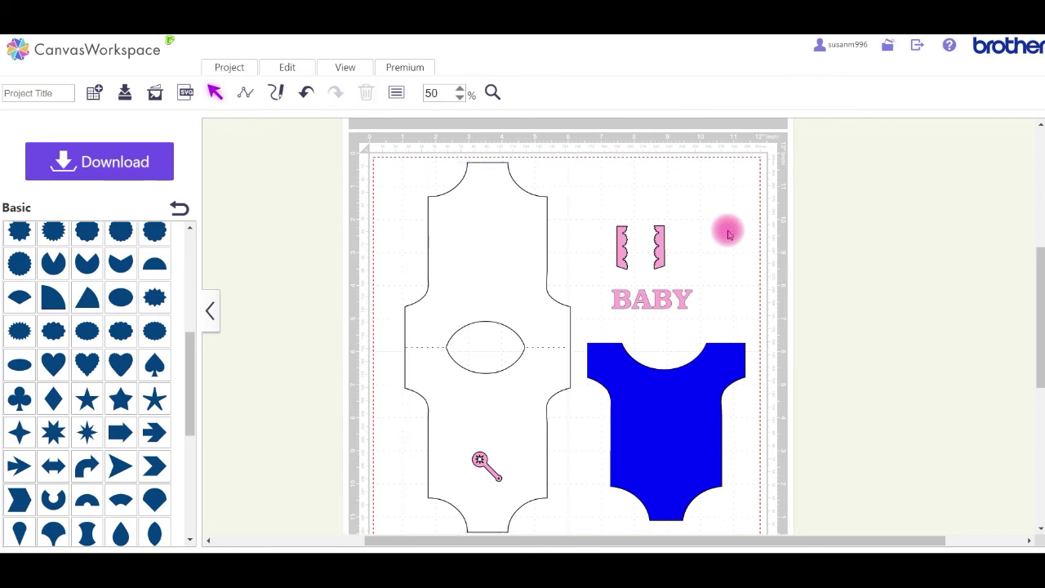
# Step: Move the tilted rattle off the card to the empty mat area beside the pink sleeves
pyautogui.click(481, 463)
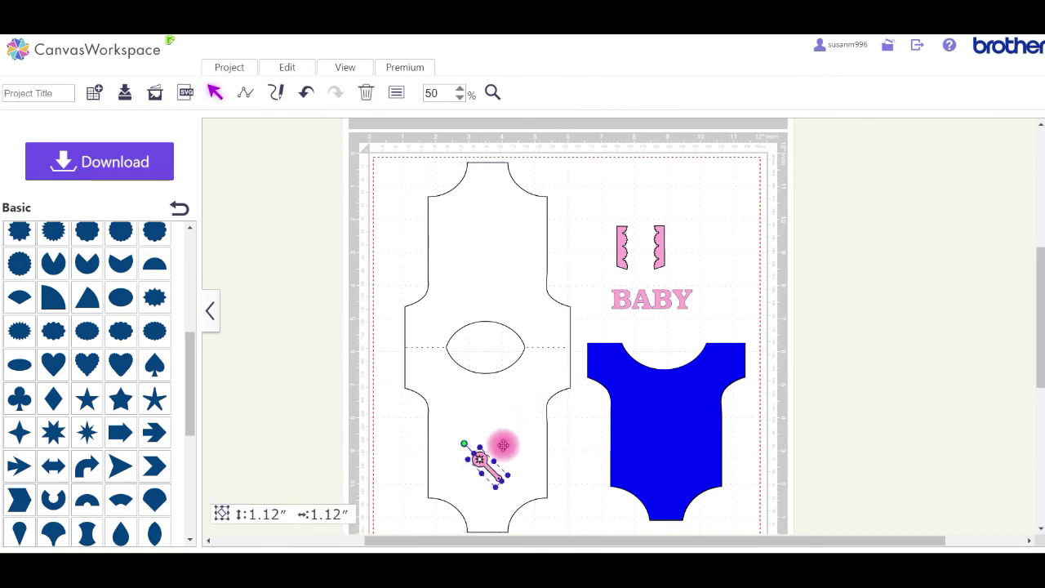
pyautogui.rightClick(642, 299)
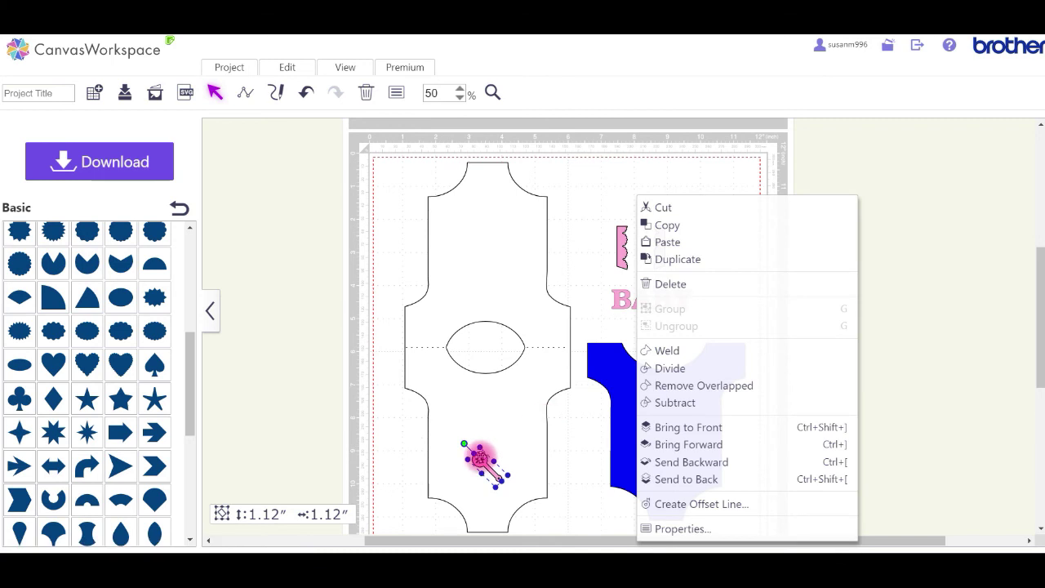
pyautogui.click(480, 459)
pyautogui.moveTo(502, 443); pyautogui.dragTo(704, 211)
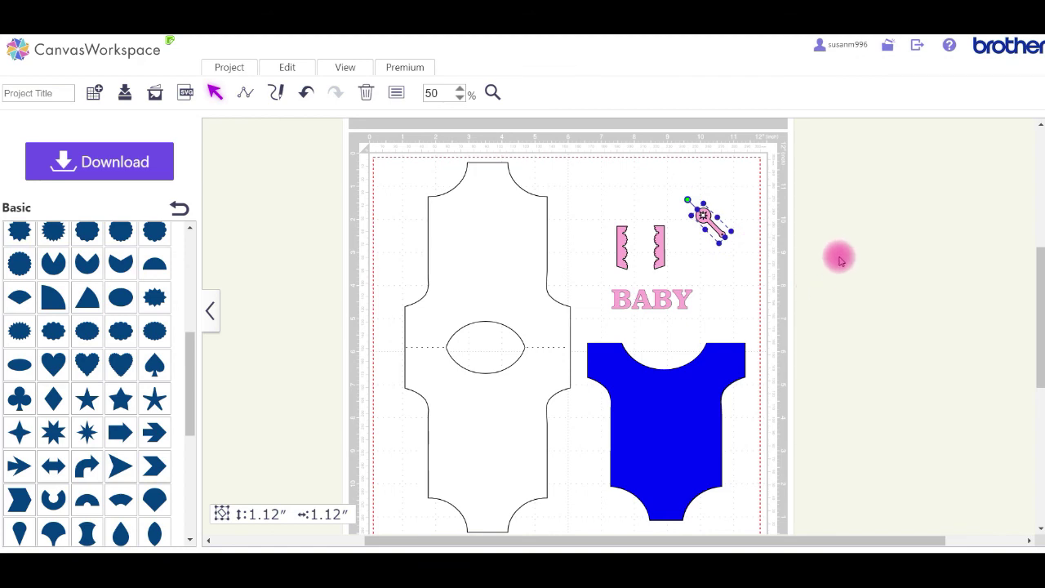
pyautogui.scroll(-1, 839, 259)
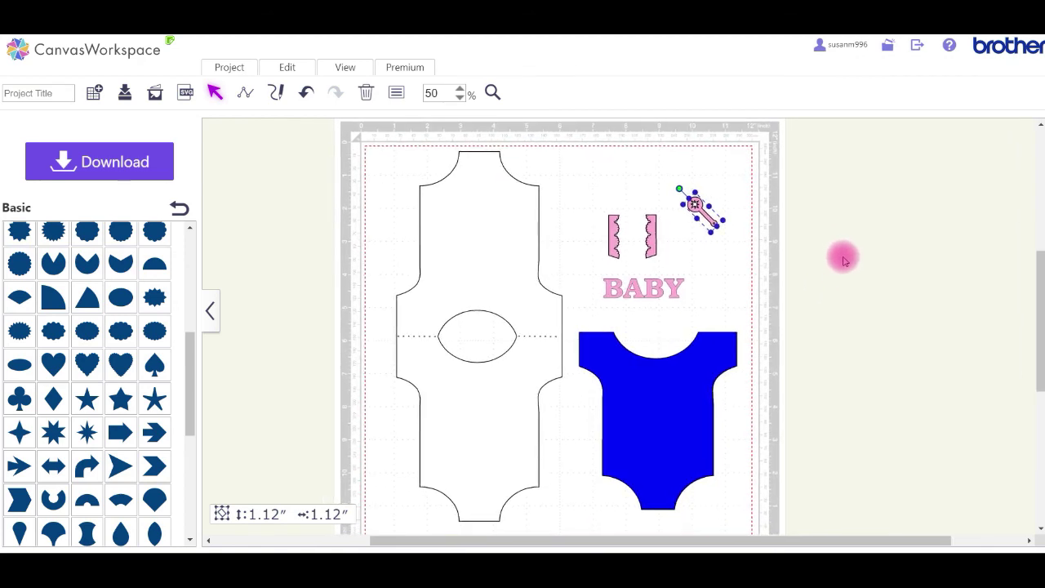
pyautogui.click(843, 260)
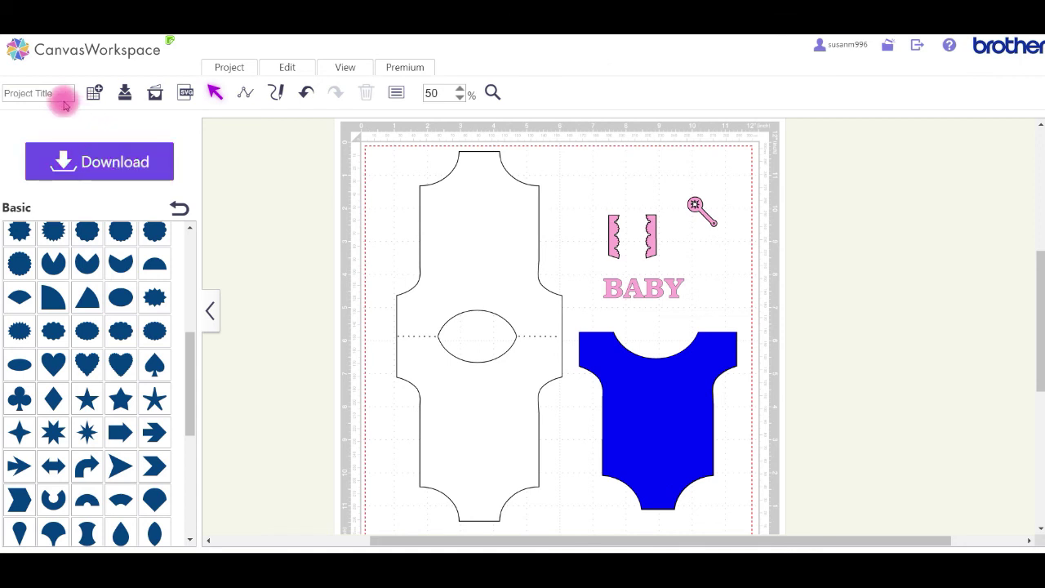
# Step: Title the project Baby Card Romper2 and save it
pyautogui.click(29, 92)
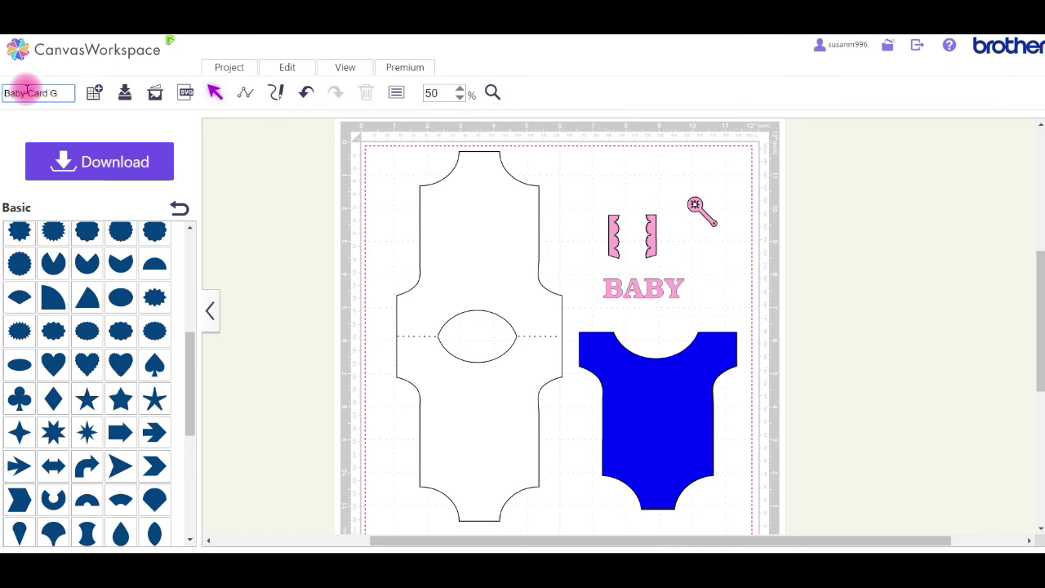
pyautogui.press('BackSpace')
pyautogui.write('Romper')
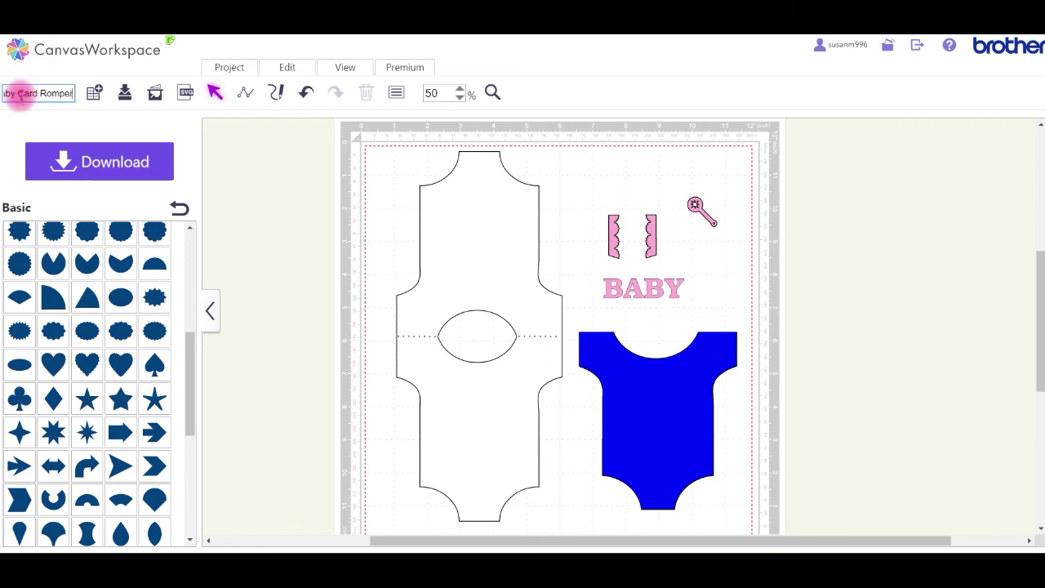
pyautogui.write('2')
pyautogui.click(124, 92)
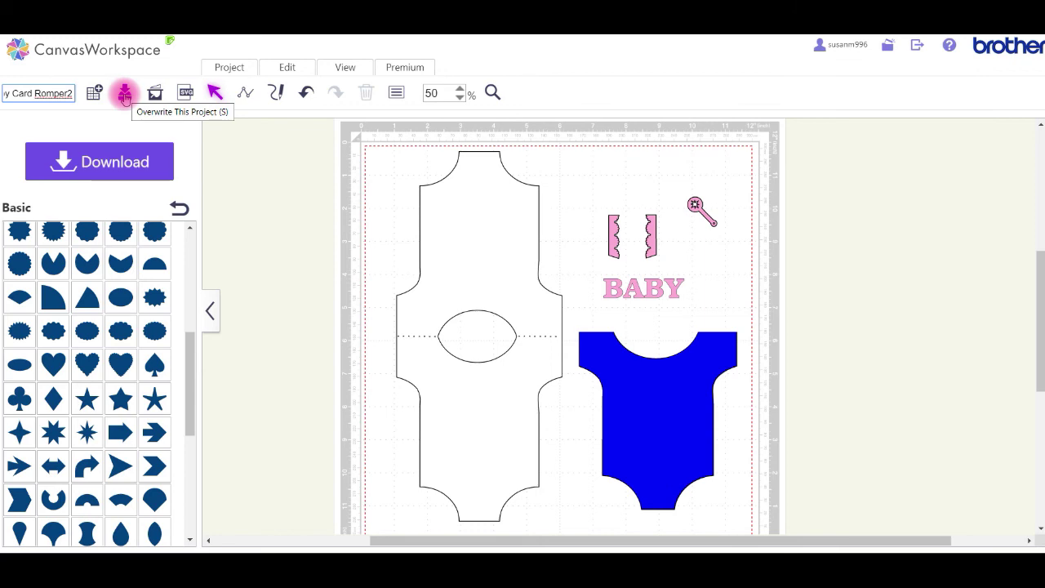
# Step: Save the current layout of the Baby Card Romper2 project, overwriting its stored version
pyautogui.click(124, 93)
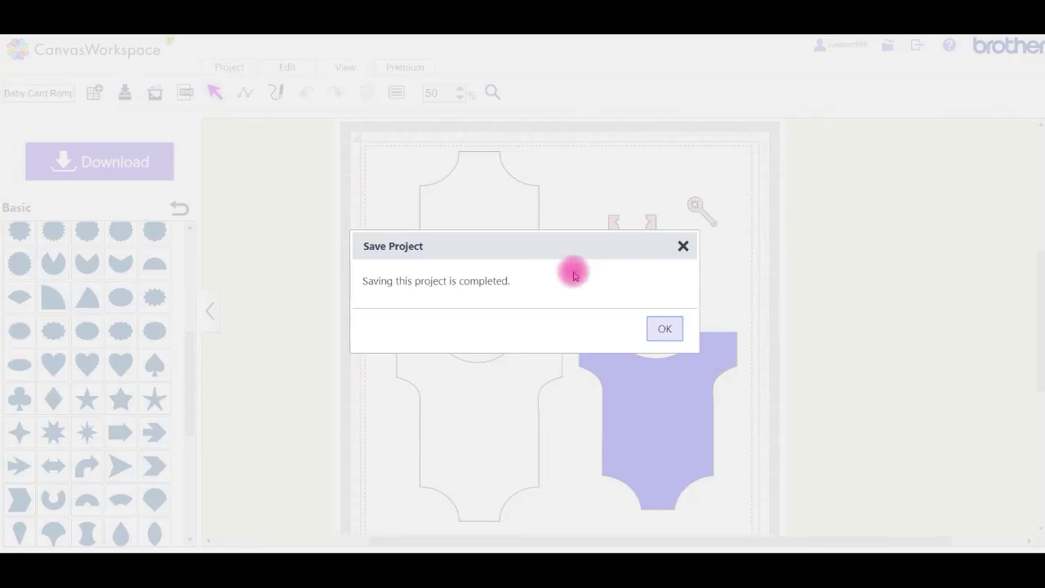
pyautogui.click(665, 328)
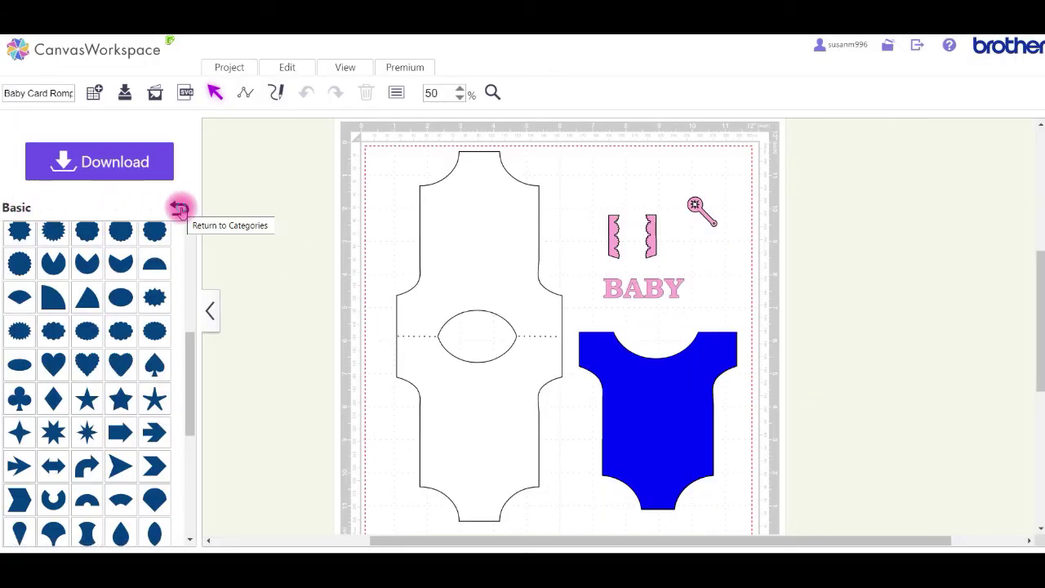
# Step: Look for the saved romper card in the My Projects patterns, and return to the pattern categories
pyautogui.click(179, 209)
pyautogui.click(100, 239)
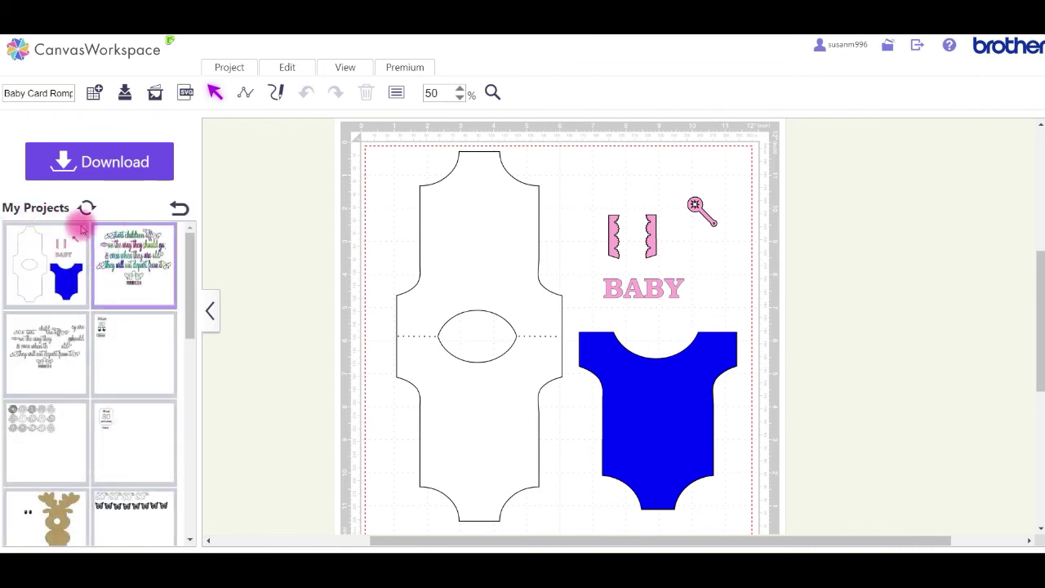
pyautogui.click(178, 205)
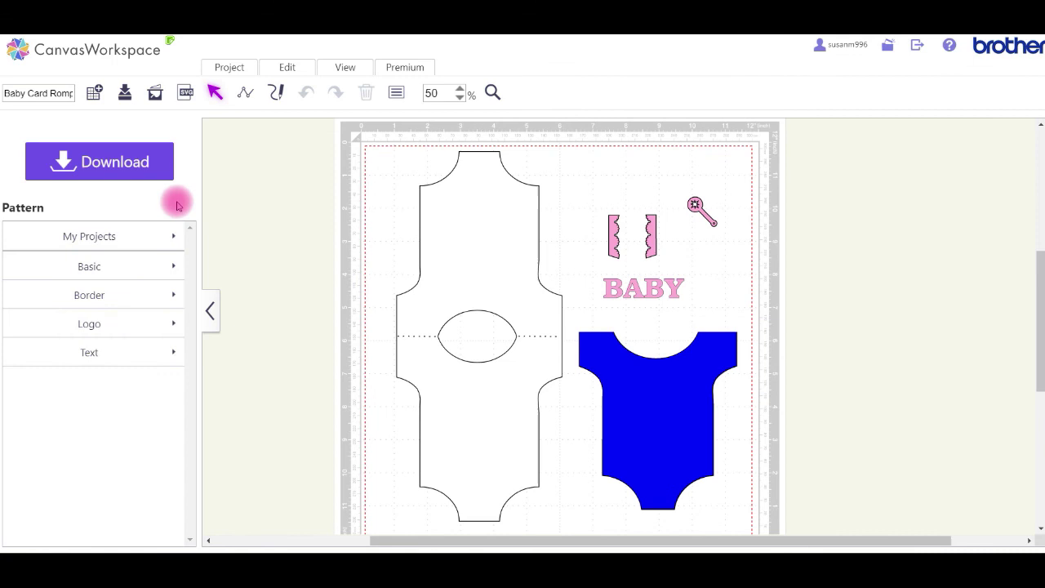
# Step: Review the file transfer methods and notes for downloading the romper card, and close them without transferring the file
pyautogui.click(82, 164)
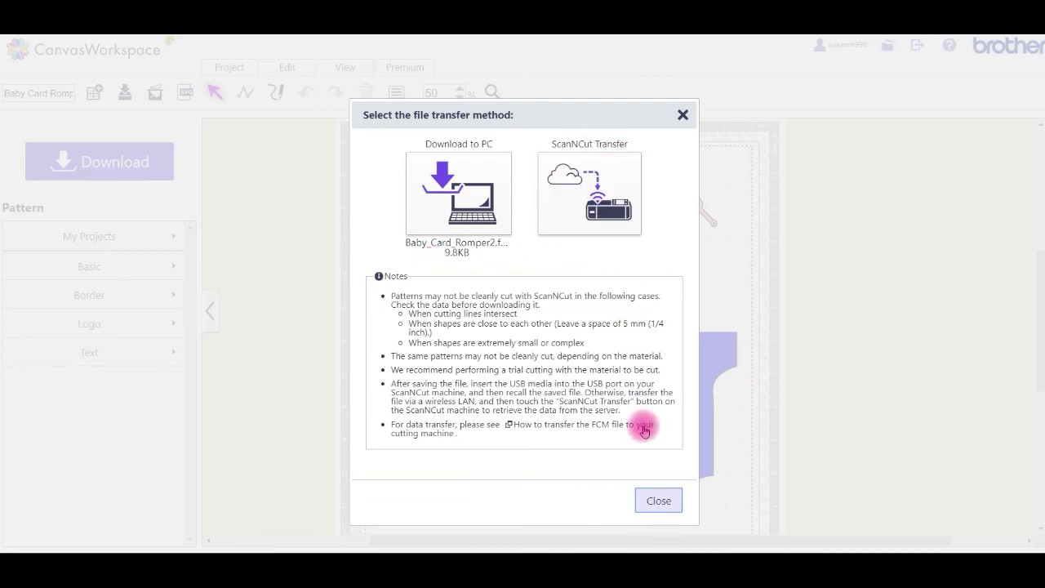
pyautogui.click(657, 504)
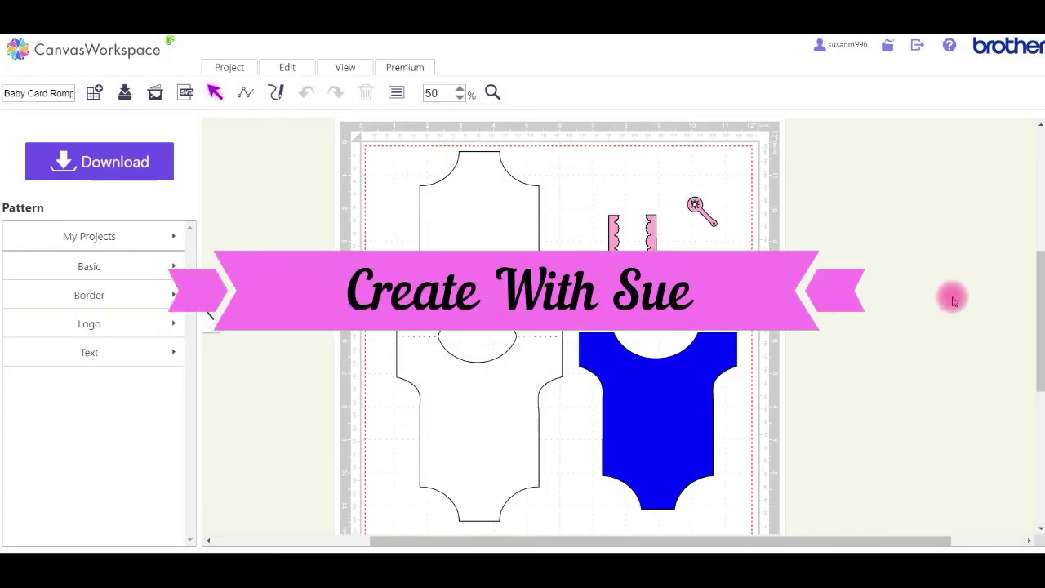